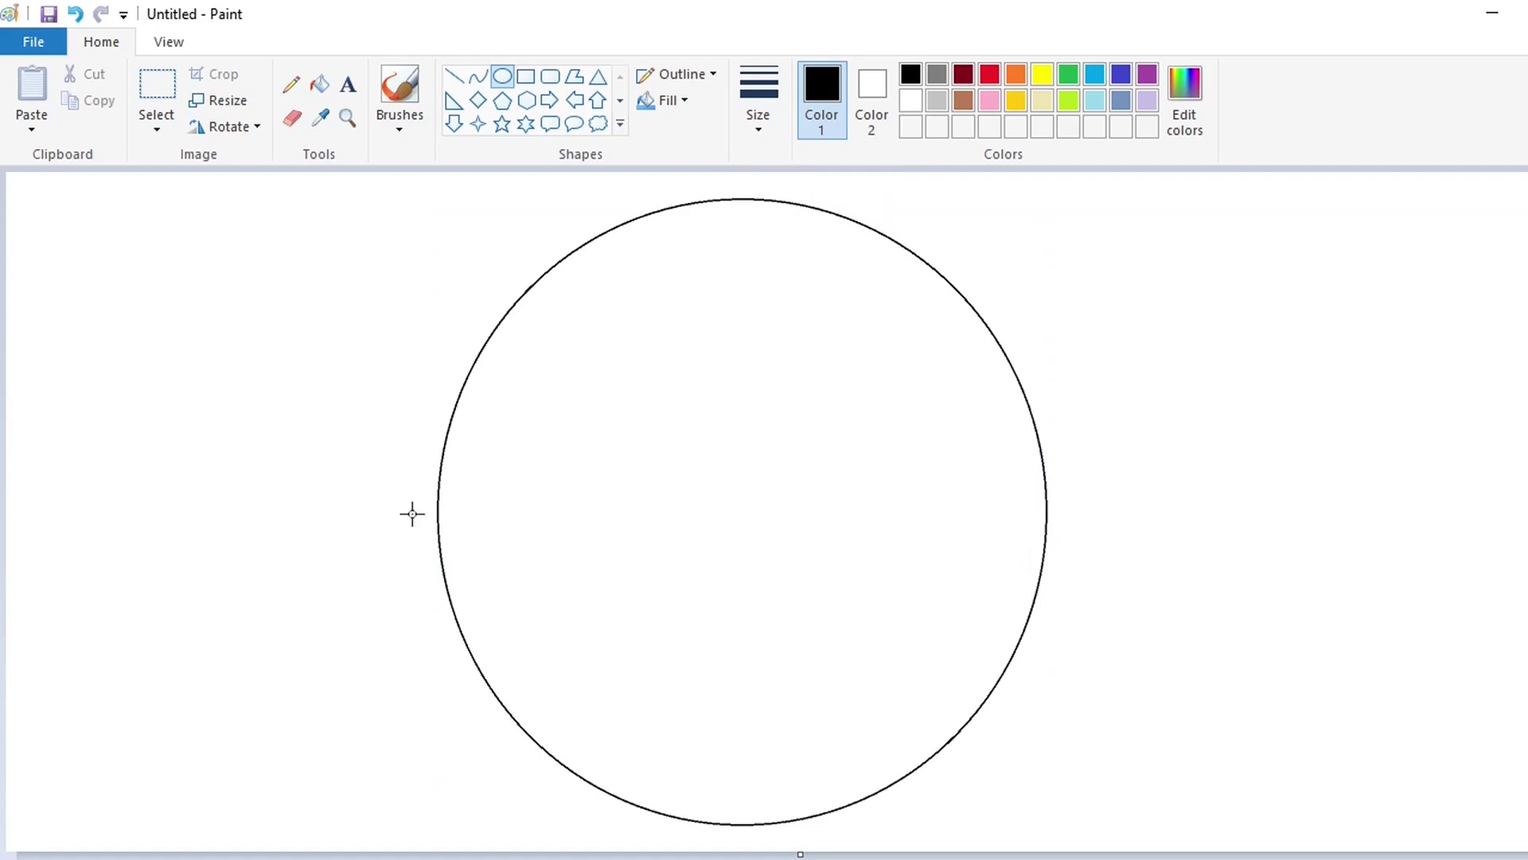
Undo the trial ellipse and the large circle to clear the canvas.
left_click_drag(579, 262, 751, 570)
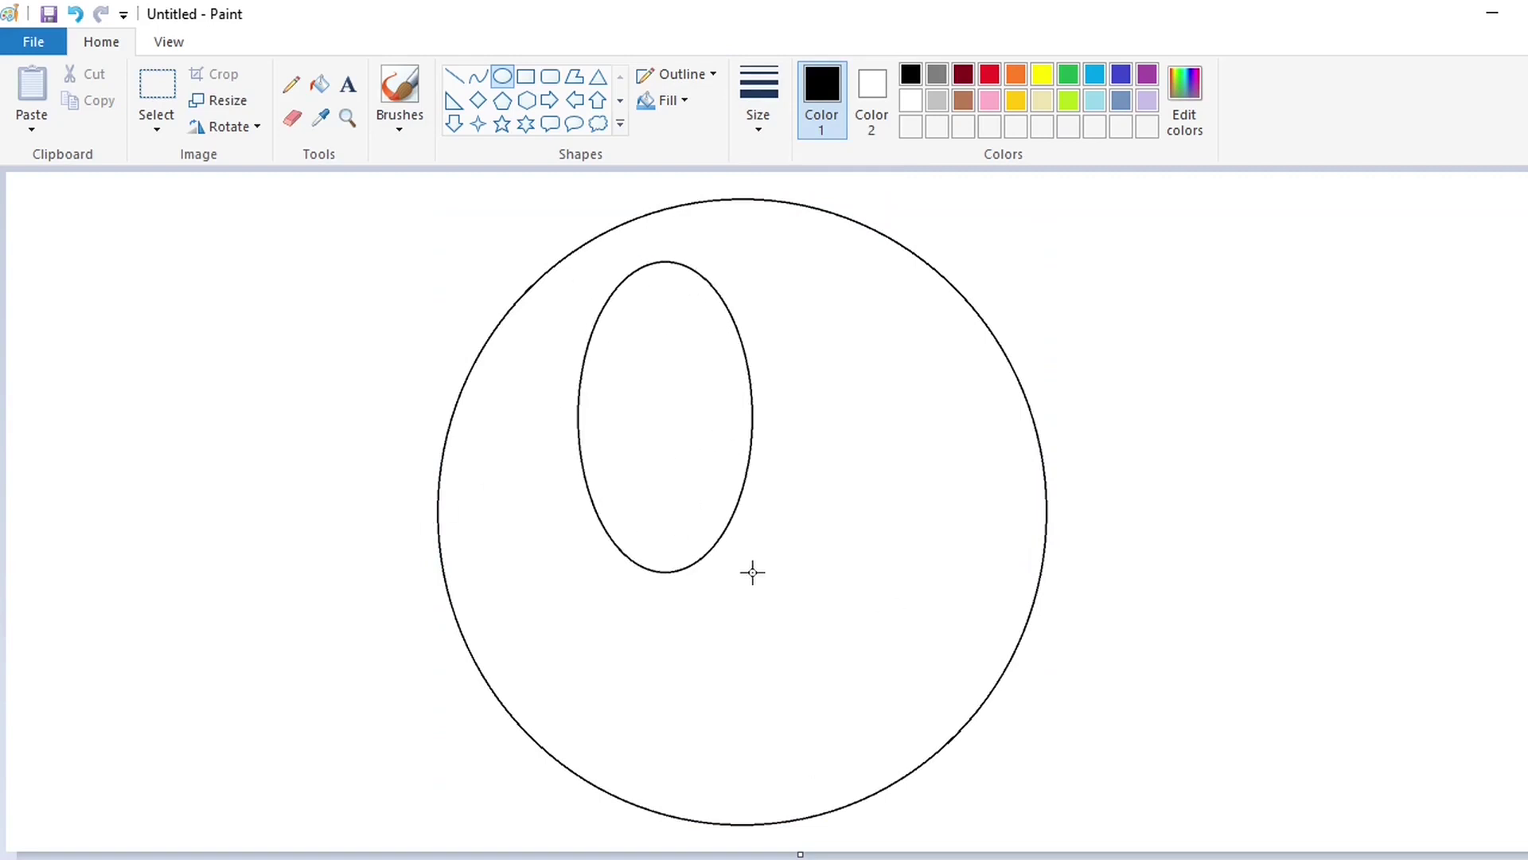
key("ctrl+z")
key("ctrl+z")
Draw a large black-outlined circle nearly filling the canvas height, and adjust its edges until it is evenly round.
left_click_drag(463, 215, 1021, 822)
left_click_drag(742, 215, 742, 194)
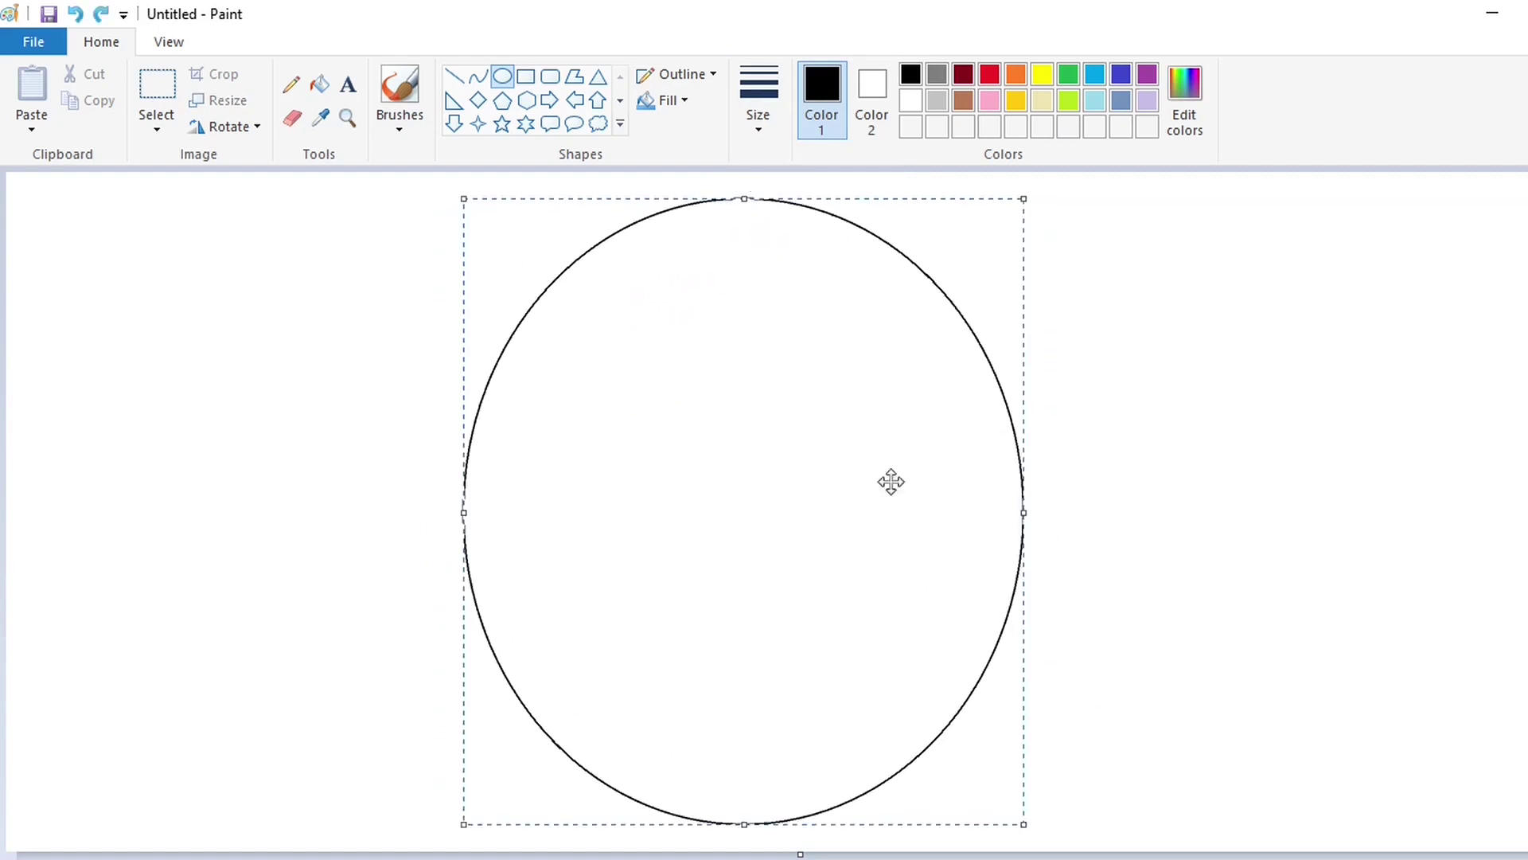
left_click_drag(1023, 515, 1045, 522)
left_click_drag(464, 516, 422, 542)
left_click(1176, 532)
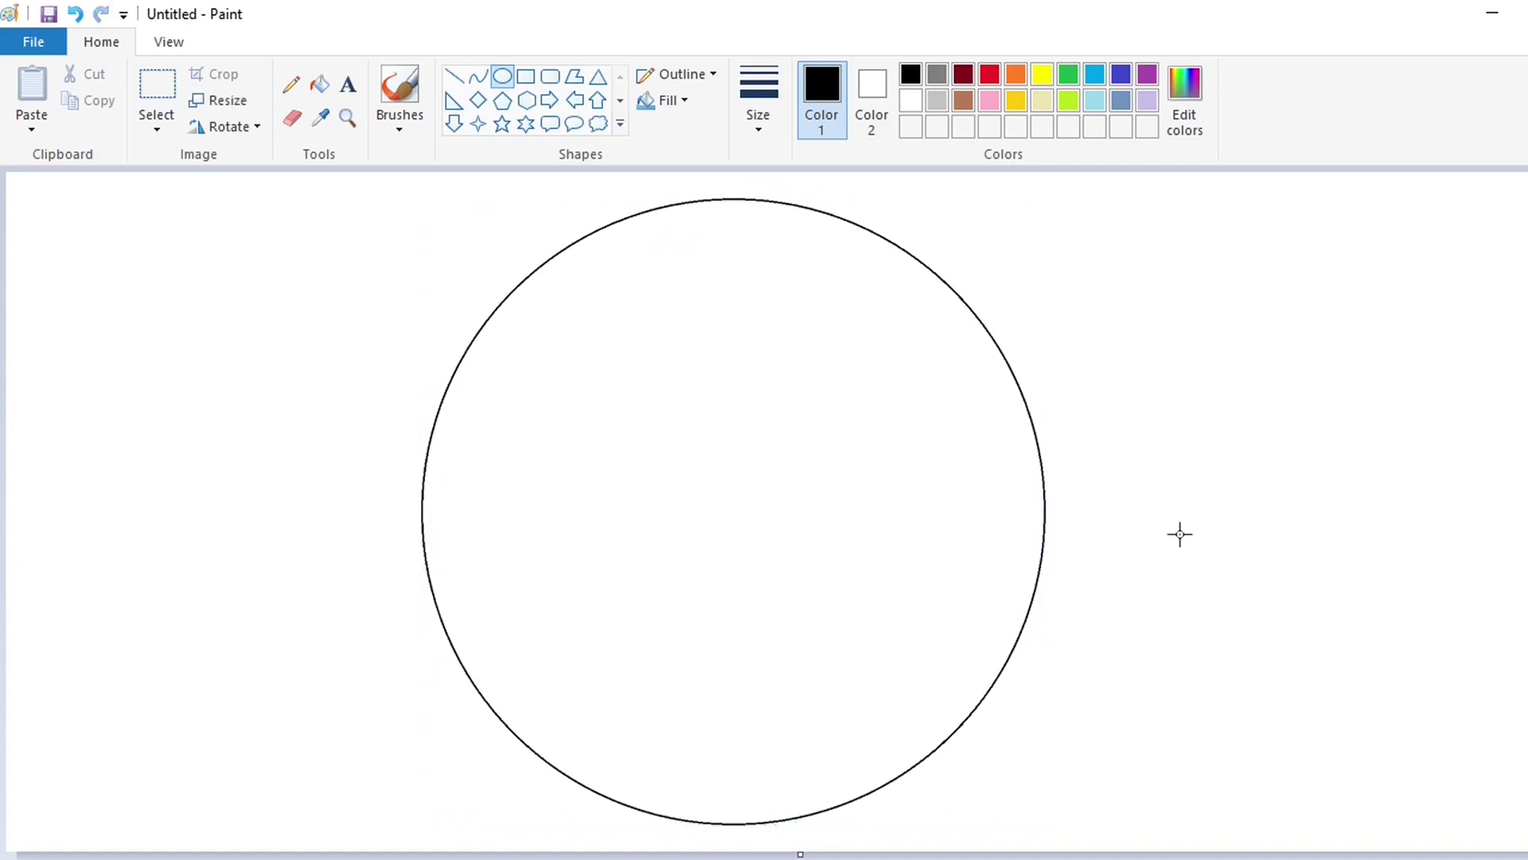
Draw a second black-outlined circle slightly smaller than the first and stretch it to sit concentrically inside.
left_click_drag(571, 253, 1029, 730)
left_click_drag(764, 525, 722, 549)
left_click_drag(987, 518, 1028, 565)
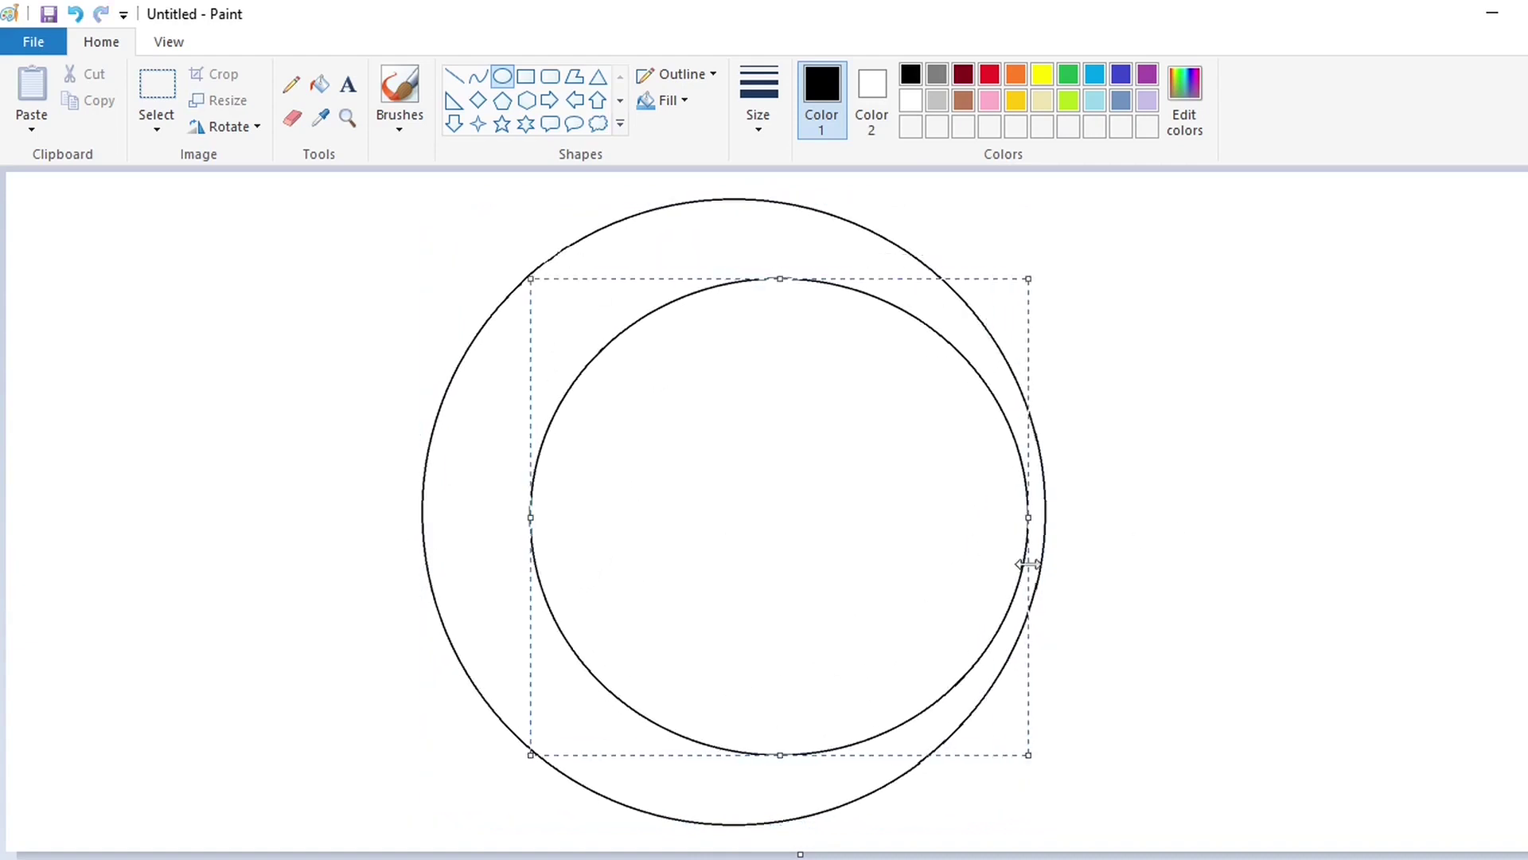
left_click_drag(531, 515, 439, 515)
left_click_drag(734, 279, 756, 216)
left_click_drag(734, 754, 748, 805)
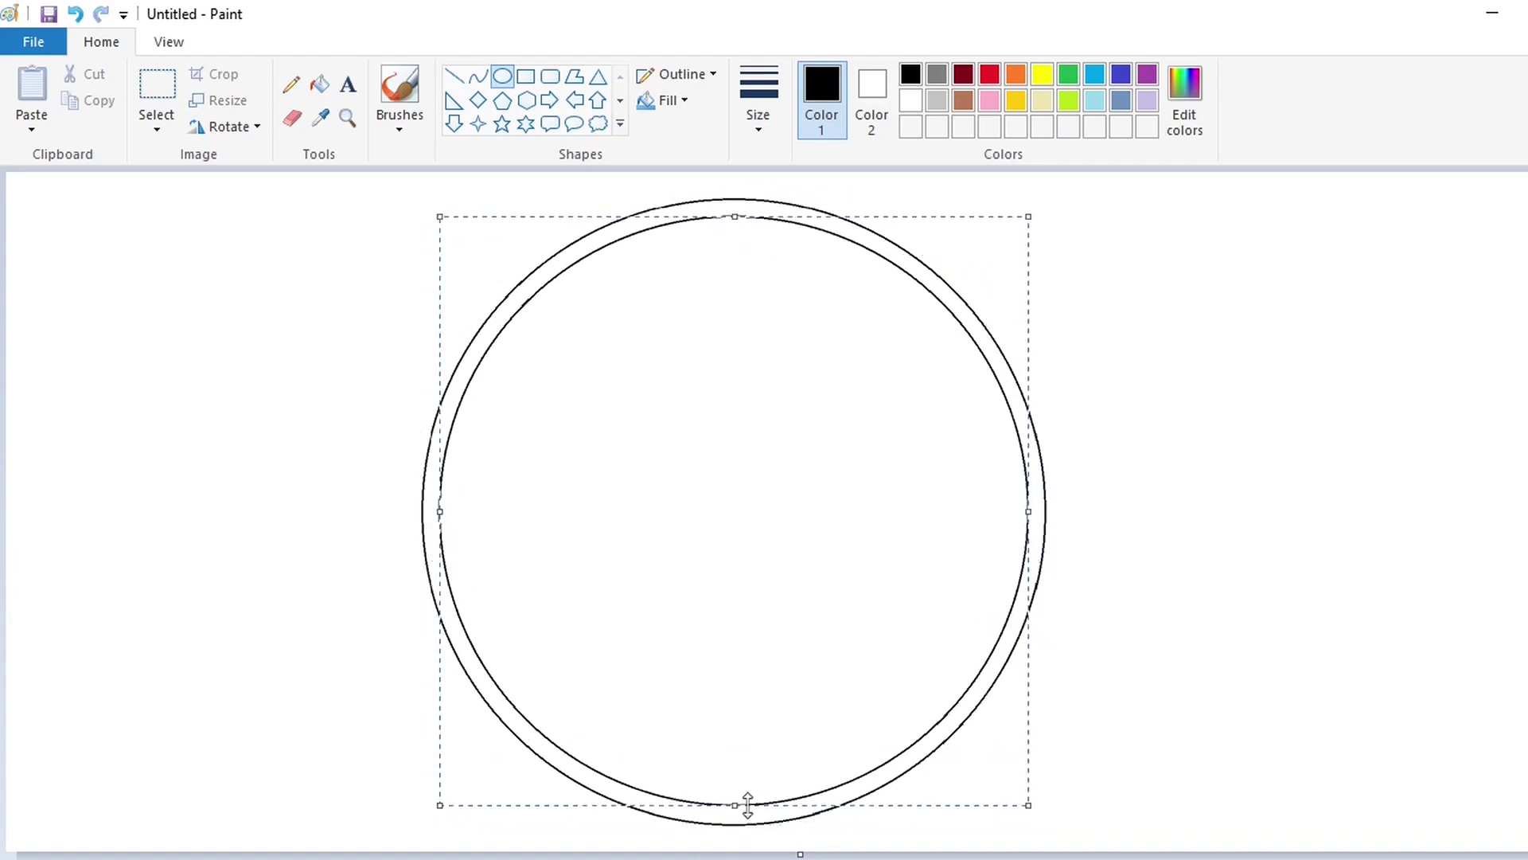
left_click(1241, 658)
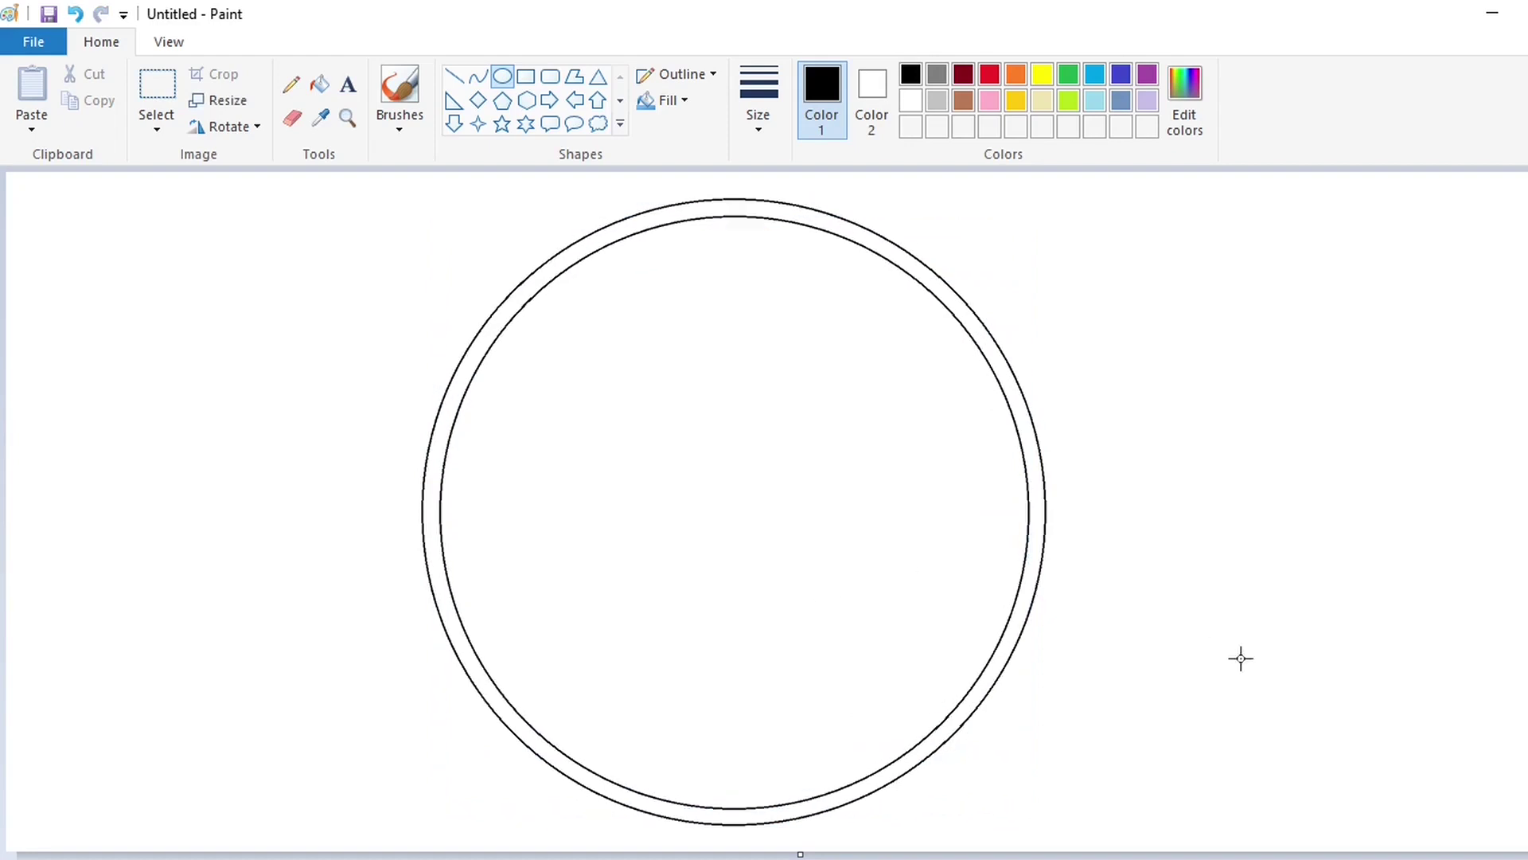
Draw a third black-outlined circle concentrically just inside the second, leaving a narrower gap between them.
left_click_drag(560, 285, 961, 749)
left_click_drag(772, 561, 749, 502)
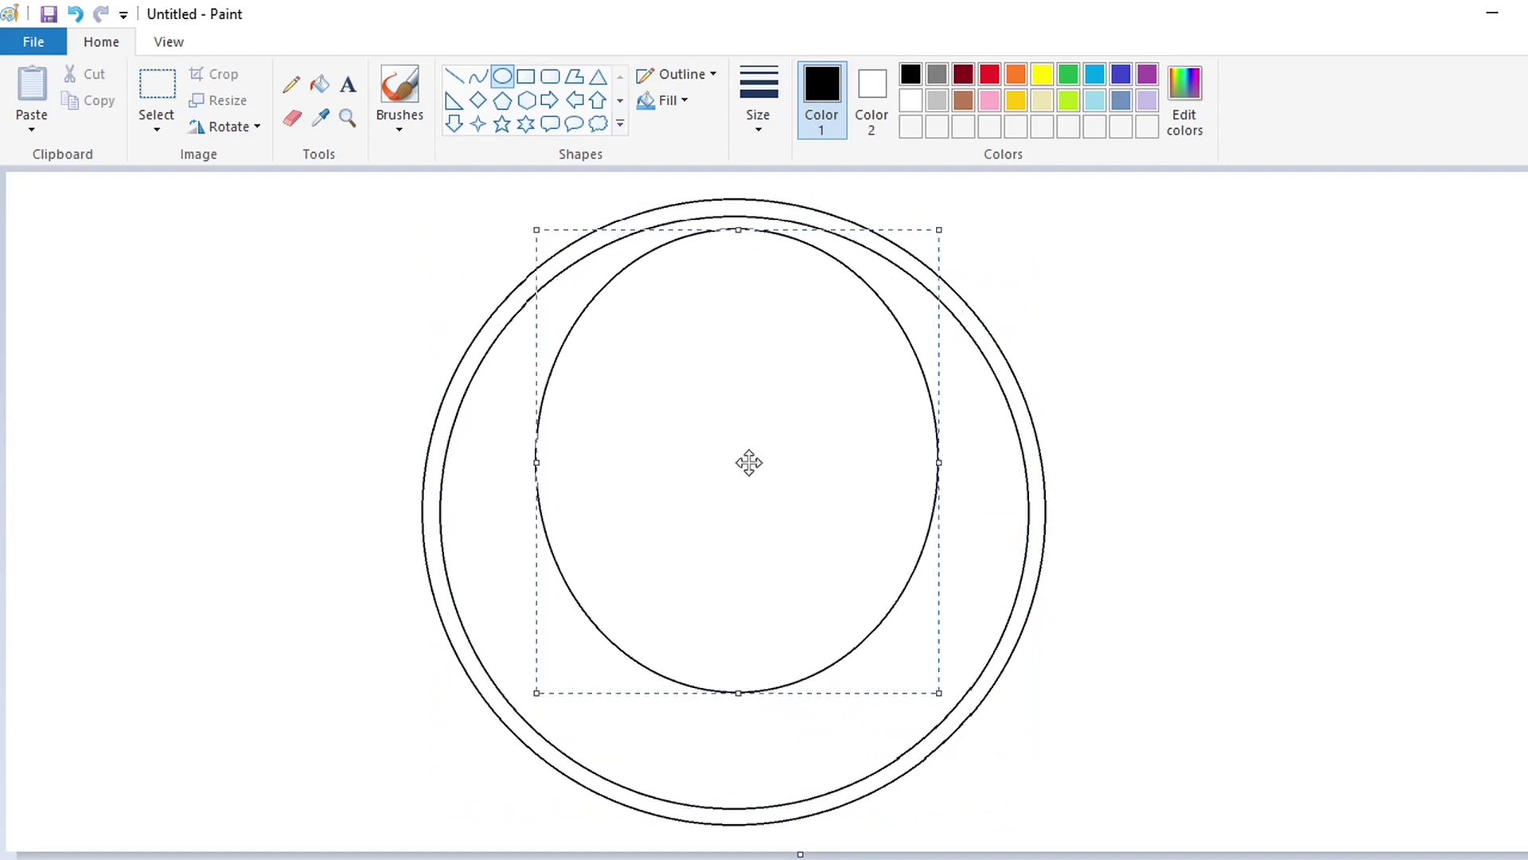
left_click_drag(739, 692, 747, 785)
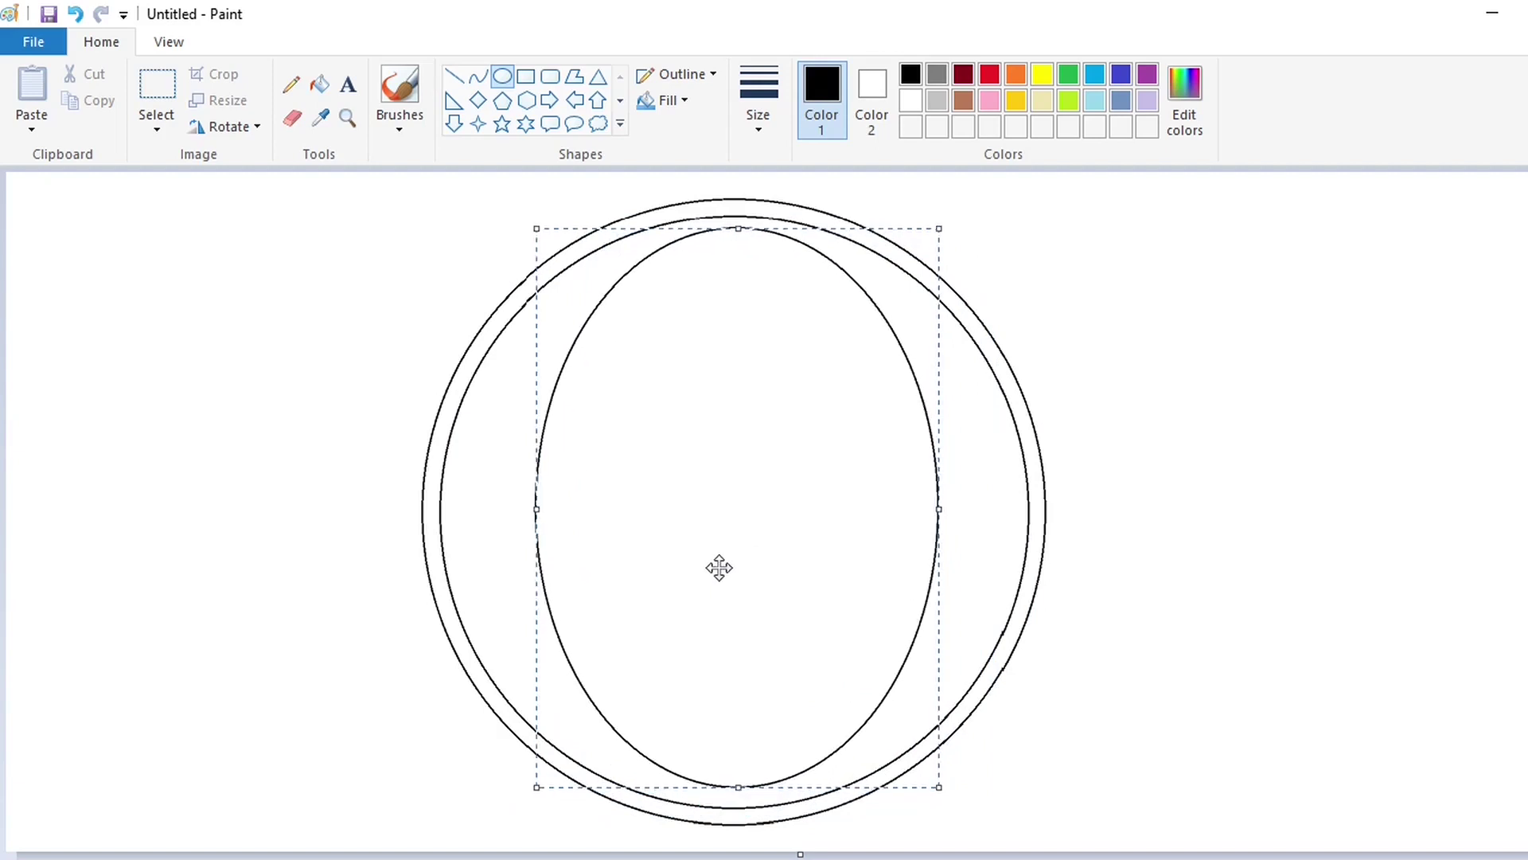
left_click_drag(944, 507, 1015, 551)
left_click_drag(535, 539, 454, 553)
left_click_drag(733, 789, 738, 796)
left_click(1313, 742)
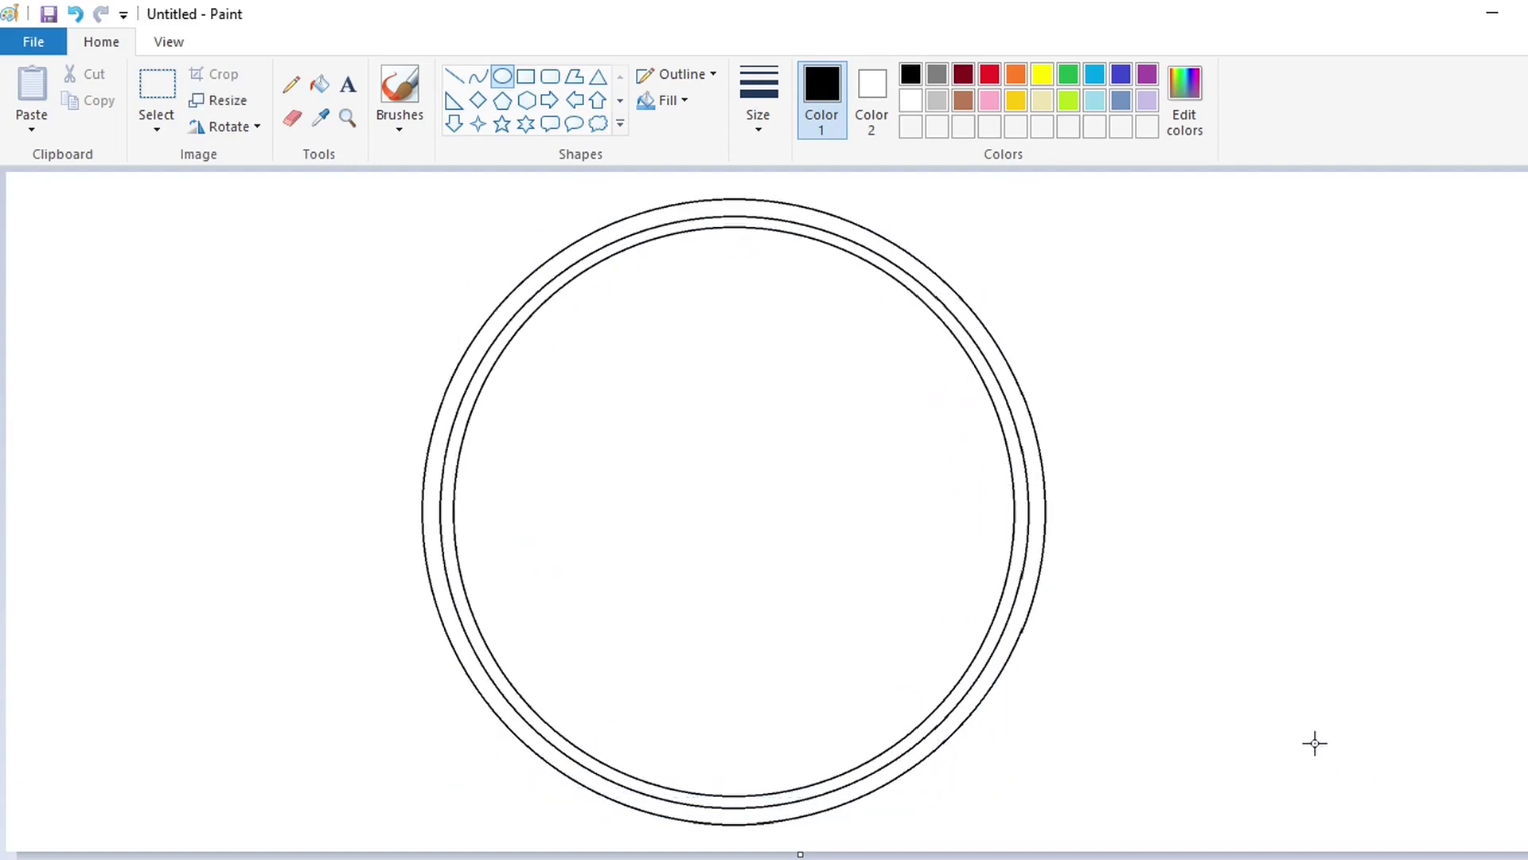
Draw a solid white rectangle with a black outline across the lower half of the rings, extending past both sides.
left_click(526, 76)
left_click(671, 100)
left_click(701, 130)
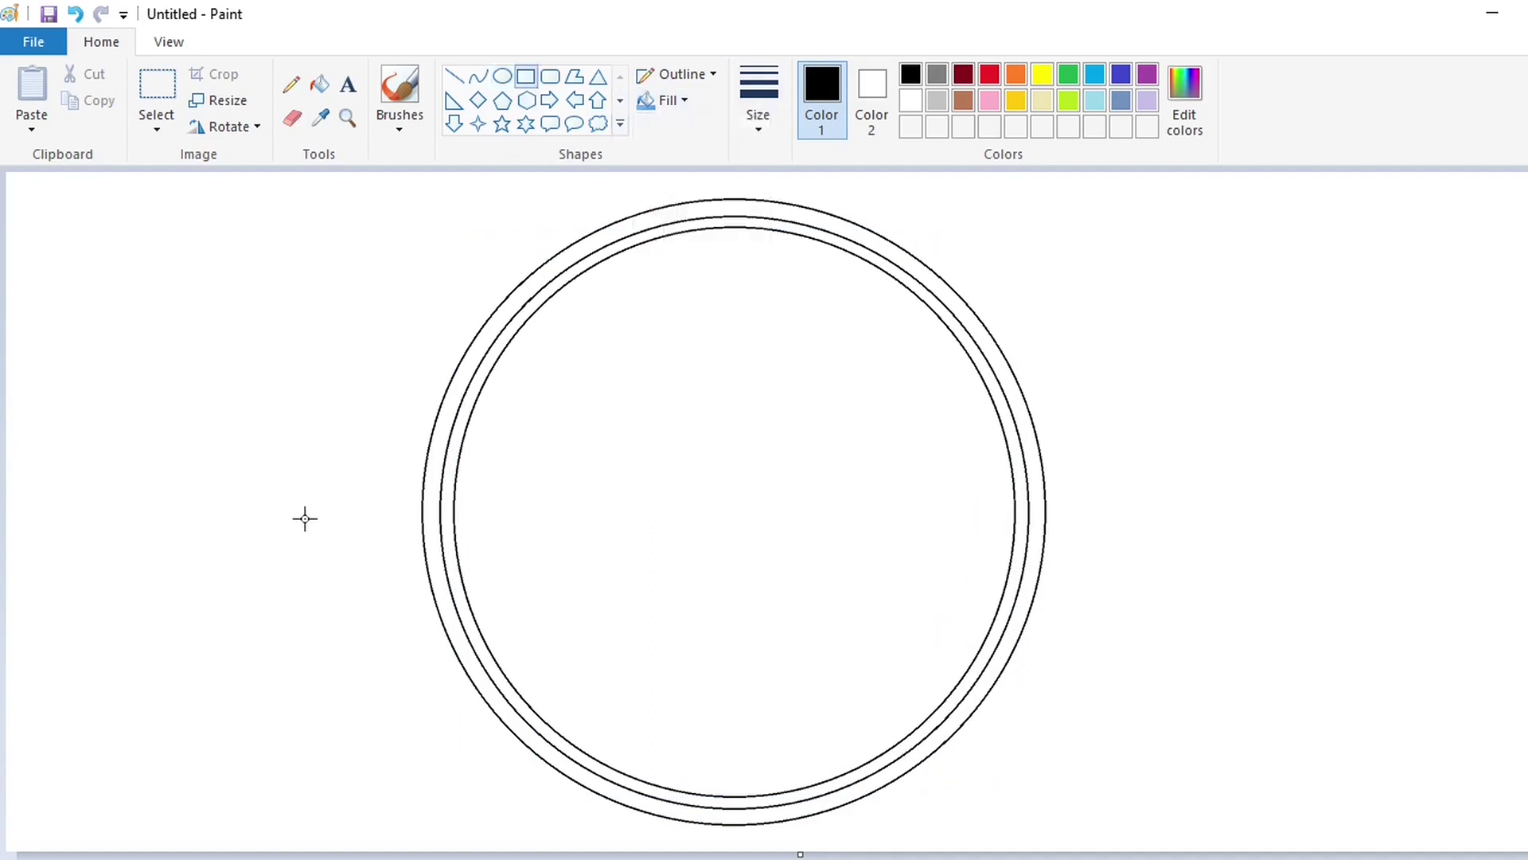
mouse_move(300, 510)
left_mouse_down()
mouse_move(1068, 658)
mouse_move(1105, 705)
mouse_move(1136, 713)
left_mouse_up()
left_click_drag(1136, 619, 1156, 621)
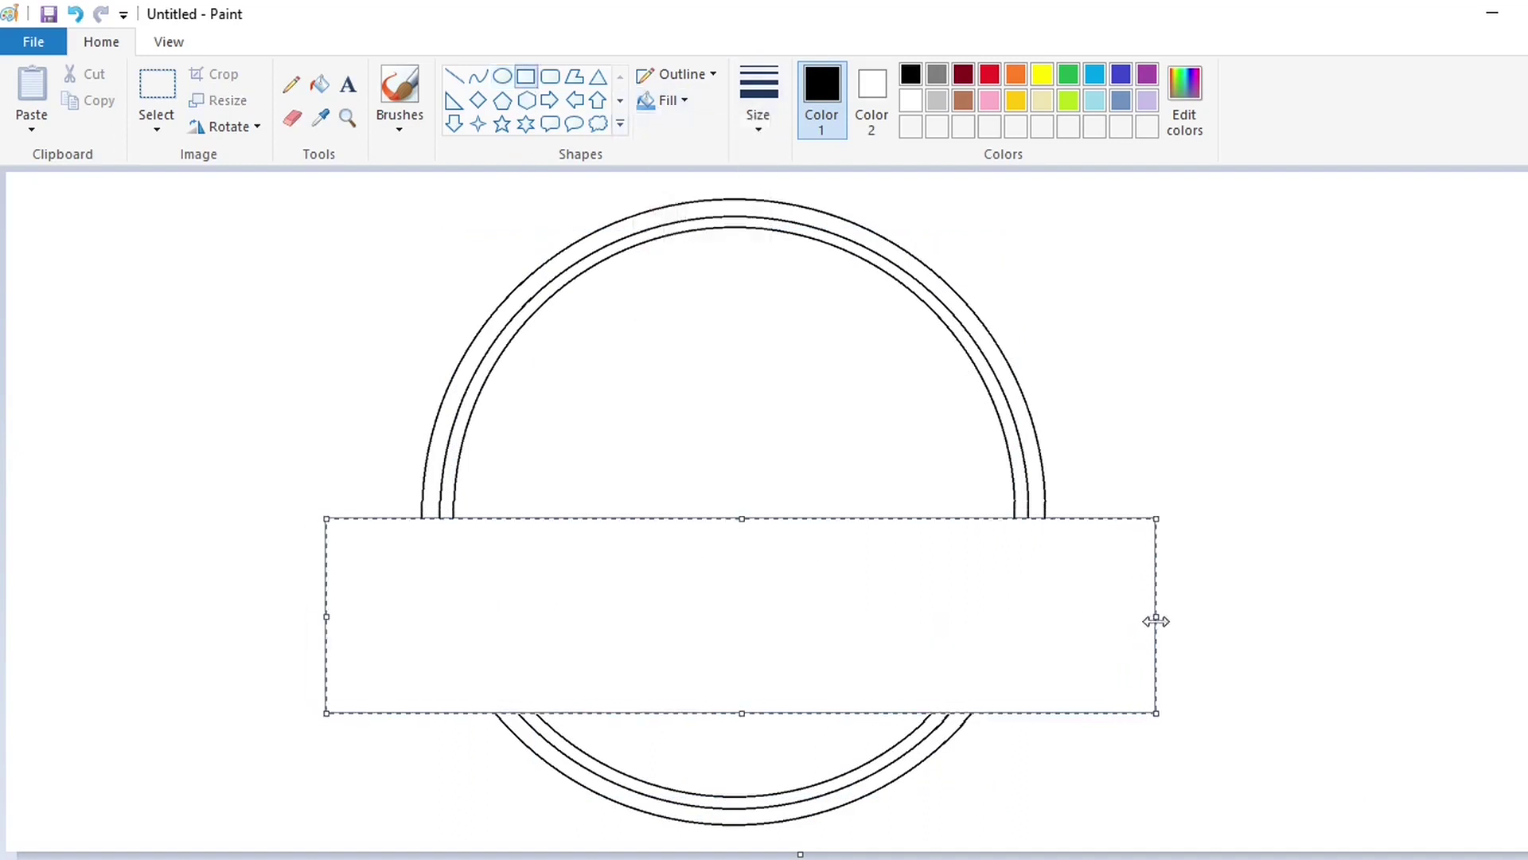
left_click_drag(744, 714, 743, 725)
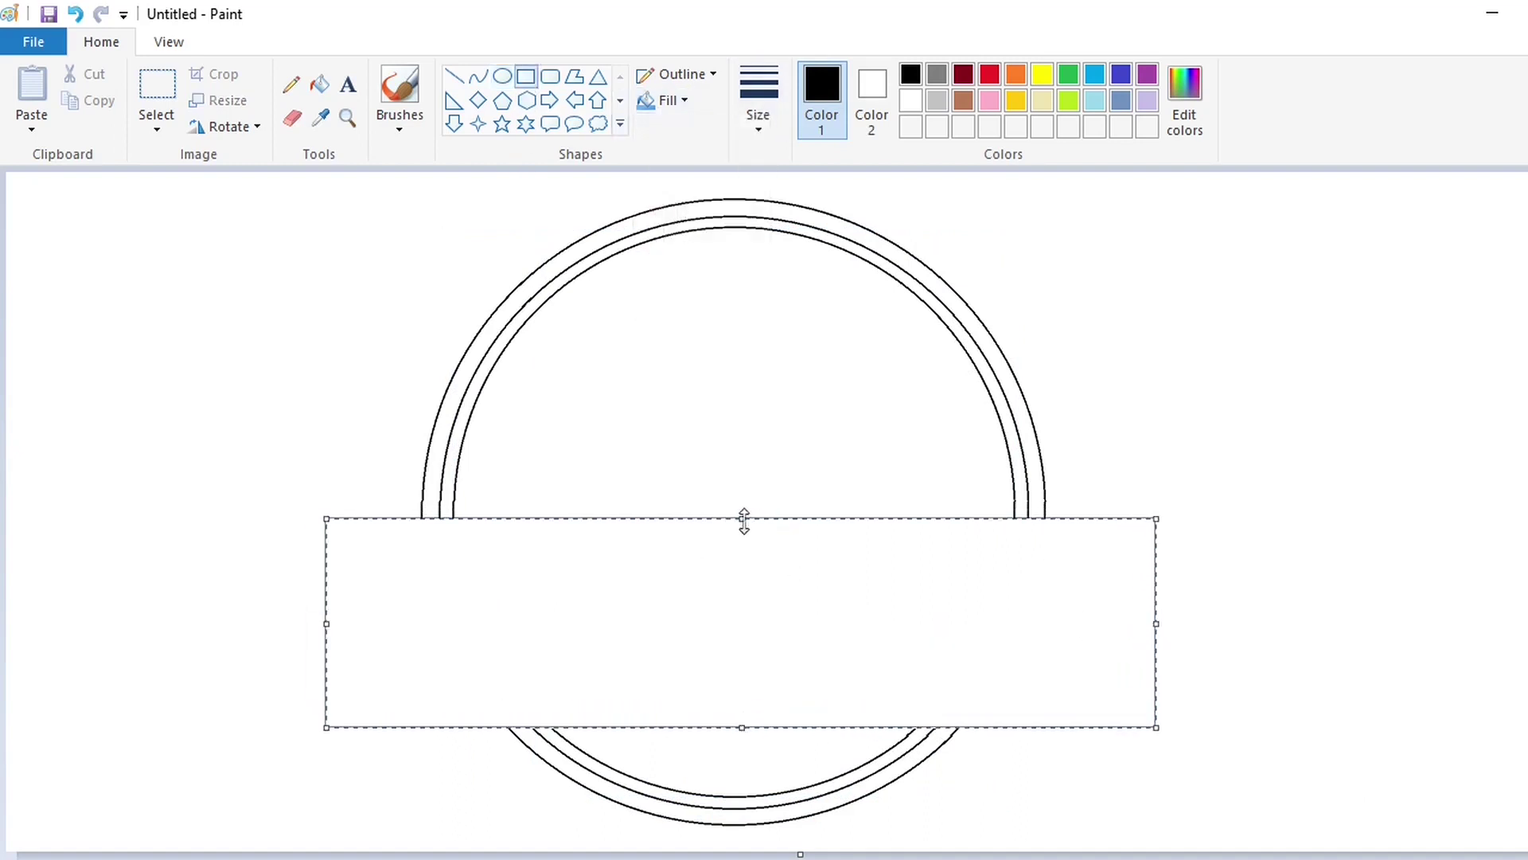
left_click_drag(743, 518, 740, 540)
left_click_drag(742, 724, 739, 711)
left_click_drag(742, 540, 740, 537)
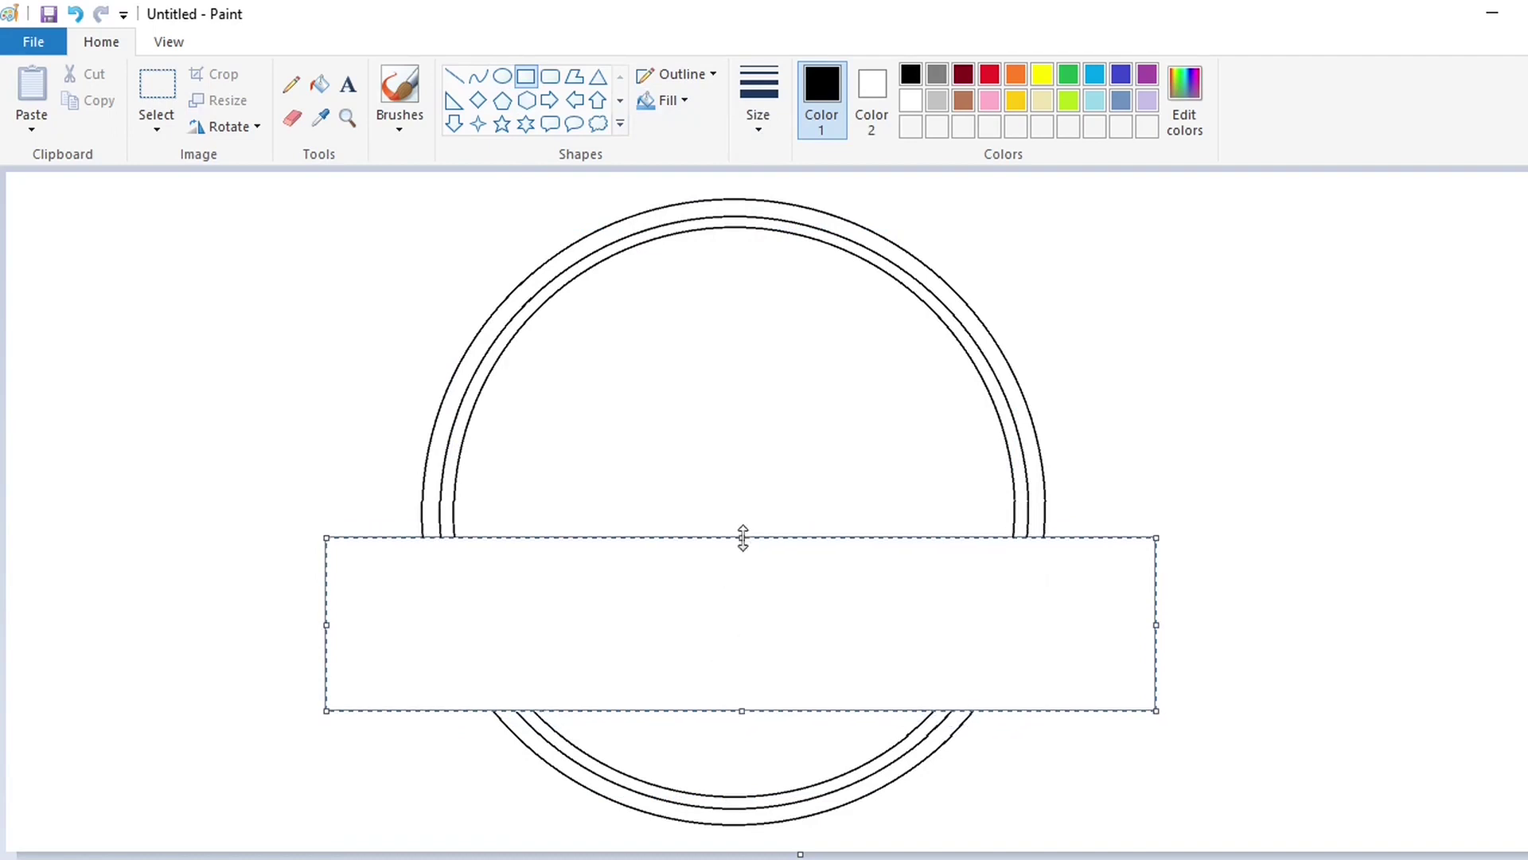
left_click_drag(1156, 625, 1142, 625)
left_click_drag(332, 627, 339, 627)
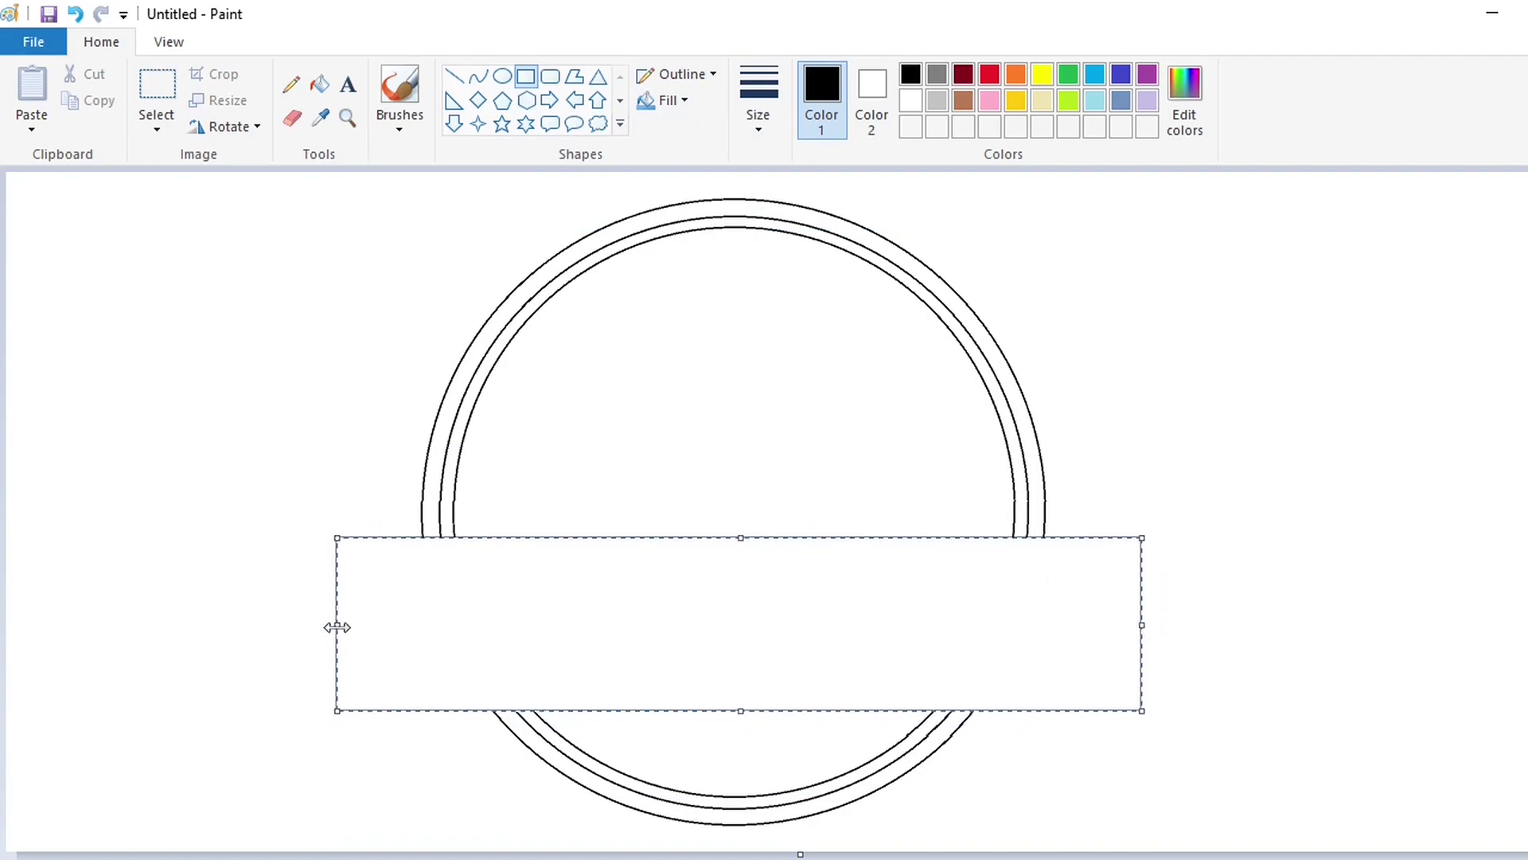
left_click(1293, 613)
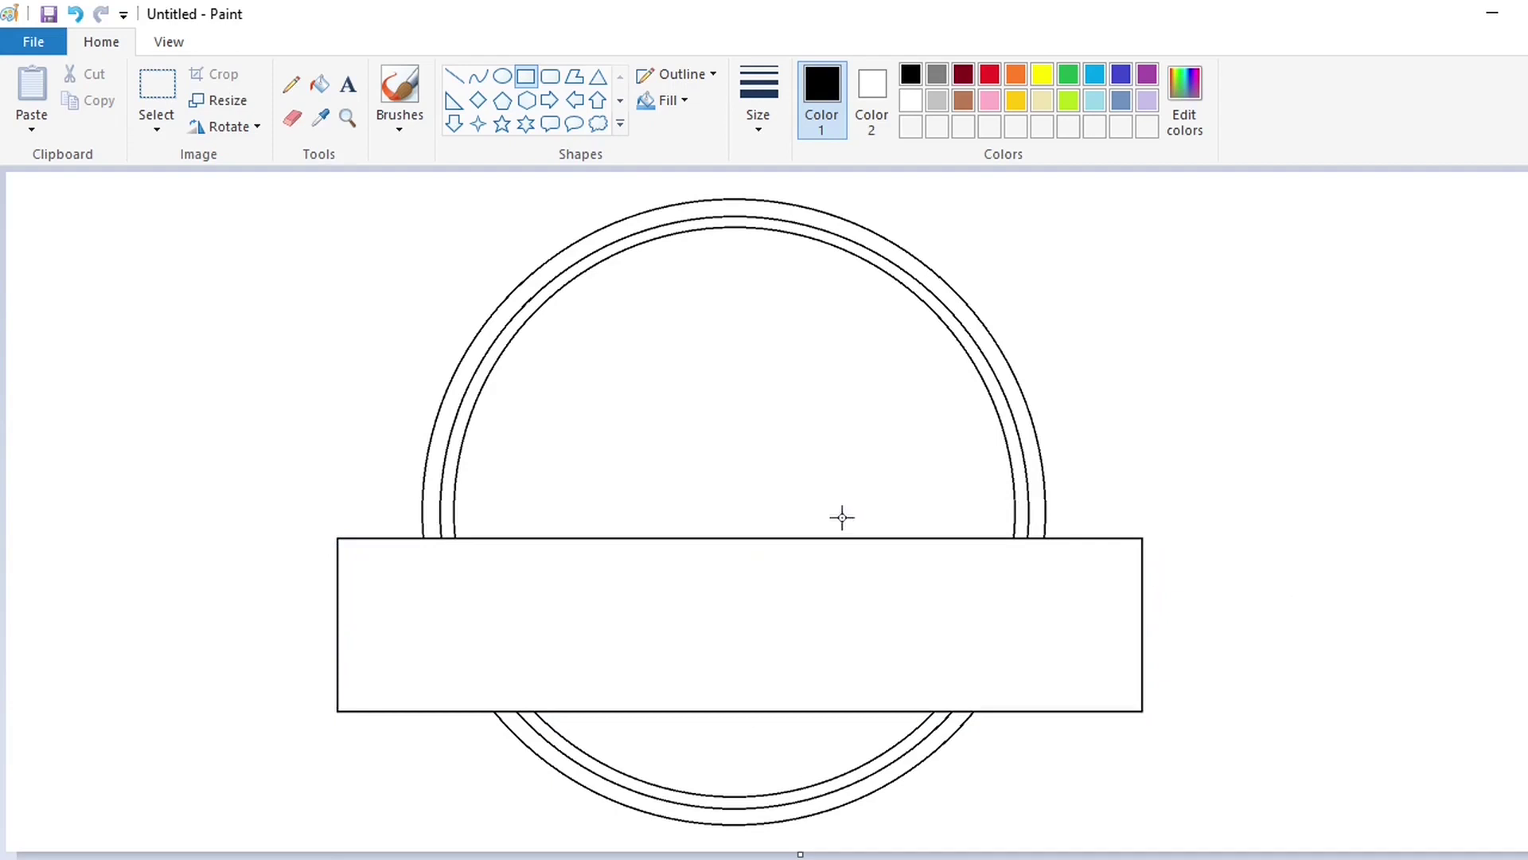
Draw an unfilled dark red rectangle as an evenly spaced frame around the white rectangle.
left_click(668, 100)
left_click(691, 136)
left_click_drag(317, 515, 1159, 730)
key("ctrl+z")
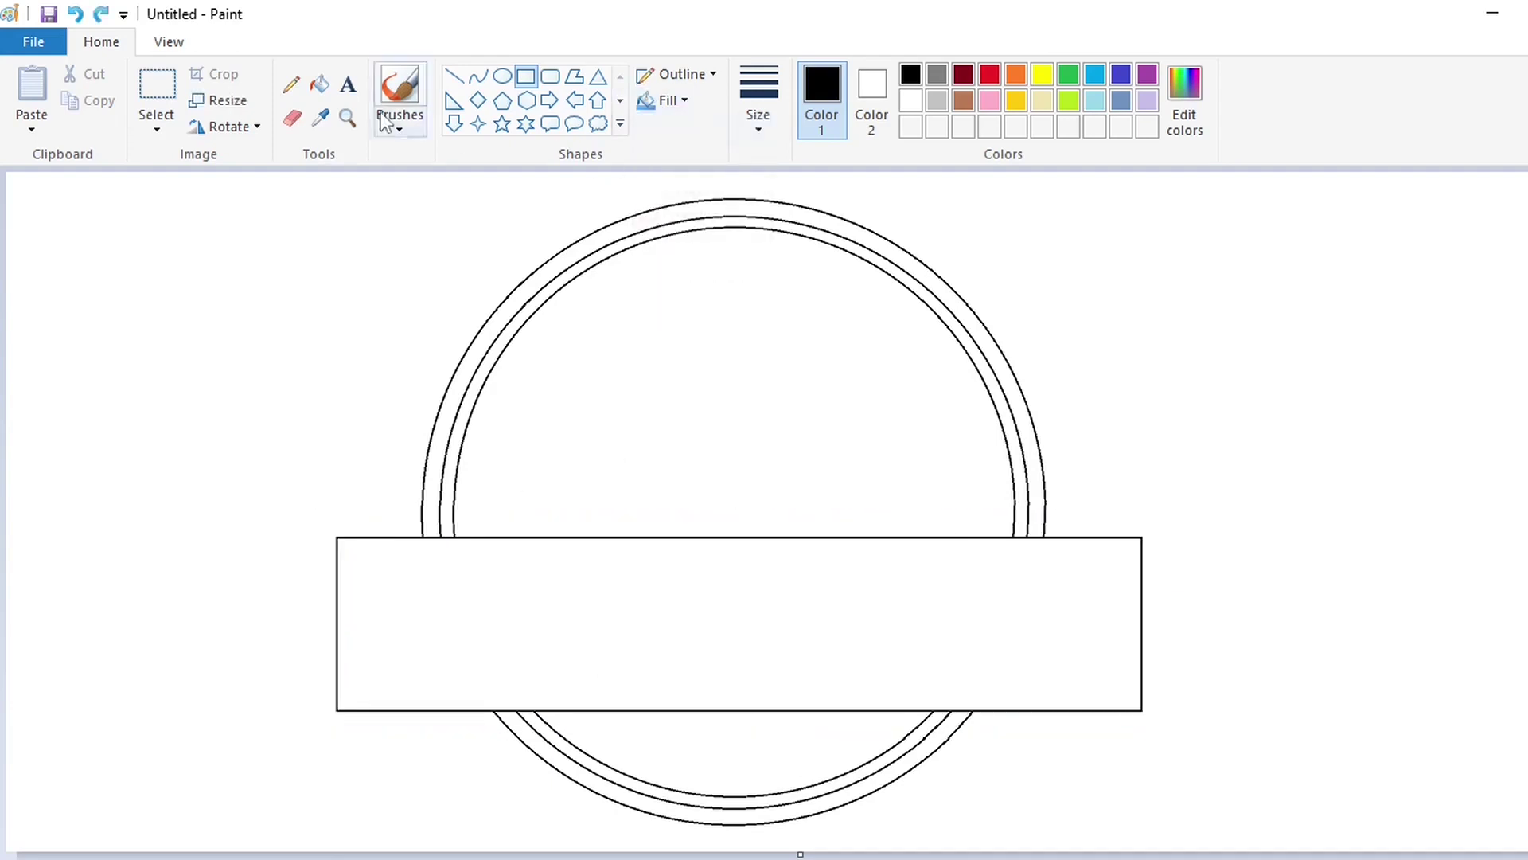
left_click(963, 74)
left_click_drag(315, 514, 1156, 729)
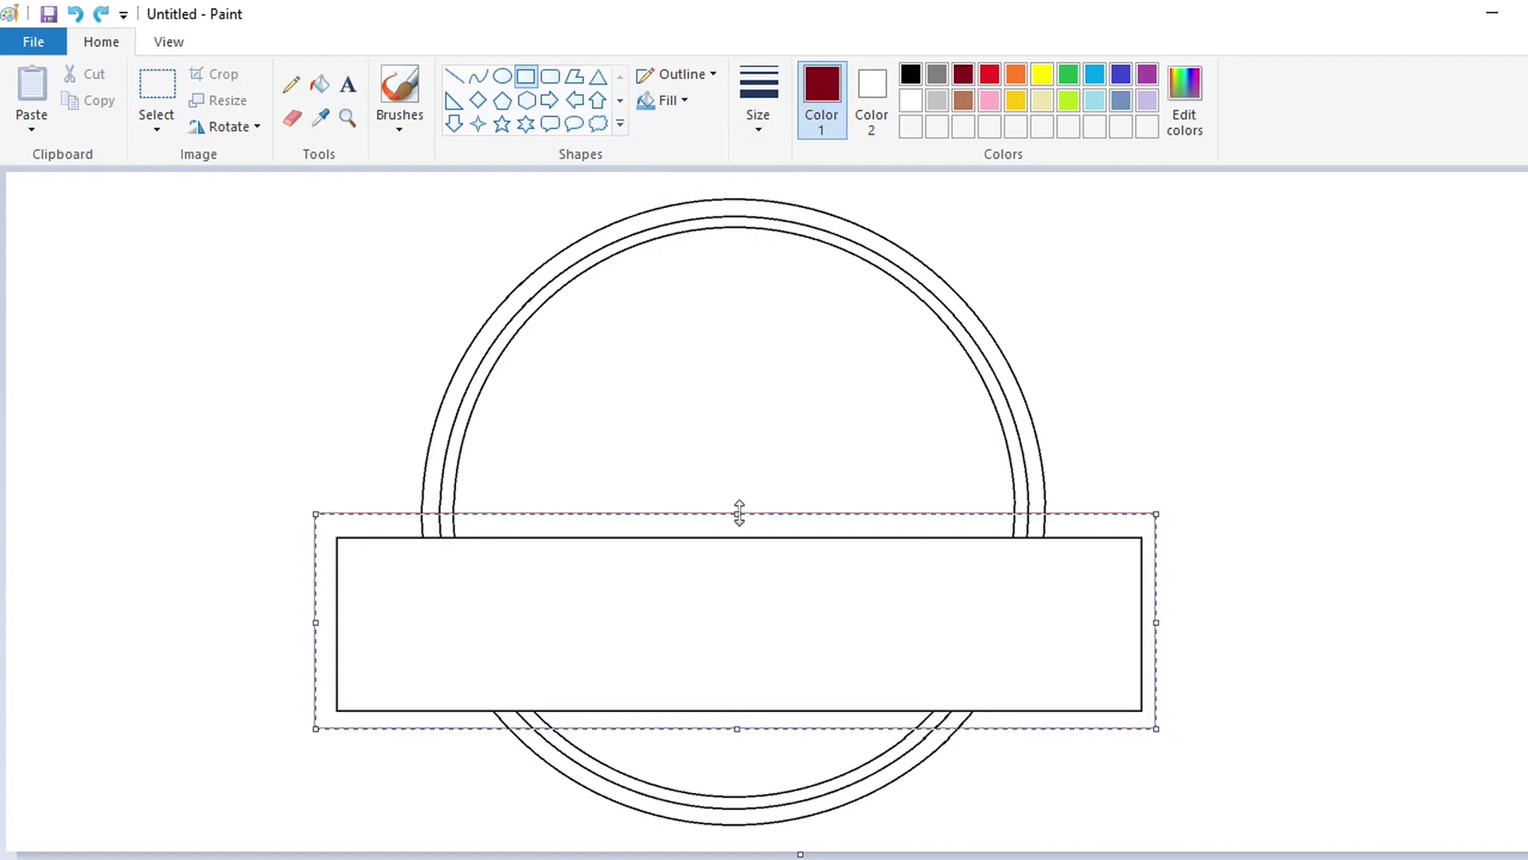
mouse_move(1156, 623)
left_mouse_down()
mouse_move(1172, 626)
mouse_move(1161, 635)
left_mouse_up()
left_click(1264, 660)
Separate the left ring ends from the inner rectangle with short white lines along its upper and lower edges.
scroll(566, 856, "up", 1)
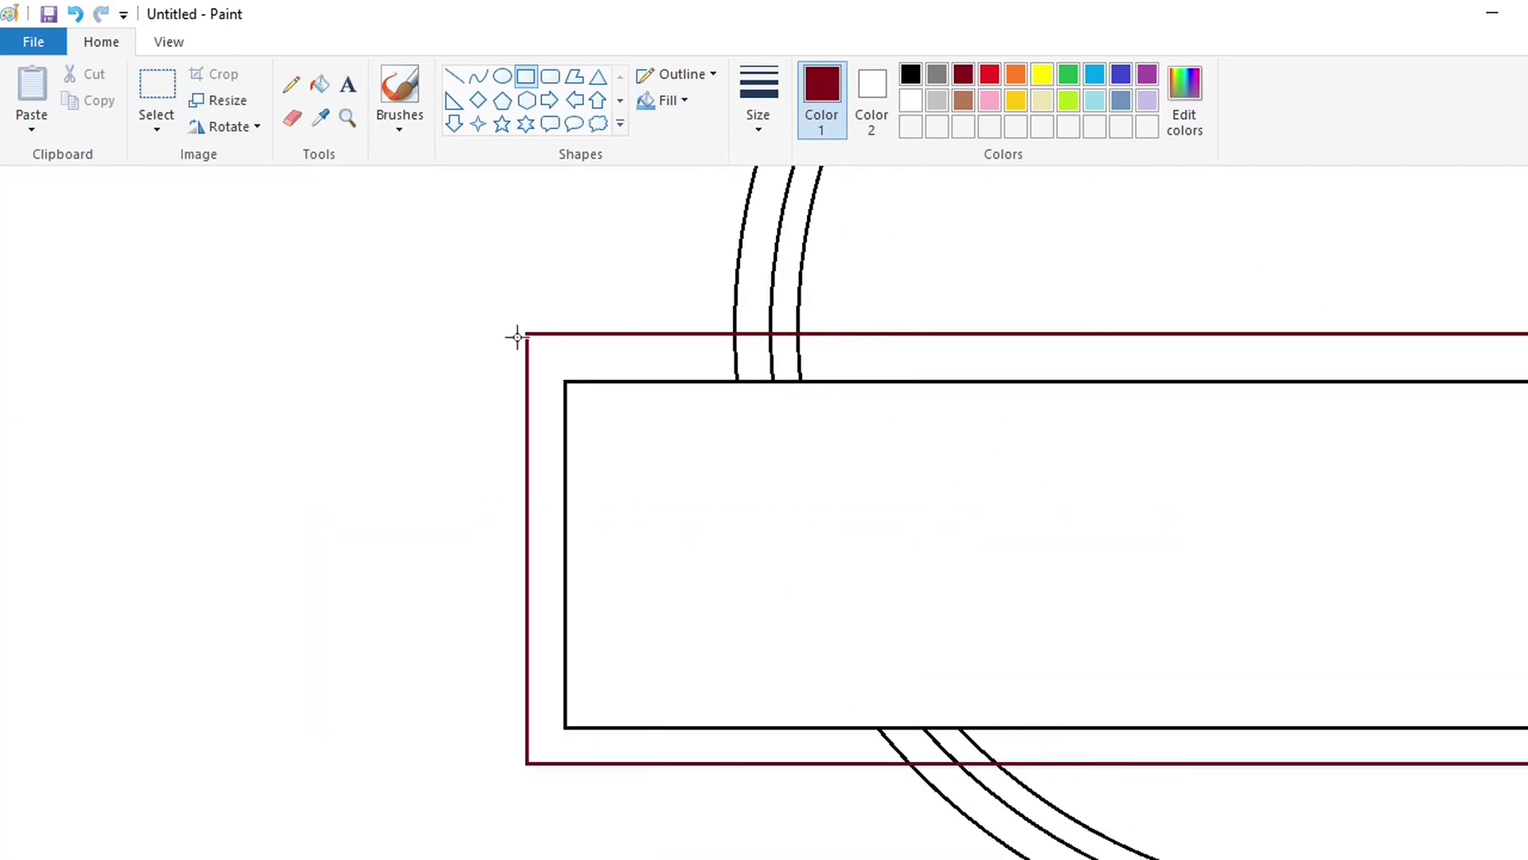
left_click(454, 76)
left_click(910, 101)
left_click_drag(715, 367, 864, 368)
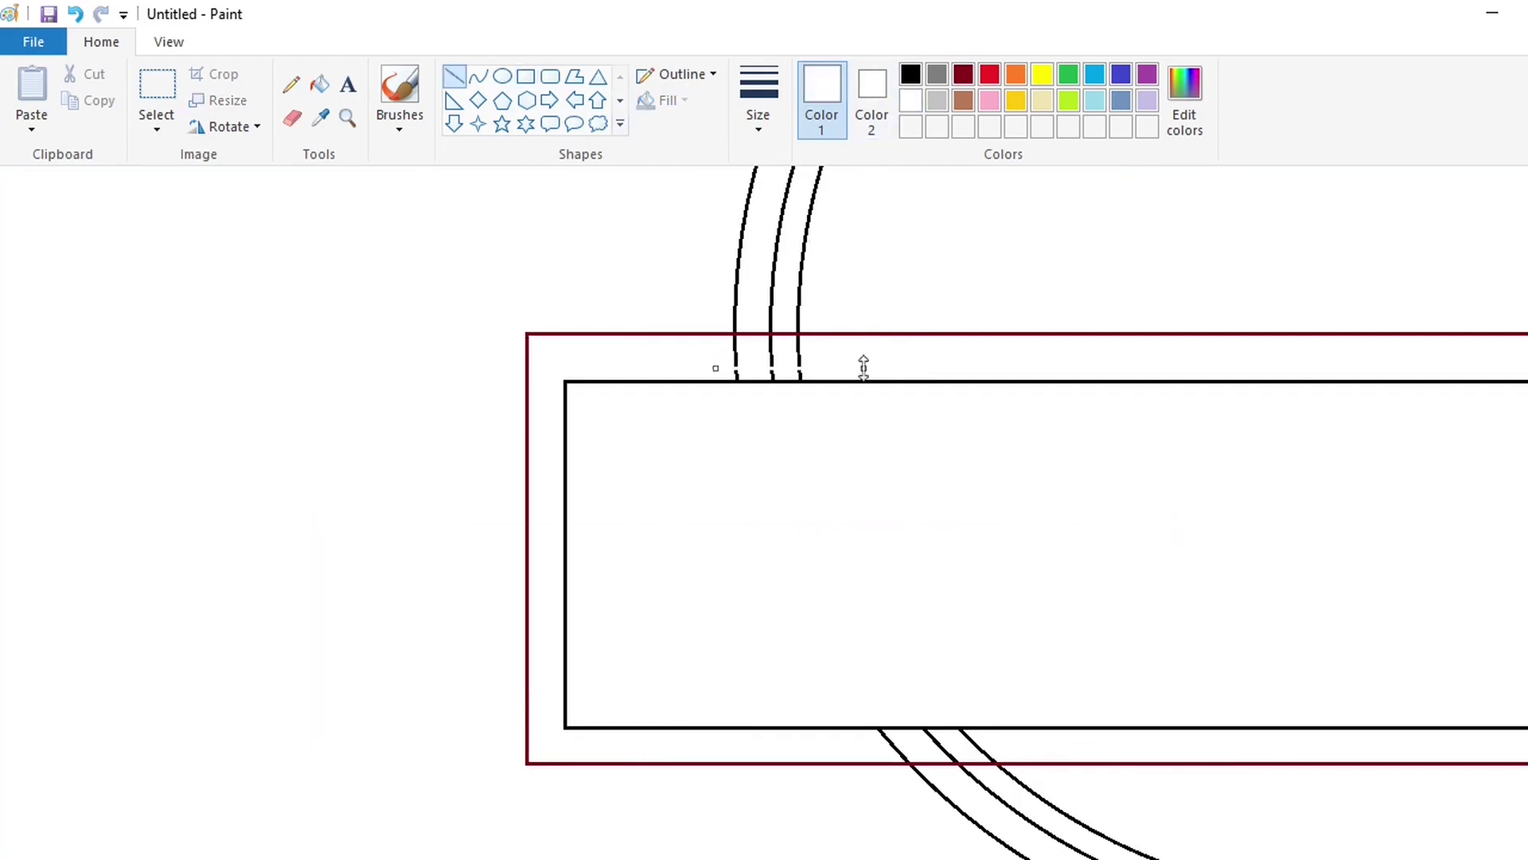
left_click(854, 475)
left_click_drag(870, 738, 1027, 739)
key("Up")
key("Up")
key("Up")
key("Up")
left_click(1003, 781)
Separate the upper right ring ends from the inner rectangle with a short white line.
left_click_drag(813, 855, 907, 856)
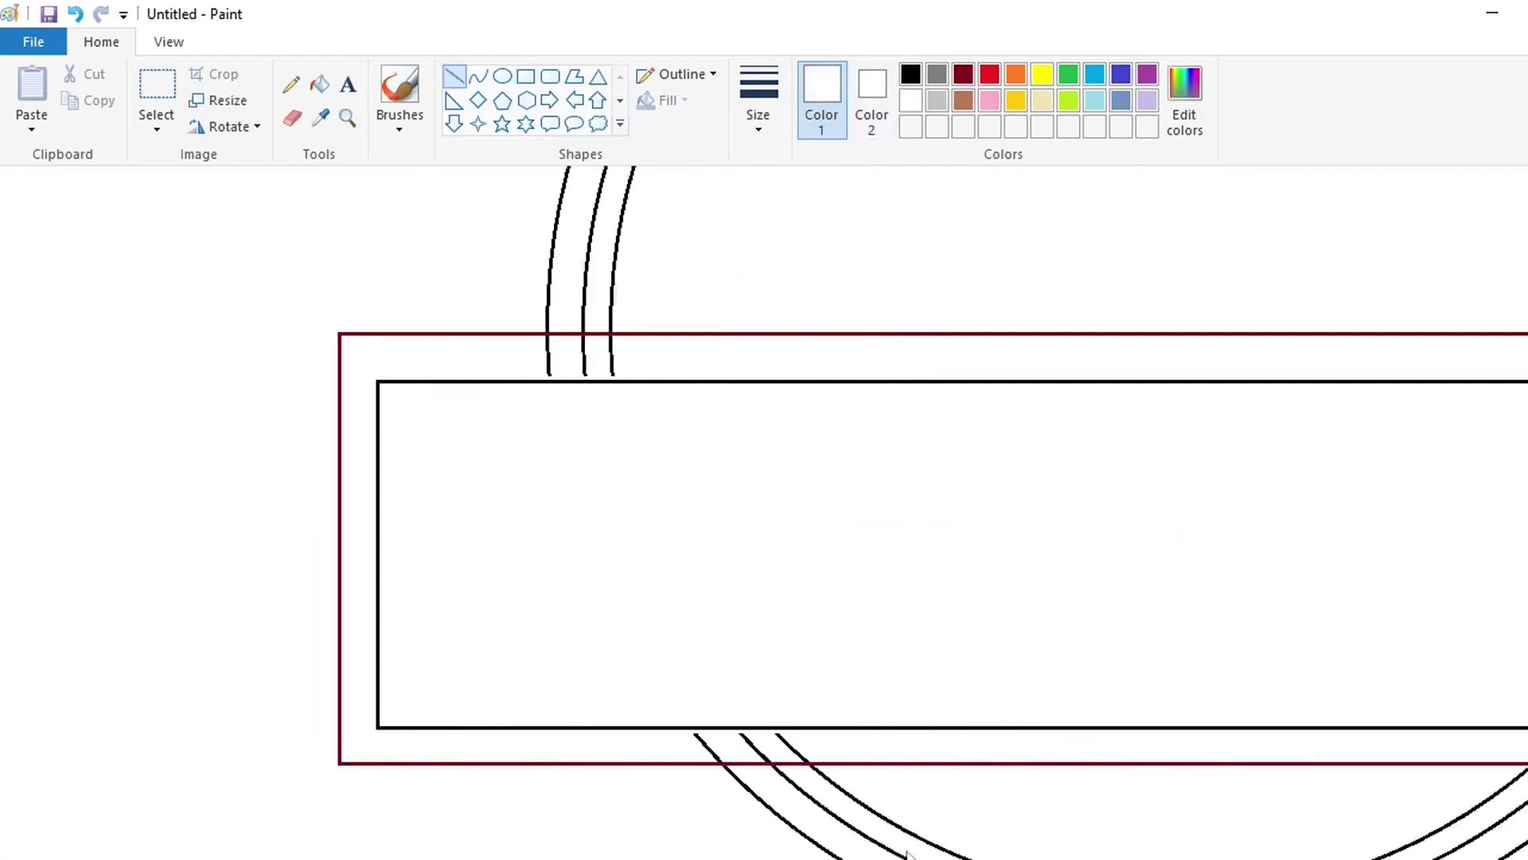
scroll(908, 853, "right", 5)
left_click(319, 84)
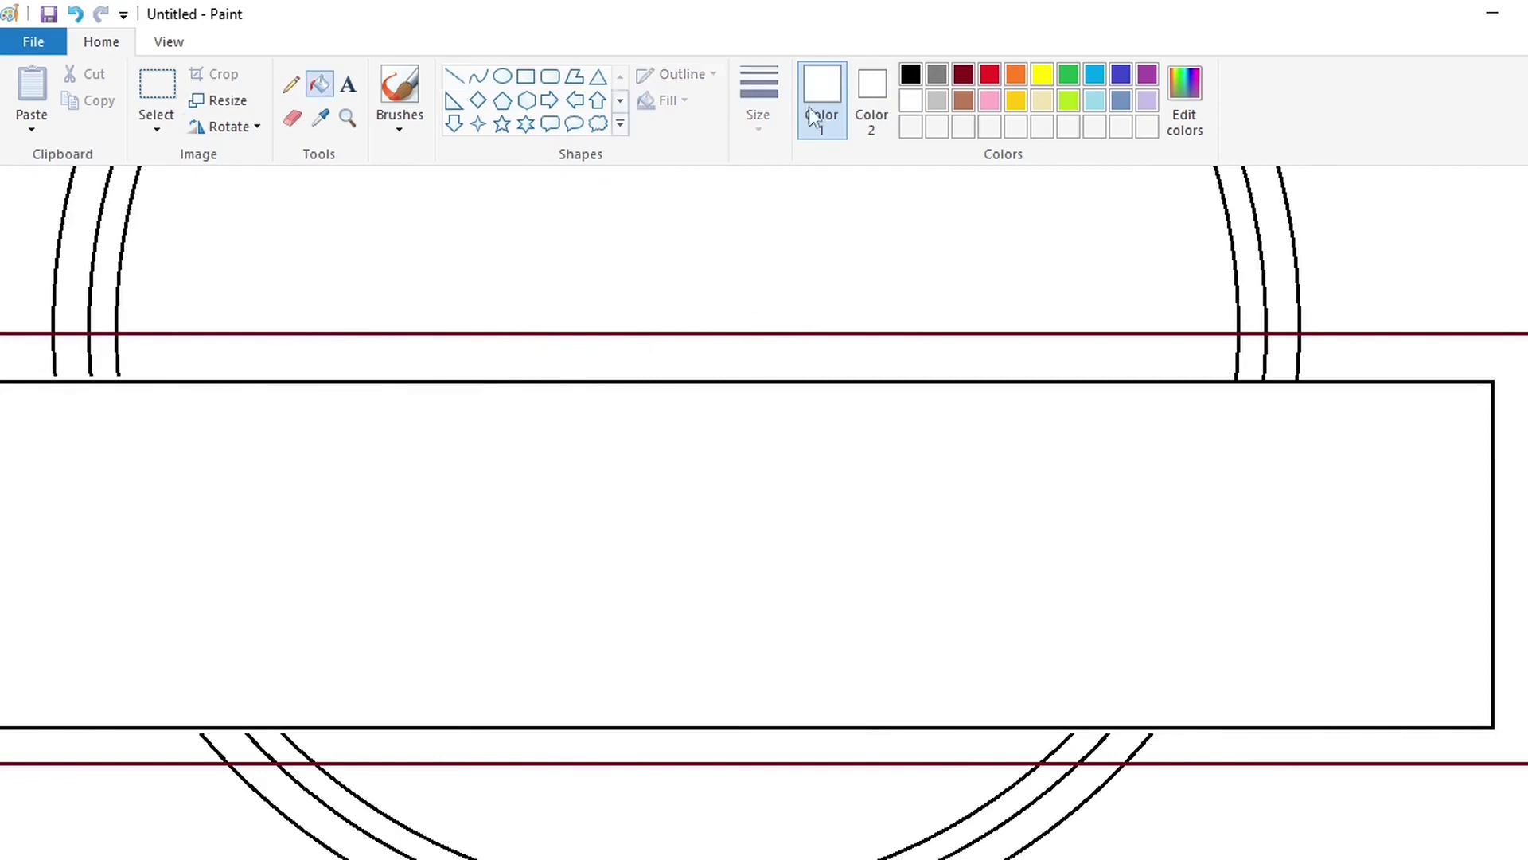
left_click(963, 74)
left_click(455, 76)
left_click(911, 100)
left_click_drag(1212, 374, 1330, 375)
left_click(1286, 493)
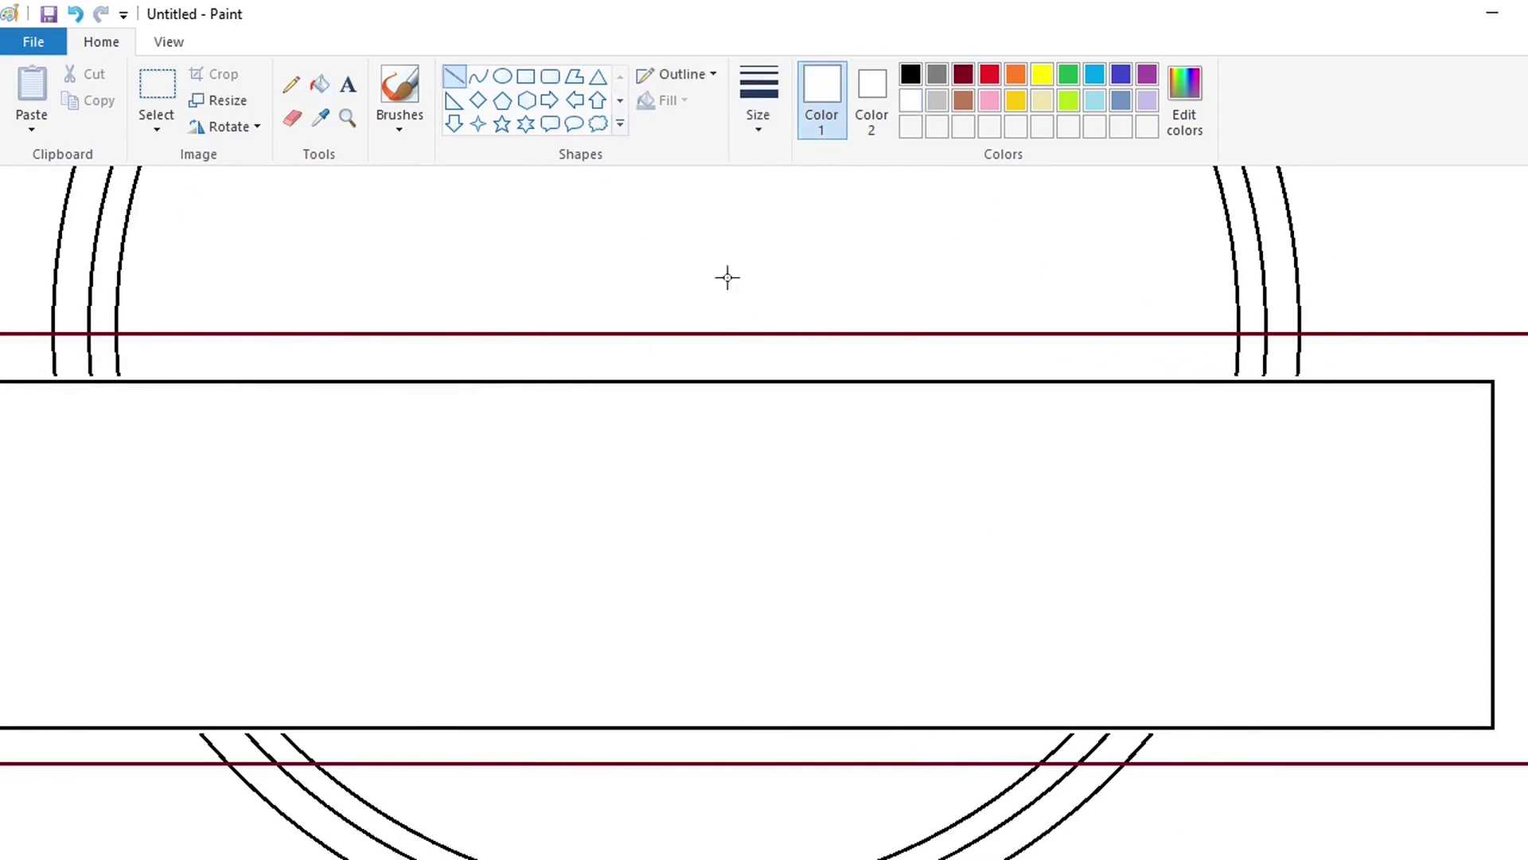
Recolour the inner rectangle's outline dark red, and clear the ring stubs between both rectangles by filling that band black and then white.
left_click(319, 83)
left_click(963, 74)
left_click(1494, 389)
left_click(910, 74)
left_click(1150, 350)
left_click(910, 100)
left_click(1154, 351)
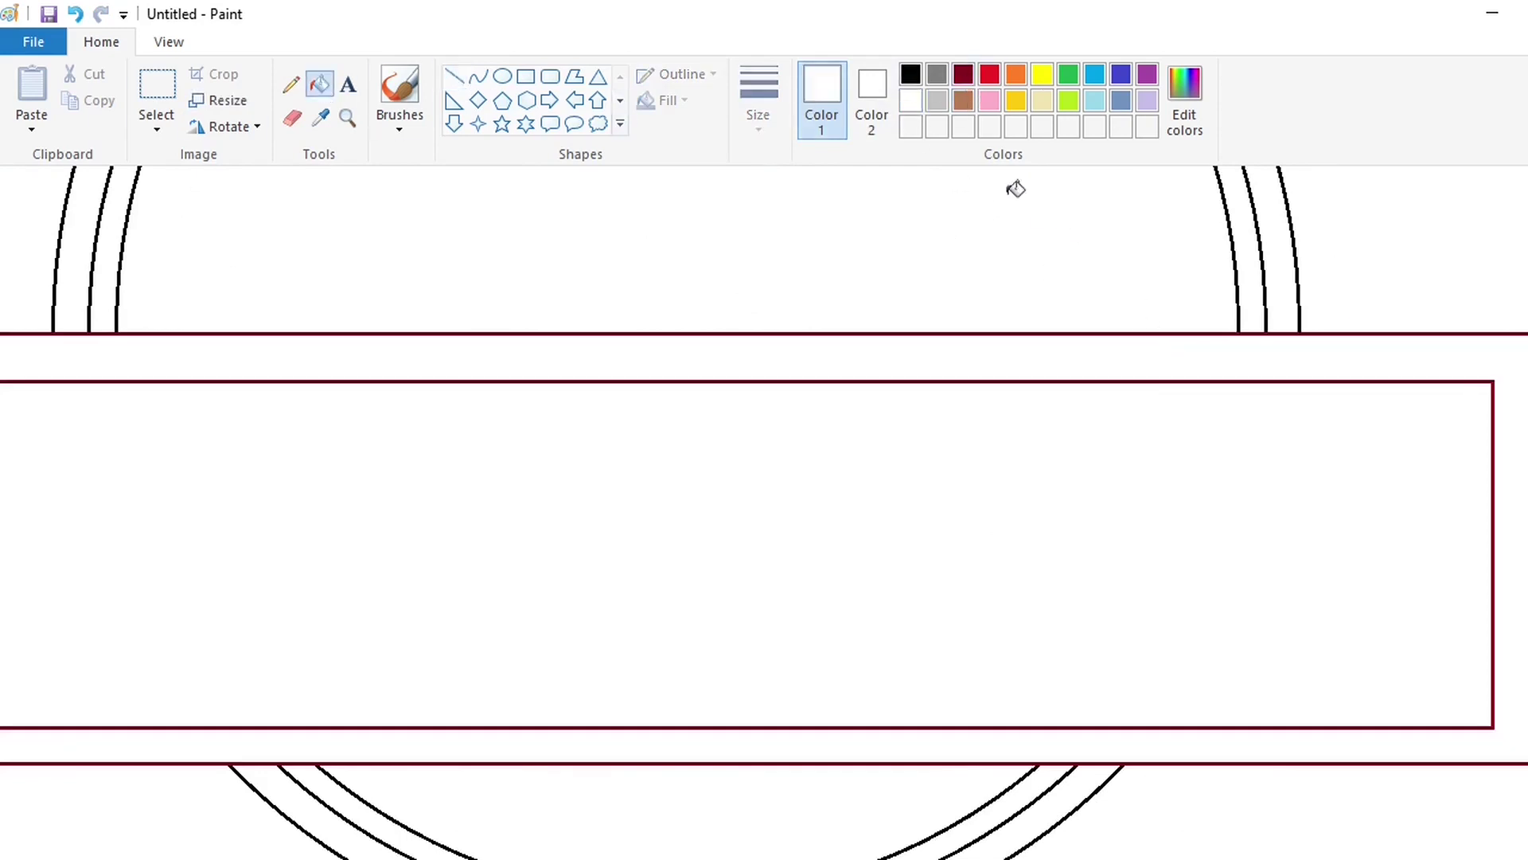
Recolour the outlines of both rectangles black with the fill tool.
left_click(911, 74)
left_click(1027, 334)
left_click(1493, 416)
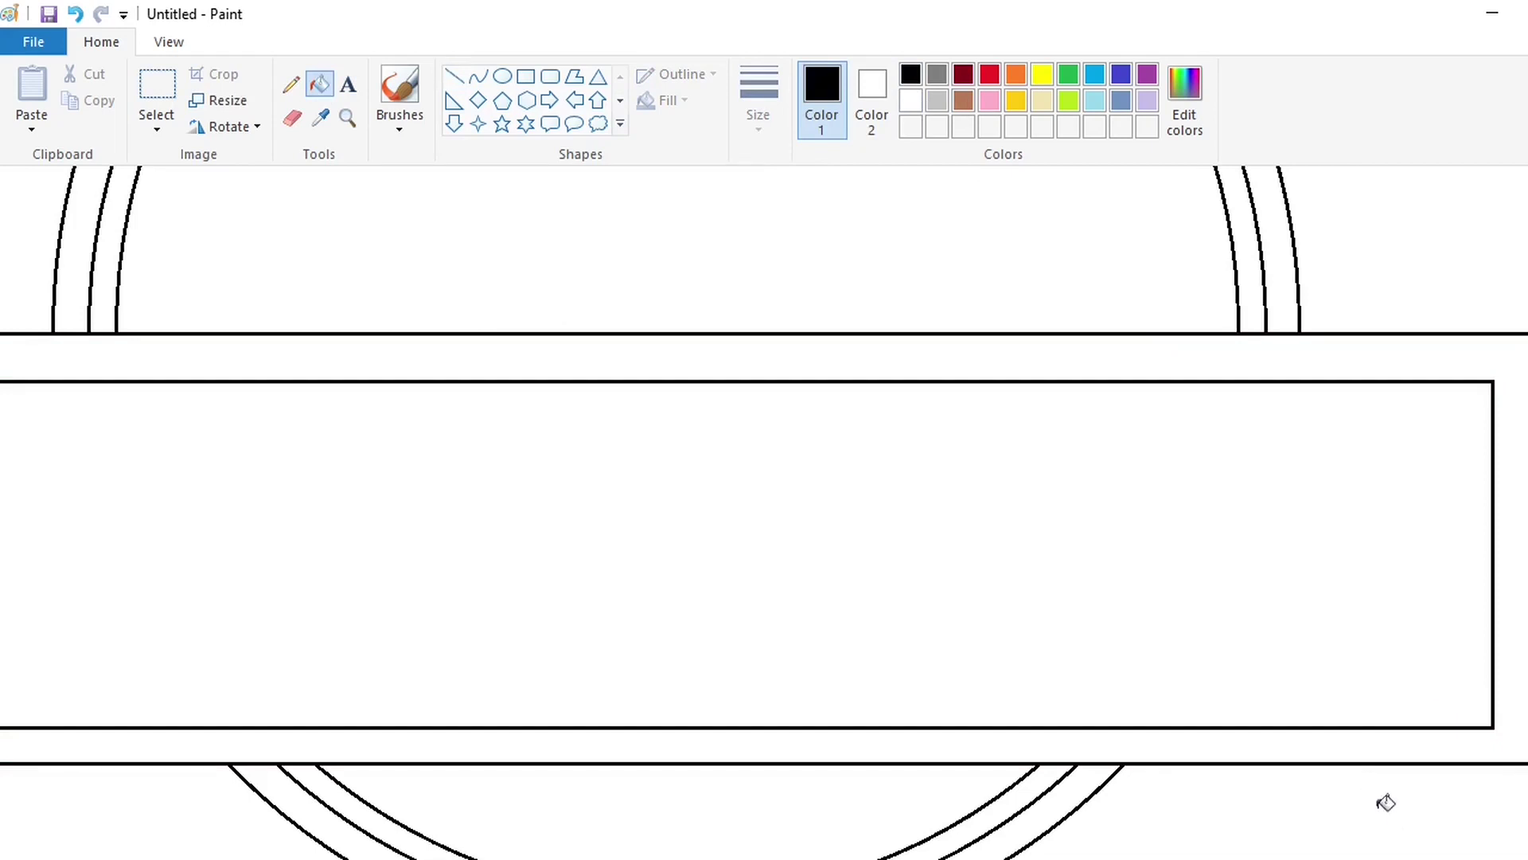
key("ctrl+z")
key("ctrl+z")
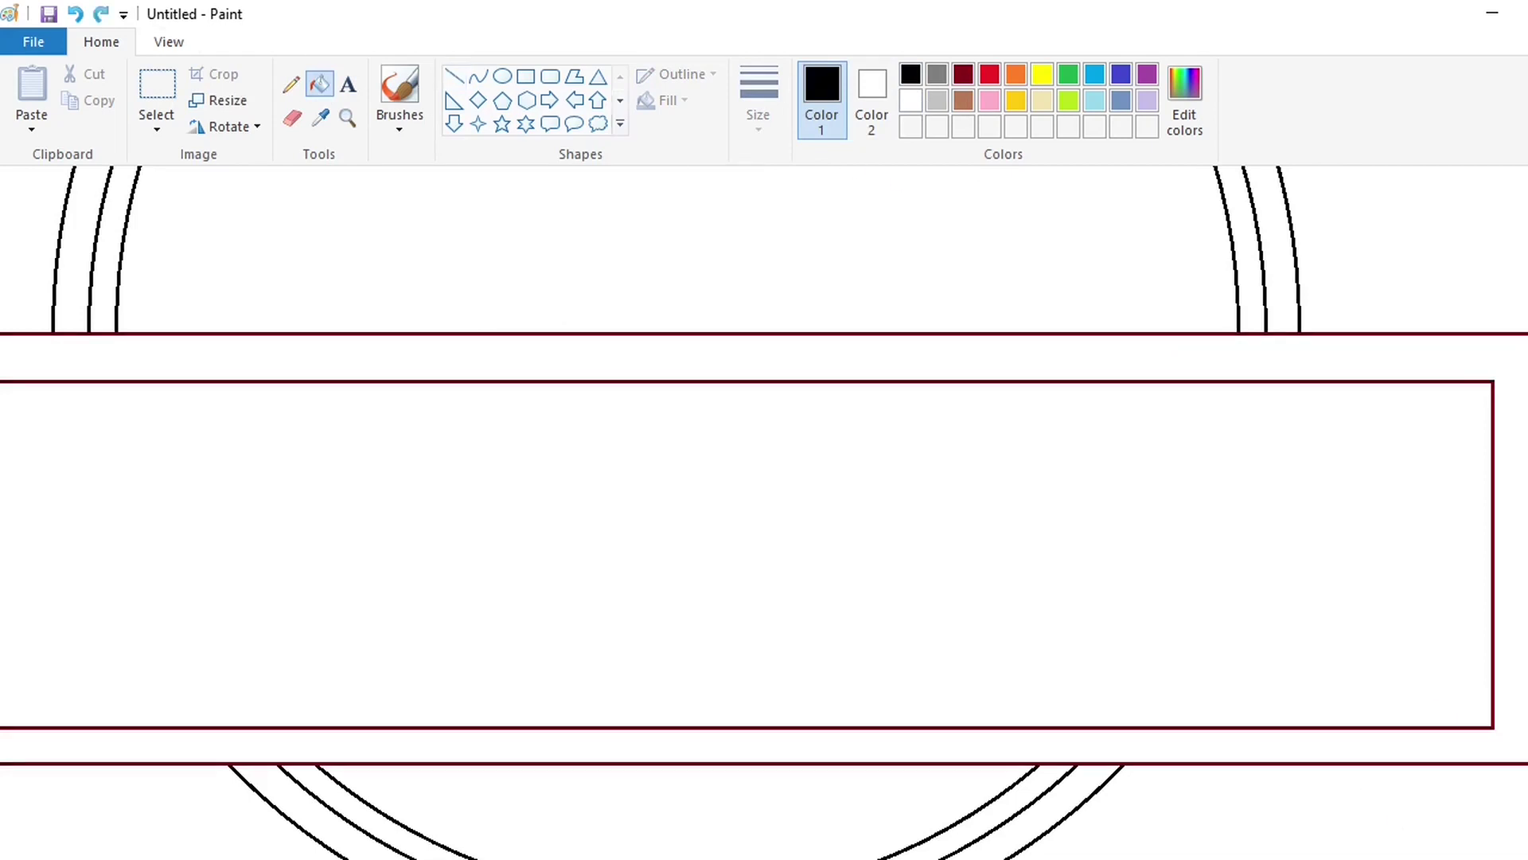
left_click(1512, 318)
key("ctrl+z")
left_click(1513, 334)
left_click(1494, 459)
Cut the outer rectangle's bottom edge with white lines at the outer ring band, and fill those edge segments white.
scroll(1503, 457, "down", 3)
left_click(454, 77)
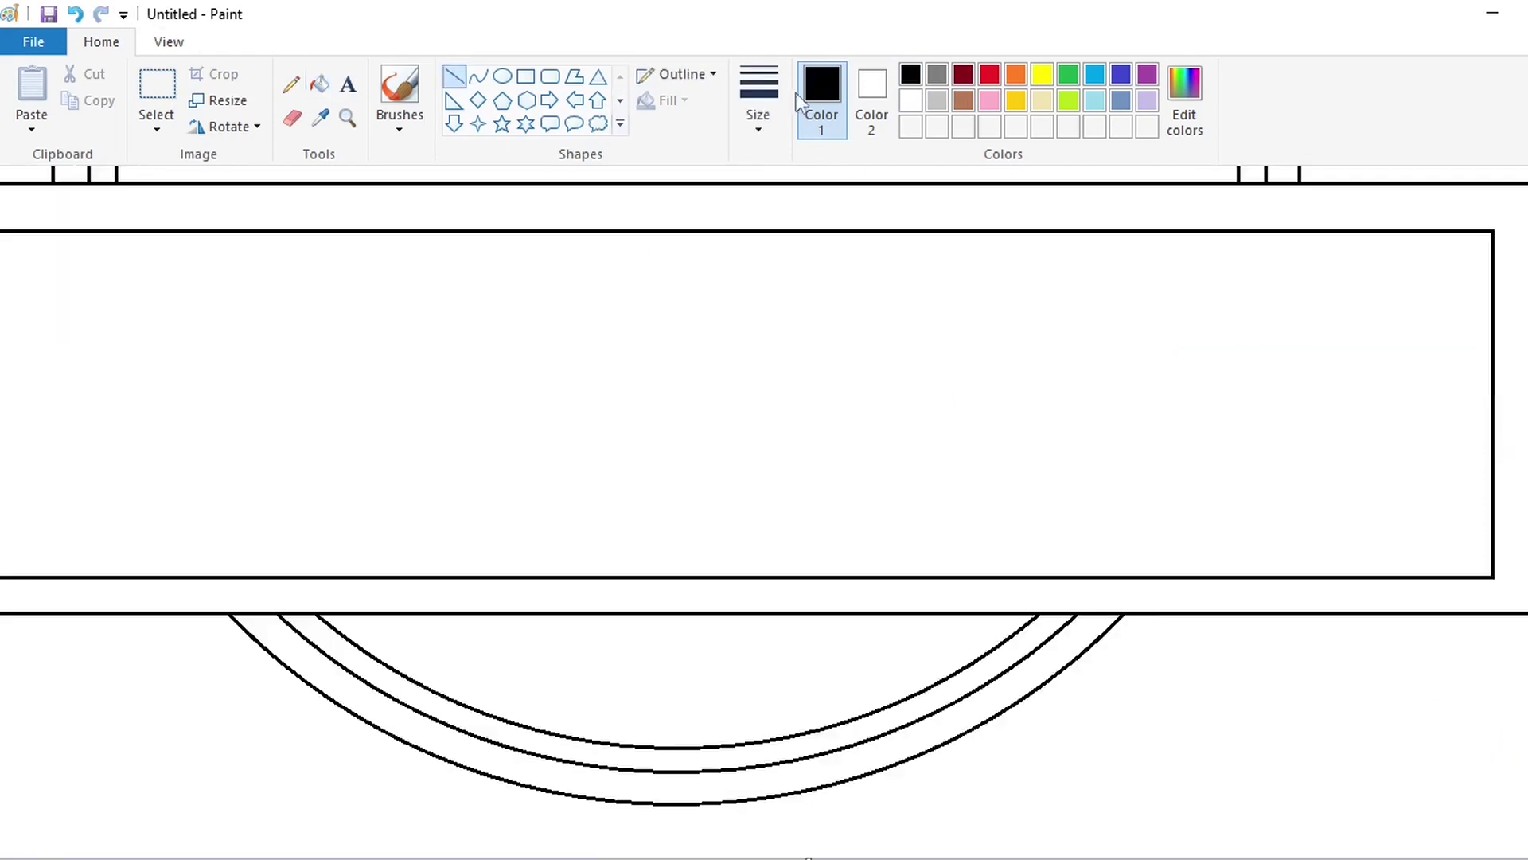
left_click(911, 101)
mouse_move(1107, 621)
left_mouse_down()
mouse_move(1137, 601)
mouse_move(1089, 599)
left_mouse_up()
mouse_move(245, 621)
left_mouse_down()
mouse_move(220, 601)
mouse_move(266, 601)
left_mouse_up()
left_click(319, 84)
left_click(253, 613)
left_click(1110, 611)
Undo the edge cuts, outline recolouring and ring separations made since the dark red frame was drawn.
scroll(796, 637, "up", 3)
scroll(502, 526, "left", 3)
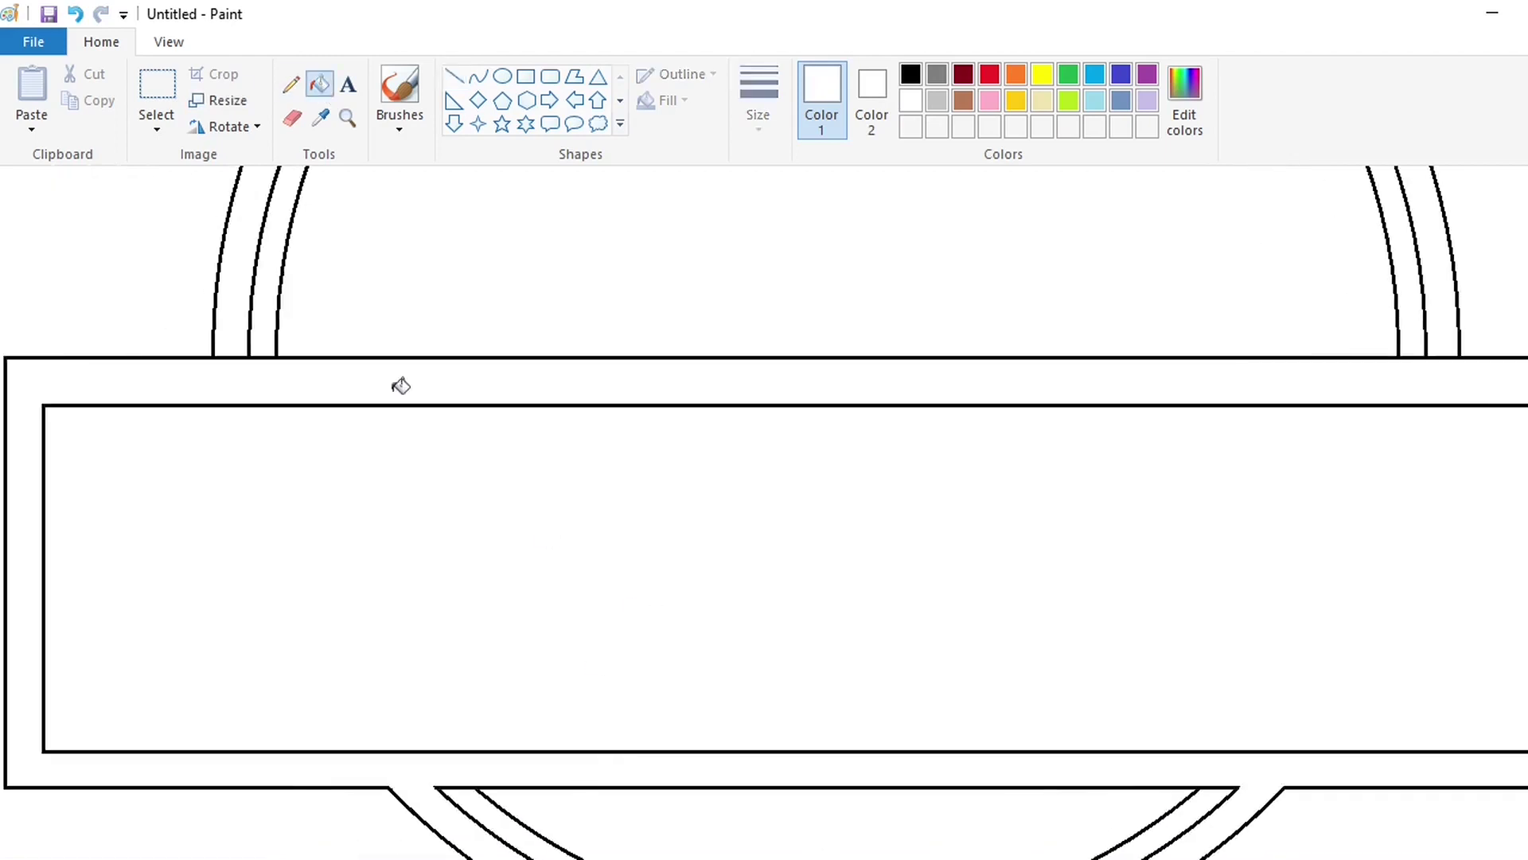
scroll(1120, 610, "down", 3)
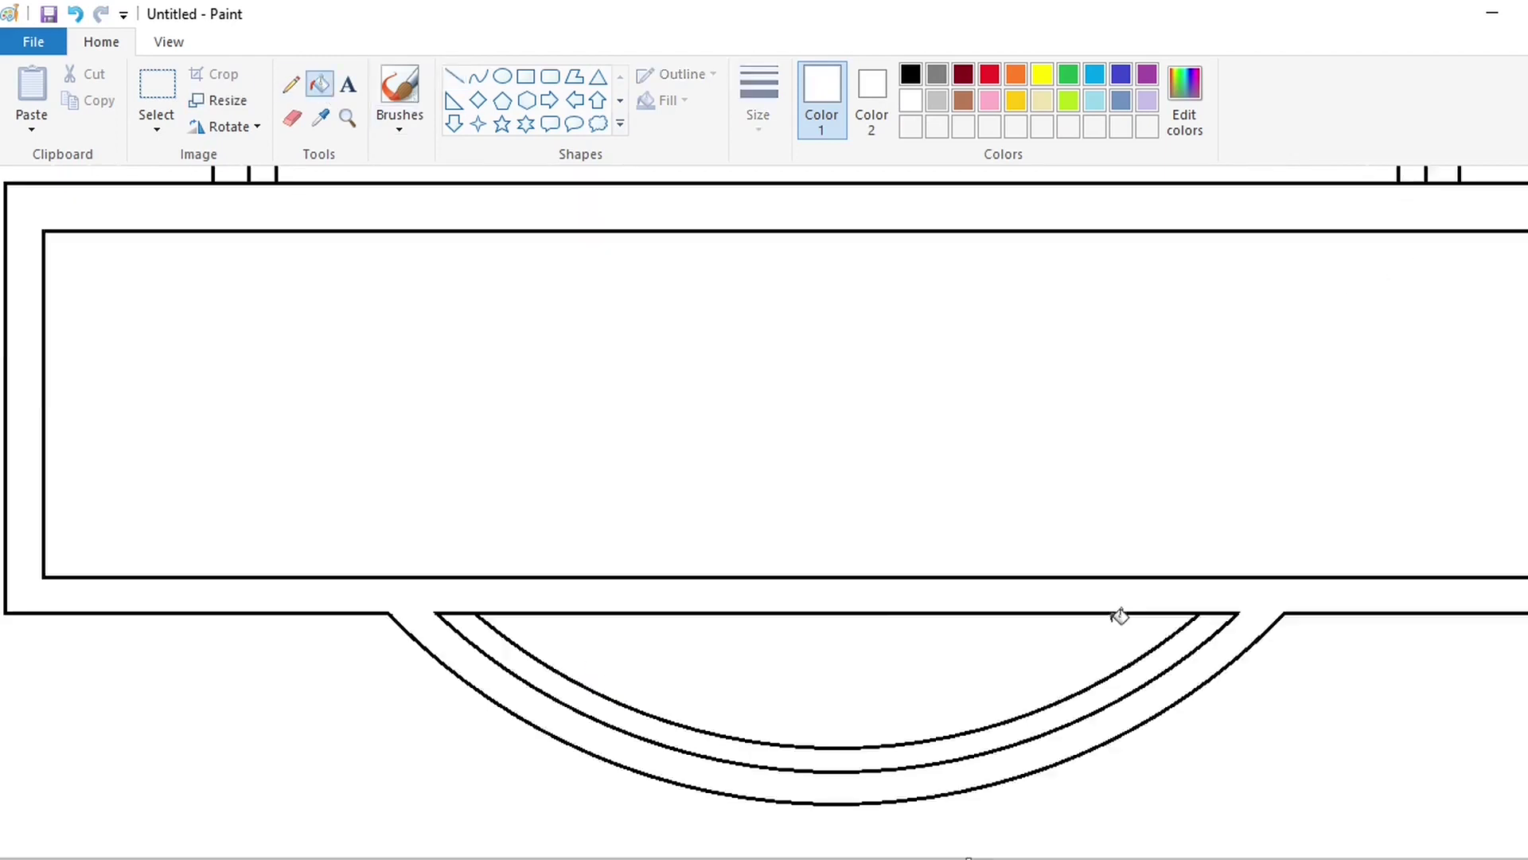
scroll(1306, 666, "up", 3)
key("ctrl+z")
key("ctrl+z")
key("ctrl+z")
key("ctrl+z")
key("ctrl+z")
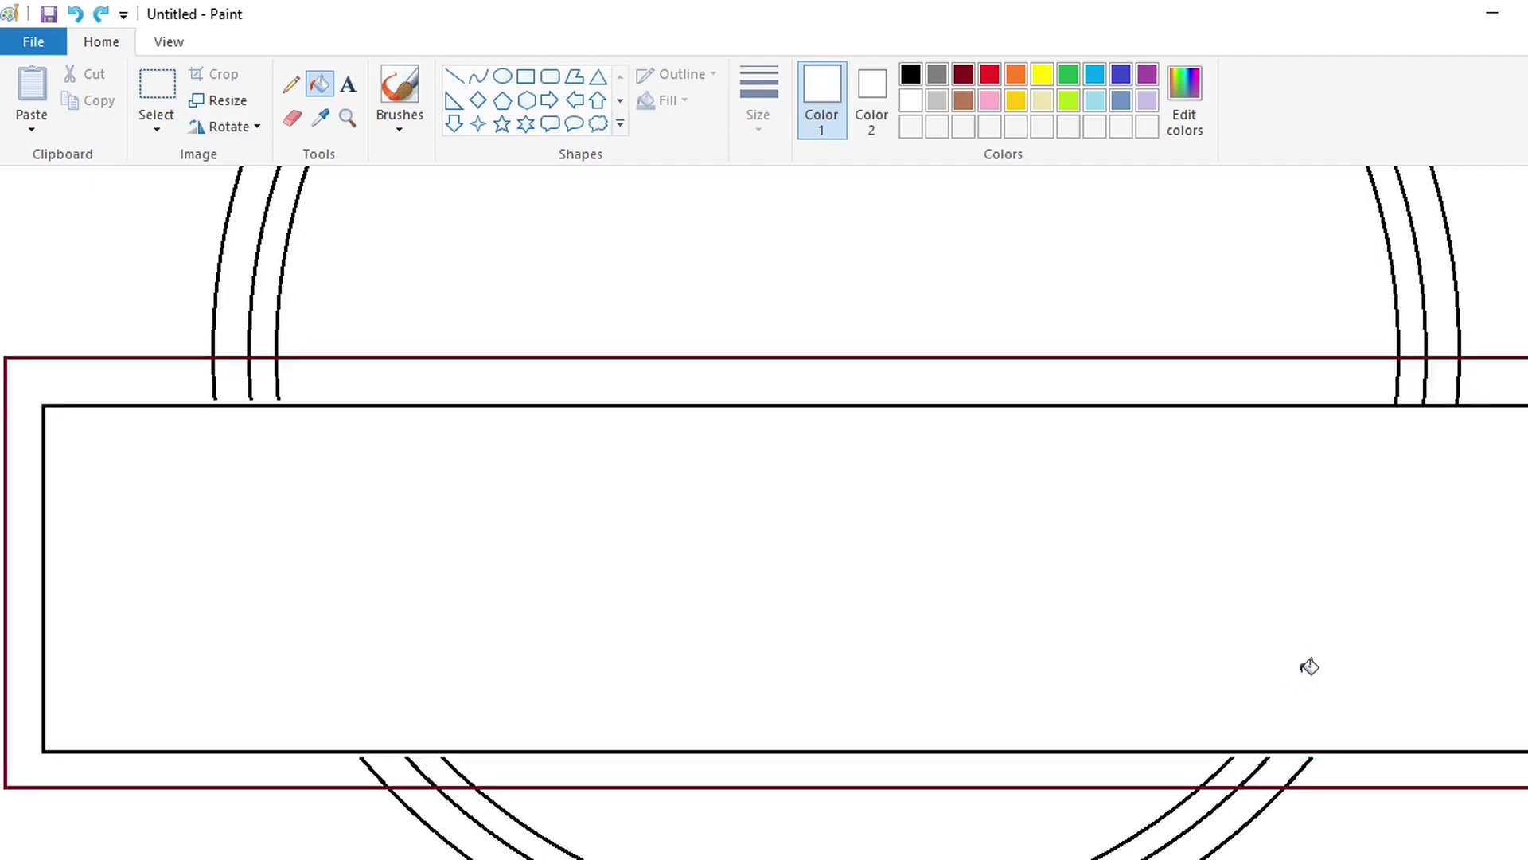
Fill the inner rectangle and all segments of the band between the two innermost circles black.
left_click(911, 74)
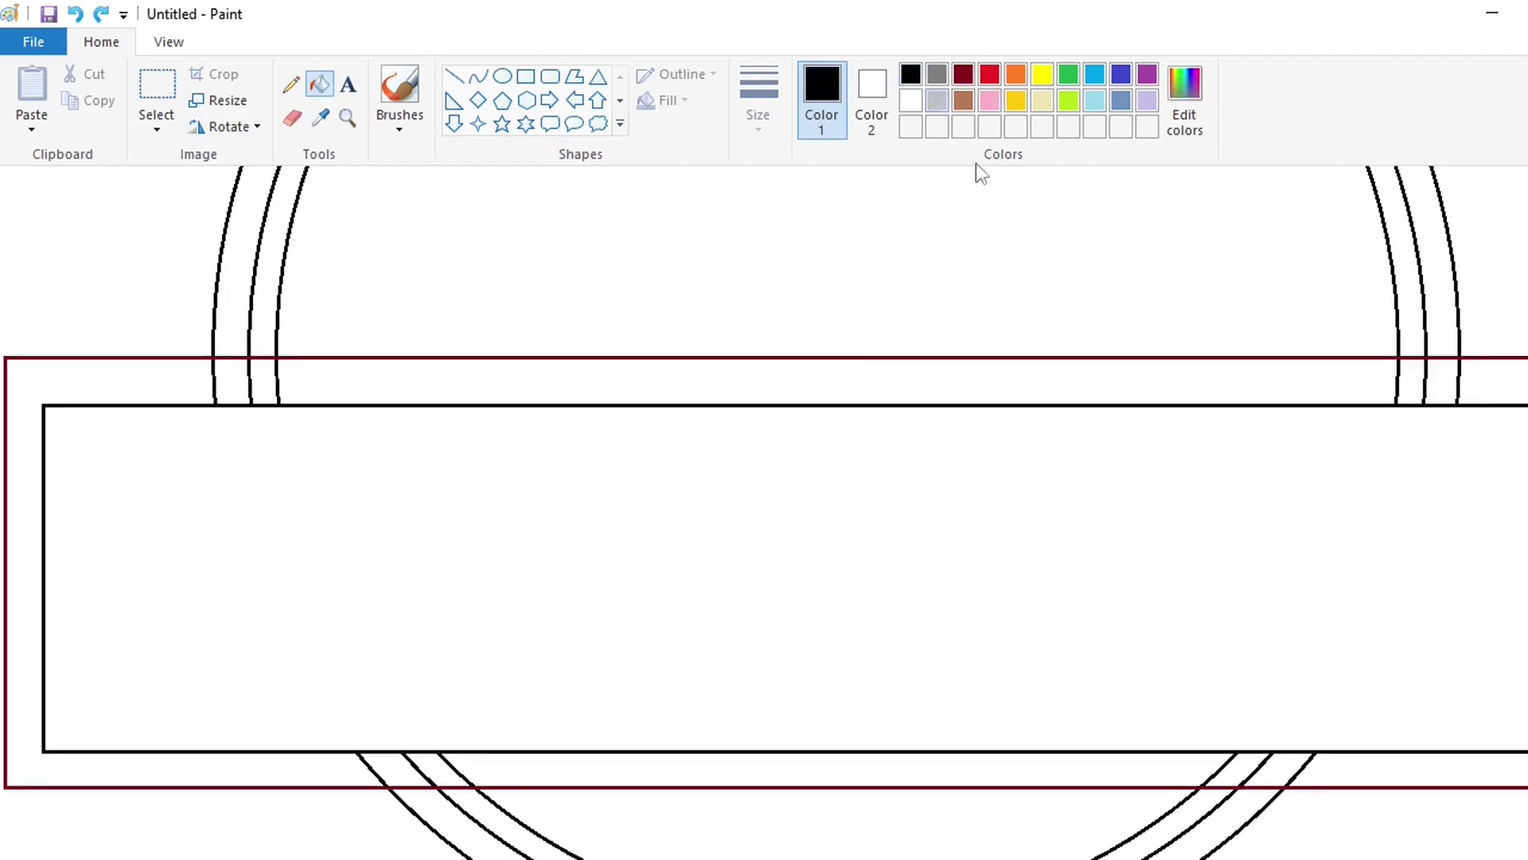
left_click(1094, 566)
left_click(267, 351)
left_click(266, 375)
scroll(358, 477, "down", 3)
left_click(438, 597)
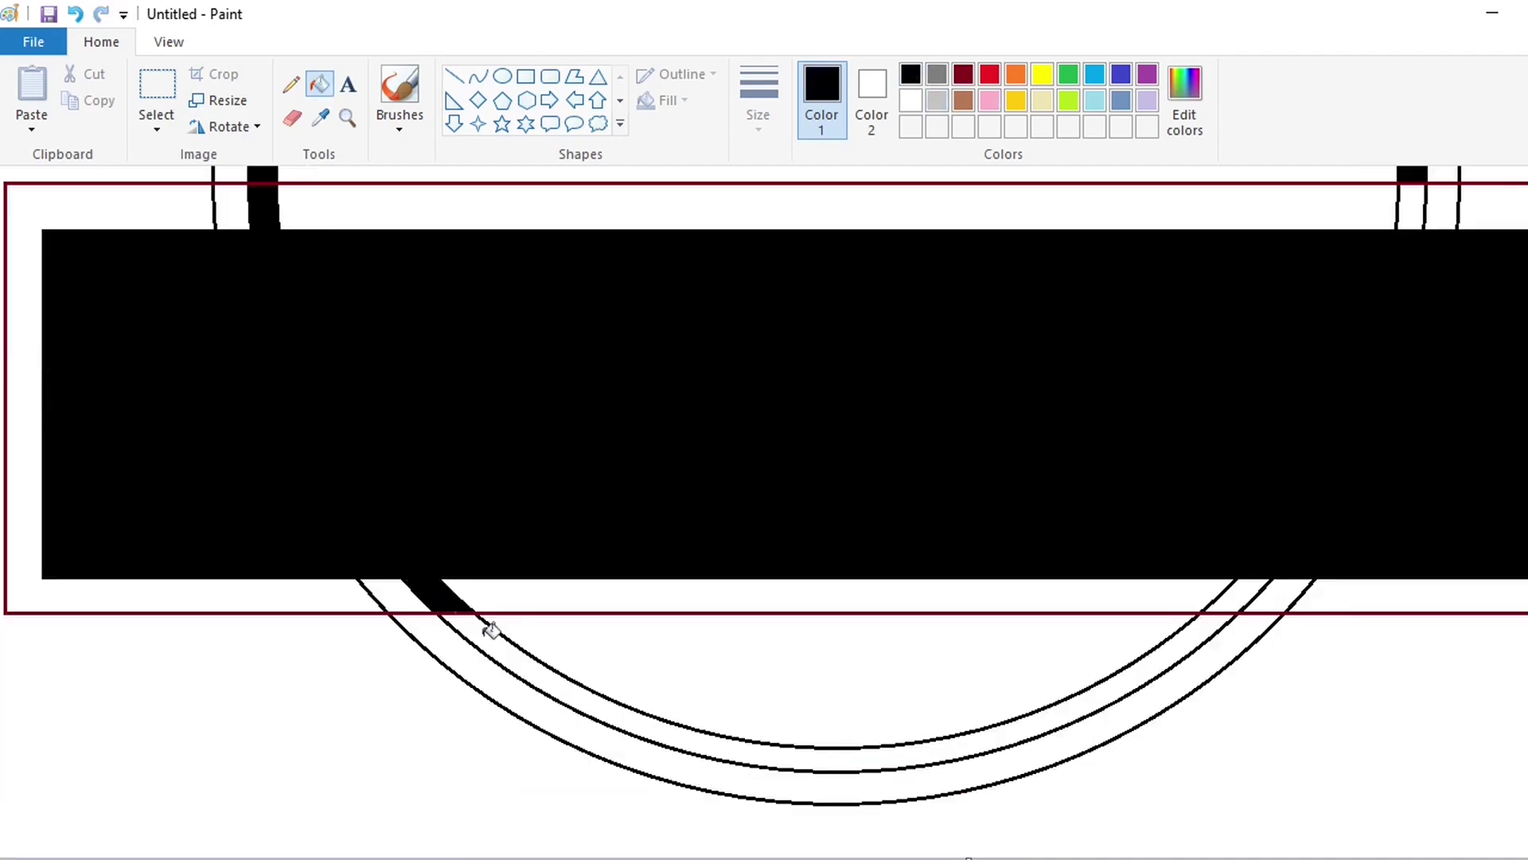
left_click(1250, 625)
left_click(1238, 597)
scroll(1324, 601, "up", 3)
left_click(1419, 375)
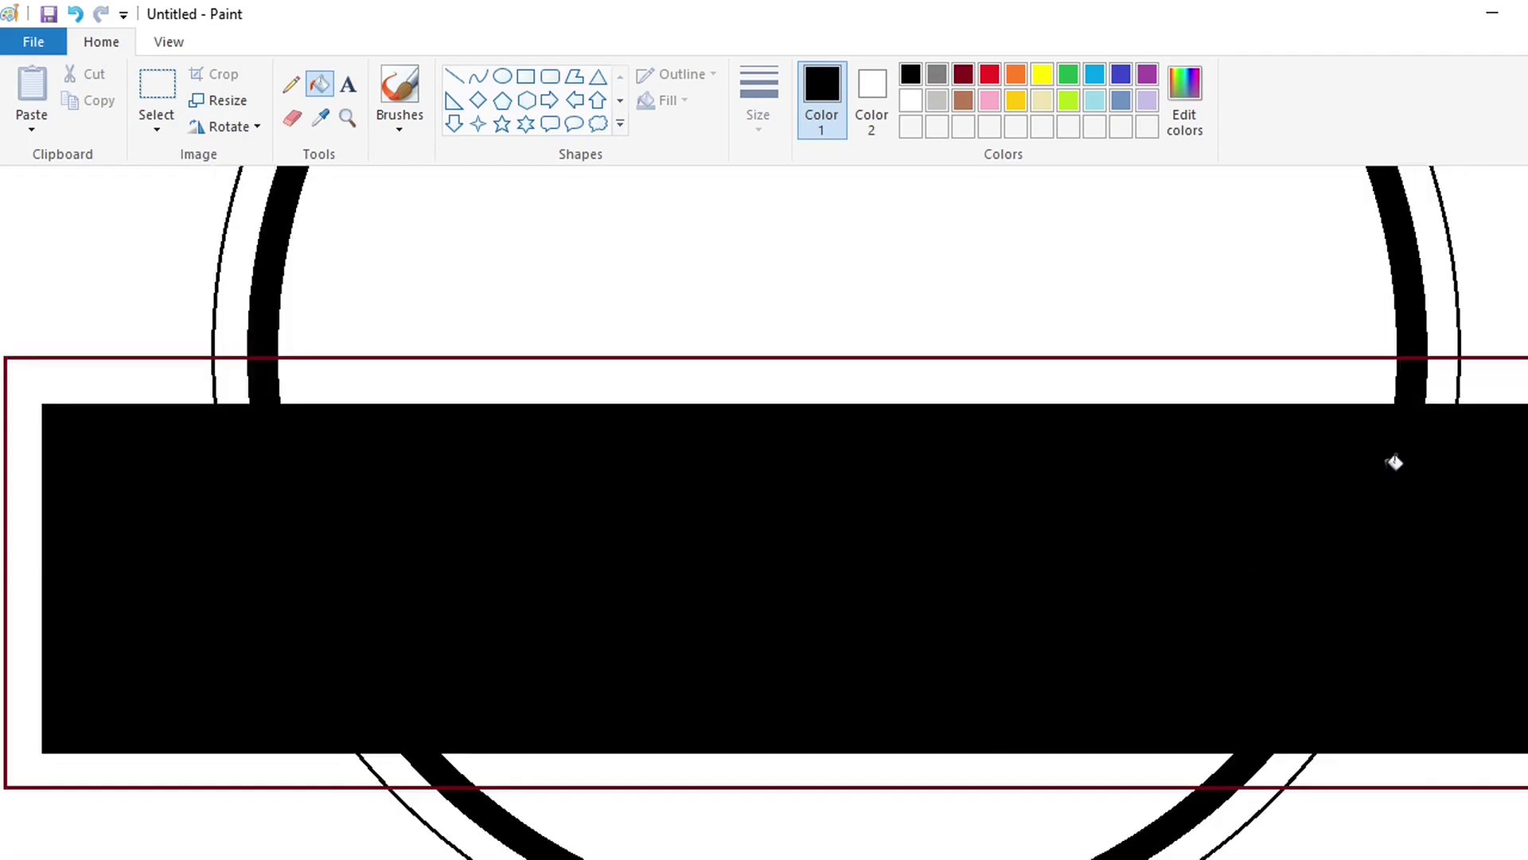
Recolour the connected inner rectangle and inner ring band indigo blue.
left_click(1121, 74)
left_click(1150, 522)
scroll(1253, 672, "down", 3)
scroll(1297, 677, "up", 8)
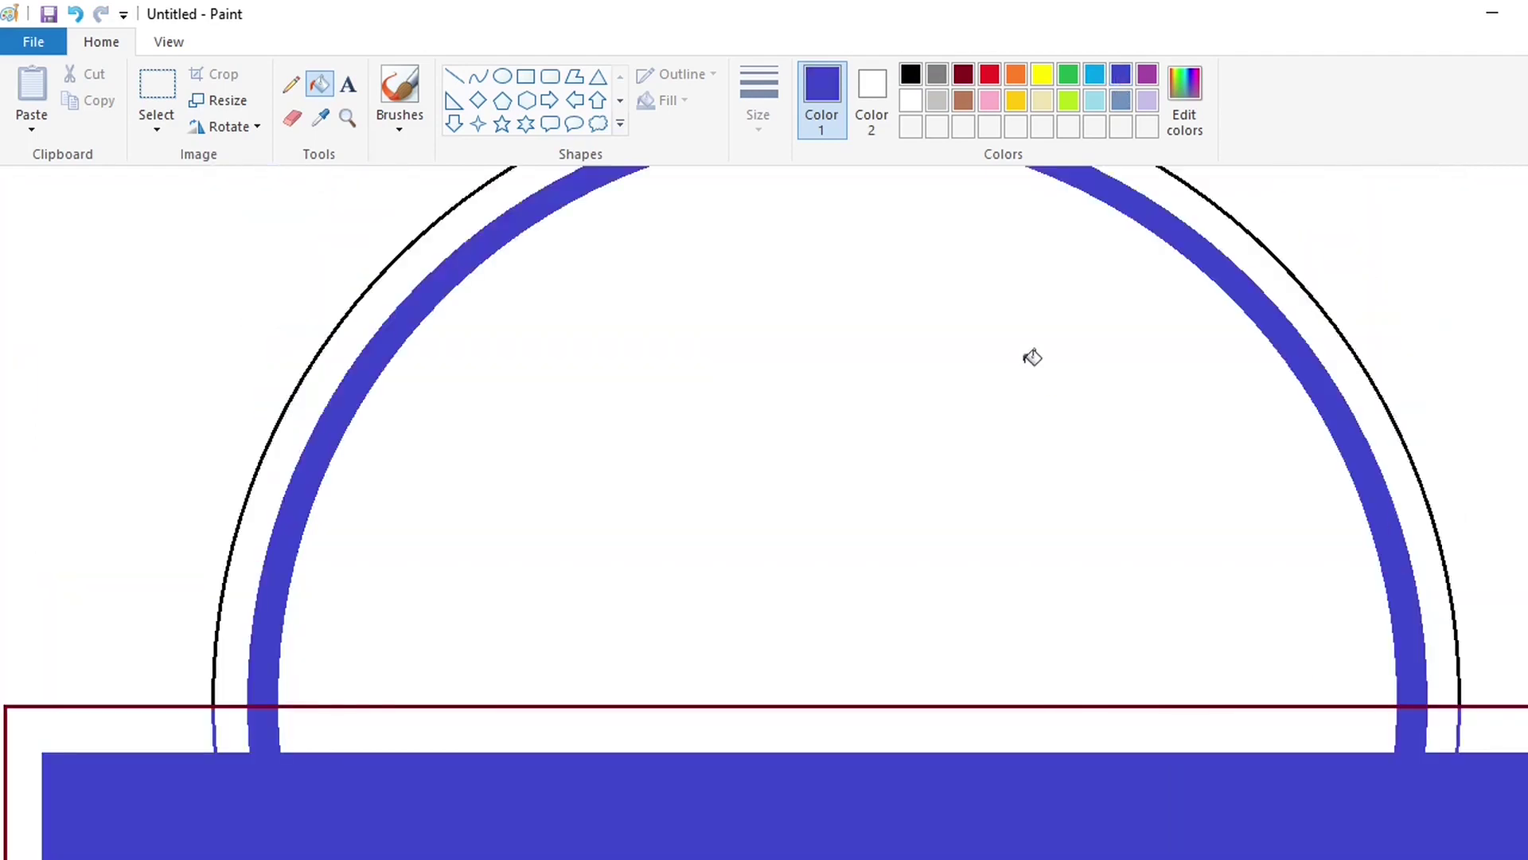
Fill the upper arc of the outer ring band black.
left_click(1143, 75)
left_click(911, 74)
scroll(1201, 542, "down", 3)
scroll(1201, 543, "up", 3)
left_click(1405, 486)
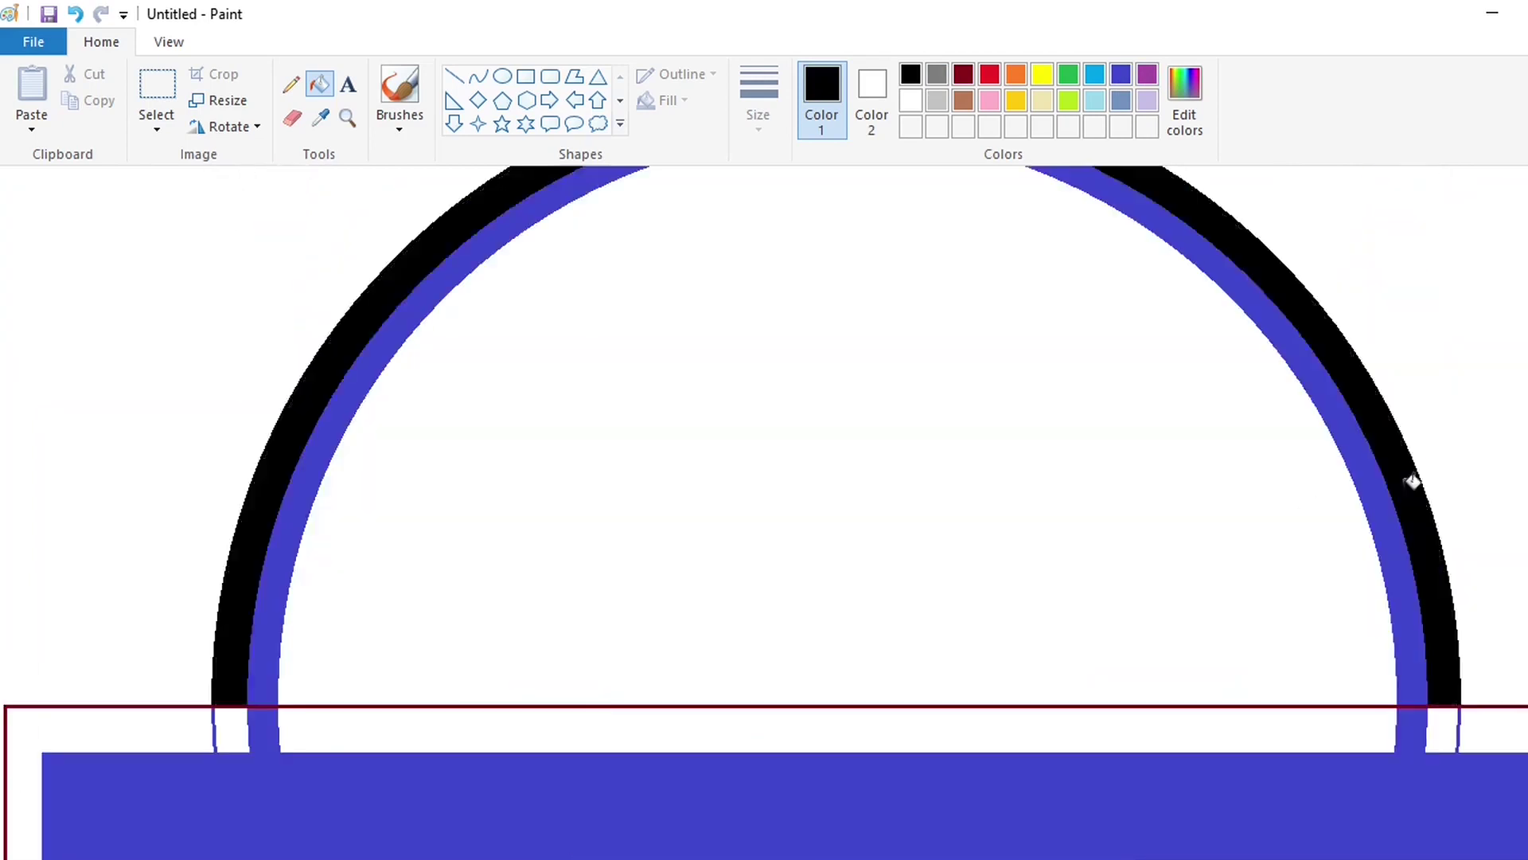
Fill the frame band around the banner black, including its ring crossings and the thin leftover arc at the upper left crossing.
left_click(1440, 724)
left_click(1477, 725)
scroll(1478, 724, "down", 3)
scroll(1485, 719, "down", 3)
left_click(402, 605)
scroll(244, 380, "up", 3)
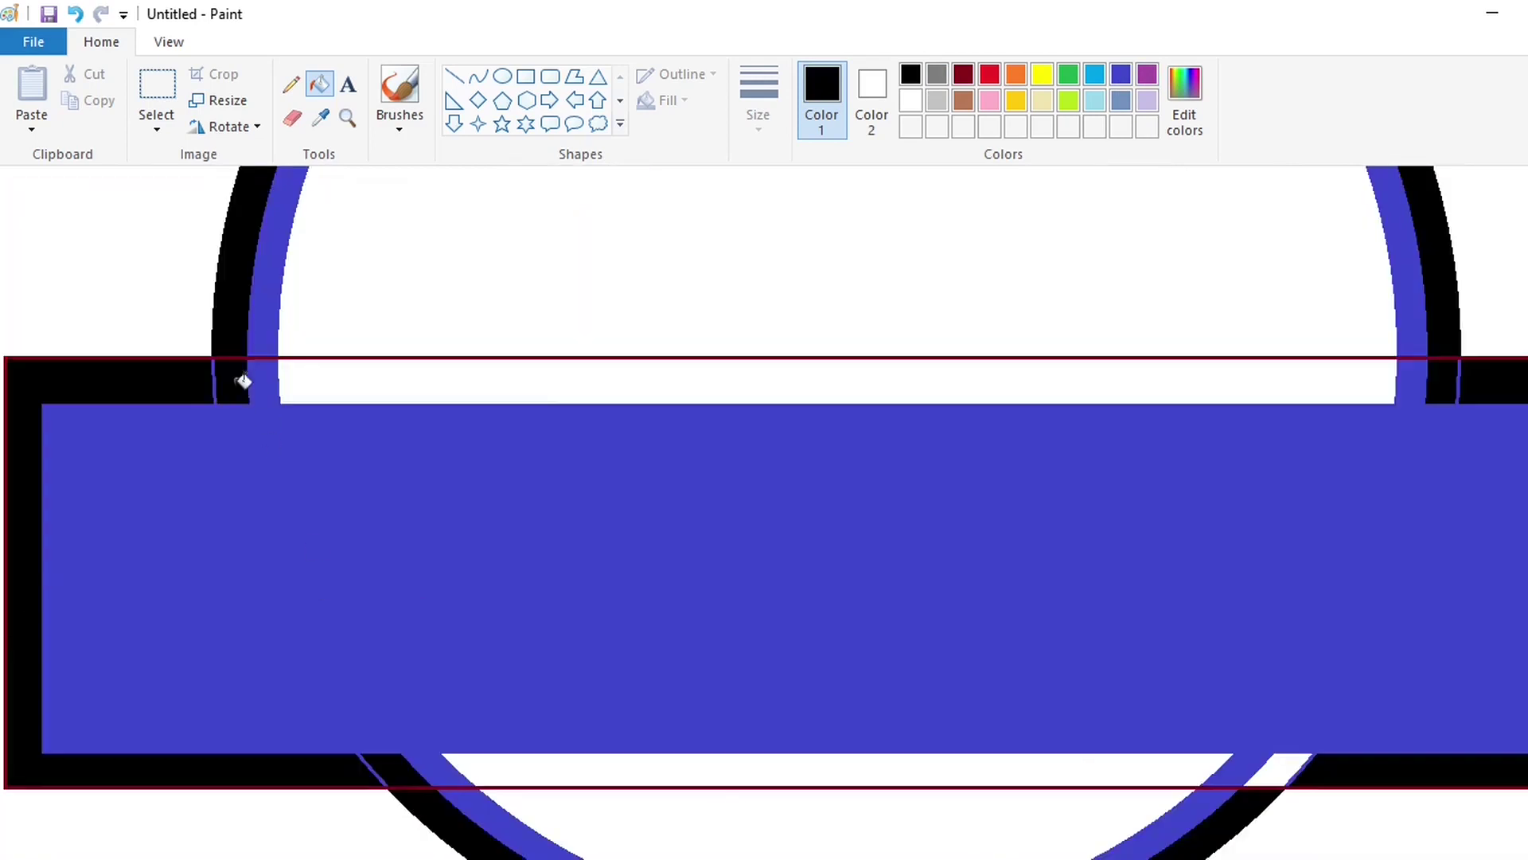
left_click(454, 76)
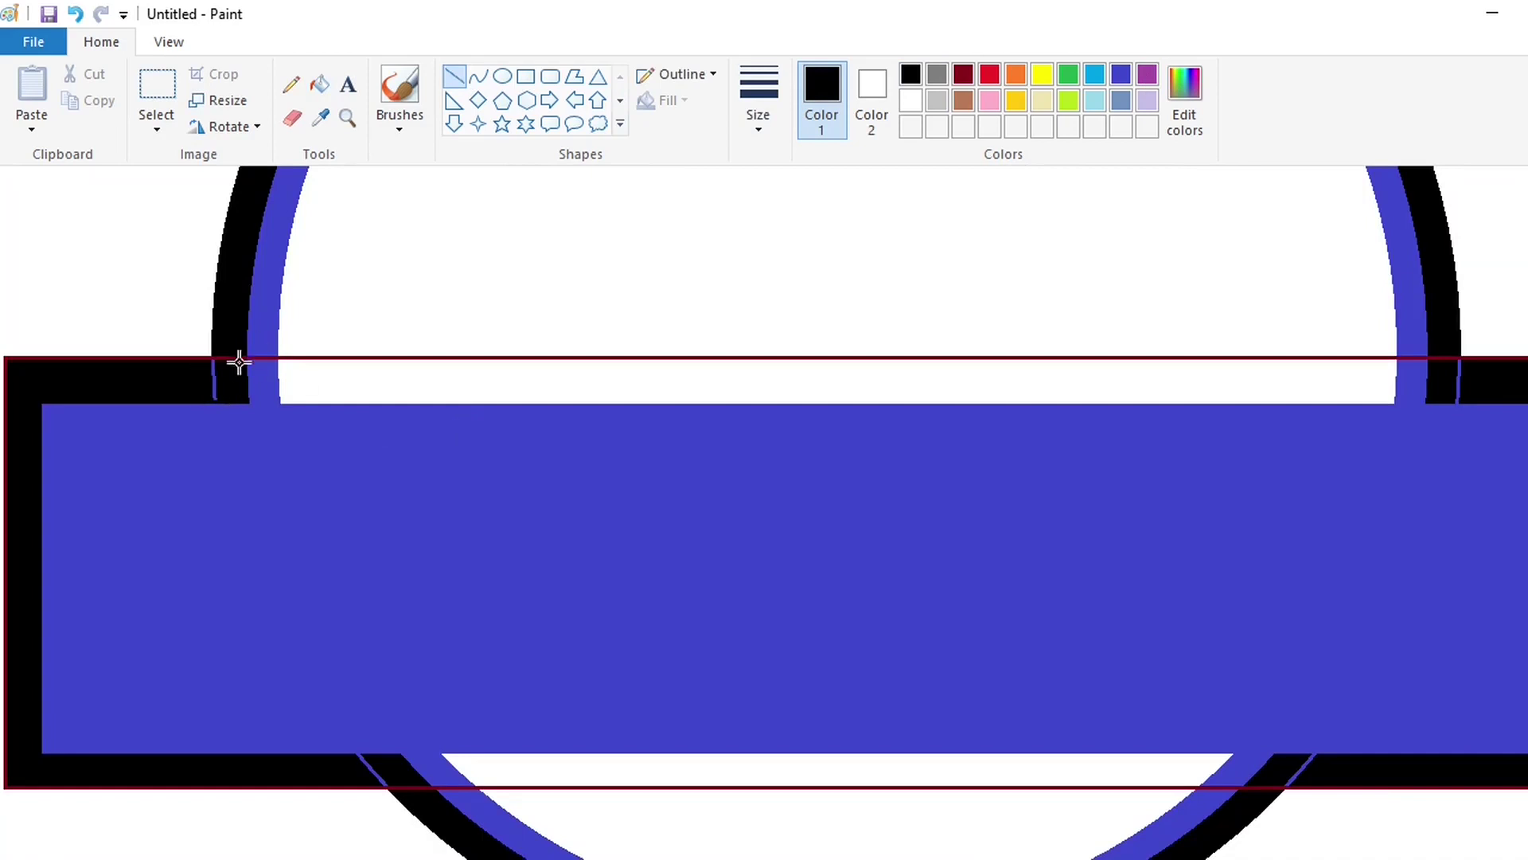
left_click(319, 83)
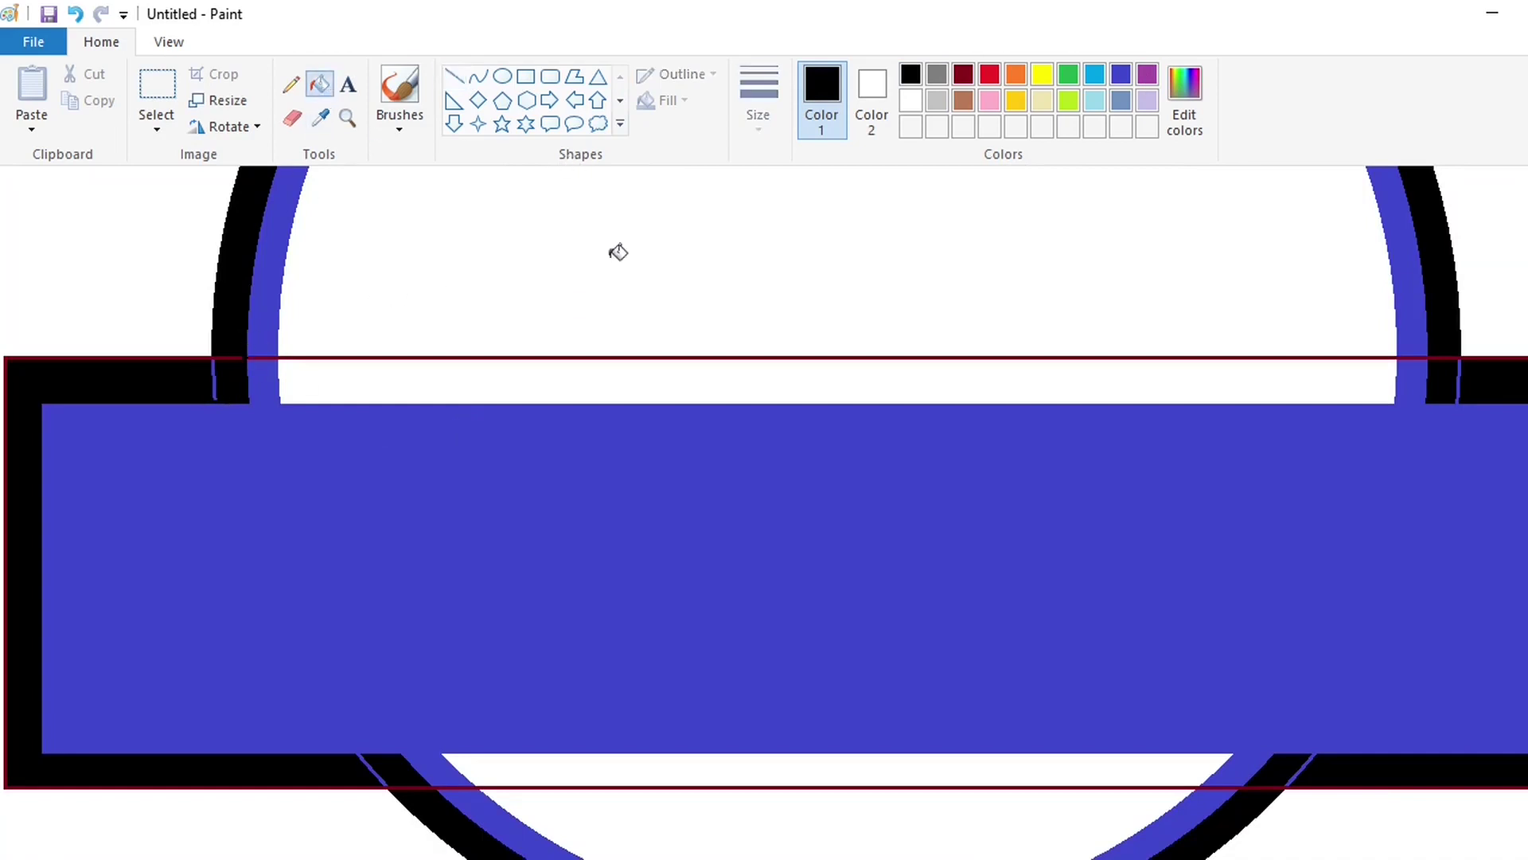
left_click(216, 381)
Break the upper dark red frame line with short white lines where it meets both sides of the innermost circle.
left_click(911, 100)
left_click(453, 76)
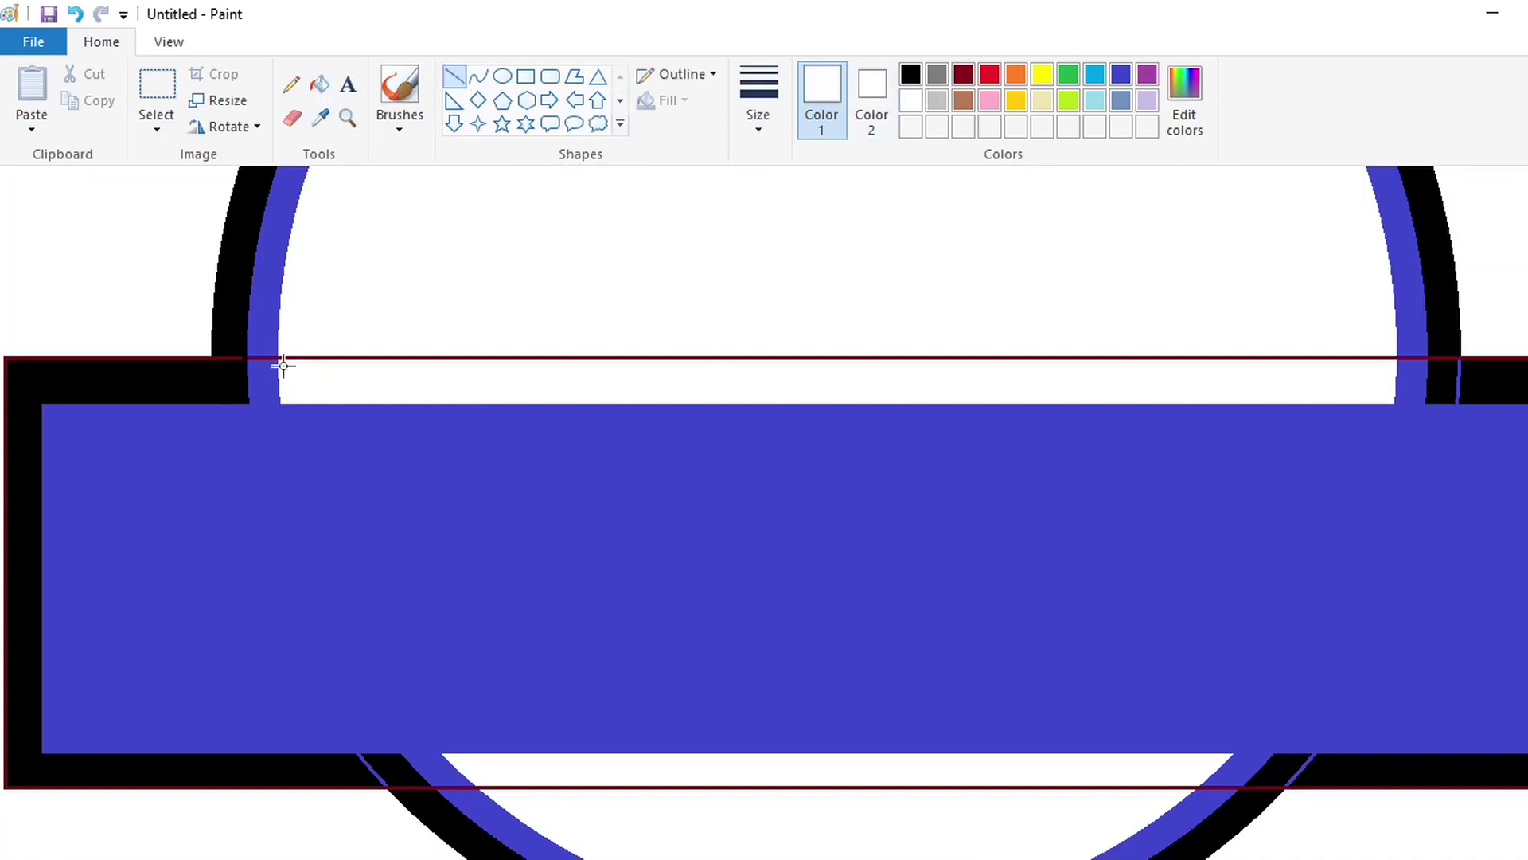
left_click_drag(279, 357, 283, 358)
left_click_drag(1390, 366, 1435, 324)
Draw short black lines across the leftover arcs and dark red frame line around the two lower ring crossings.
left_click(911, 74)
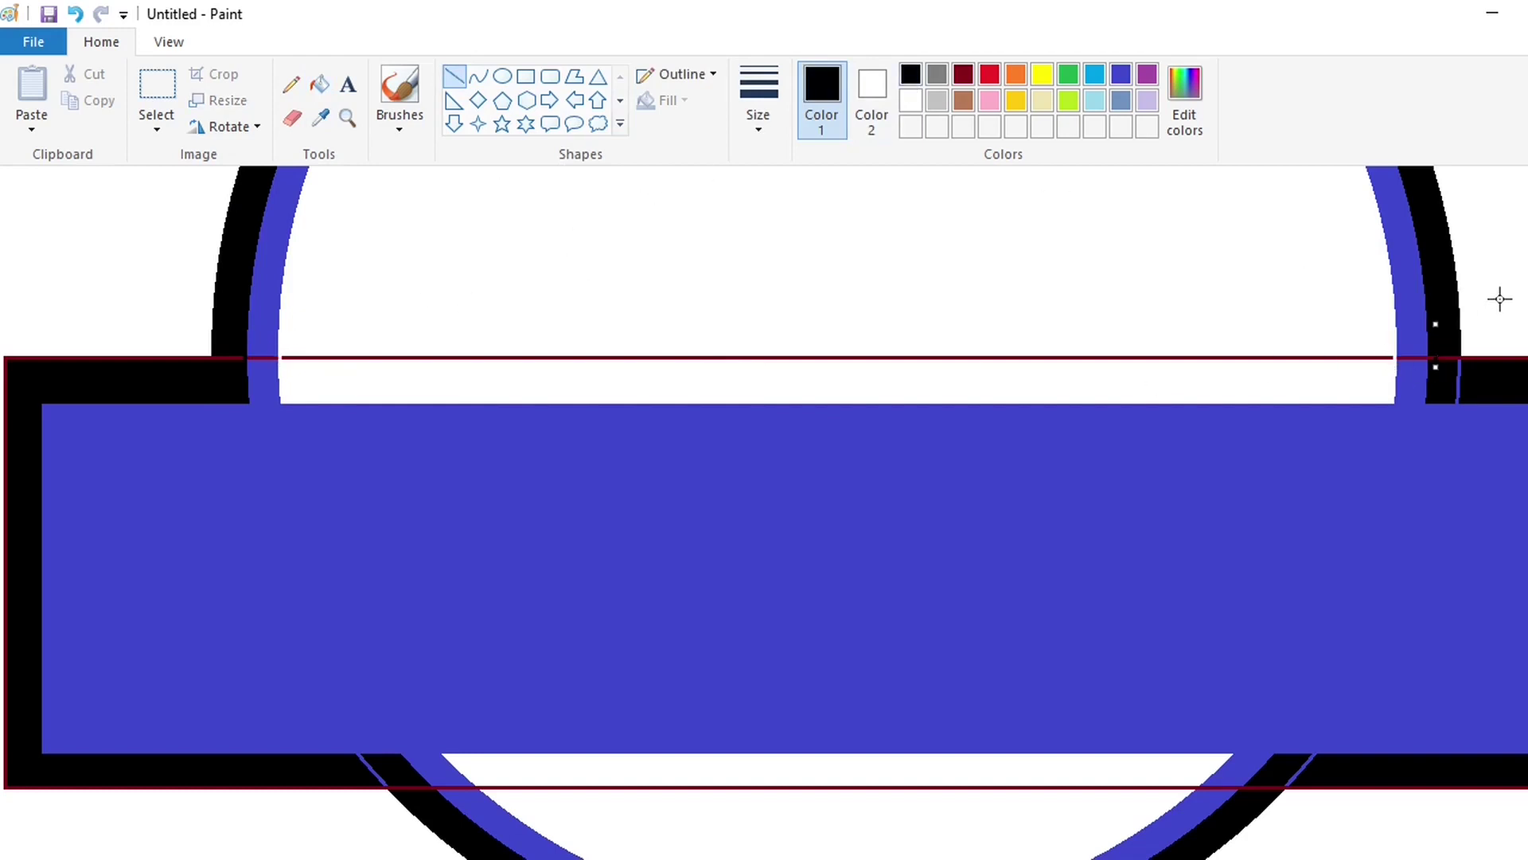
scroll(1306, 591, "down", 2)
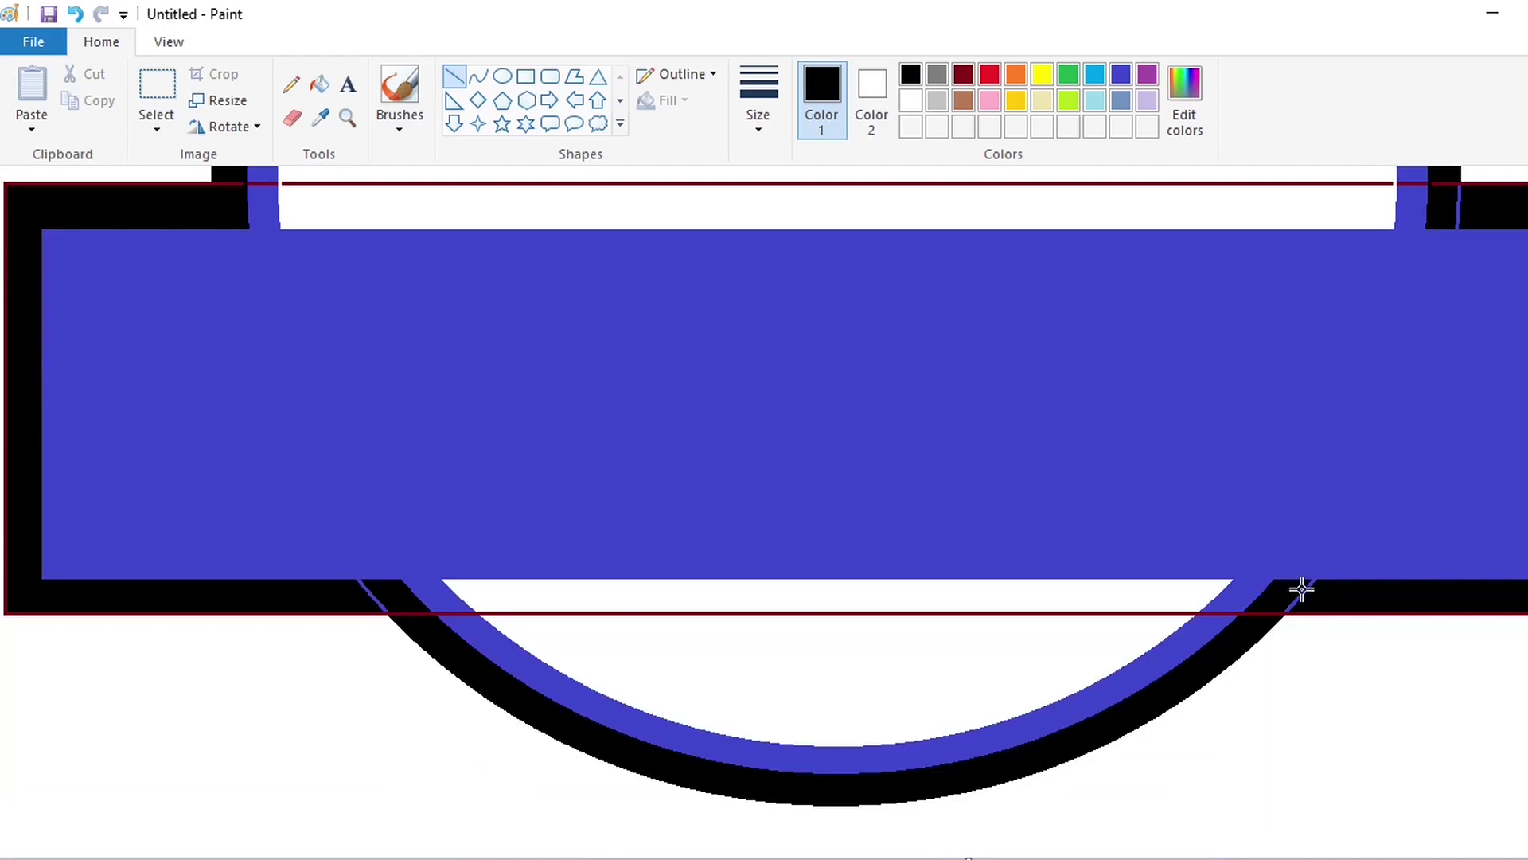
left_click_drag(1302, 589, 1324, 586)
left_click_drag(1233, 618, 1246, 607)
left_click_drag(424, 608, 437, 622)
left_click(641, 655)
left_click_drag(339, 588, 382, 588)
Separate the lower dark red line at the inner circle's edge and recolour it white inside the circle and indigo blue across the ring.
left_click(911, 100)
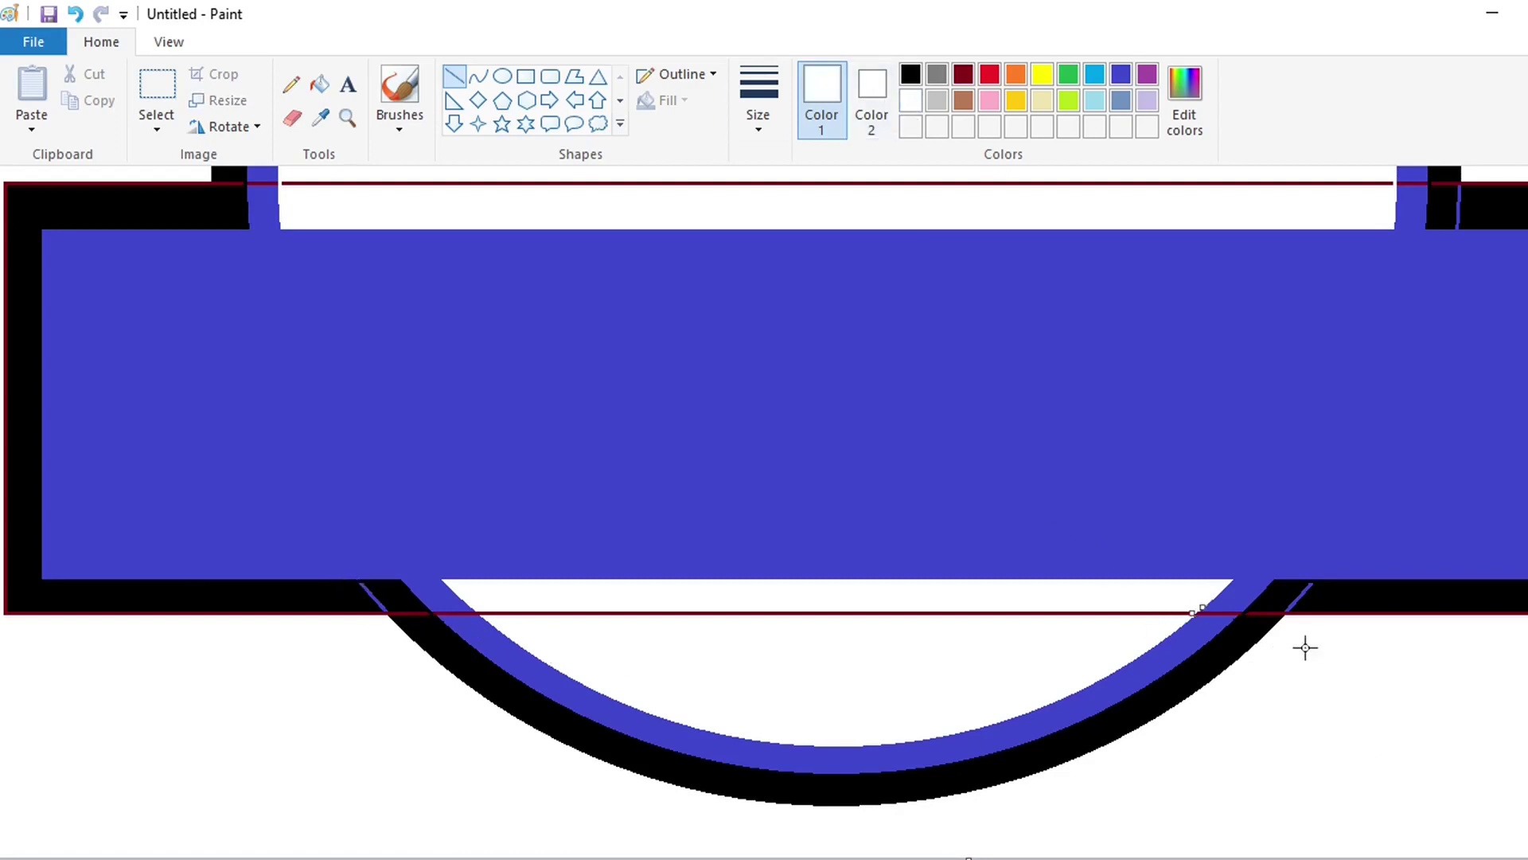
left_click_drag(1199, 607, 1191, 617)
left_click(319, 84)
left_click(690, 612)
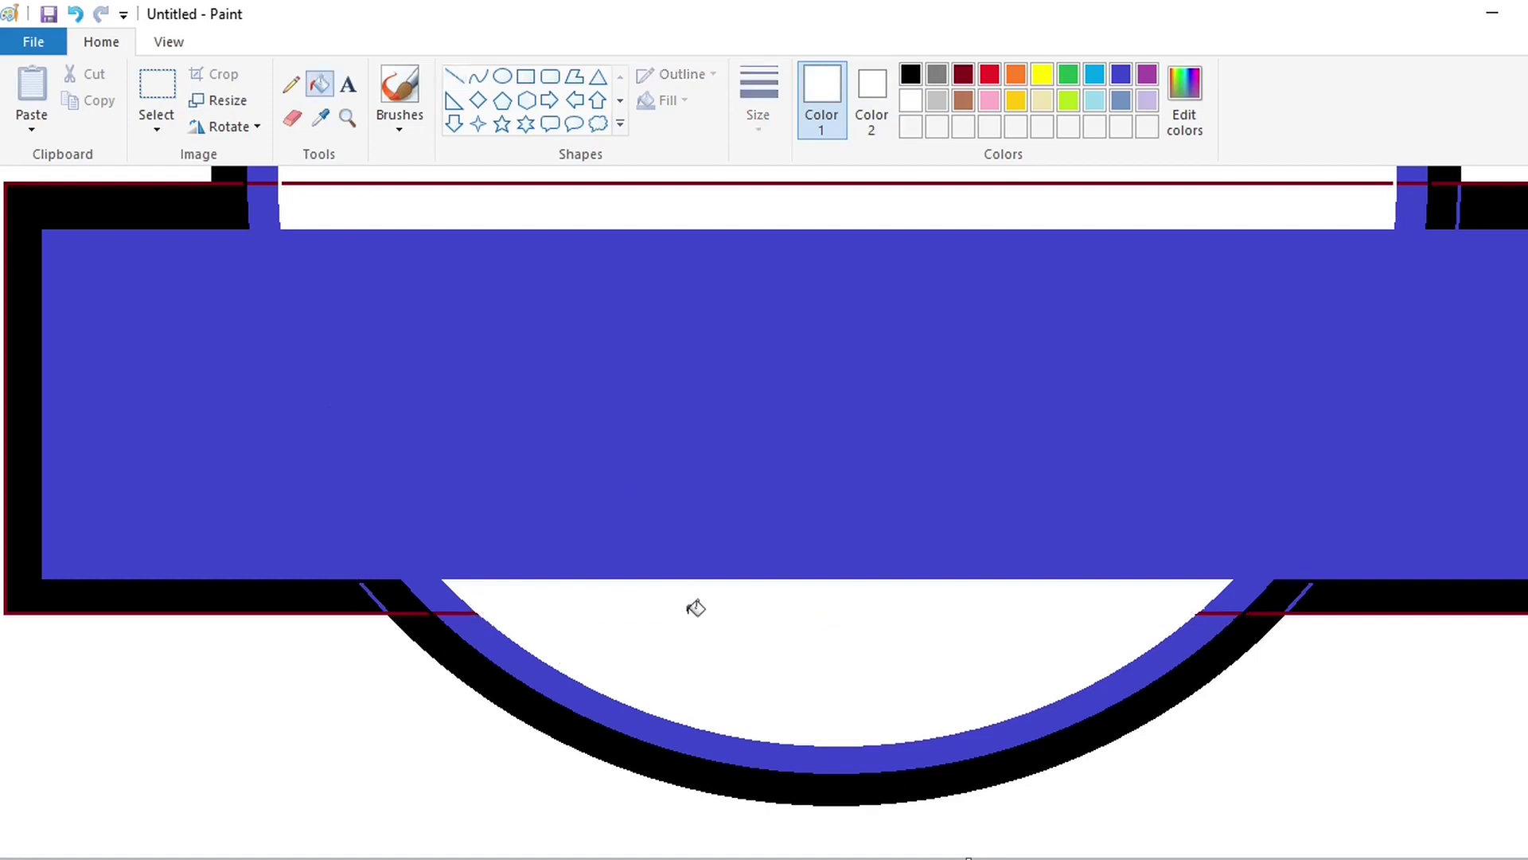
left_click(1117, 77)
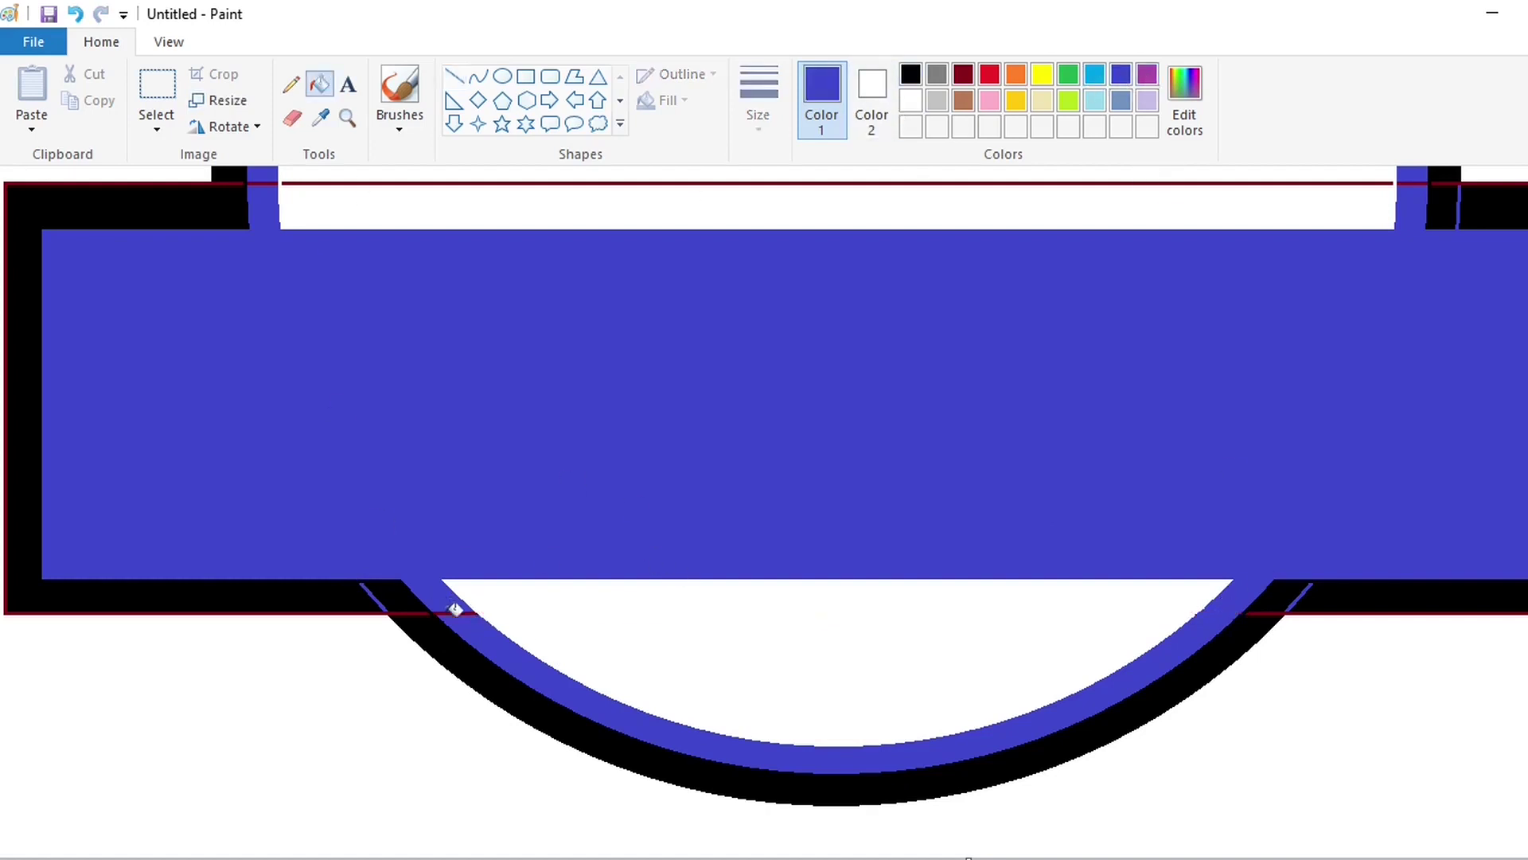
left_click(455, 612)
Fill the remaining dark red frame outline and the leftover blue arcs at both lower ring crossings black.
left_click(910, 74)
left_click(1298, 612)
left_click(1296, 601)
scroll(1290, 678, "up", 3)
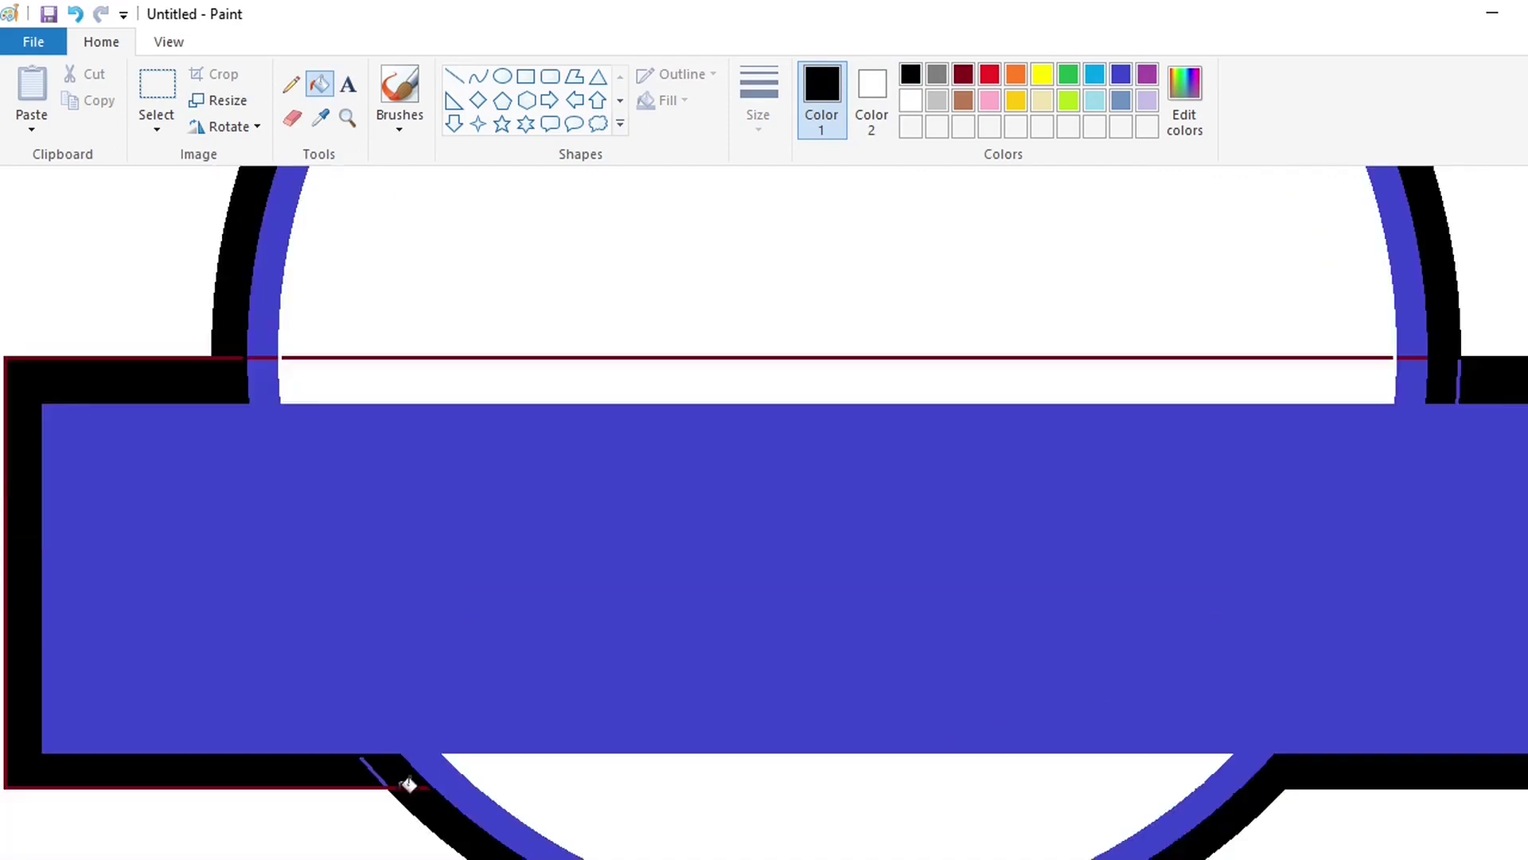
left_click(402, 785)
left_click(381, 769)
scroll(385, 764, "up", 3)
Recolour the dark red line inside the upper circle white and the leftover blue arc at the upper right crossing black.
left_click(911, 100)
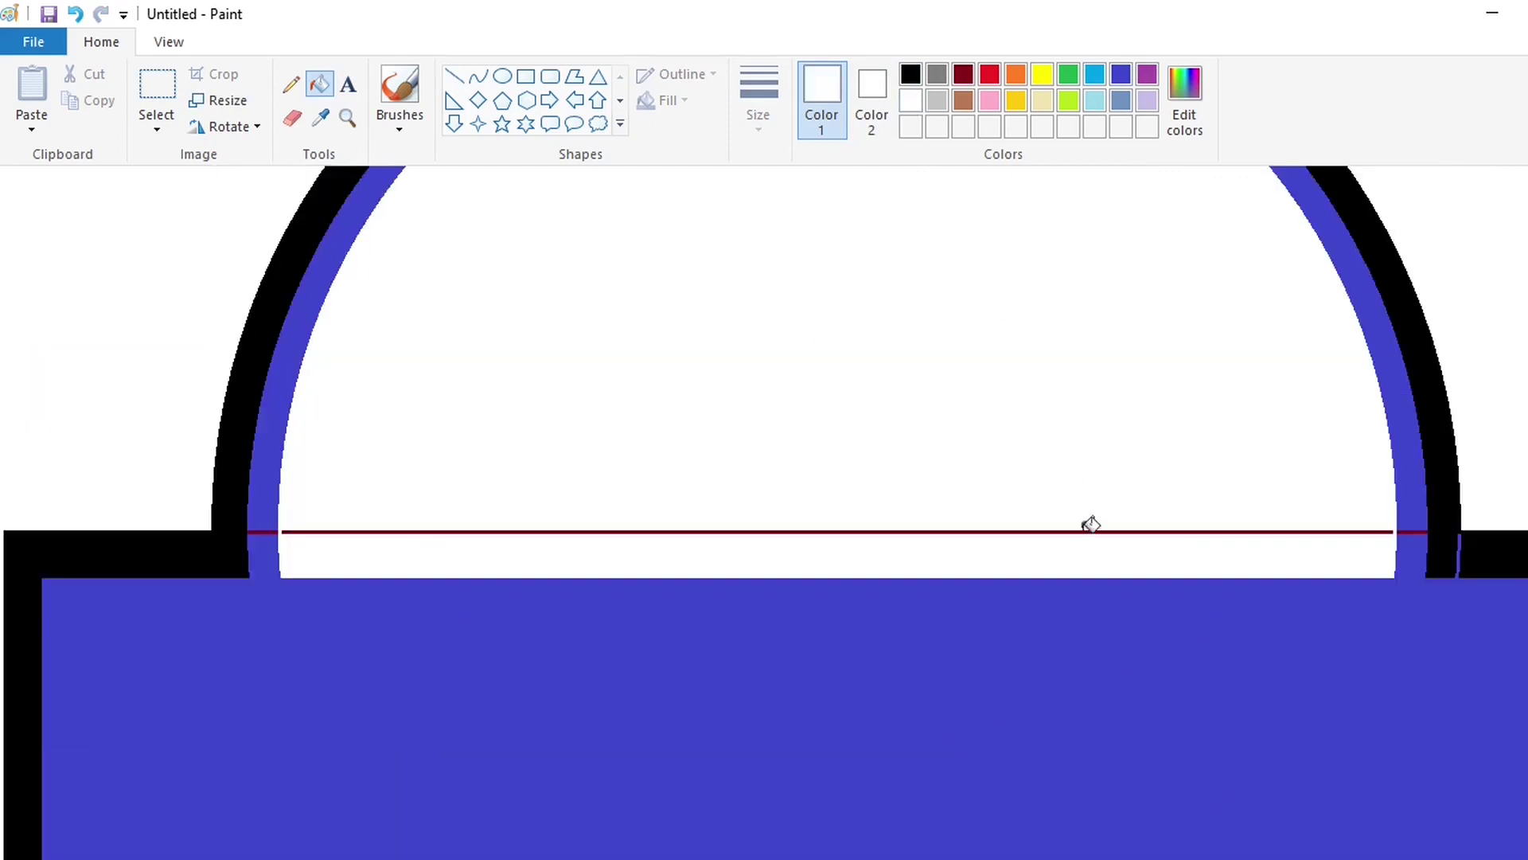
left_click(1088, 531)
left_click(910, 74)
left_click(454, 76)
left_click_drag(1440, 570, 1477, 570)
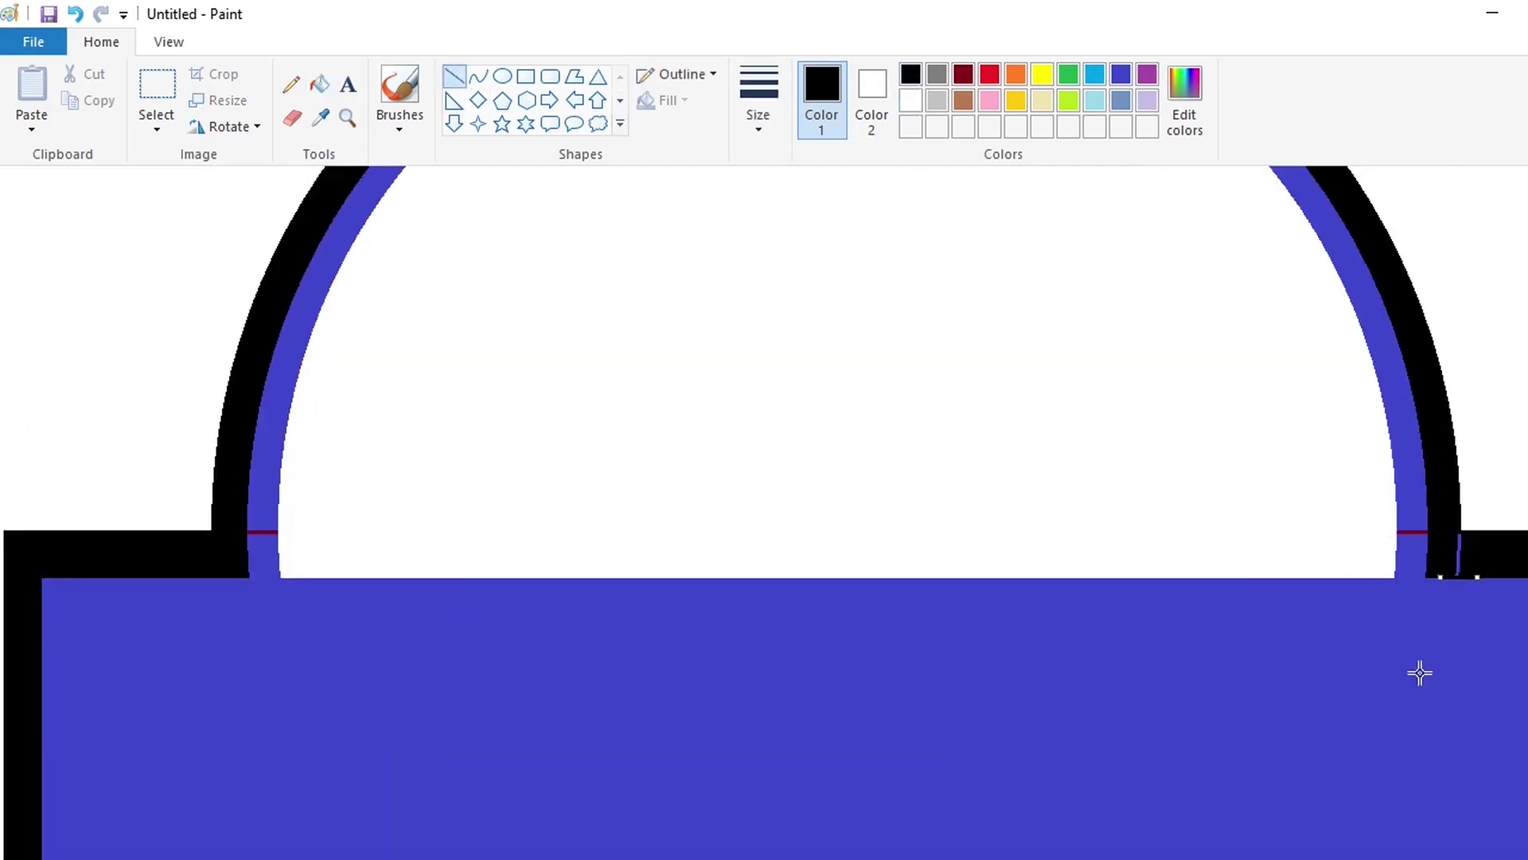
left_click(320, 85)
left_click(1464, 557)
Recolour the two dark red segments crossing the inner ring above the banner indigo blue.
left_click(1121, 74)
left_click(1413, 530)
left_click(262, 531)
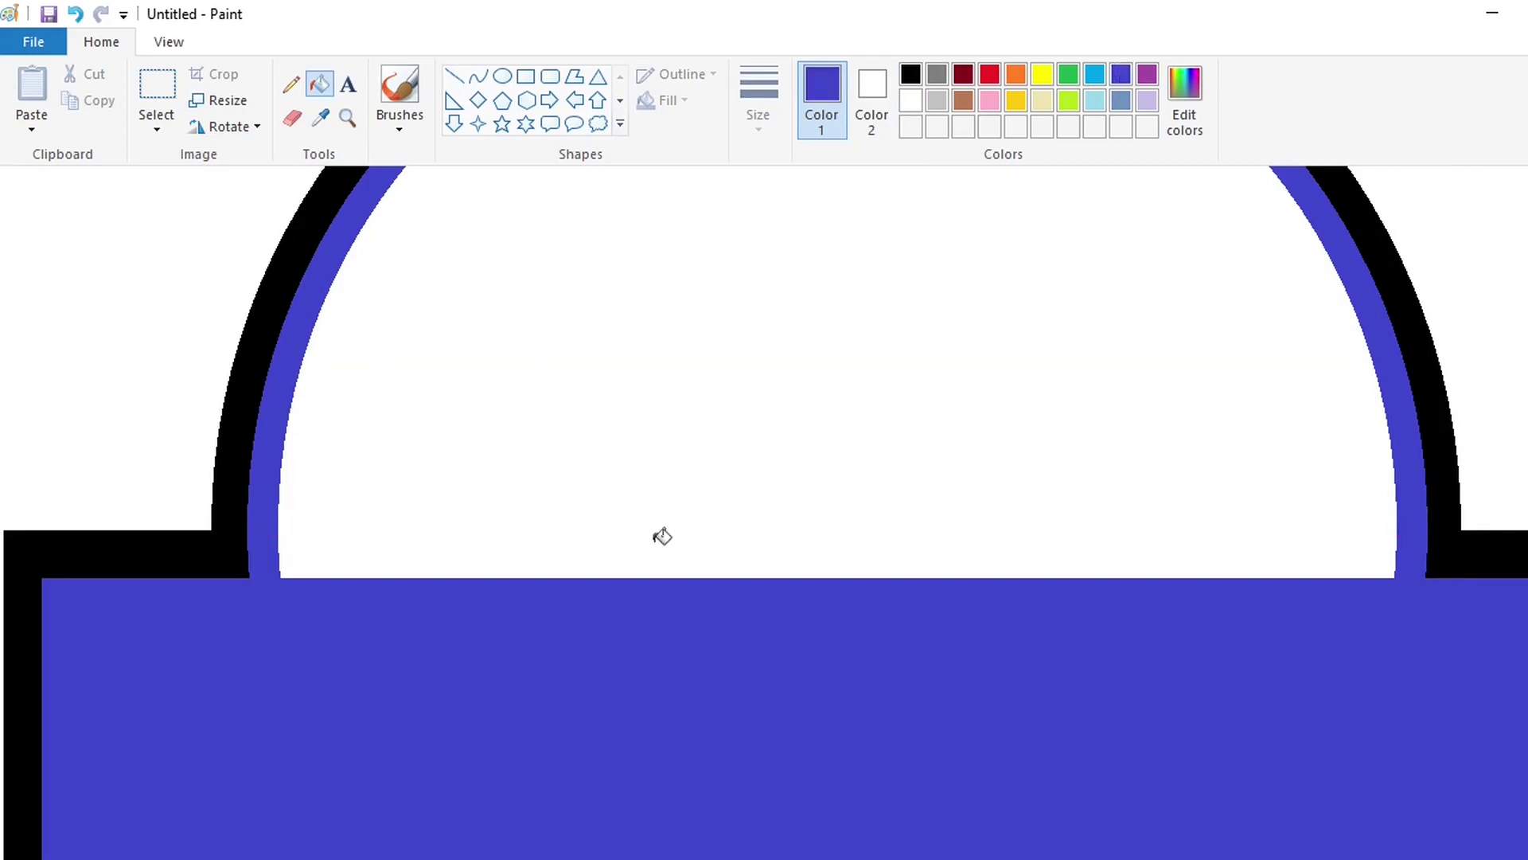
Recolour the outer border indigo blue and the banner with its connected inner ring black.
scroll(663, 537, "down", 1)
left_click(963, 74)
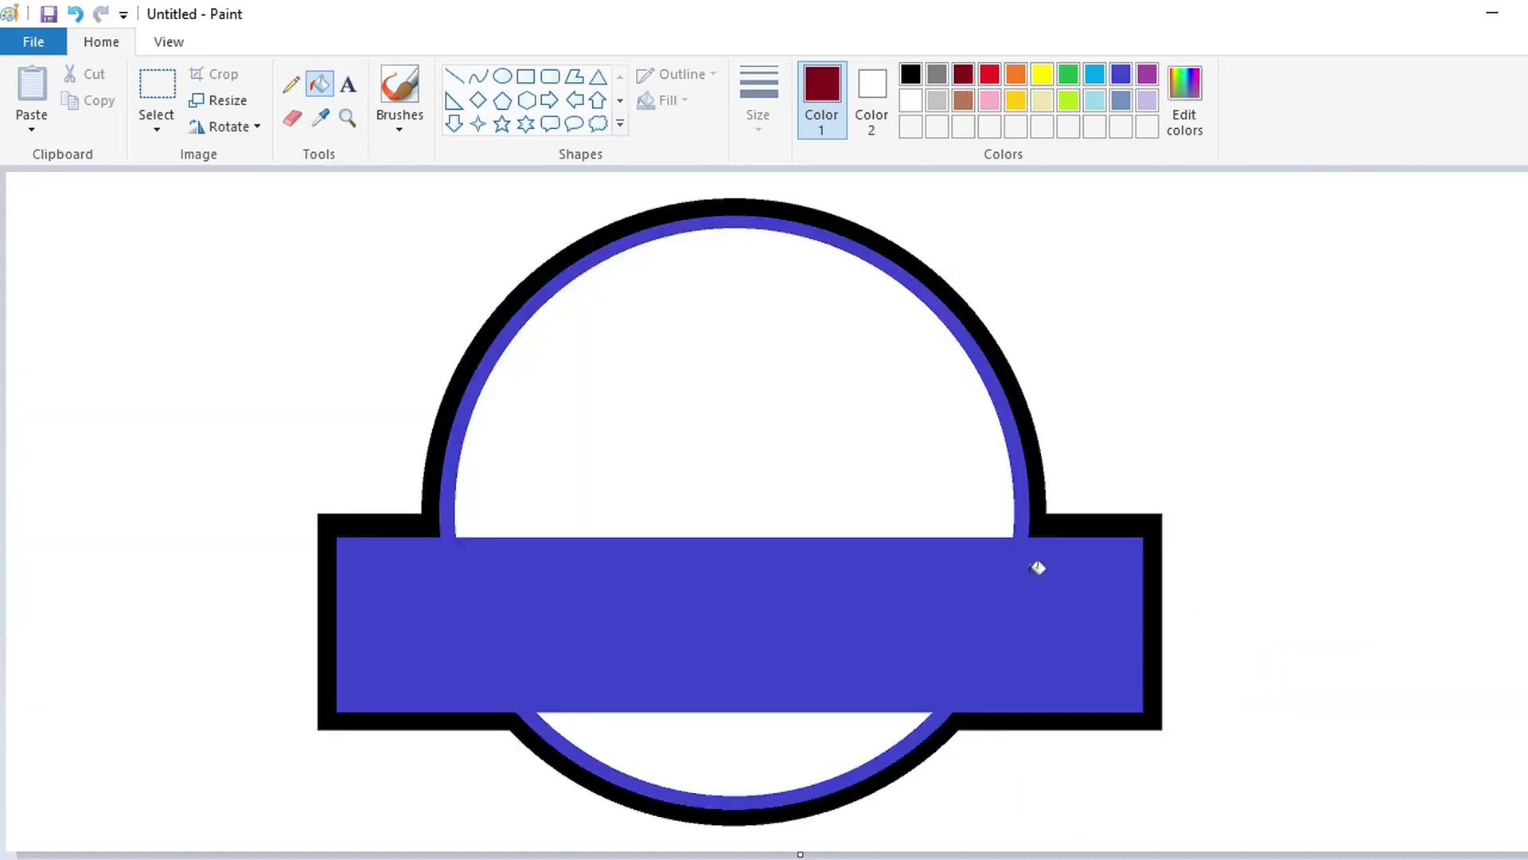
left_click(1037, 567)
left_click(1120, 74)
left_click(1018, 312)
left_click(910, 74)
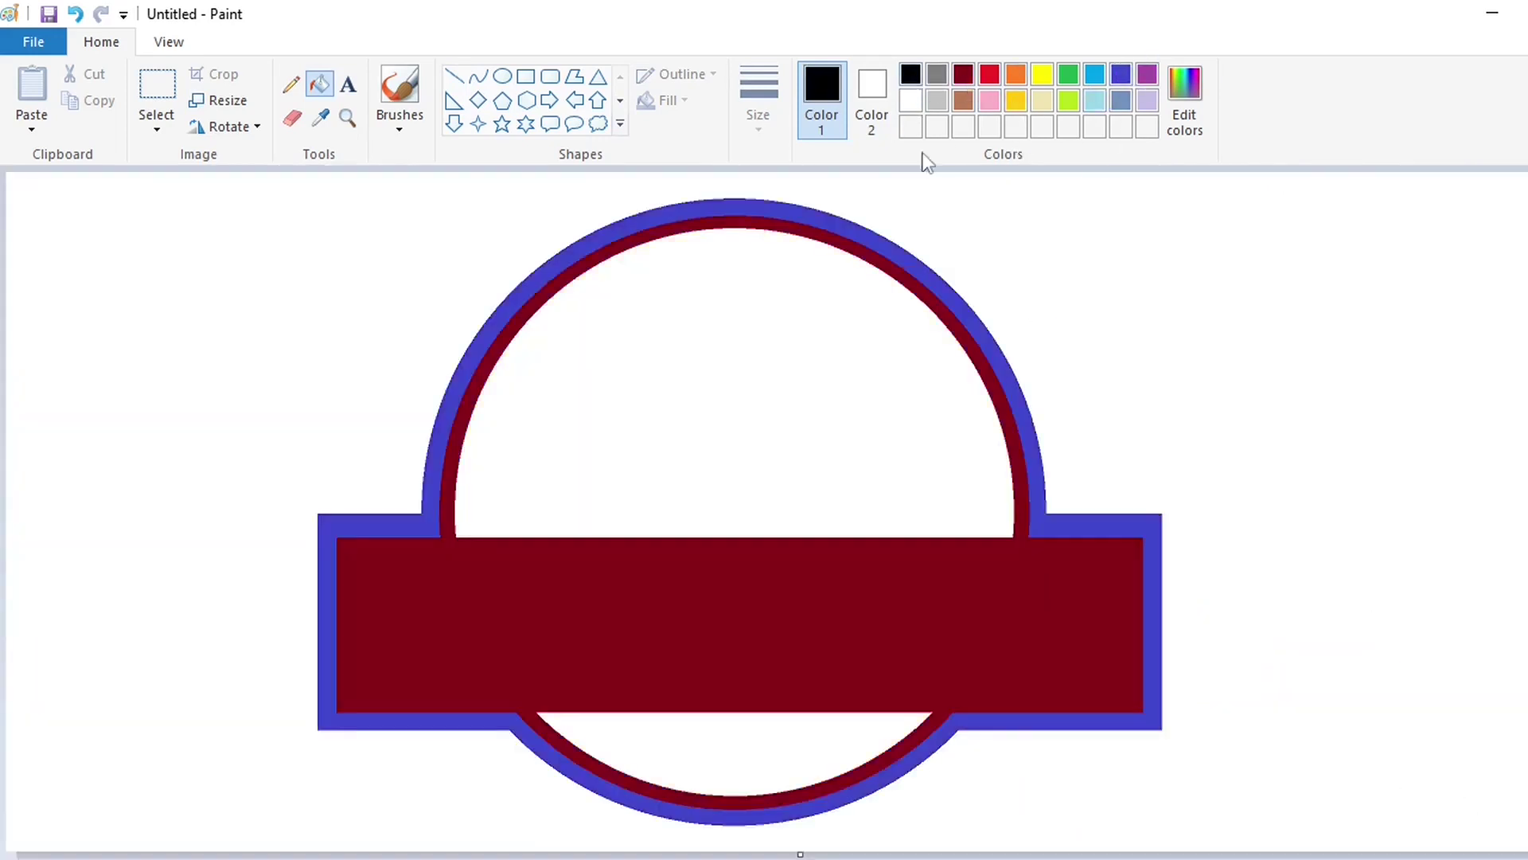
left_click(1030, 621)
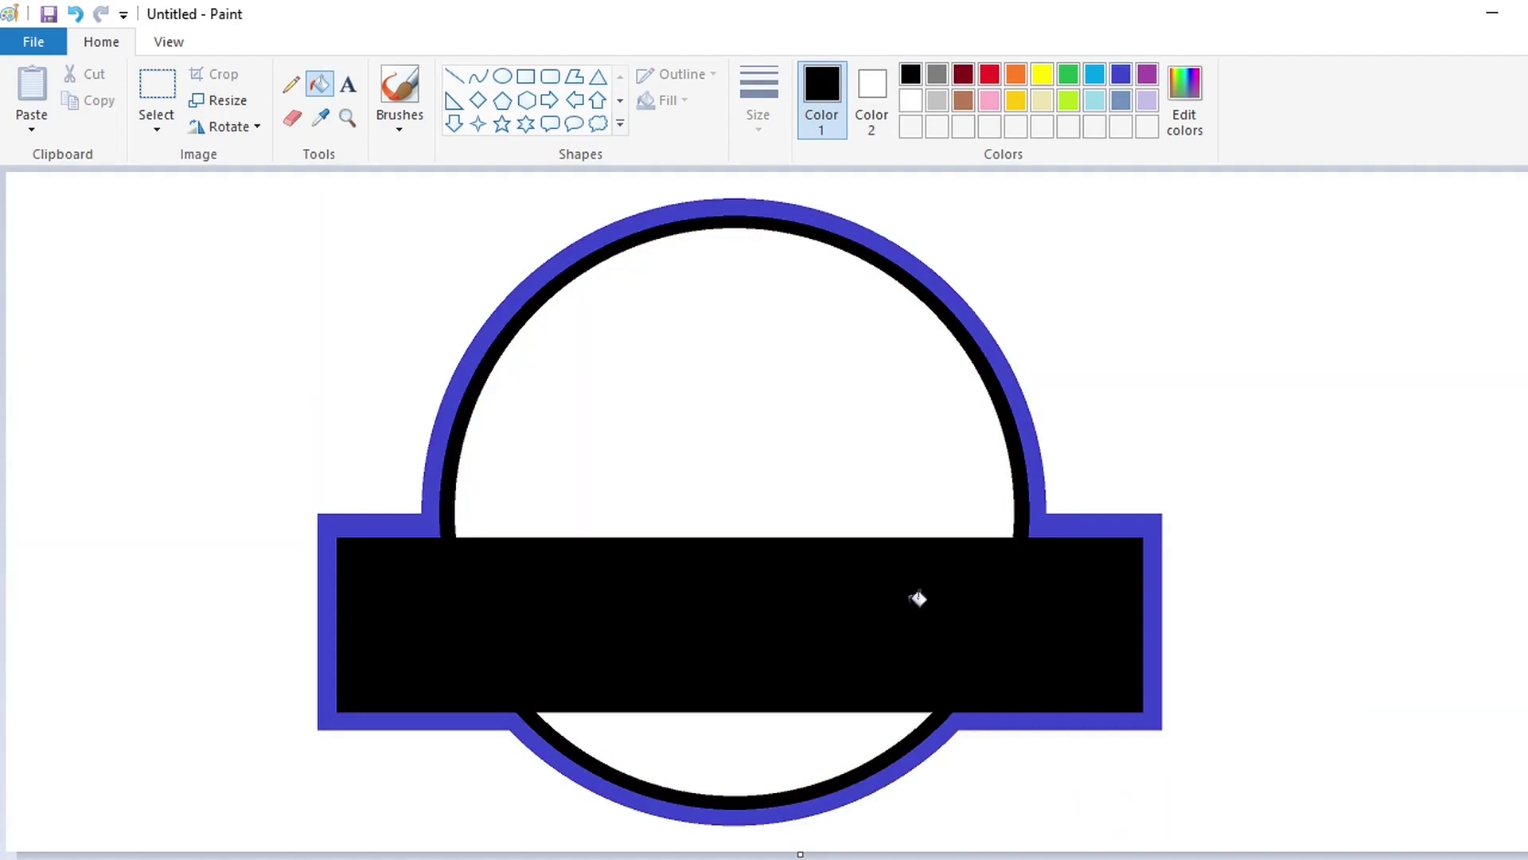
Draw the dinosaur's spiky back with wavy black curves, starting from the left edge of the white circle.
left_click(477, 76)
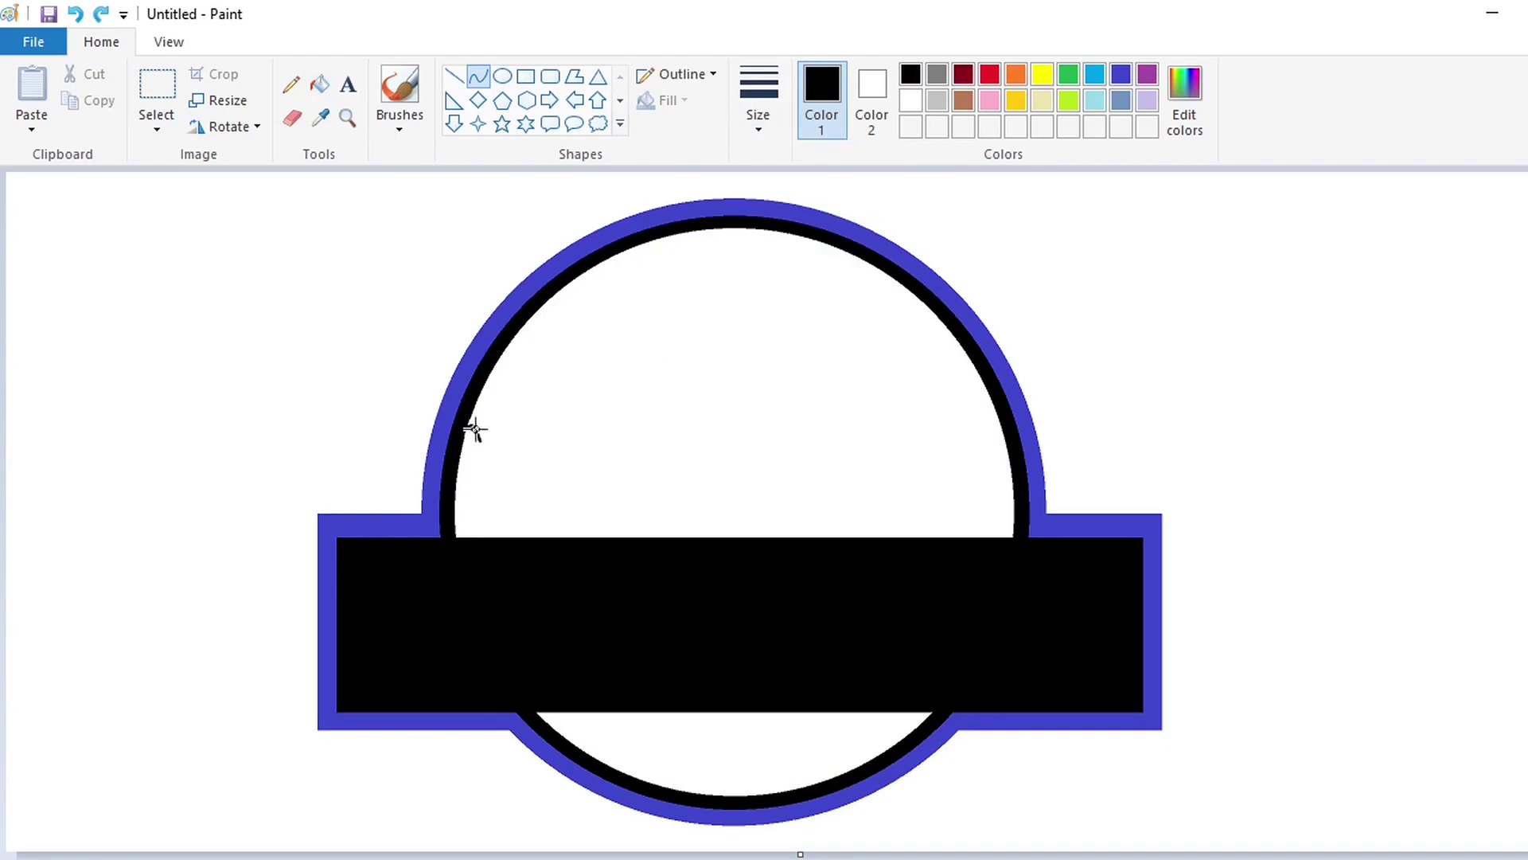
mouse_move(466, 430)
left_mouse_down()
mouse_move(493, 443)
mouse_move(512, 417)
mouse_move(499, 421)
mouse_move(519, 430)
mouse_move(545, 411)
left_mouse_up()
left_click(563, 456)
left_click(515, 379)
left_click_drag(558, 414, 574, 402)
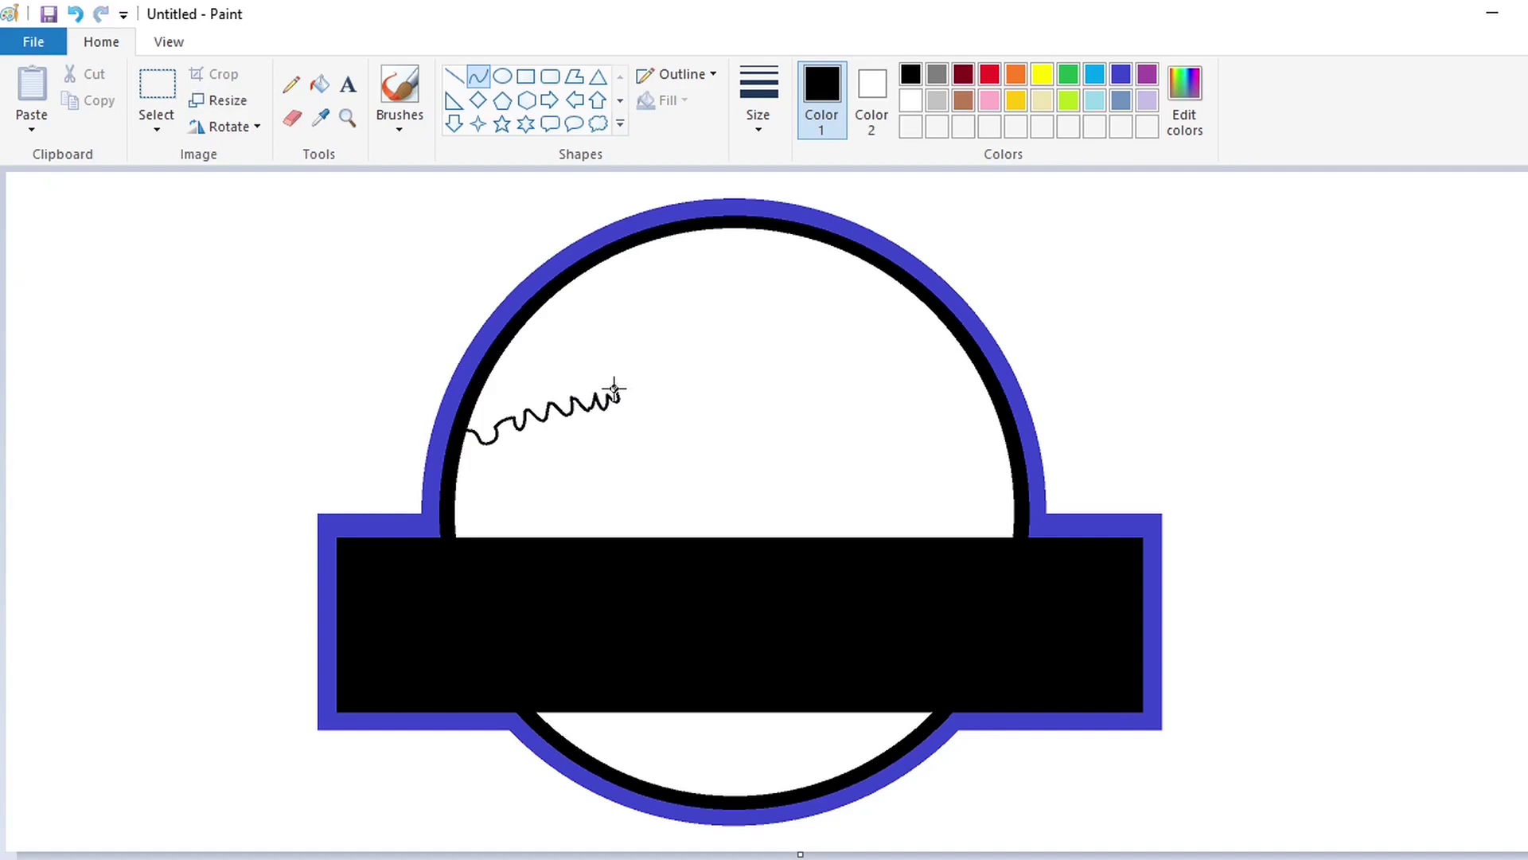
left_click_drag(615, 389, 623, 376)
key("ctrl+z")
Continue the spiky curves up the dinosaur's neck to the back of its head near the circle's top.
left_click_drag(622, 386, 640, 355)
left_click(625, 379)
mouse_move(637, 365)
left_mouse_down()
mouse_move(645, 392)
mouse_move(649, 336)
mouse_move(668, 366)
mouse_move(747, 342)
mouse_move(645, 324)
mouse_move(721, 340)
left_mouse_up()
left_click(650, 362)
left_click(650, 363)
key("ctrl+z")
left_click(651, 360)
left_click(657, 323)
key("ctrl+z")
left_click(665, 315)
mouse_move(658, 297)
left_mouse_down()
mouse_move(691, 299)
mouse_move(679, 280)
mouse_move(713, 288)
mouse_move(697, 253)
mouse_move(748, 314)
mouse_move(788, 255)
mouse_move(865, 315)
left_mouse_up()
left_click(663, 292)
left_click(682, 311)
key("ctrl+z")
Draw the crown and brow of the dinosaur's head with curves near the top of the circle.
left_click(807, 258)
left_click(999, 277)
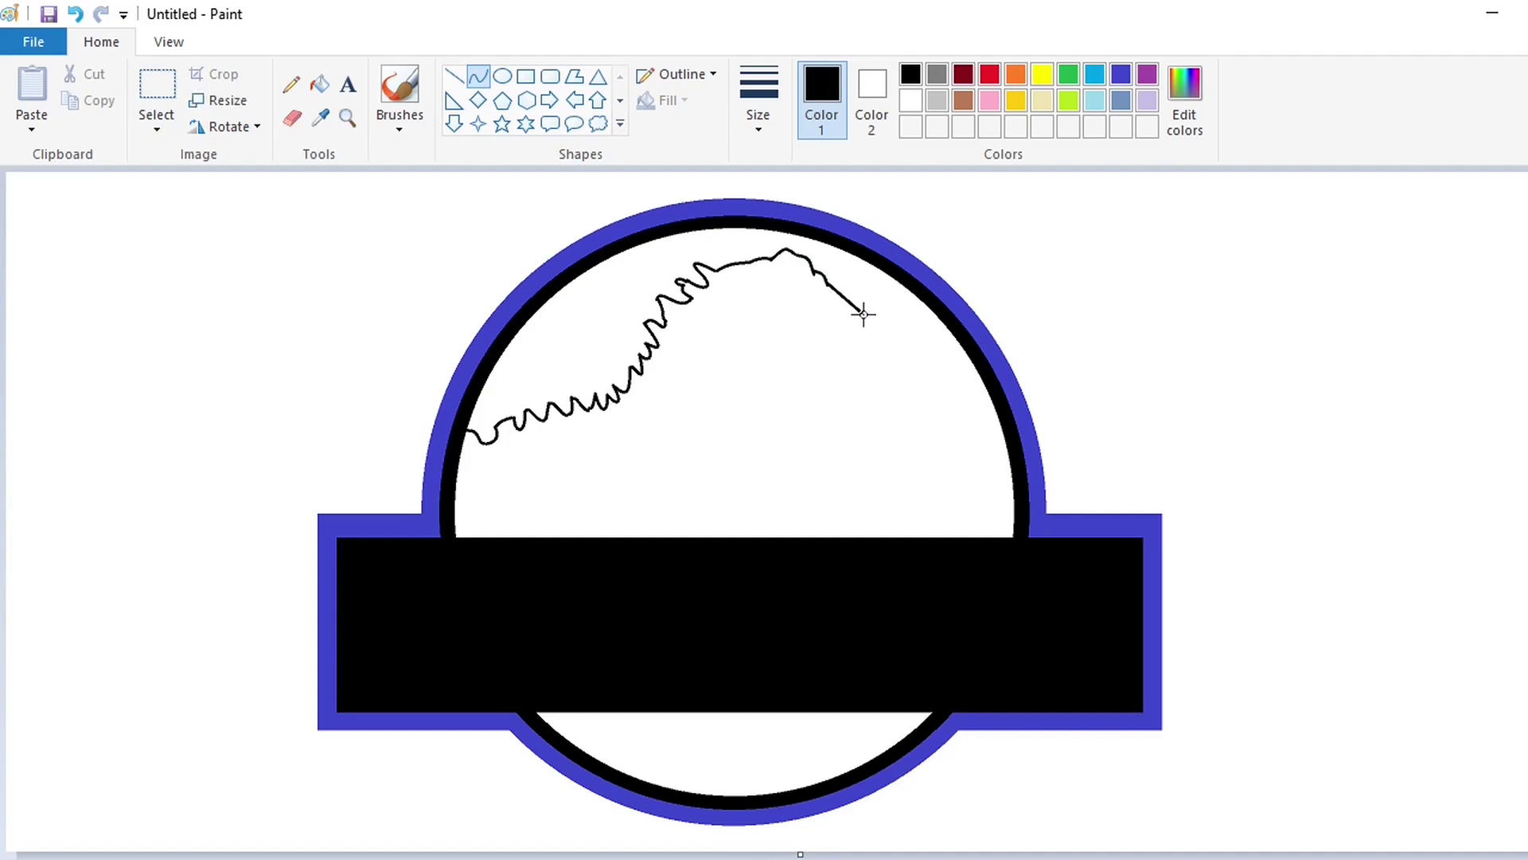
left_click(847, 293)
left_click(858, 305)
left_click(959, 301)
Draw the upper edge of the snout with curves sloping down to its hooked tip near the circle's right side.
mouse_move(829, 284)
left_mouse_down()
mouse_move(960, 386)
mouse_move(936, 347)
mouse_move(948, 413)
mouse_move(955, 401)
mouse_move(944, 415)
left_mouse_up()
left_click(849, 294)
left_click(849, 294)
left_click(955, 295)
left_click(886, 323)
left_click(886, 323)
left_click(985, 328)
scroll(936, 415, "up", 2)
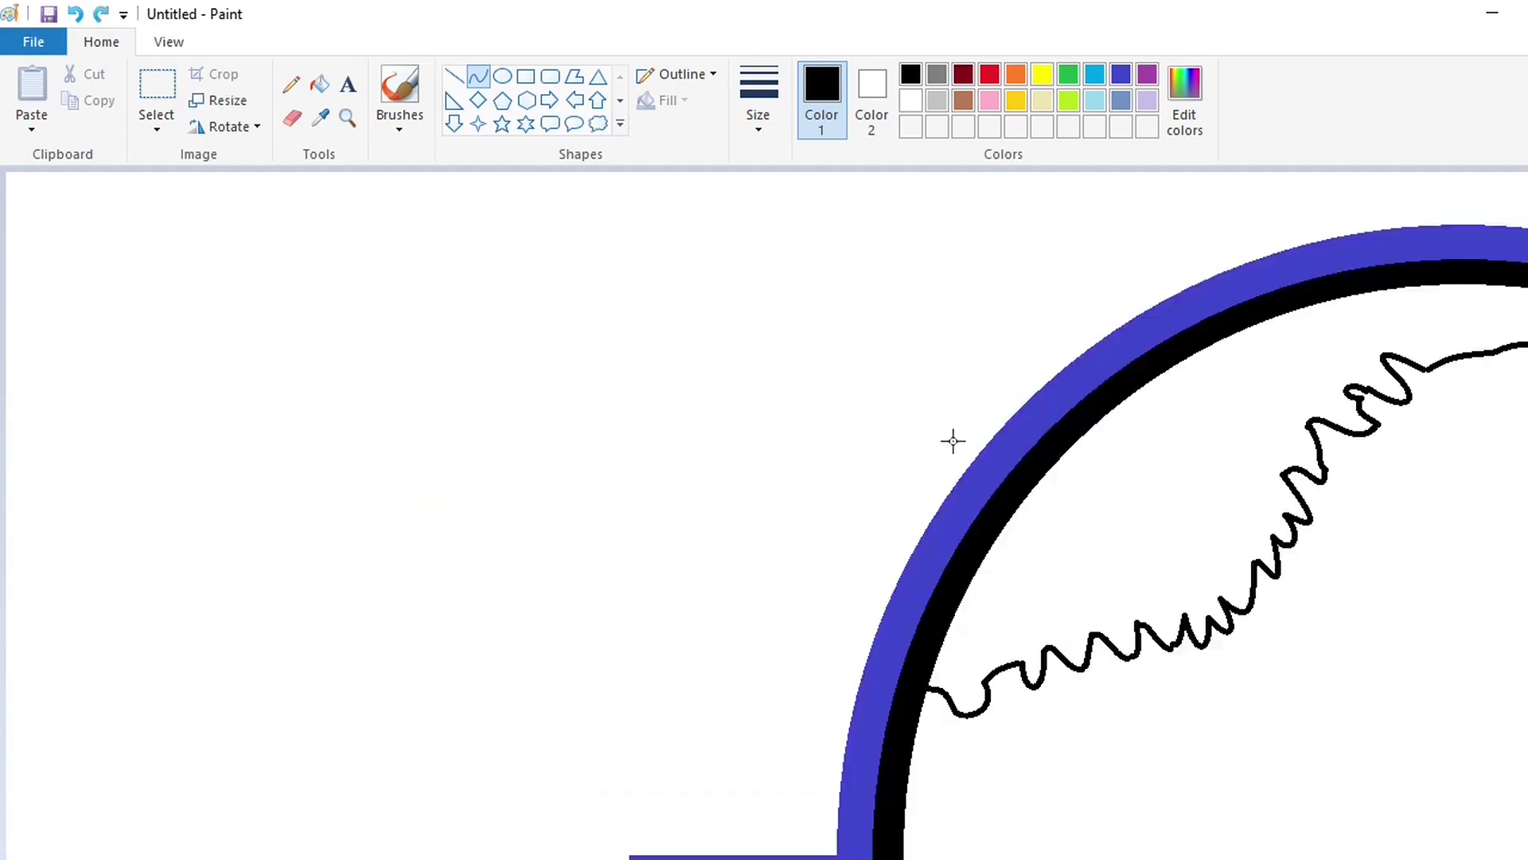
scroll(1065, 628, "down", 2)
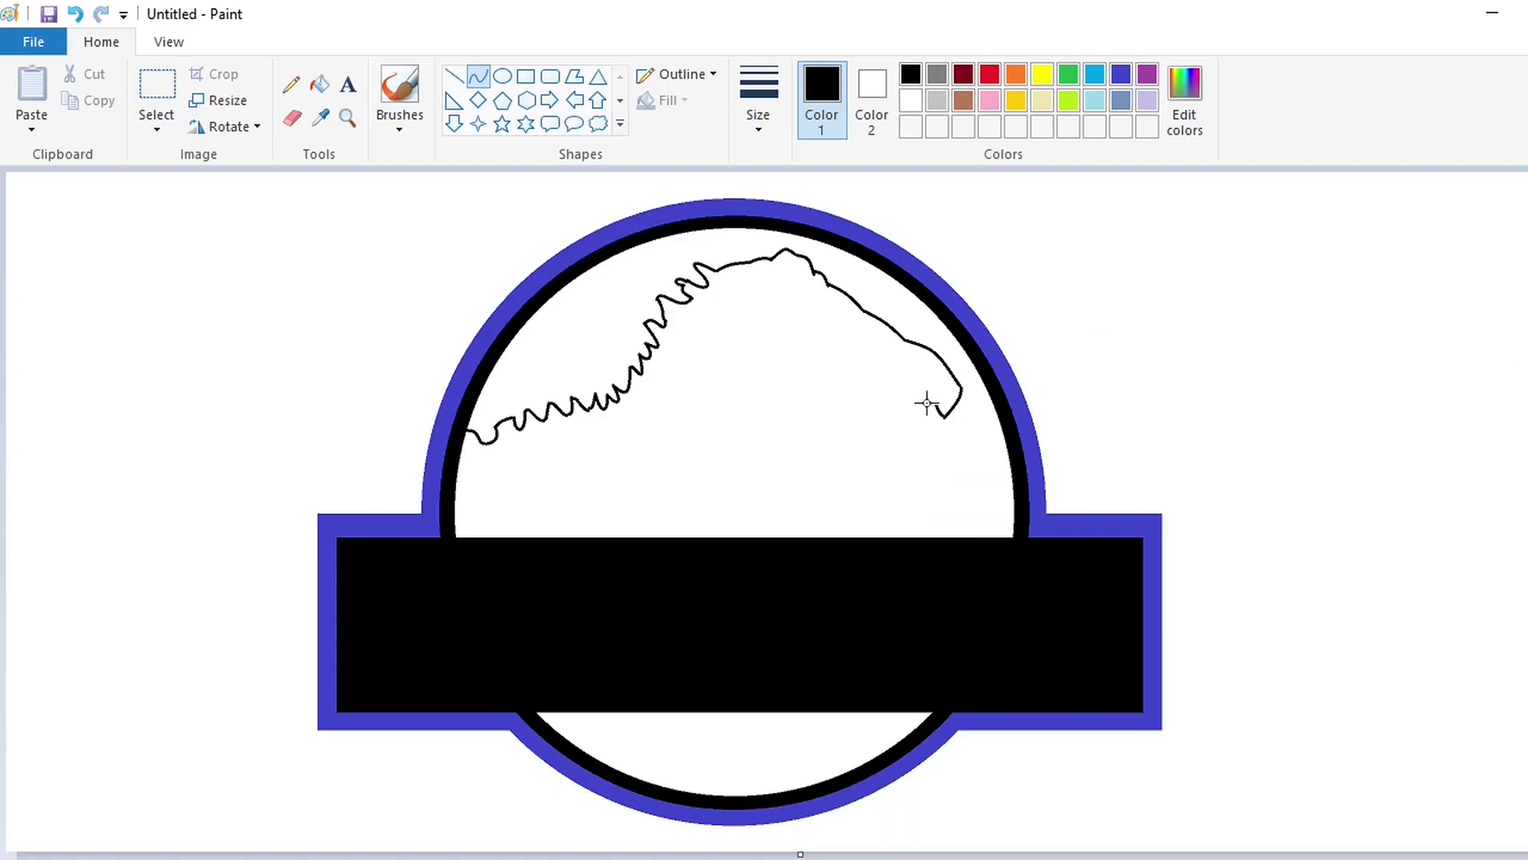
Draw the underside of the upper jaw with small front teeth, running back to the corner of the mouth.
mouse_move(926, 406)
left_mouse_down()
mouse_move(961, 416)
mouse_move(827, 372)
mouse_move(864, 395)
left_mouse_up()
left_click(1163, 467)
left_click(1139, 406)
mouse_move(824, 368)
left_mouse_down()
mouse_move(782, 374)
mouse_move(801, 442)
mouse_move(841, 480)
mouse_move(820, 455)
mouse_move(834, 492)
mouse_move(789, 464)
mouse_move(836, 508)
left_mouse_up()
left_click(792, 365)
left_click(1040, 393)
Draw the jagged mouth corner and the upper edge of the lower jaw with curves.
left_click(792, 389)
left_click(797, 388)
key("ctrl+z")
left_click(796, 388)
left_click(1073, 438)
left_click(793, 420)
left_click(819, 433)
Draw the lower jaw's rounded tip and underside, then bend its back end up into the throat.
left_click(856, 485)
left_click(978, 485)
left_click_drag(1177, 504, 884, 474)
key("ctrl+z")
left_click_drag(789, 463, 719, 406)
left_click(764, 444)
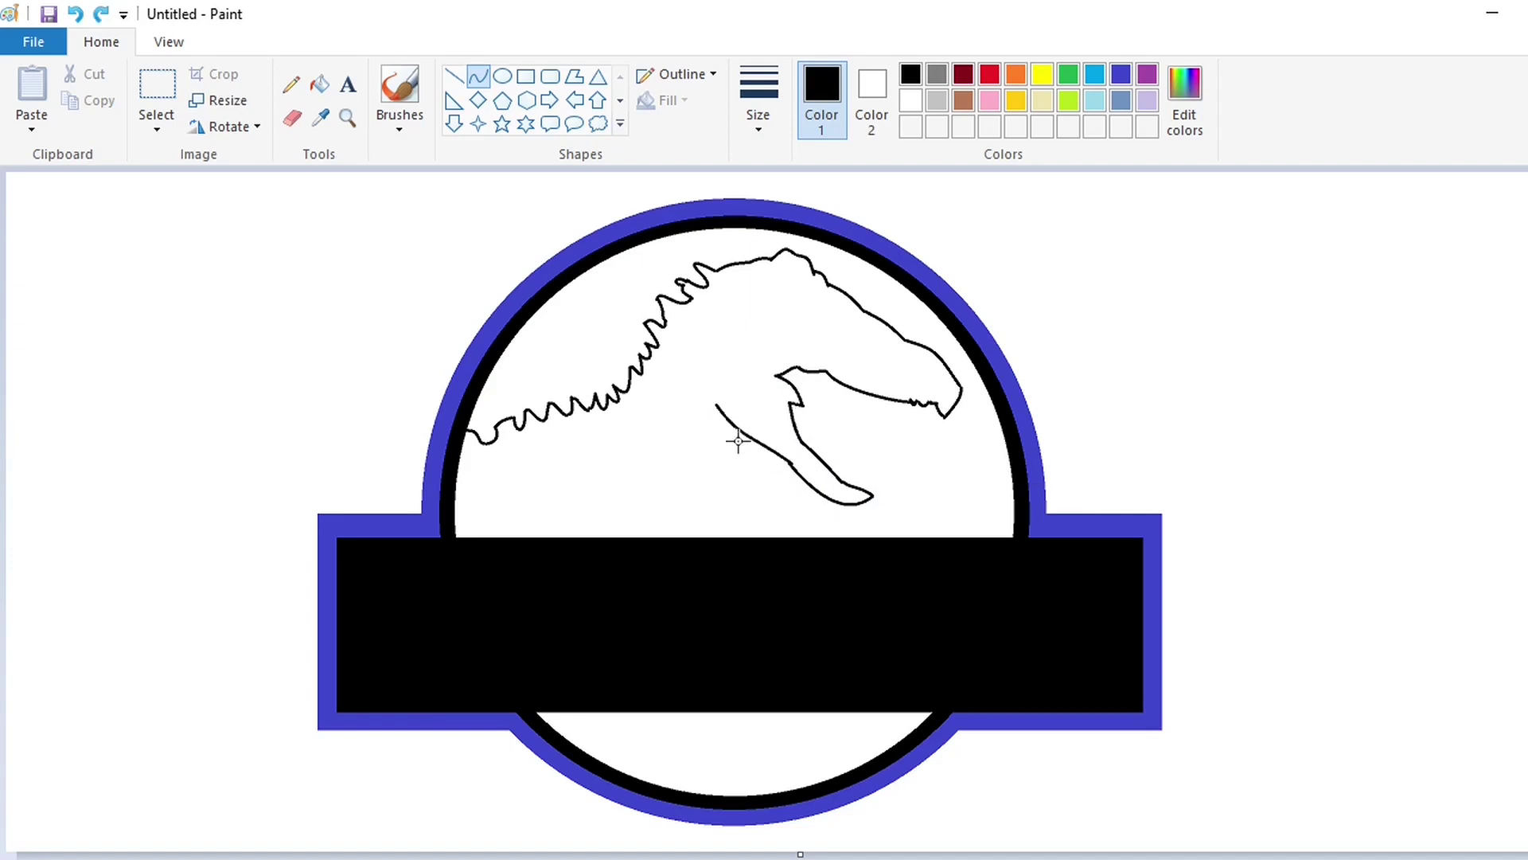
left_click(730, 442)
left_click(1187, 453)
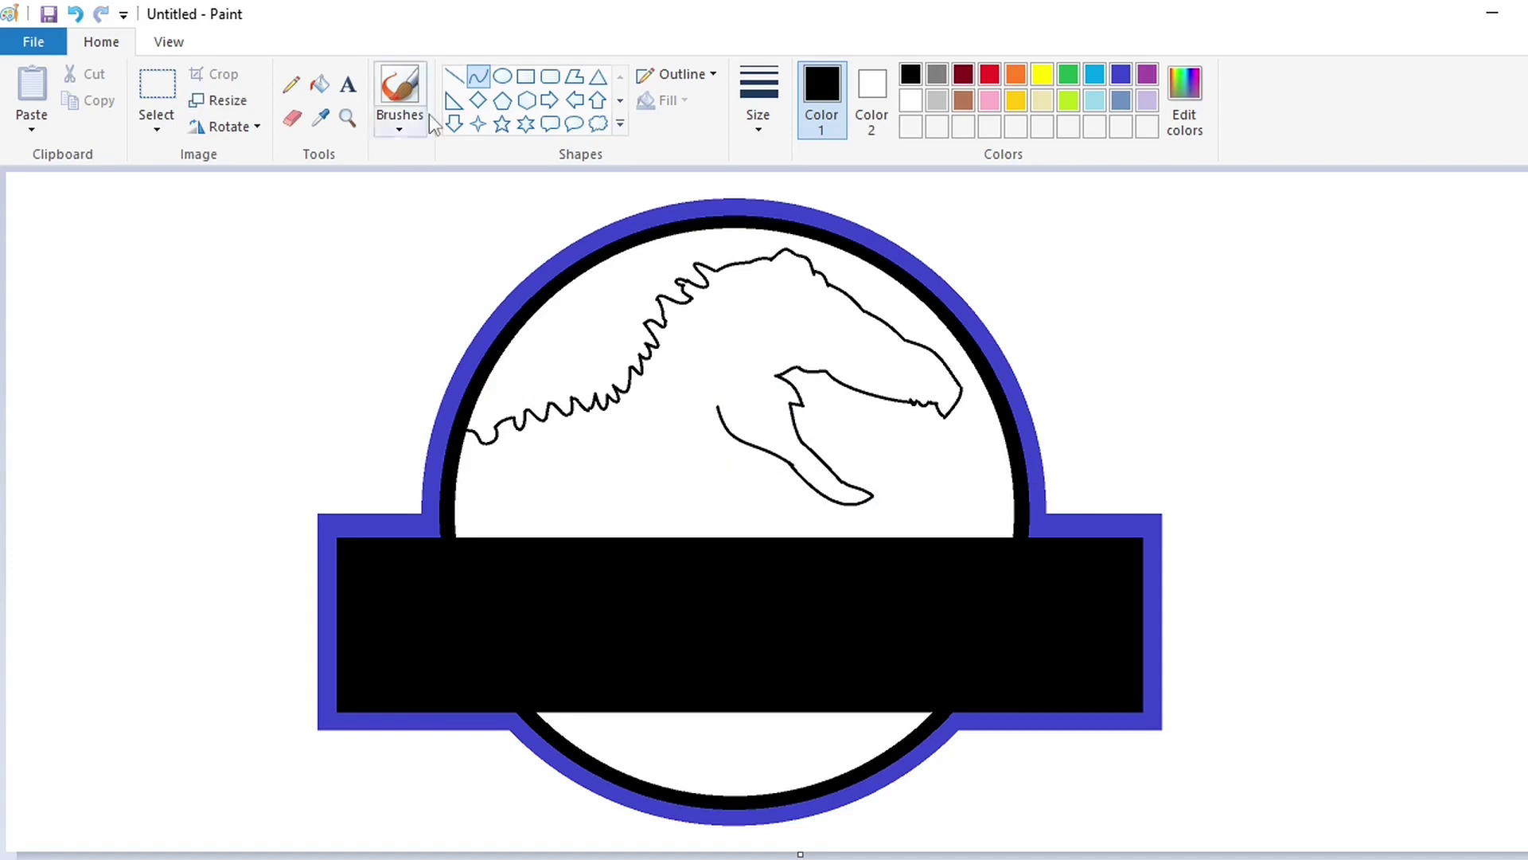
Draw pointed curved spikes from the back of the jaw down along the dinosaur's throat.
left_click(759, 370)
mouse_move(709, 418)
left_mouse_down()
mouse_move(704, 398)
mouse_move(678, 444)
mouse_move(693, 406)
left_mouse_up()
left_click(701, 410)
left_click(761, 397)
left_click(692, 406)
left_click(757, 385)
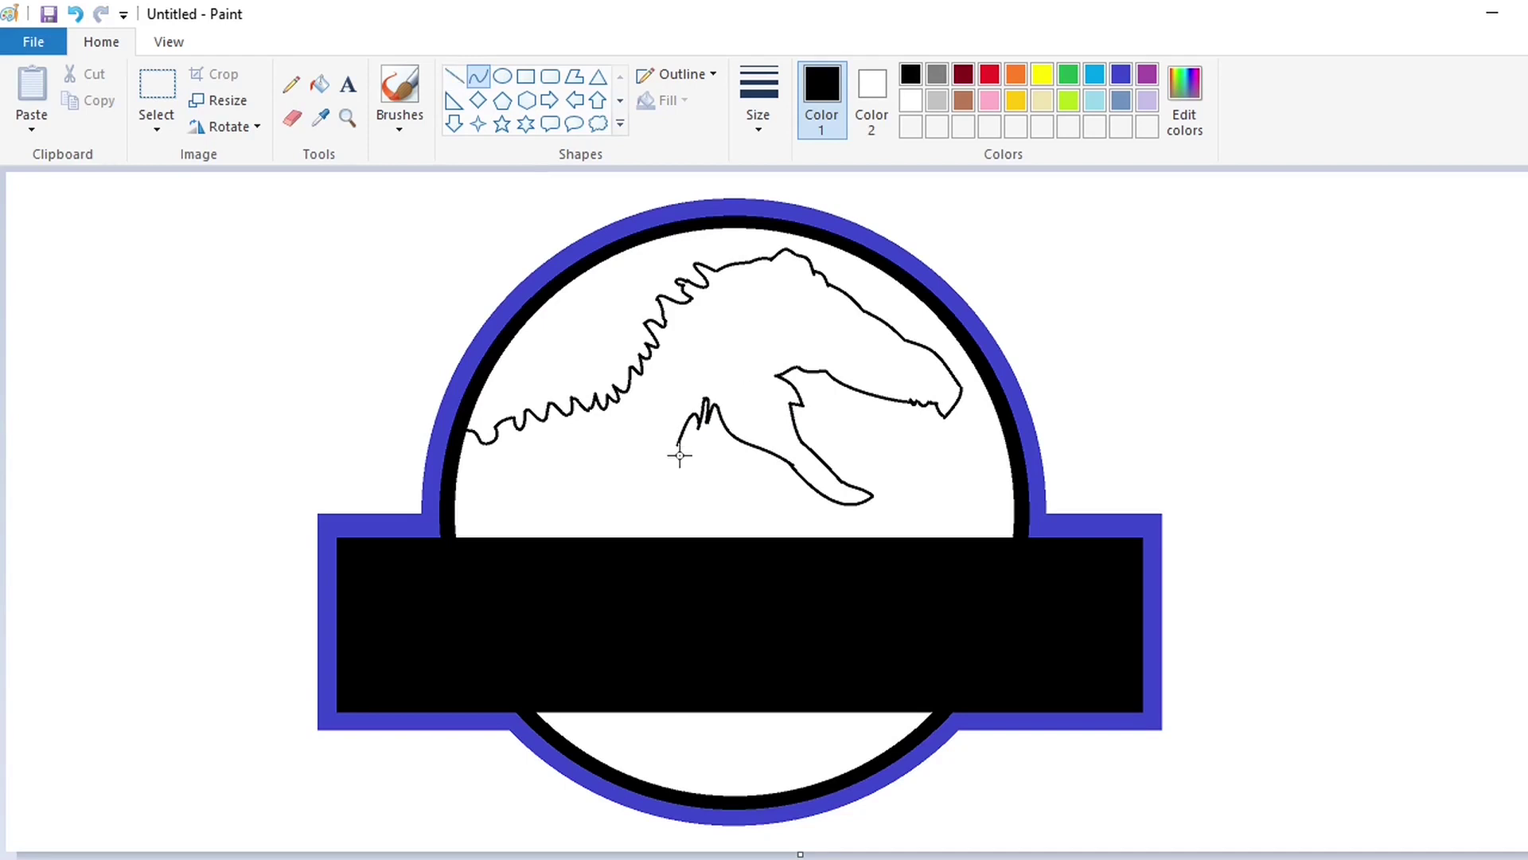
Add more narrow curved spikes down the throat towards the dinosaur's upper arm.
left_click(454, 76)
left_click(478, 76)
left_click(668, 441)
mouse_move(655, 469)
left_mouse_down()
mouse_move(663, 427)
mouse_move(650, 458)
mouse_move(645, 440)
mouse_move(661, 436)
left_mouse_up()
left_click(802, 410)
left_click(823, 440)
key("ctrl+z")
Draw the angular outline of the shoulder and first forearm with straight lines below the throat spikes.
left_click(454, 76)
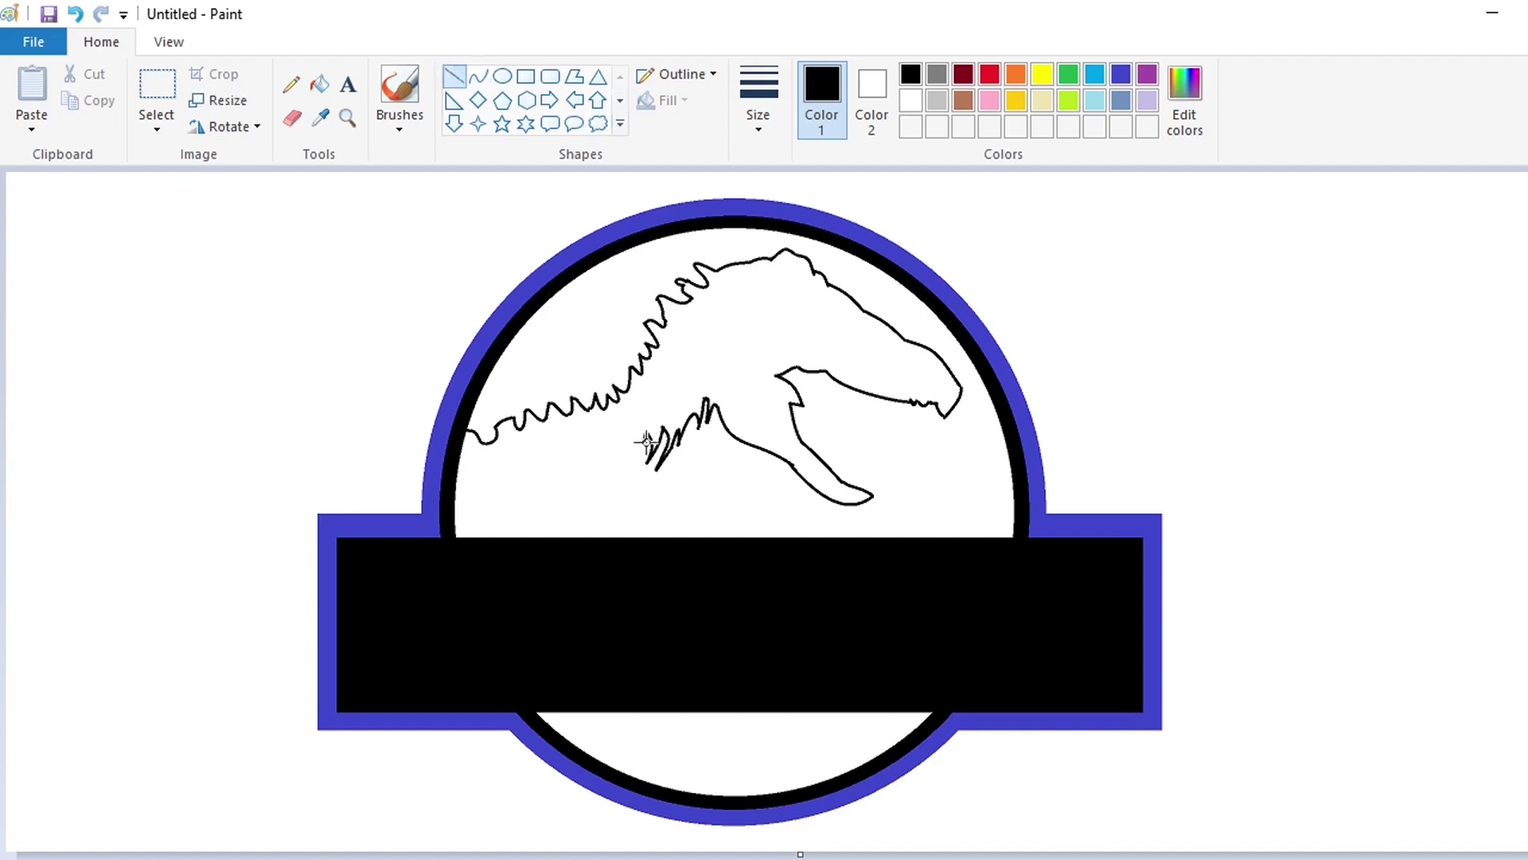
mouse_move(646, 442)
left_mouse_down()
mouse_move(630, 456)
mouse_move(636, 504)
mouse_move(689, 490)
mouse_move(718, 452)
mouse_move(691, 459)
left_mouse_up()
left_click(758, 456)
left_click(803, 459)
left_click(797, 465)
Draw the curved claws of the first hand at the end of the forearm.
left_click(480, 77)
mouse_move(696, 456)
left_mouse_down()
mouse_move(720, 457)
mouse_move(702, 479)
mouse_move(713, 464)
left_mouse_up()
left_click(813, 466)
left_click(709, 461)
left_click(825, 460)
key("ctrl+z")
left_click(711, 465)
left_click(813, 485)
Draw a short line down from the first hand's claws and undo the extra segments beyond it.
left_click(456, 79)
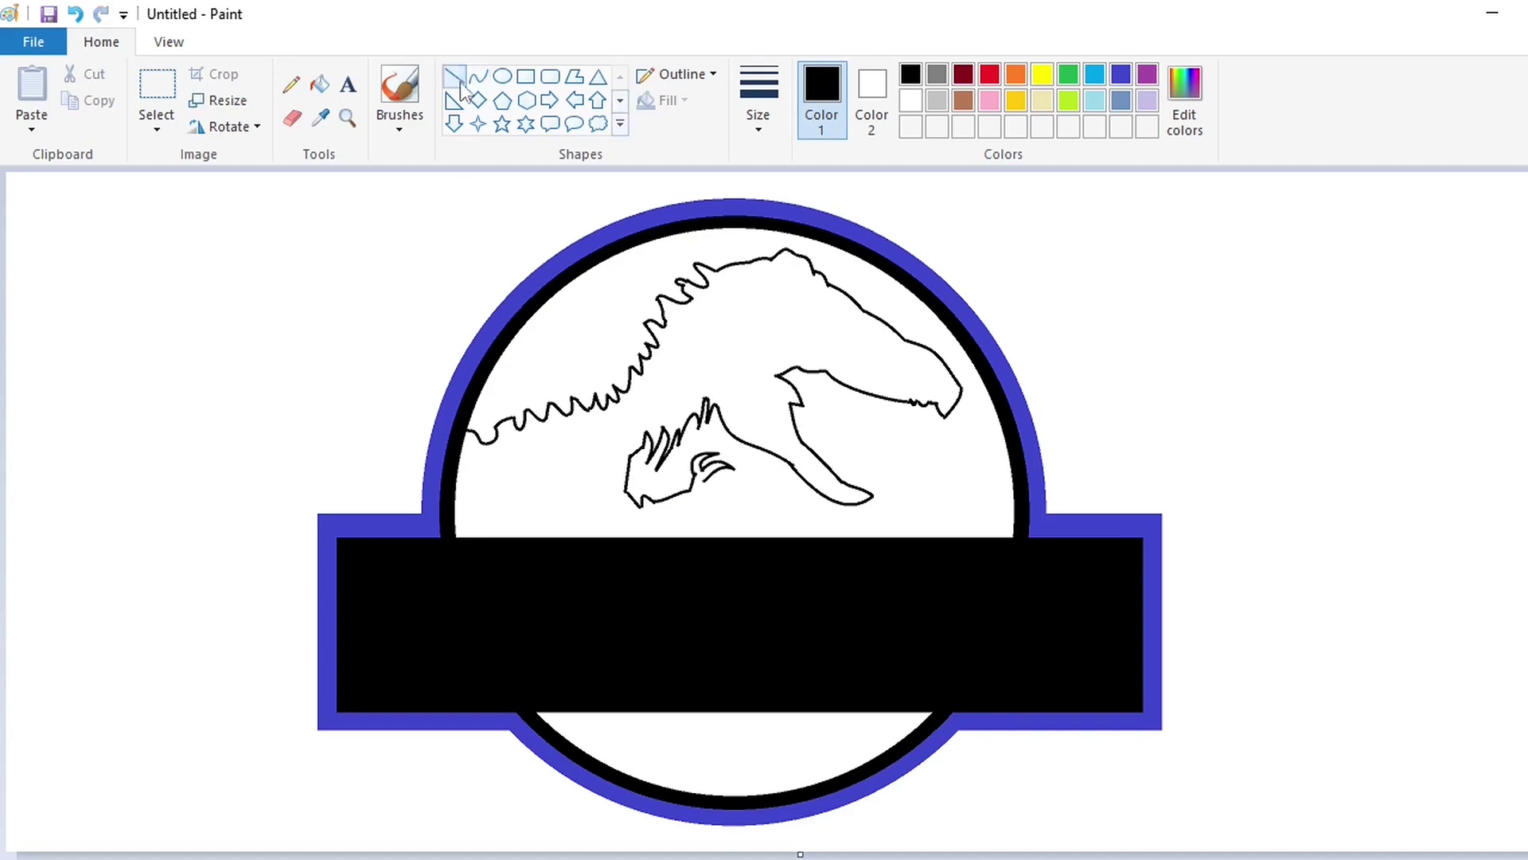
mouse_move(699, 499)
left_mouse_down()
mouse_move(658, 524)
mouse_move(686, 517)
left_mouse_up()
left_click(858, 470)
key("ctrl+z")
key("ctrl+z")
key("ctrl+z")
key("ctrl+z")
left_click(478, 77)
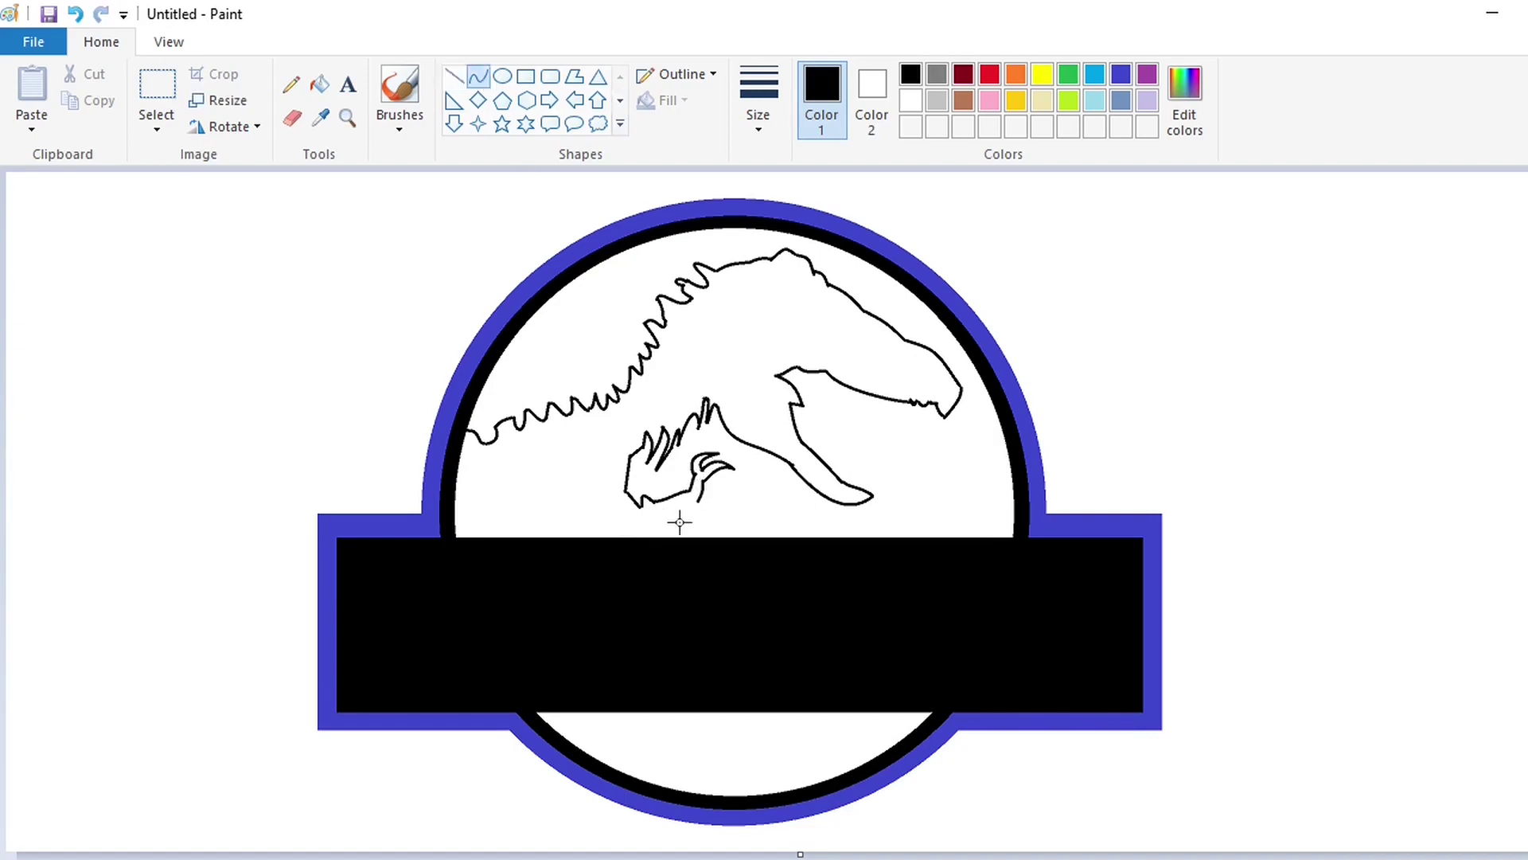
Draw a second forearm beneath the first with straight lines and finish its hand with curved claws.
left_click(455, 76)
mouse_move(658, 507)
left_mouse_down()
mouse_move(701, 500)
mouse_move(668, 518)
mouse_move(681, 521)
left_mouse_up()
left_click(839, 478)
key("ctrl+z")
left_click(478, 76)
mouse_move(667, 517)
left_mouse_down()
mouse_move(645, 525)
mouse_move(746, 493)
mouse_move(728, 491)
mouse_move(757, 523)
mouse_move(753, 501)
mouse_move(716, 517)
mouse_move(737, 506)
left_mouse_up()
left_click(656, 526)
left_click(881, 517)
Draw the lower edge of the second forearm from its claws back down to the banner.
left_click(455, 76)
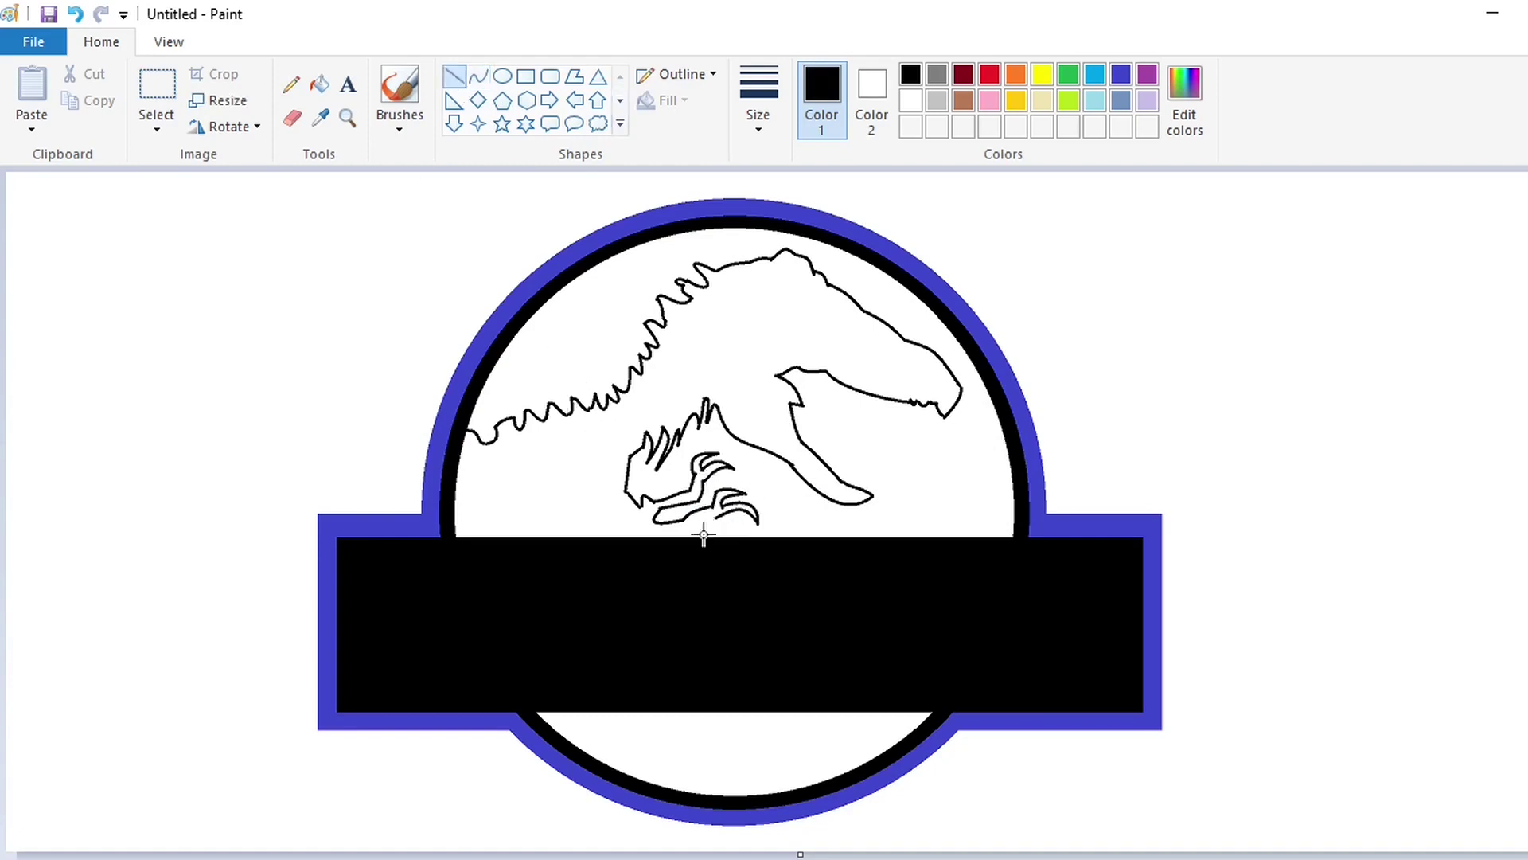
left_click(478, 78)
left_click_drag(713, 517, 678, 536)
left_click_drag(695, 527, 693, 521)
left_click(694, 523)
left_click(844, 506)
Draw slanted straight rib lines behind the forearm, reaching down to the banner's upper edge.
left_click(455, 76)
mouse_move(597, 483)
left_mouse_down()
mouse_move(637, 519)
mouse_move(634, 533)
mouse_move(598, 522)
mouse_move(632, 538)
left_mouse_up()
left_click(753, 493)
left_click(788, 512)
left_click(745, 515)
Draw a row of curved ribs along the banner's upper edge, continuing from the slanted ribs toward the tail.
left_click(479, 77)
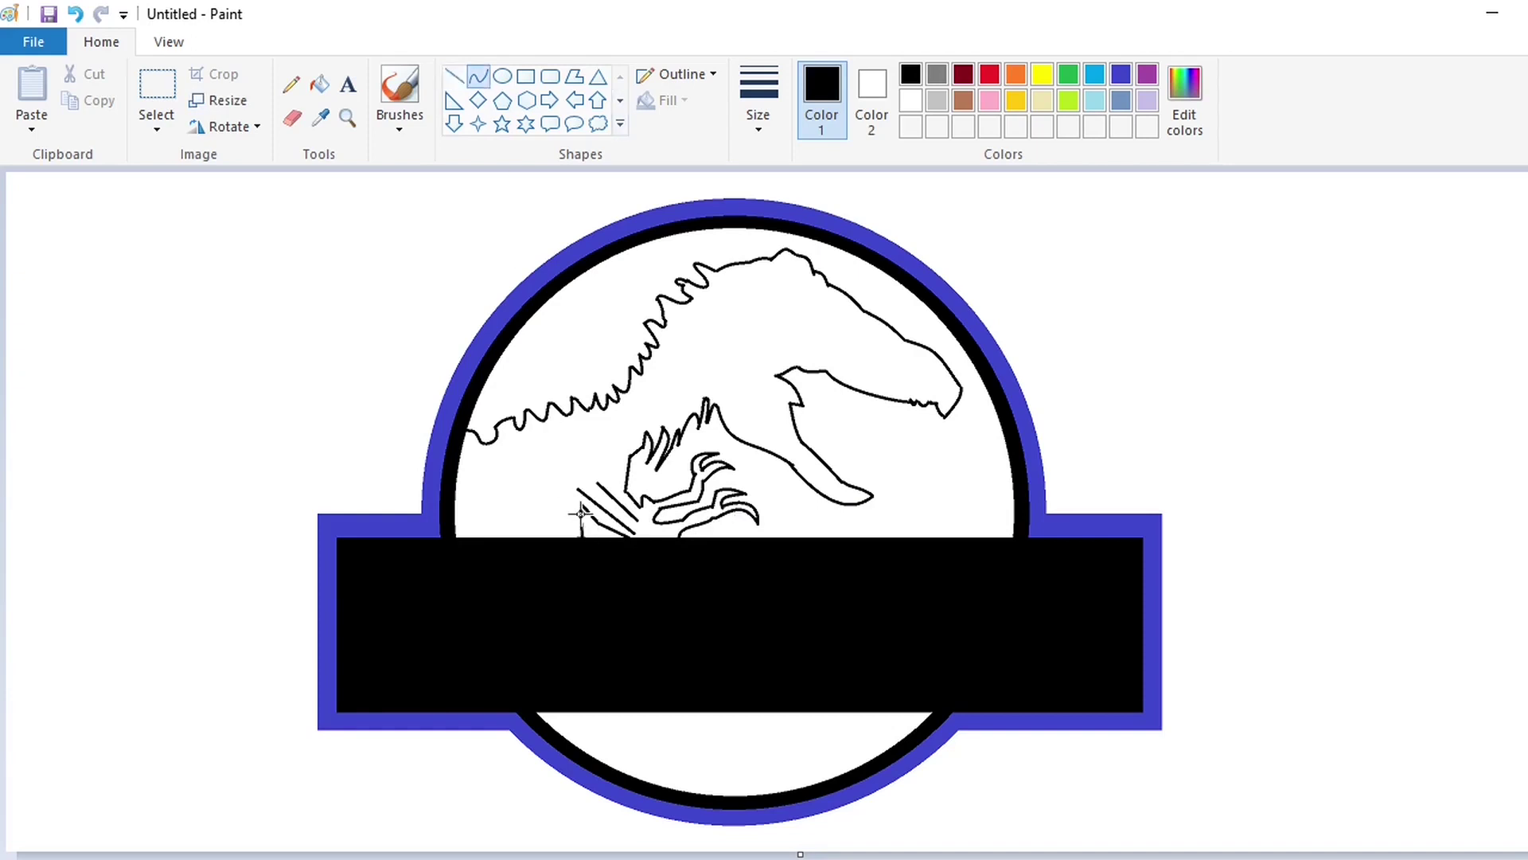
left_click(568, 515)
left_click_drag(568, 509, 557, 538)
mouse_move(561, 521)
left_mouse_down()
mouse_move(546, 515)
mouse_move(552, 539)
mouse_move(526, 523)
mouse_move(533, 537)
left_mouse_up()
left_click(556, 512)
left_click(548, 521)
left_click(670, 491)
left_click(540, 519)
left_click(724, 490)
Draw straight lines crossing the slanted ribs behind the forearm to build up the rib cage.
left_click(455, 77)
left_click(719, 505)
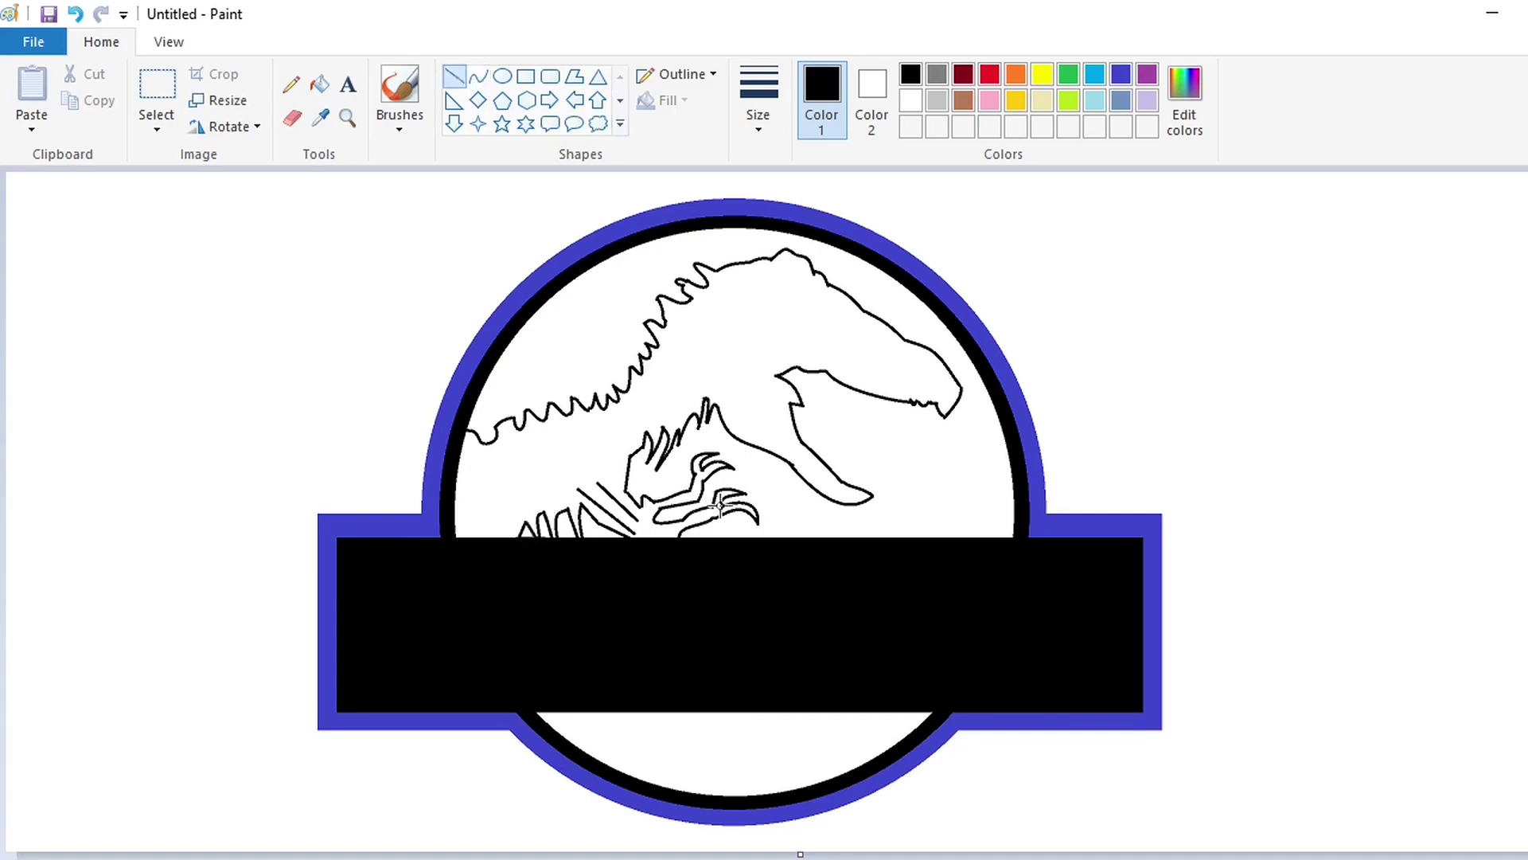
mouse_move(579, 491)
left_mouse_down()
mouse_move(607, 482)
mouse_move(605, 539)
mouse_move(609, 487)
mouse_move(623, 539)
mouse_move(637, 521)
left_mouse_up()
left_click(706, 506)
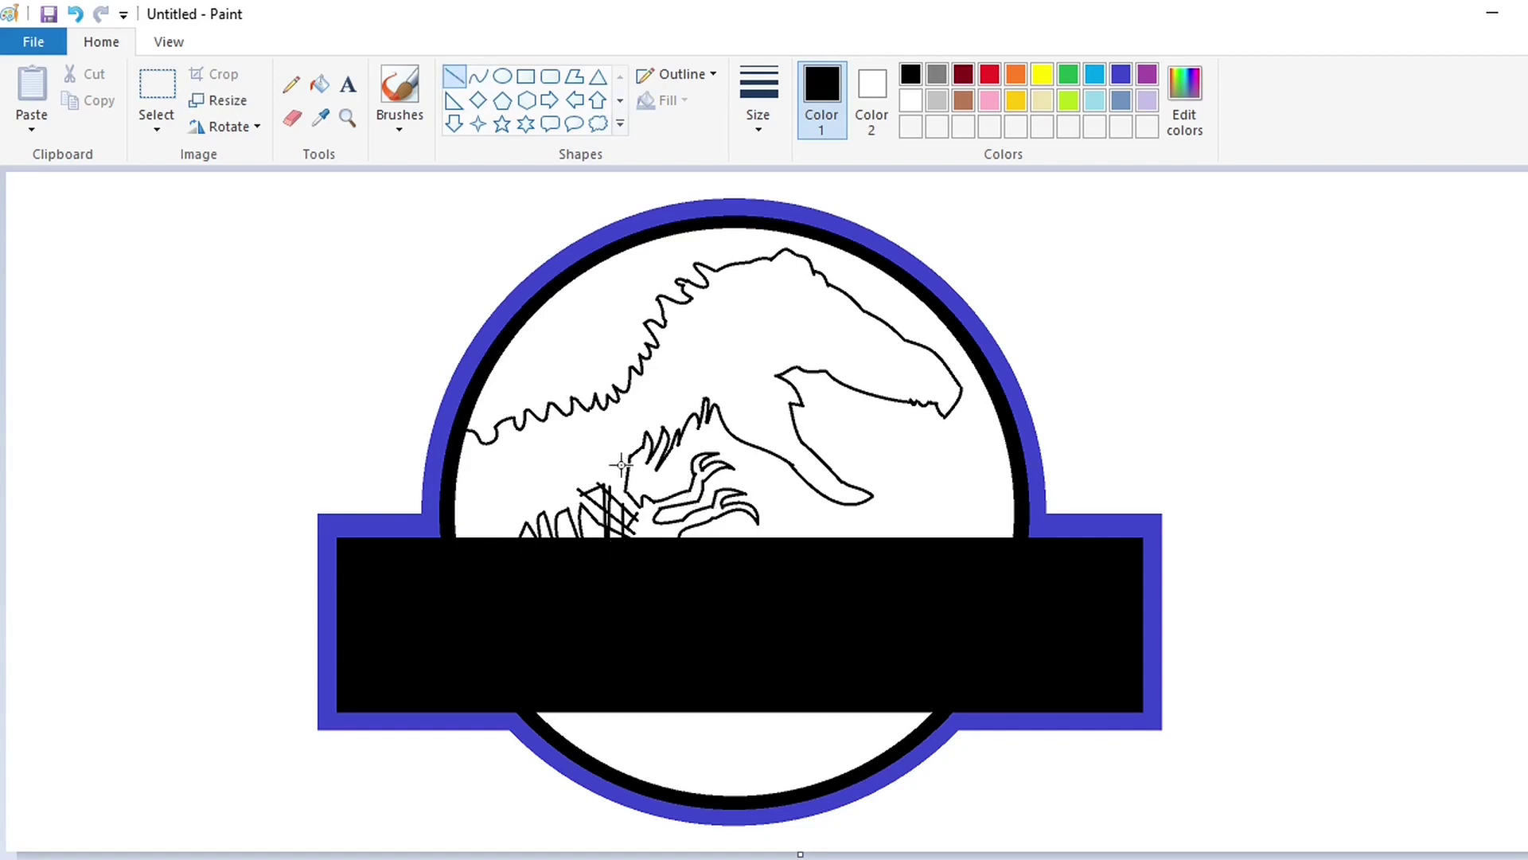
Draw crossing straight bones from the rib cage up to the shoulder, with a small round joint above them.
mouse_move(620, 452)
left_mouse_down()
mouse_move(623, 488)
mouse_move(605, 445)
mouse_move(610, 468)
left_mouse_up()
left_click(720, 470)
left_click(713, 478)
left_click(718, 466)
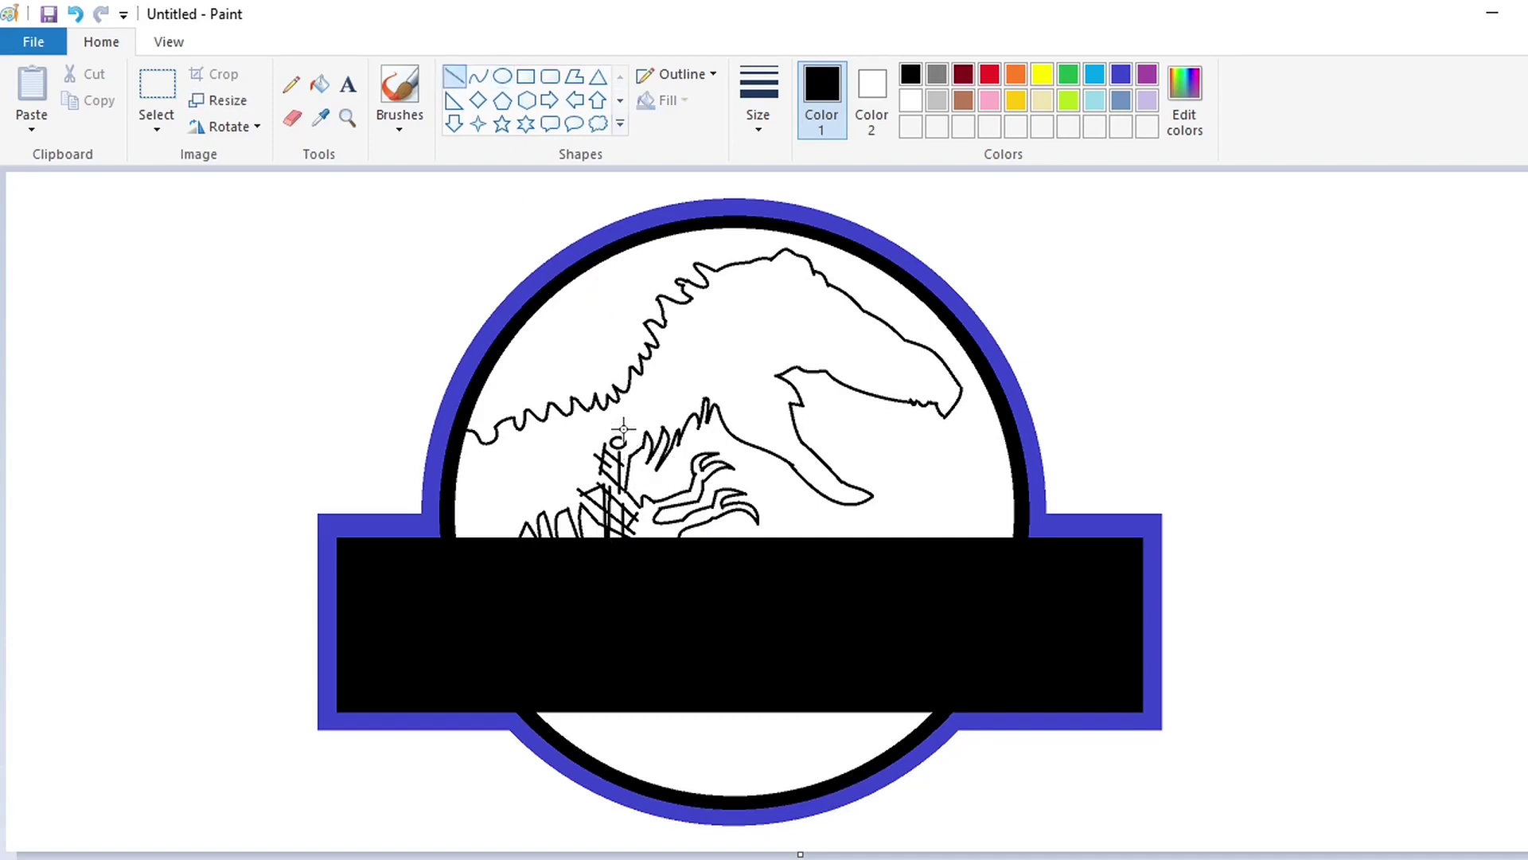
left_click_drag(622, 430, 612, 462)
left_click(730, 486)
Draw a tiny blue mark between the spikes under the neck at the thickest line size.
left_click(1120, 74)
left_click_drag(671, 422, 671, 429)
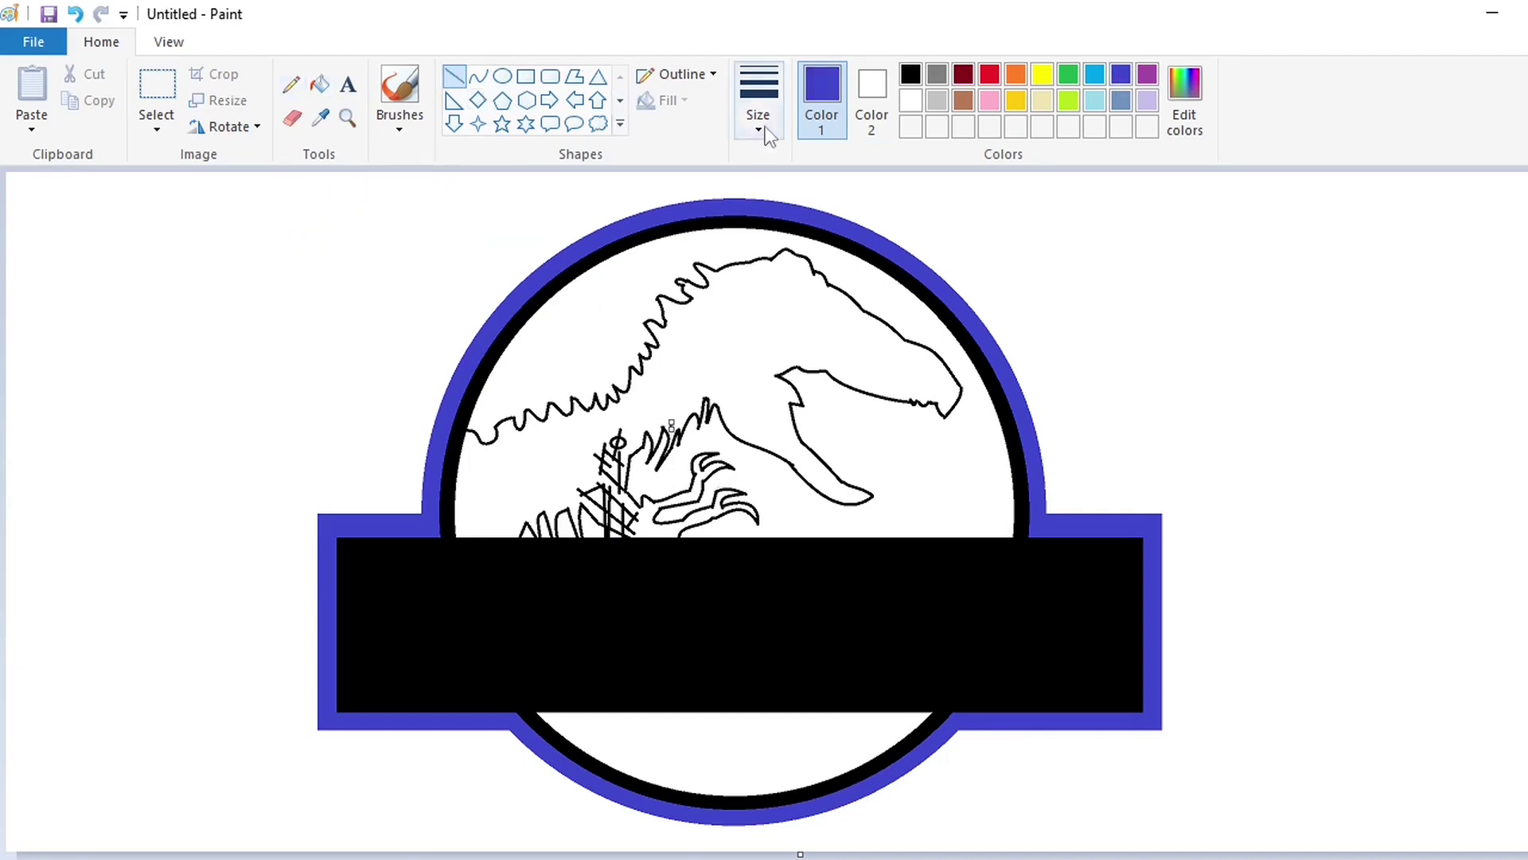
left_click(765, 135)
left_click(812, 314)
Draw the outer edge of the rear skull opening with black curves at a thinner line size, undoing a misplaced one.
left_click(478, 76)
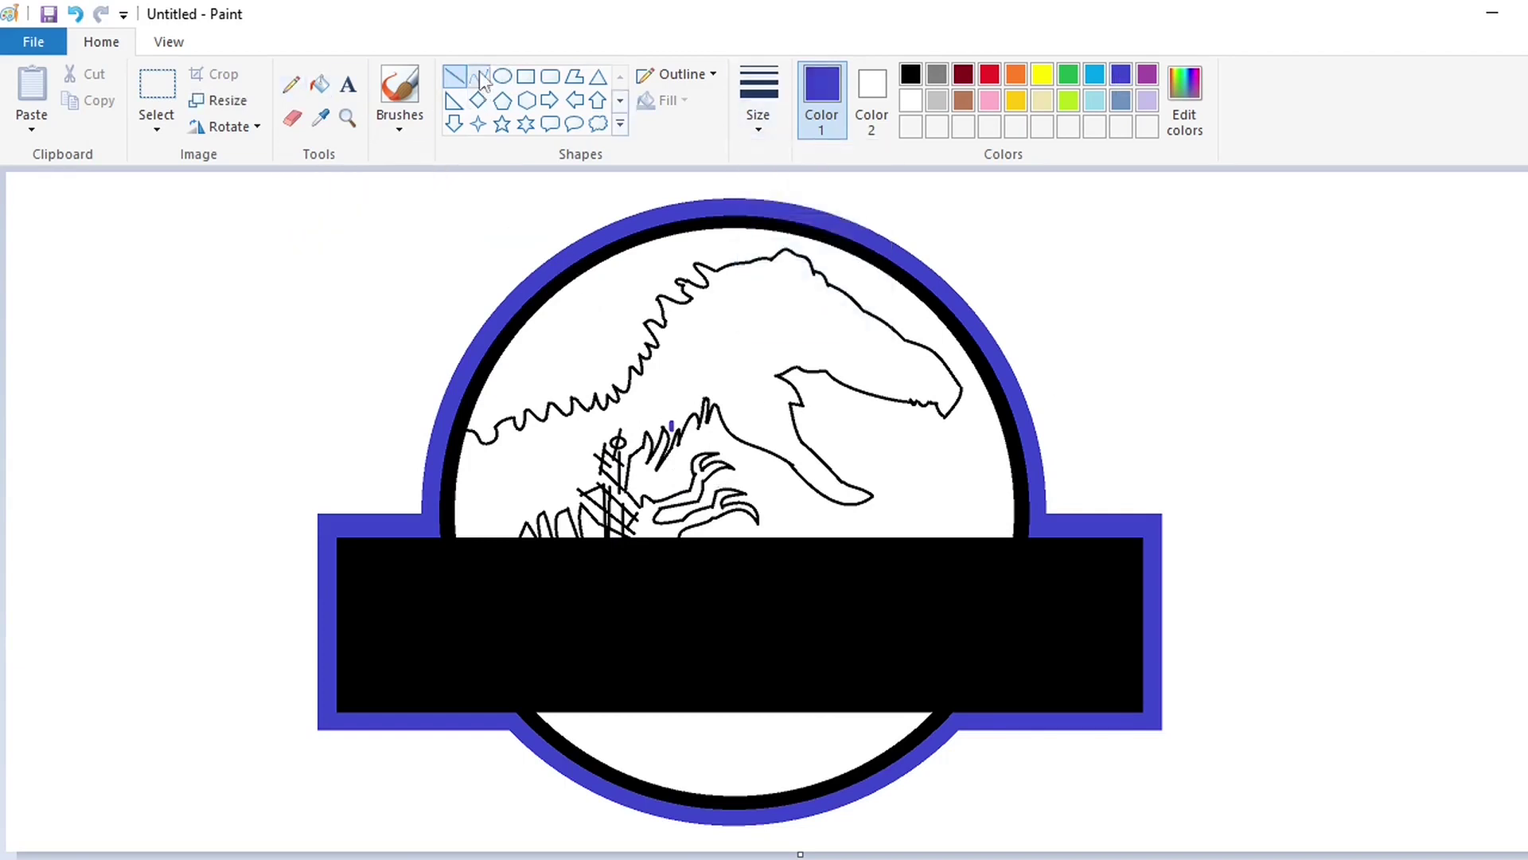
left_click(911, 74)
left_click(758, 124)
left_click(792, 259)
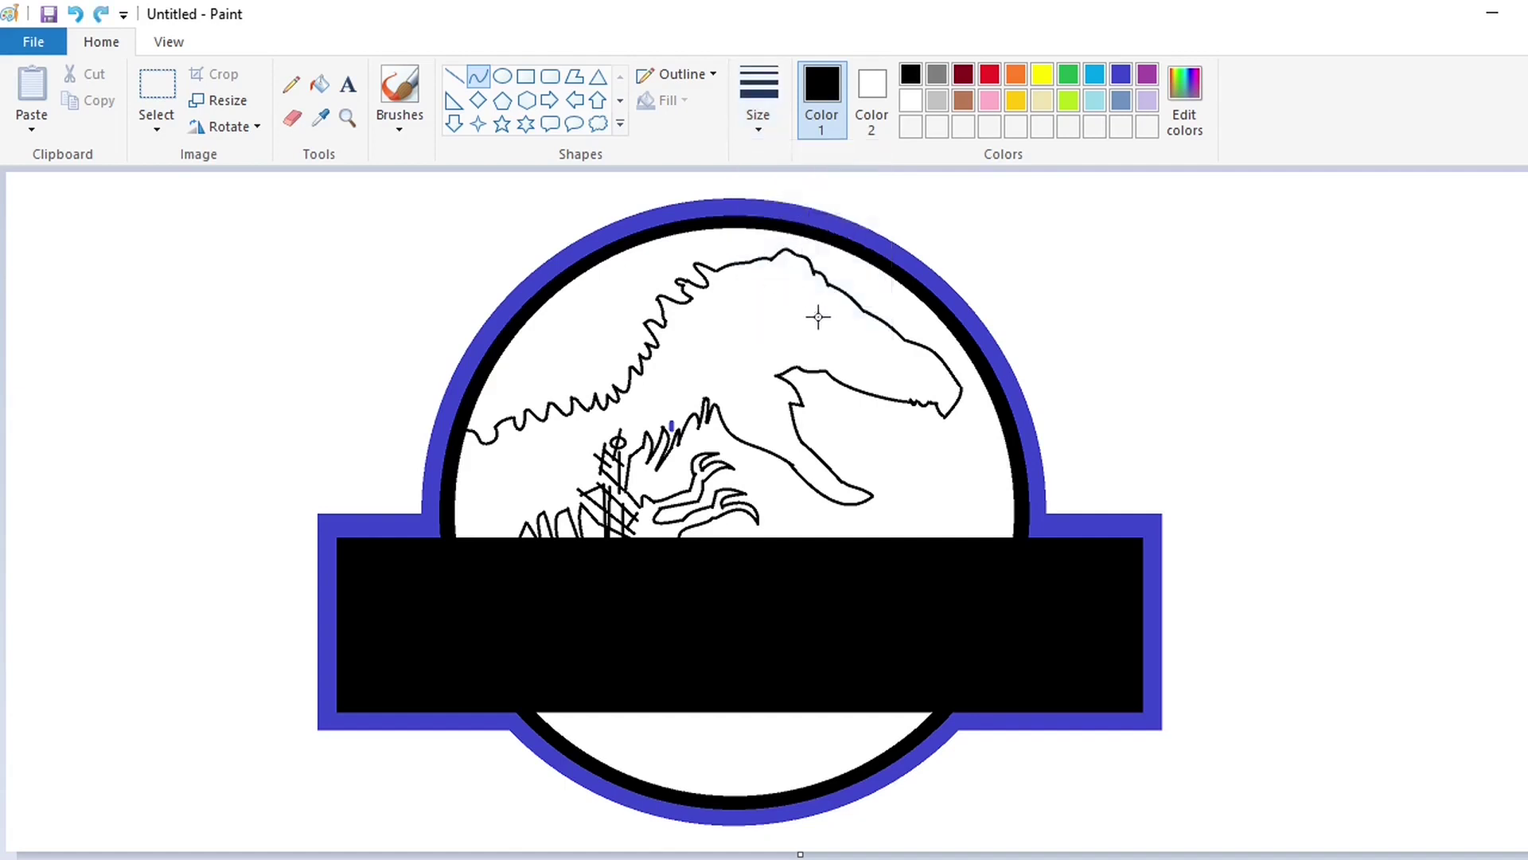
mouse_move(814, 288)
left_mouse_down()
mouse_move(801, 340)
mouse_move(829, 314)
mouse_move(785, 286)
left_mouse_up()
left_click(829, 314)
left_click(994, 302)
left_click(789, 296)
left_click(942, 318)
key("ctrl+z")
left_click(785, 287)
left_click(936, 300)
Close the rear skull opening with short curves along its lower lobe and inner edge.
left_click_drag(800, 340, 802, 316)
left_click_drag(800, 323, 782, 328)
left_click(781, 328)
left_click(921, 293)
scroll(1477, 750, "up", 1, "ctrl")
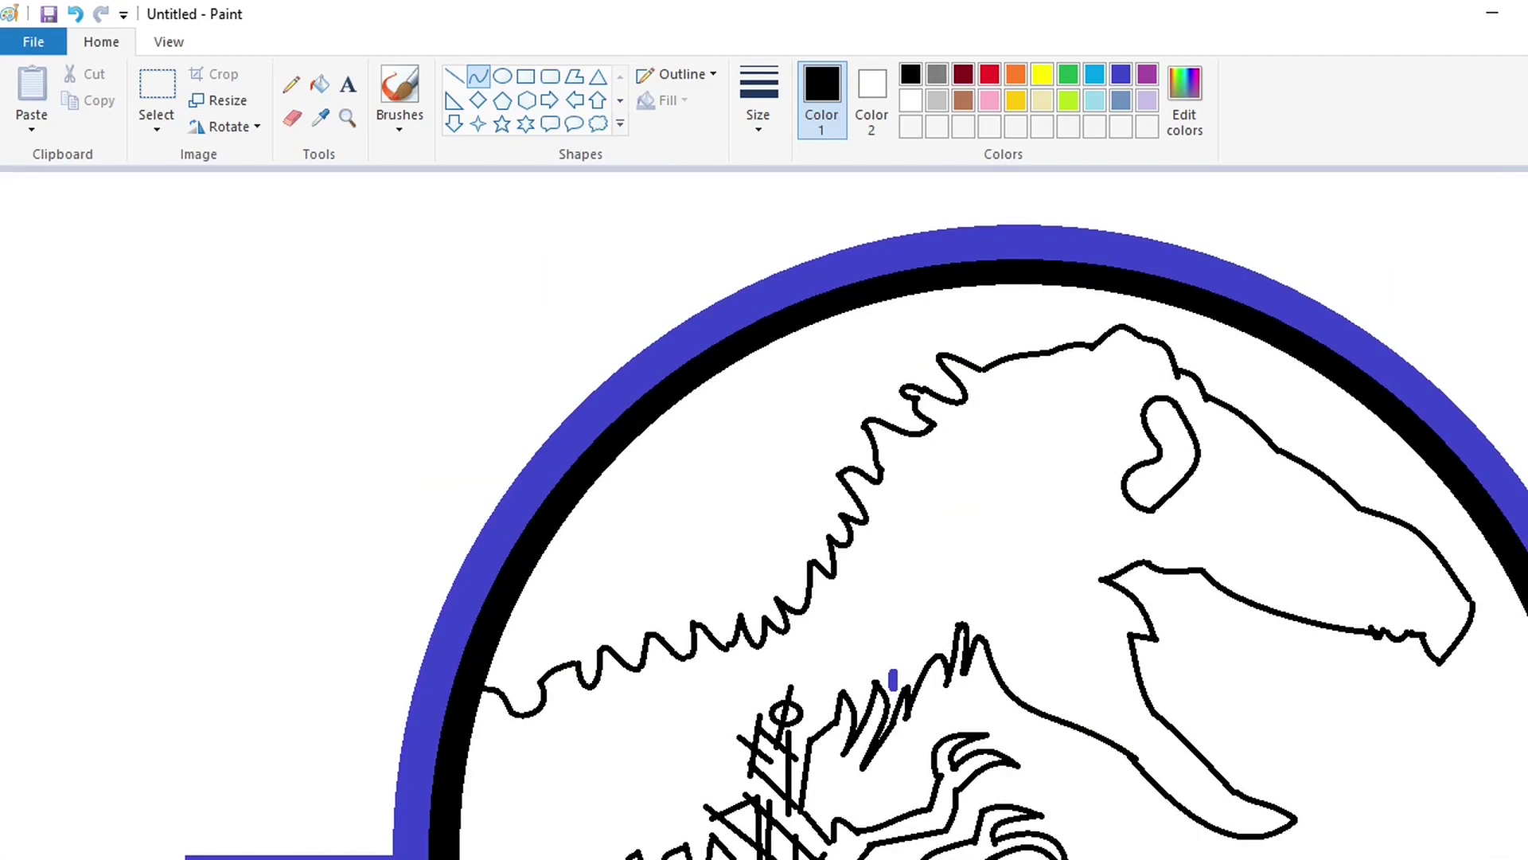
scroll(847, 396, "down", 1, "ctrl")
left_click(758, 119)
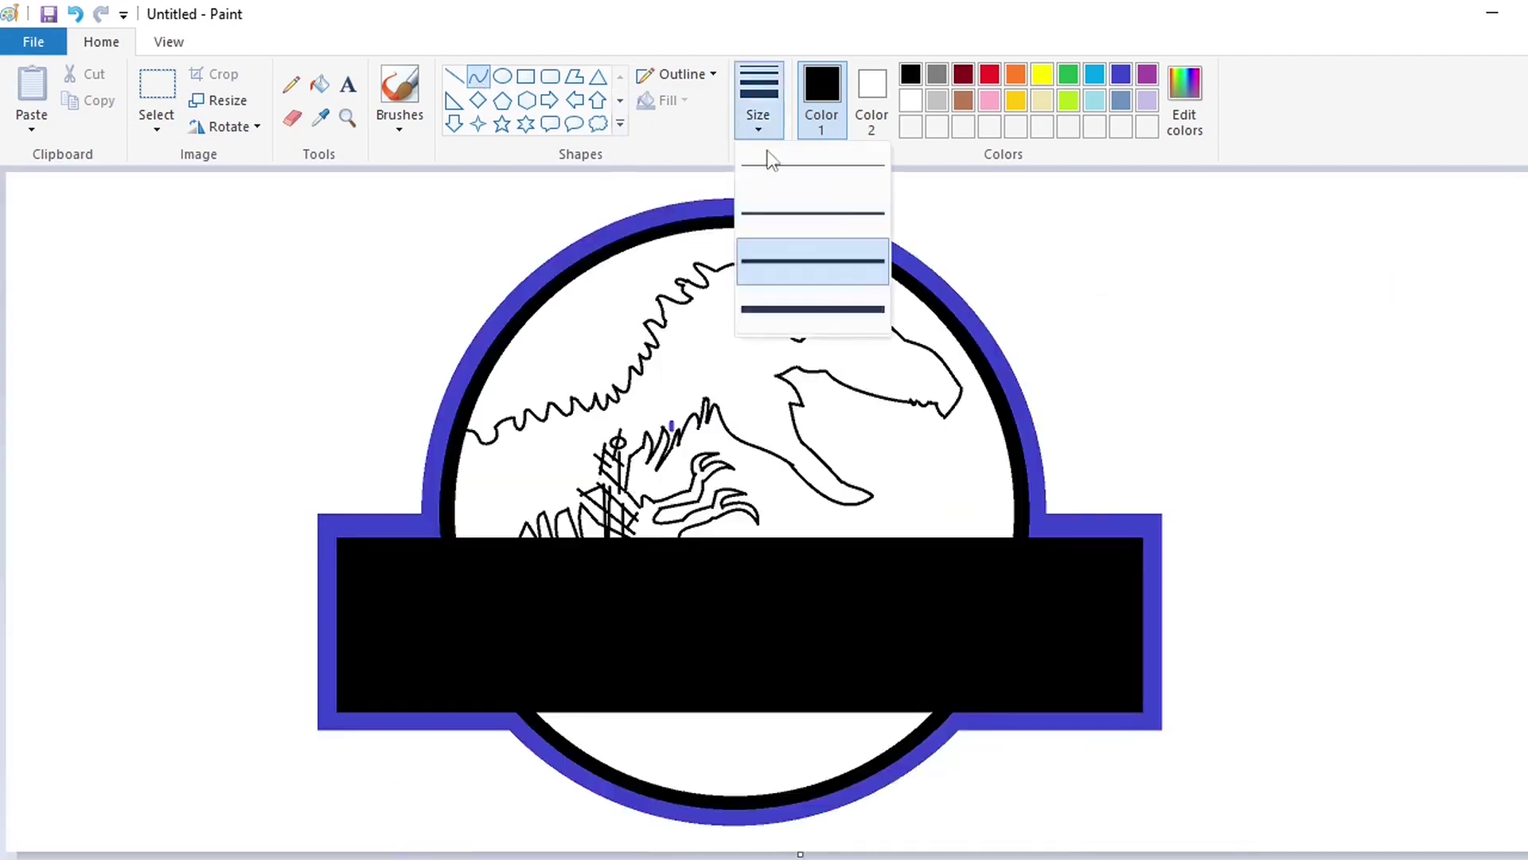
left_click(812, 309)
left_click_drag(930, 426, 1021, 393)
key("ctrl+z")
Draw short slanted teeth under the front of the upper jaw with straight black lines of varying thickness.
left_click(457, 85)
left_click(748, 120)
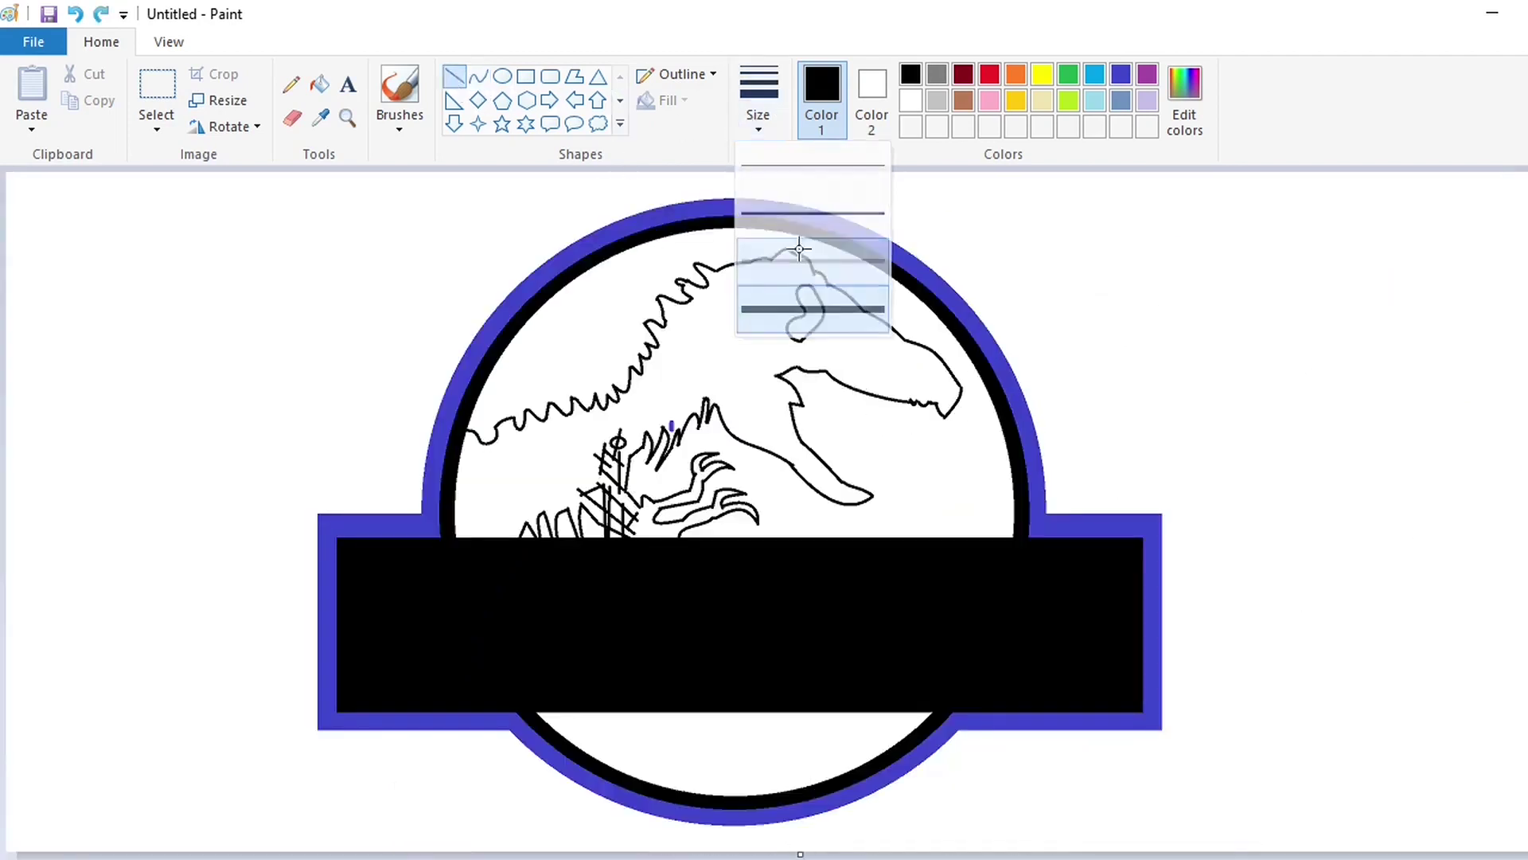
left_click(812, 214)
mouse_move(928, 429)
left_mouse_down()
mouse_move(954, 424)
mouse_move(910, 427)
mouse_move(903, 412)
left_mouse_up()
left_click(758, 111)
left_click(814, 263)
left_click(1030, 403)
left_click(758, 128)
left_click(813, 266)
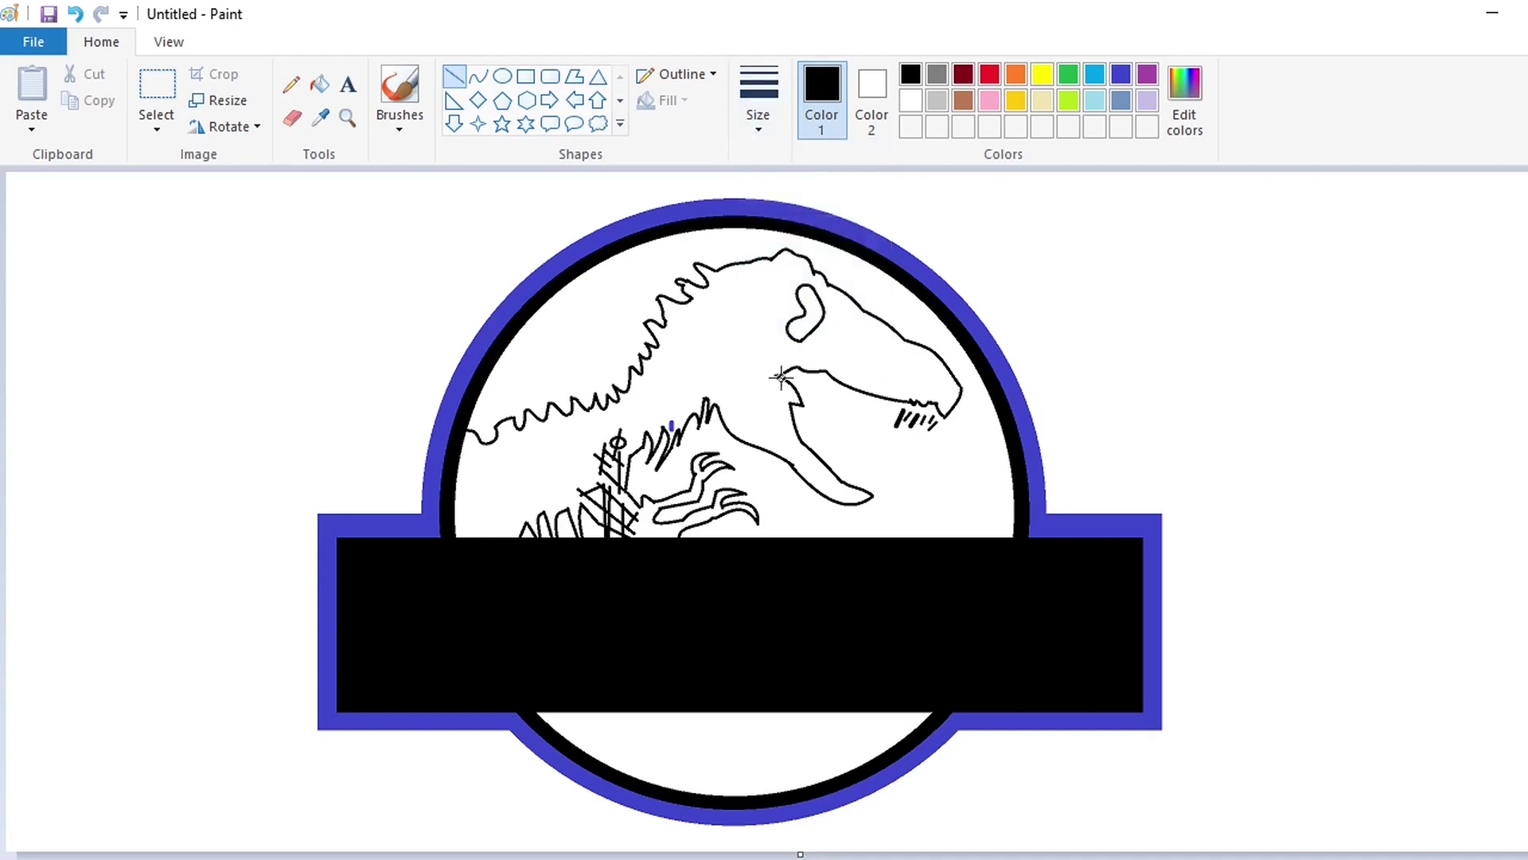
Trim the front upper teeth to points with white straight lines.
scroll(785, 828, "up", 1)
left_click_drag(785, 856, 1150, 856)
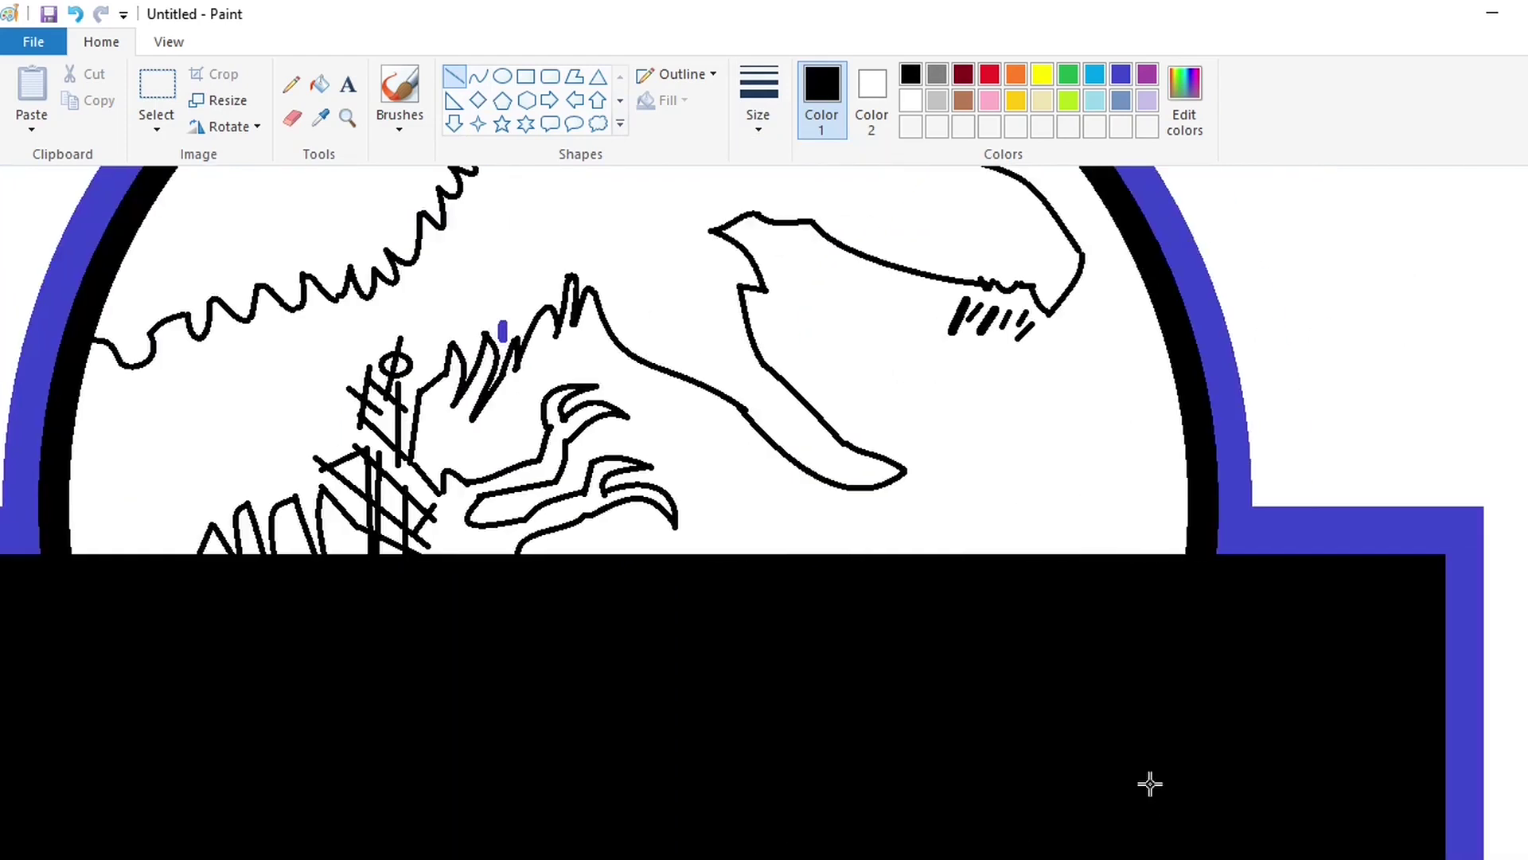
left_click(907, 102)
left_click(758, 112)
left_click(814, 266)
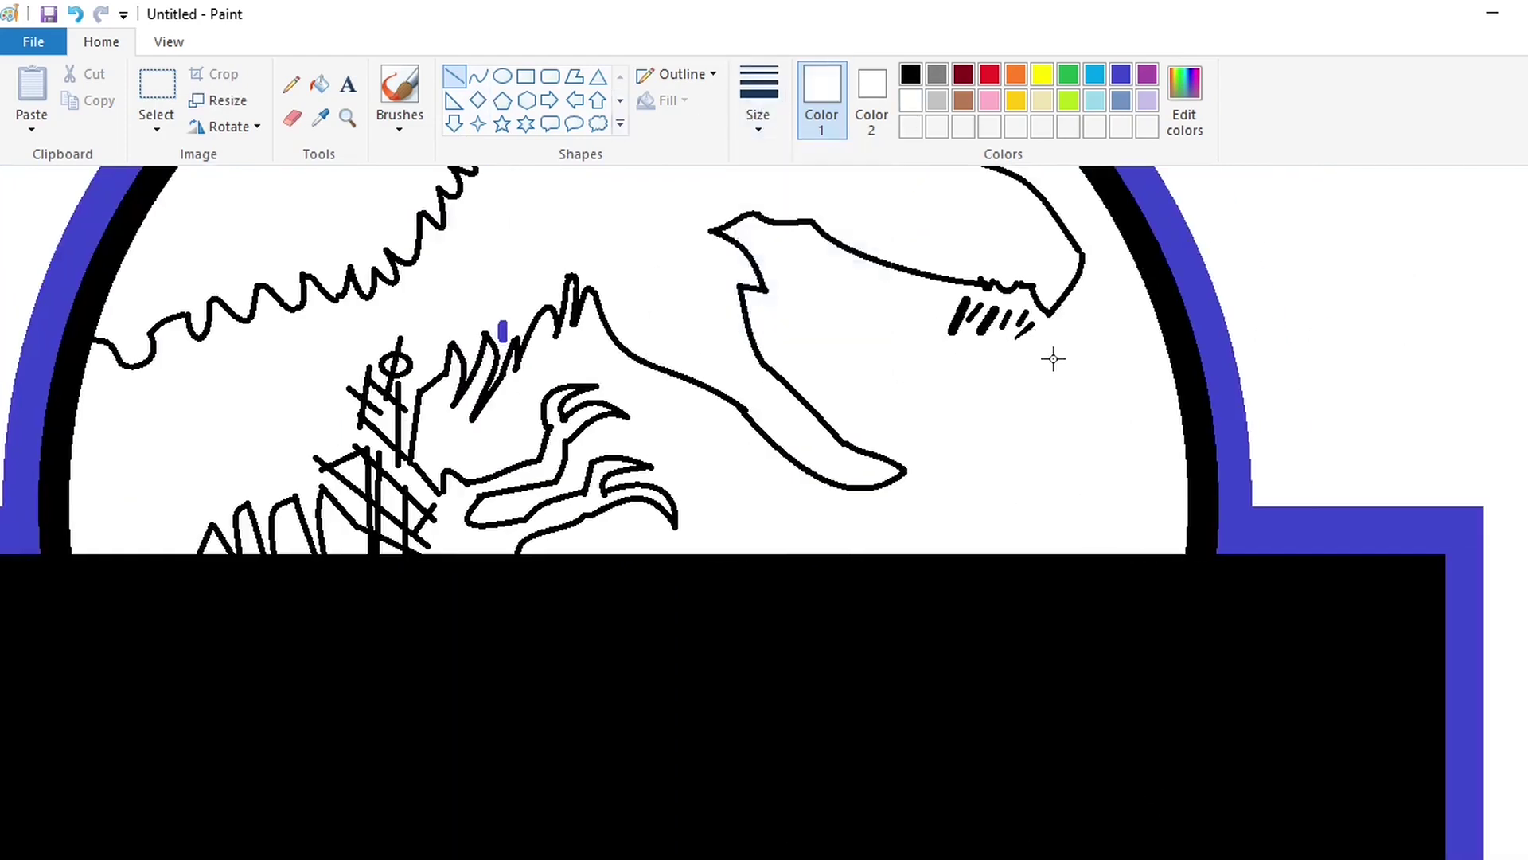
mouse_move(1031, 323)
left_mouse_down()
mouse_move(1019, 339)
mouse_move(948, 343)
left_mouse_up()
left_click(1079, 354)
left_click(1091, 352)
left_click(1084, 349)
scroll(1426, 728, "down", 1)
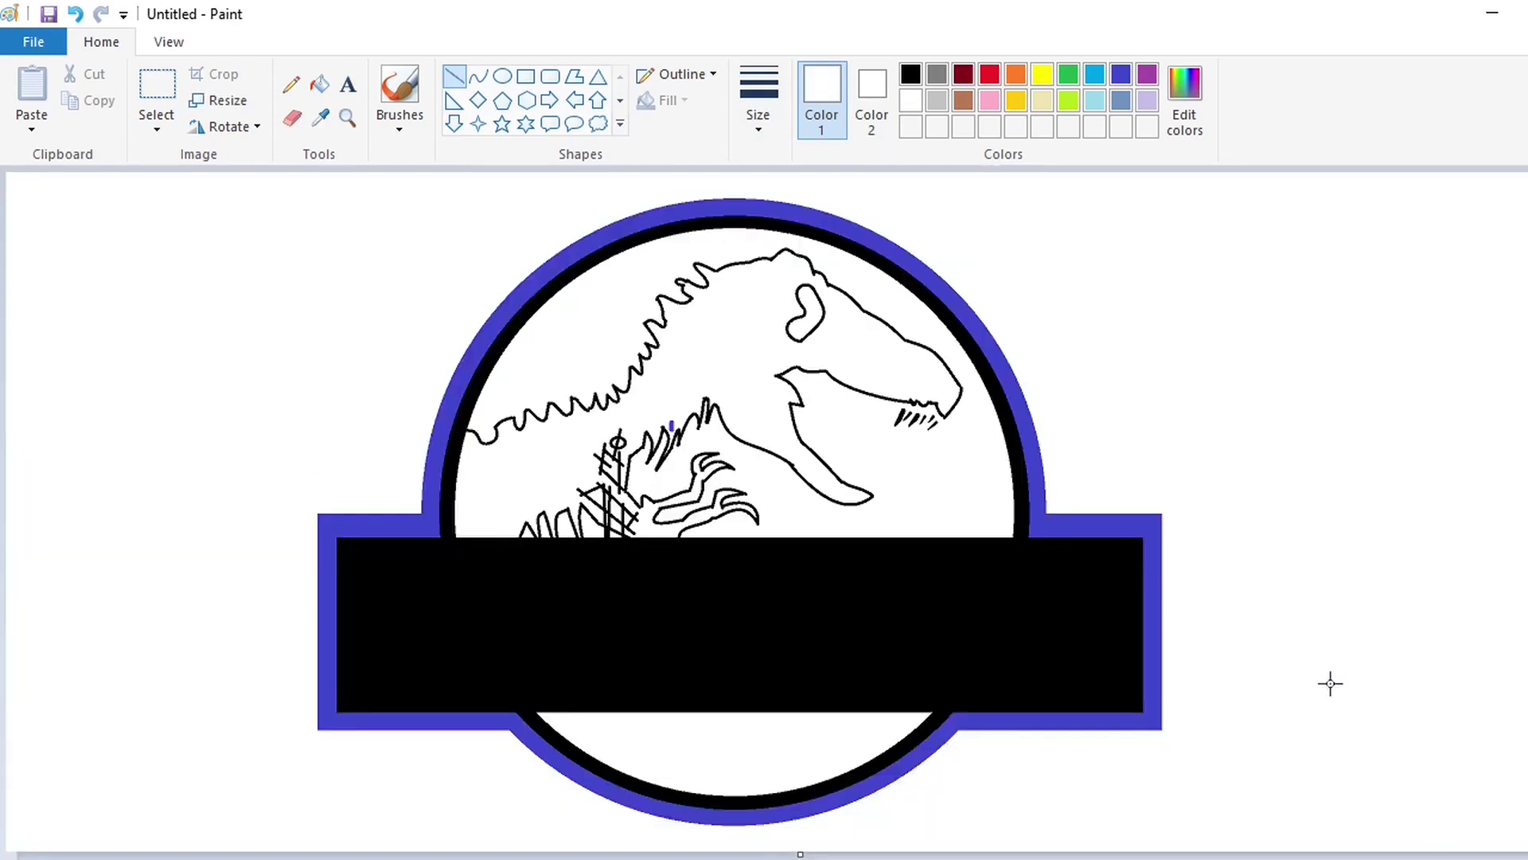
Extend the row of upper teeth toward the back of the jaw with short slanted black lines.
scroll(1330, 683, "up", 2)
scroll(1464, 819, "down", 2)
left_click(911, 74)
left_click(759, 120)
left_click(791, 252)
left_click_drag(890, 410, 858, 417)
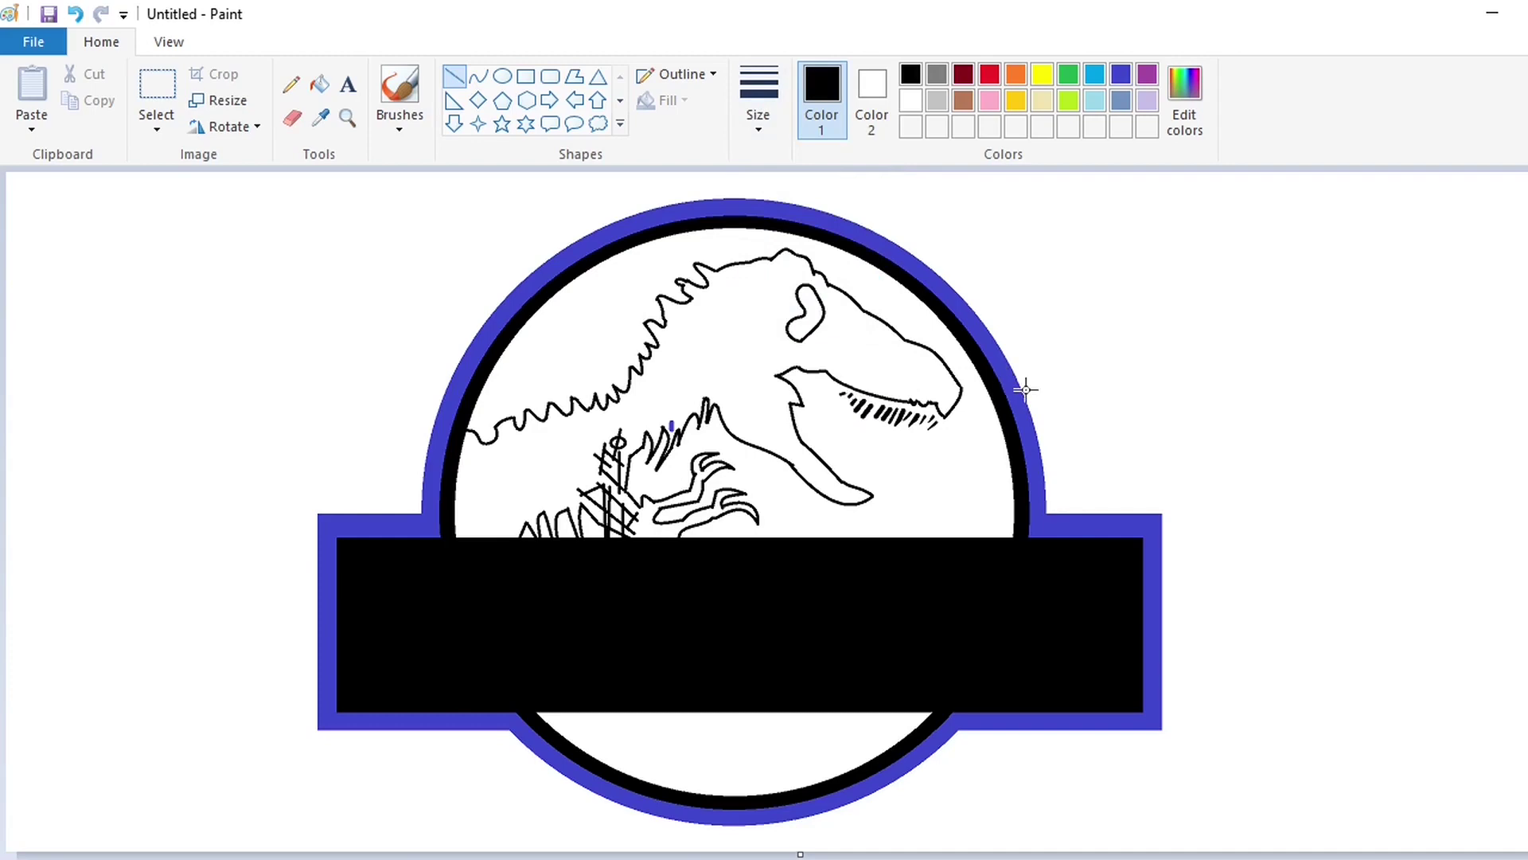
Taper the added upper teeth with white straight lines.
scroll(916, 695, "up", 1)
scroll(1190, 744, "up", 3)
left_click(748, 113)
left_click(791, 252)
left_click(909, 100)
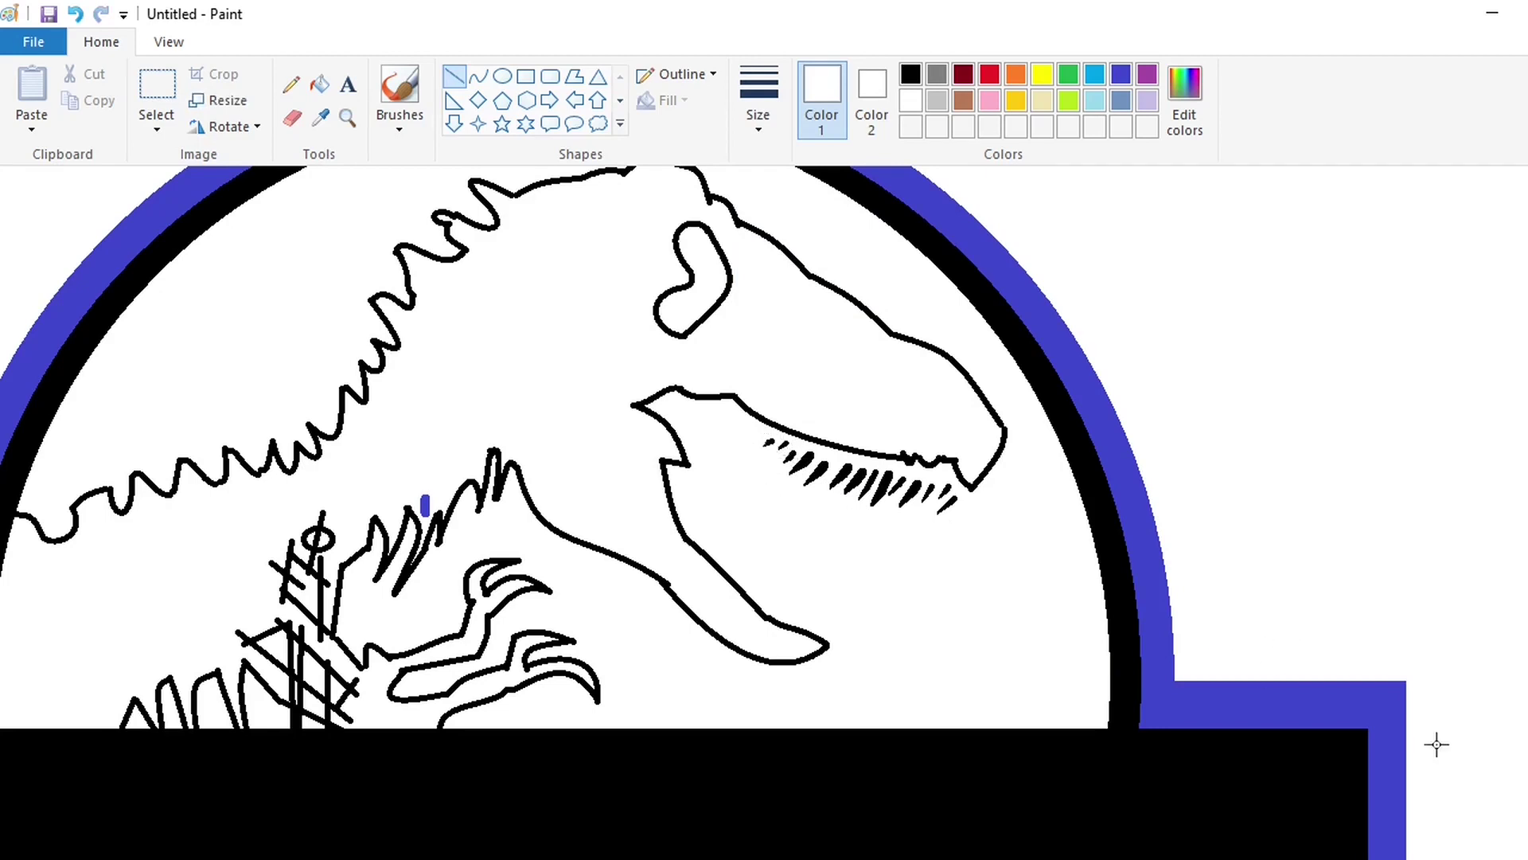
scroll(1437, 744, "down", 2)
Outline a second skull opening in front of the rear one with thin black curves.
left_click(478, 76)
left_click(758, 103)
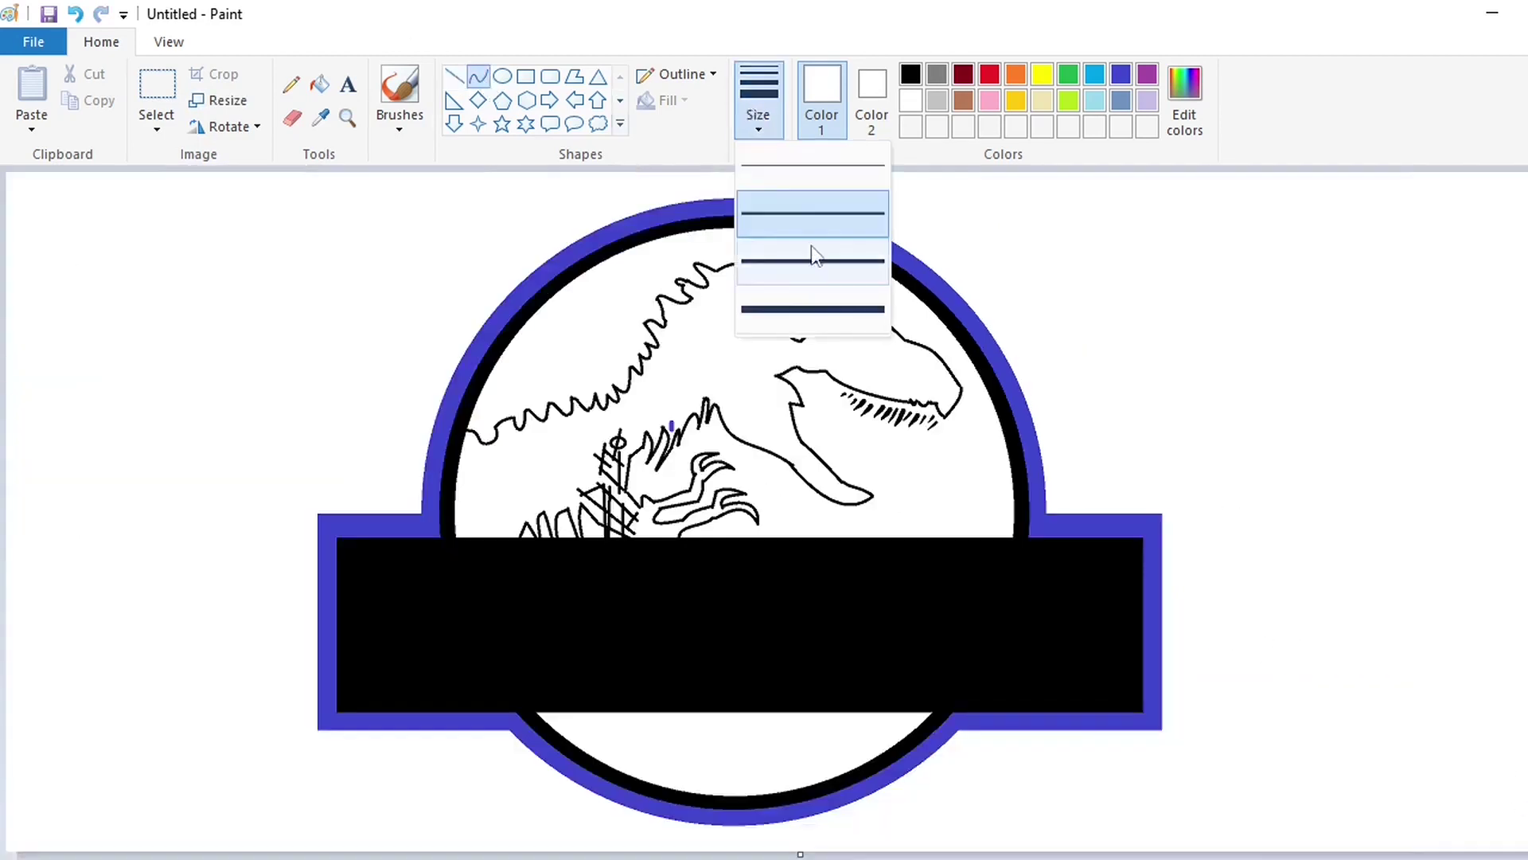
left_click(810, 222)
left_click(909, 74)
mouse_move(844, 308)
left_mouse_down()
mouse_move(870, 341)
mouse_move(842, 314)
mouse_move(839, 332)
left_mouse_up()
left_click(852, 326)
mouse_move(839, 321)
left_mouse_down()
mouse_move(835, 301)
mouse_move(869, 374)
left_mouse_up()
left_click(829, 308)
left_click(1023, 328)
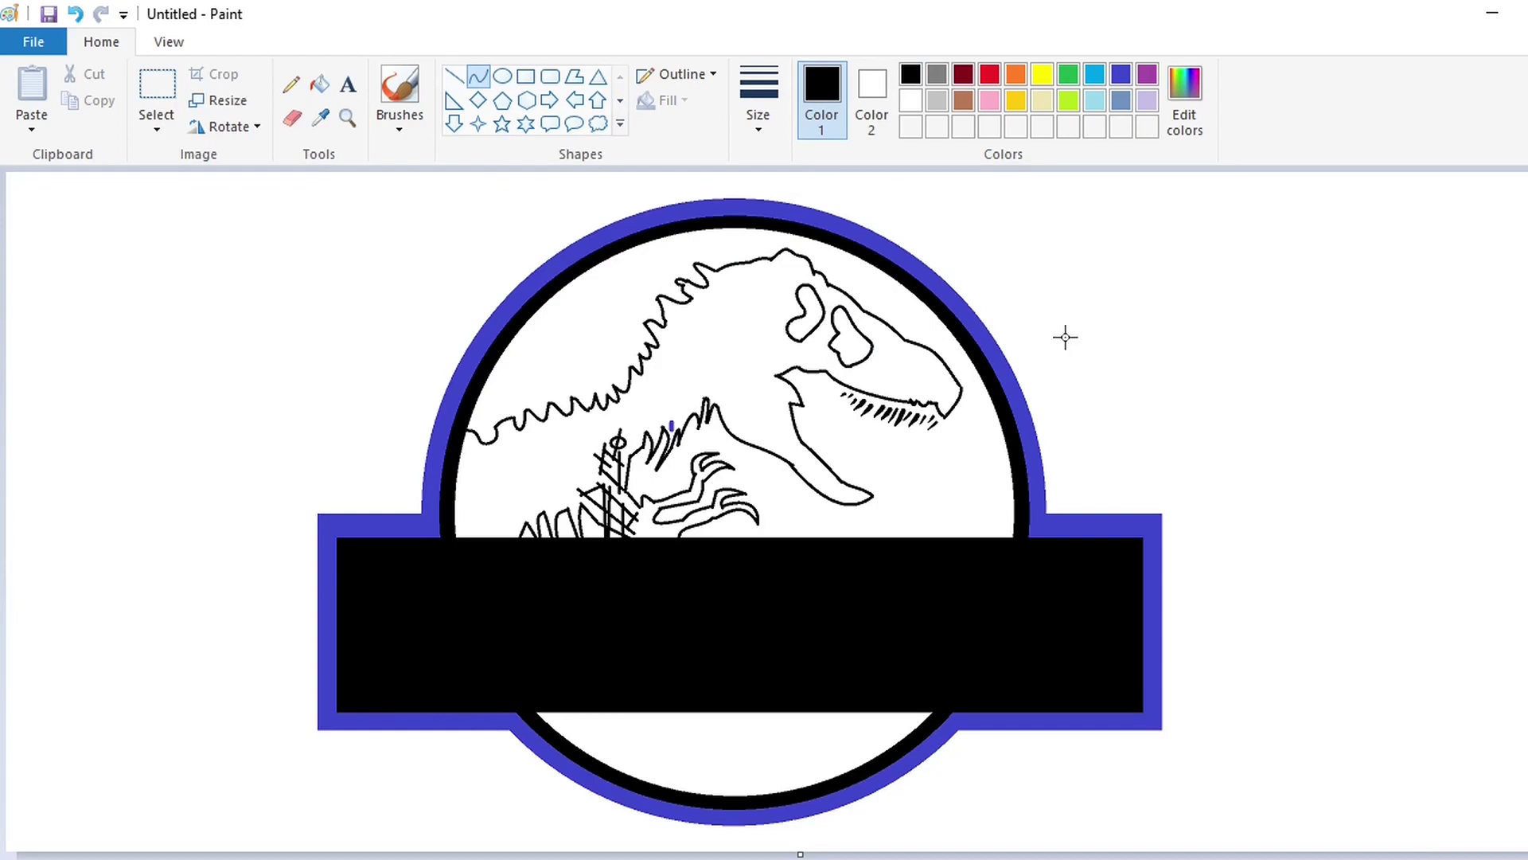
Undo the last curve of the second skull opening and close its rear edge with a small notch.
key("ctrl+z")
scroll(893, 355, "up", 3)
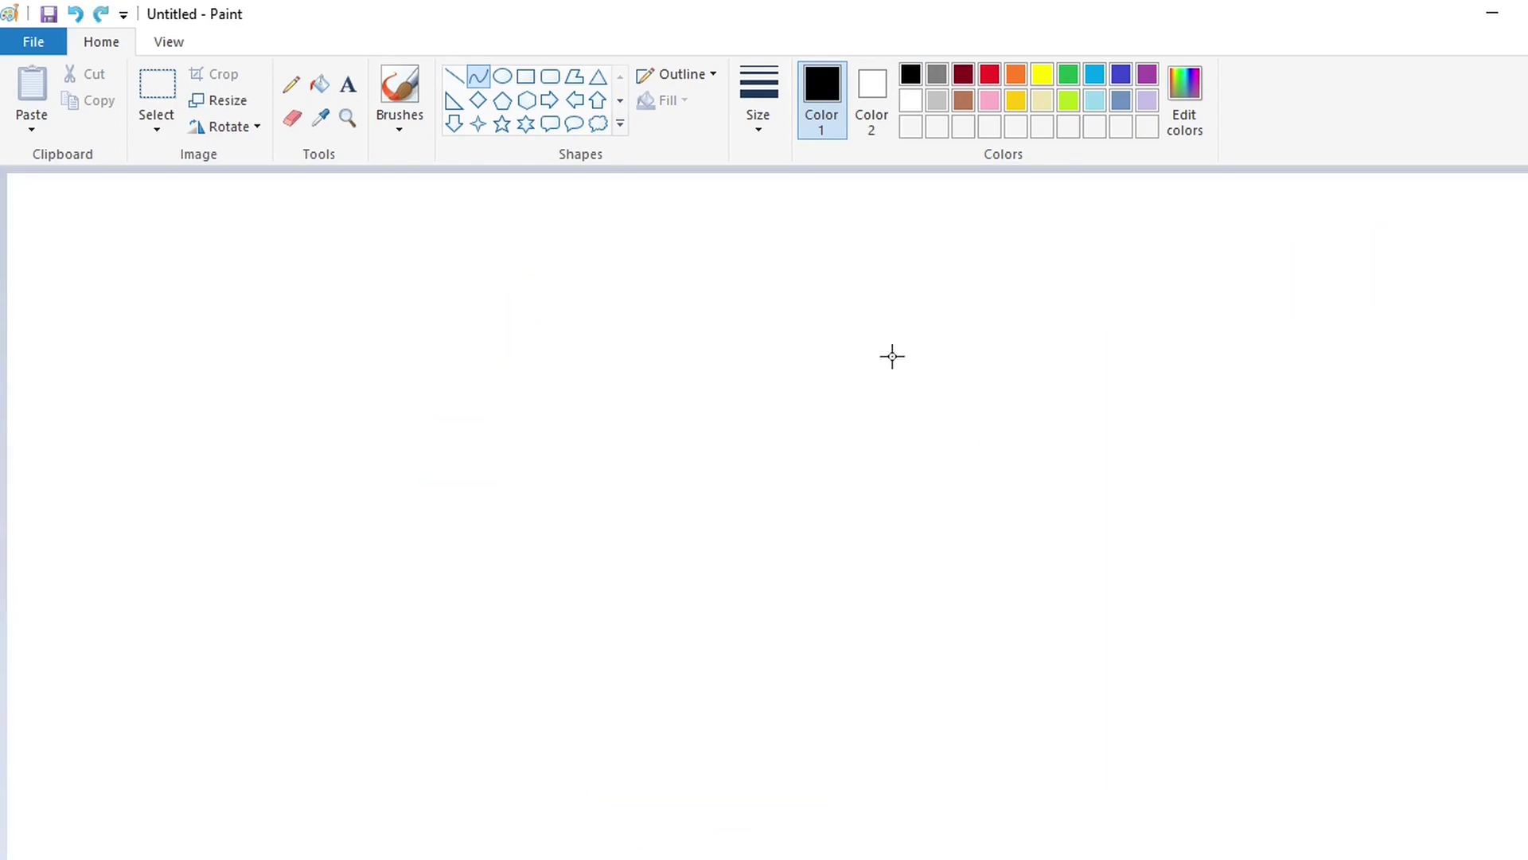
scroll(1287, 770, "down", 3)
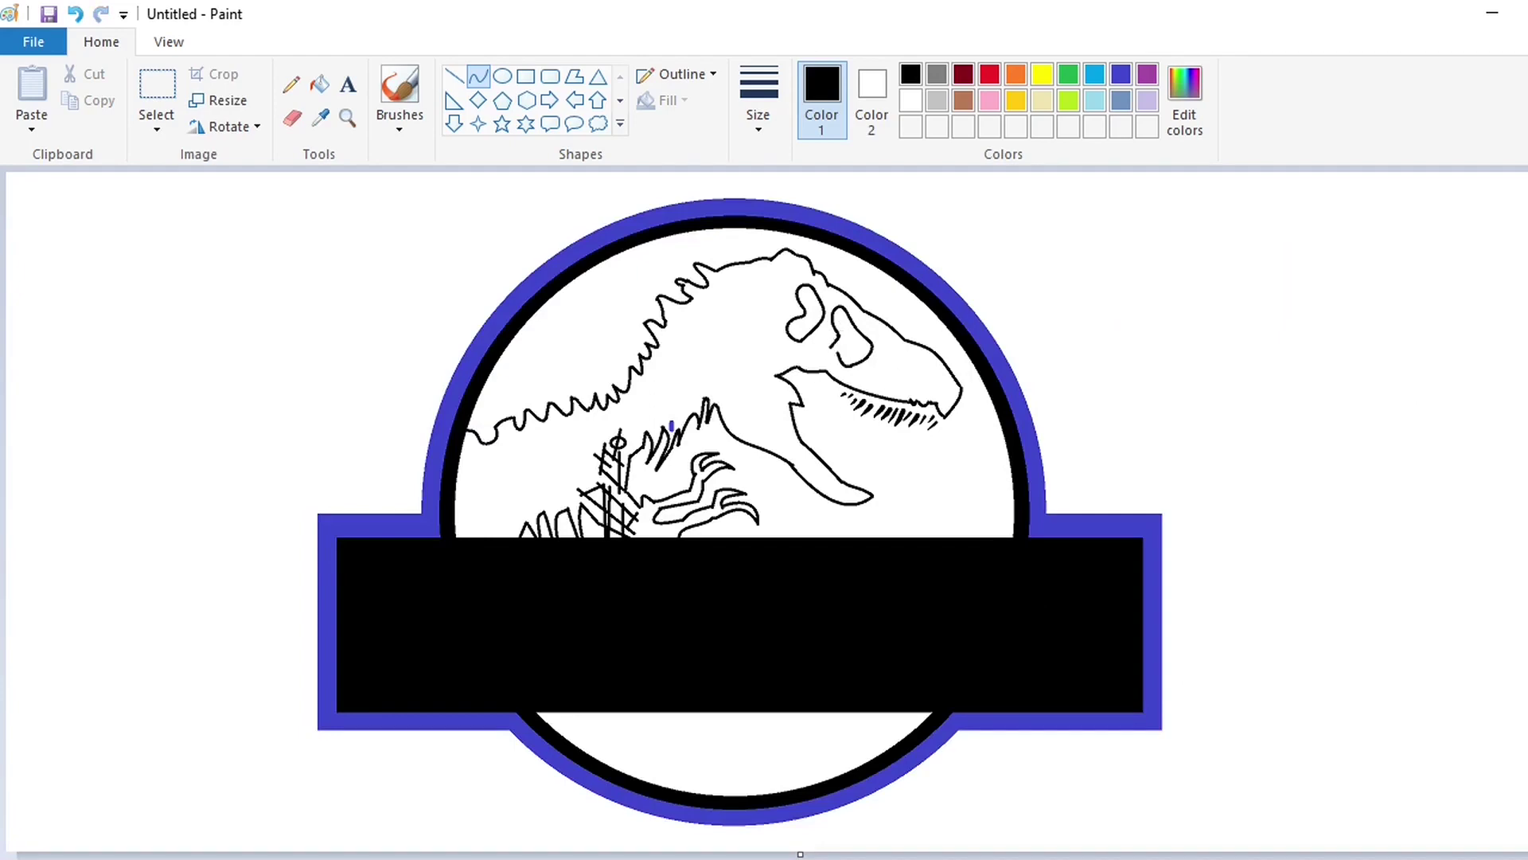
scroll(1146, 699, "up", 1)
scroll(1147, 699, "up", 2)
Outline a small almond-shaped third opening in the snout with black curves.
left_click_drag(865, 349, 874, 357)
scroll(1247, 621, "up", 2)
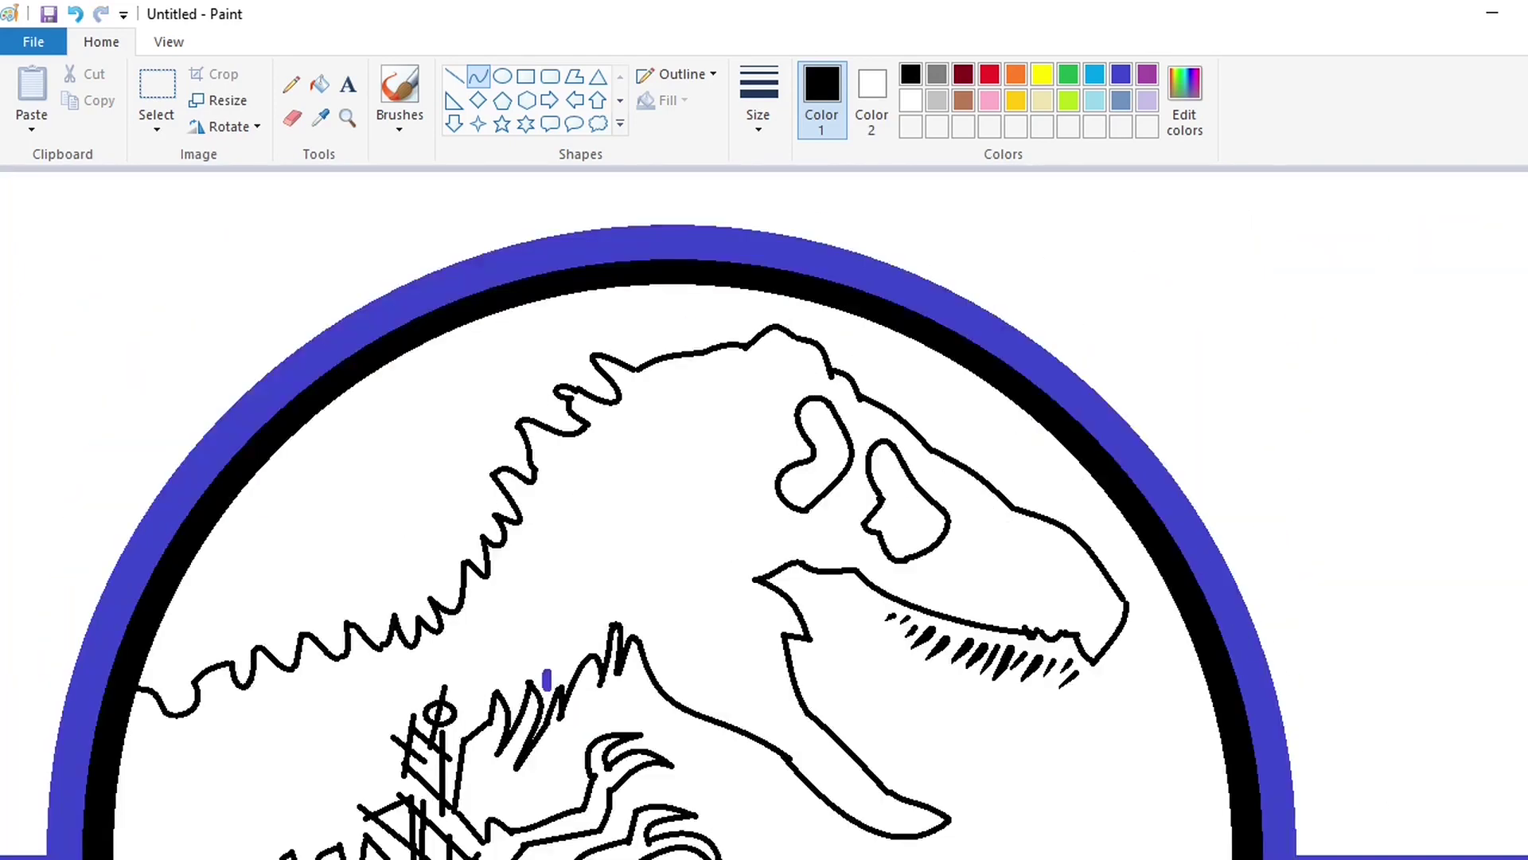
scroll(827, 340, "down", 2)
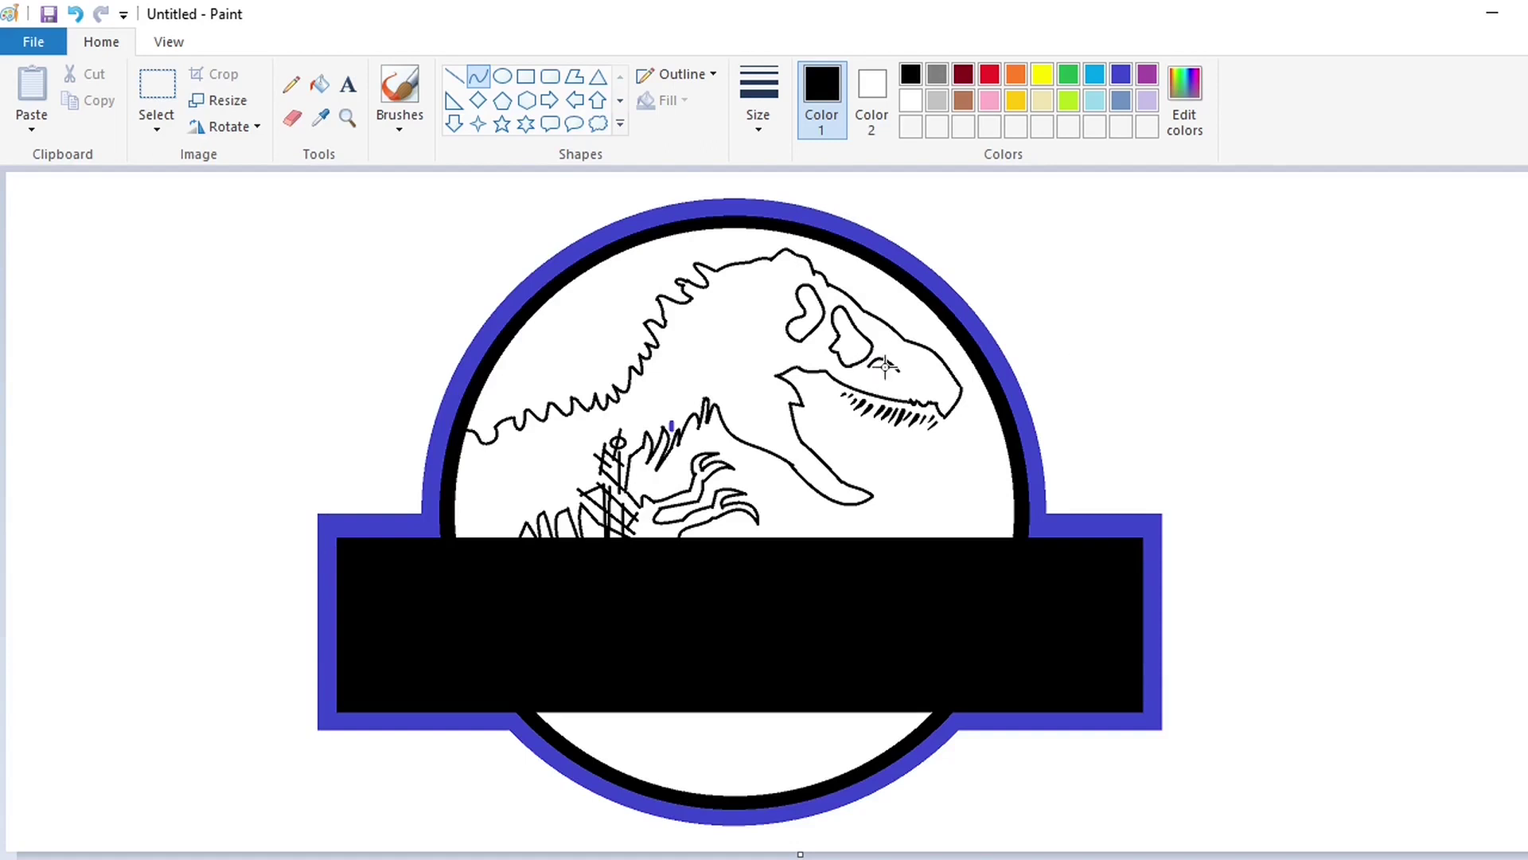
left_click_drag(882, 366, 883, 374)
Draw short straight black teeth rising from the front end of the lower jaw, undoing a stray mark.
left_click(455, 76)
left_click(759, 120)
left_click(791, 230)
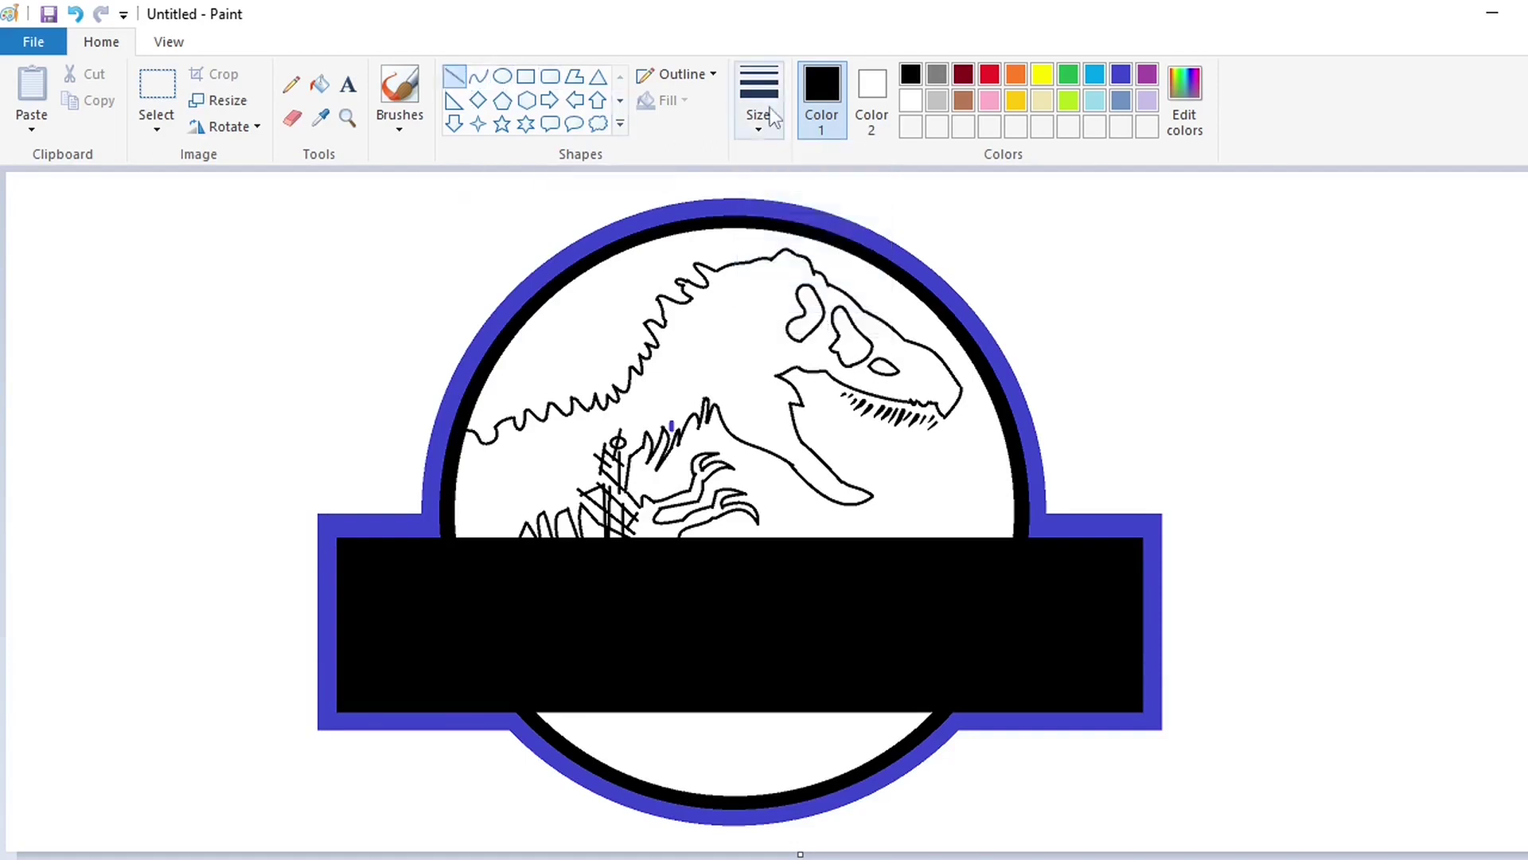
left_click(792, 278)
key("ctrl+z")
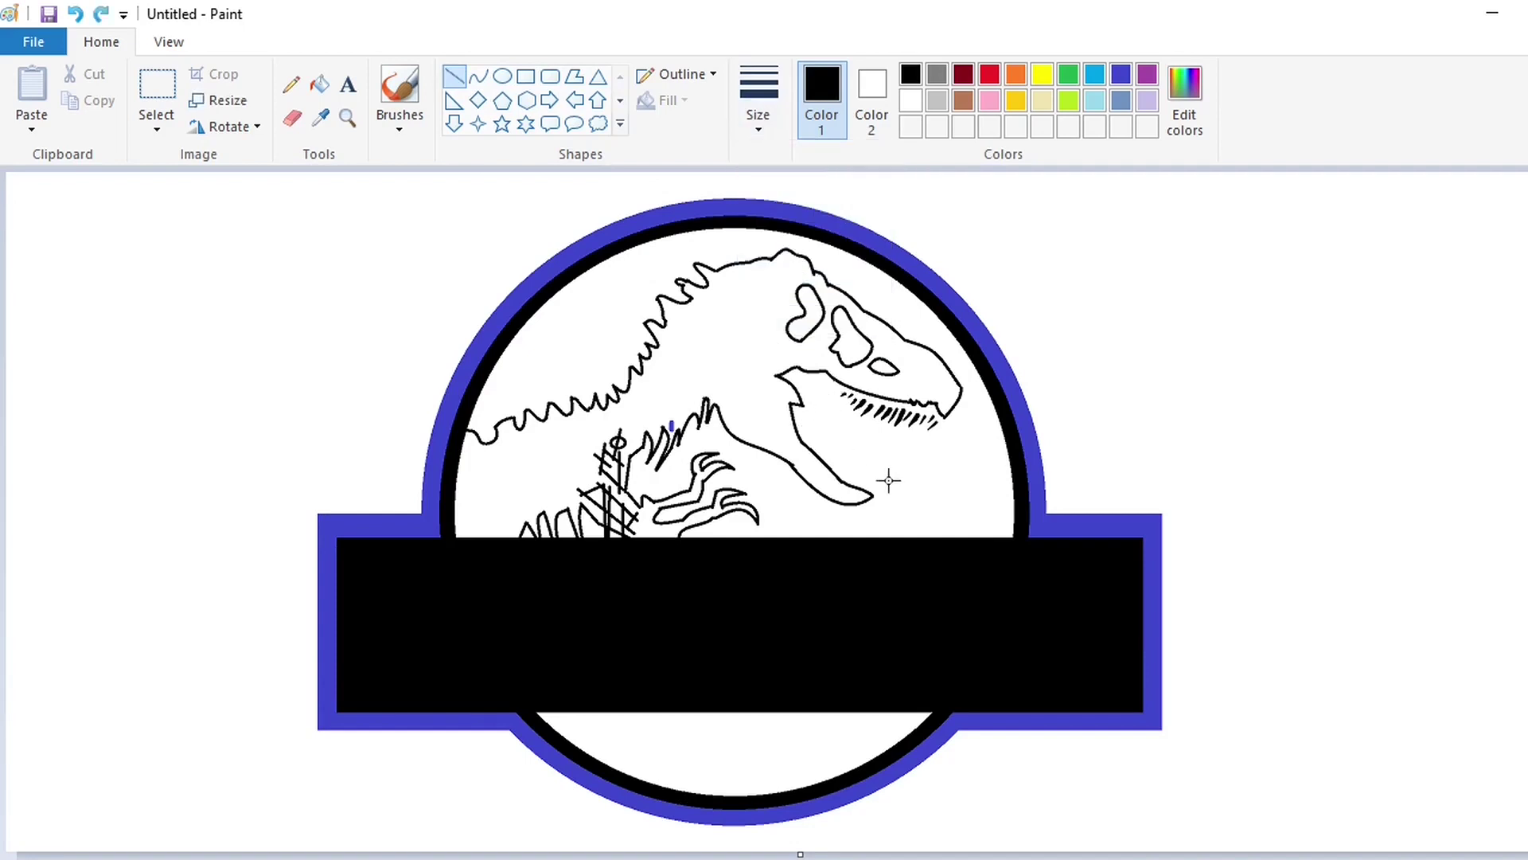
left_click_drag(878, 481, 874, 488)
mouse_move(867, 484)
left_mouse_down()
mouse_move(873, 465)
mouse_move(849, 483)
left_mouse_up()
left_click(947, 467)
Add the remaining lower teeth back toward the jaw hinge, varying their line thickness and length.
left_click(758, 111)
left_click(796, 255)
left_click(943, 470)
left_click(758, 115)
left_click(804, 259)
scroll(656, 342, "up", 1)
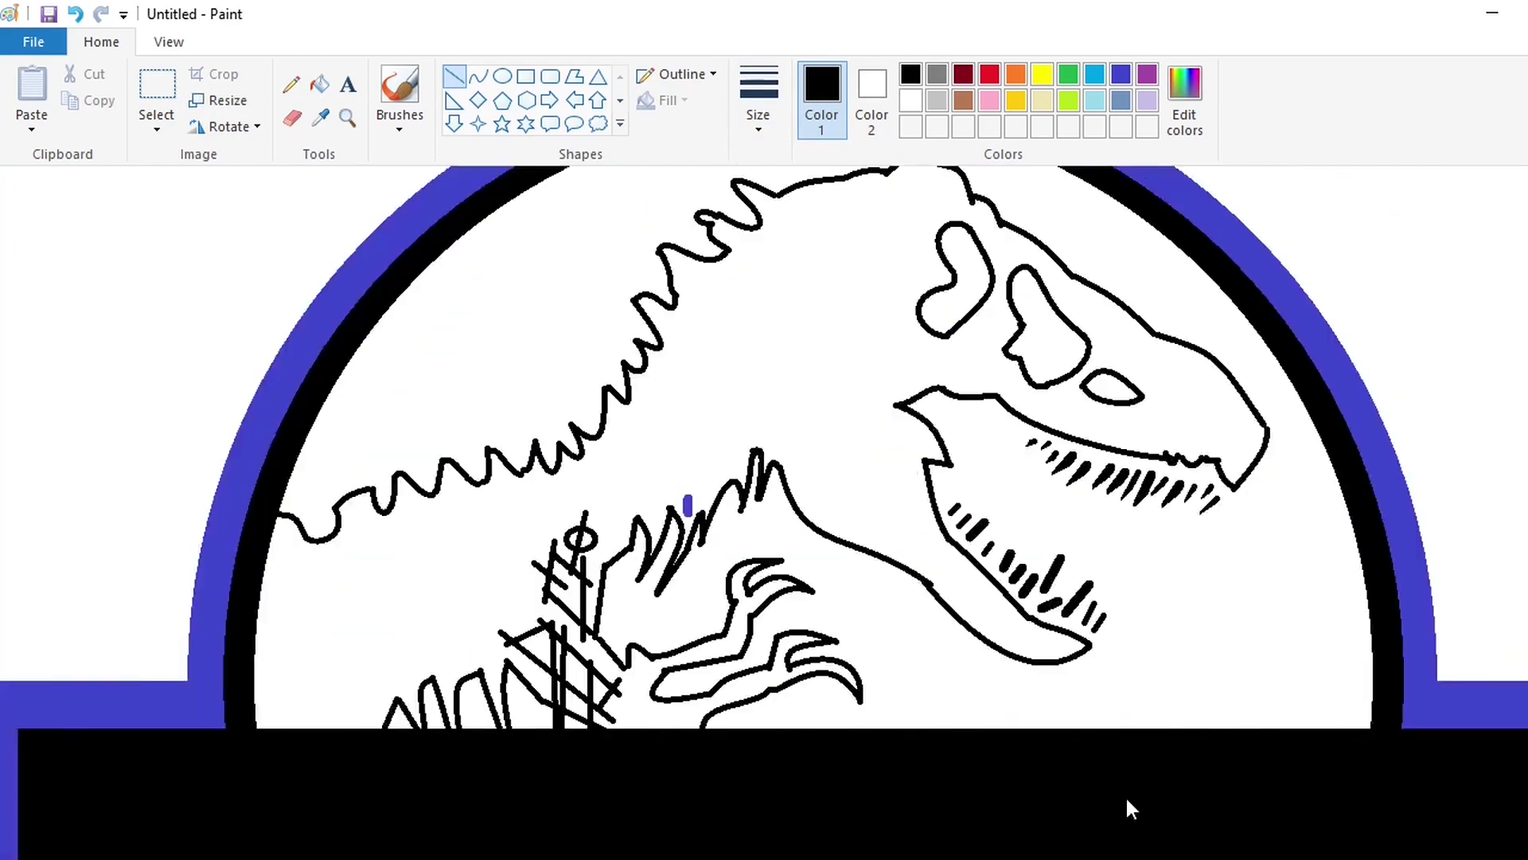
left_click(759, 115)
left_click(806, 223)
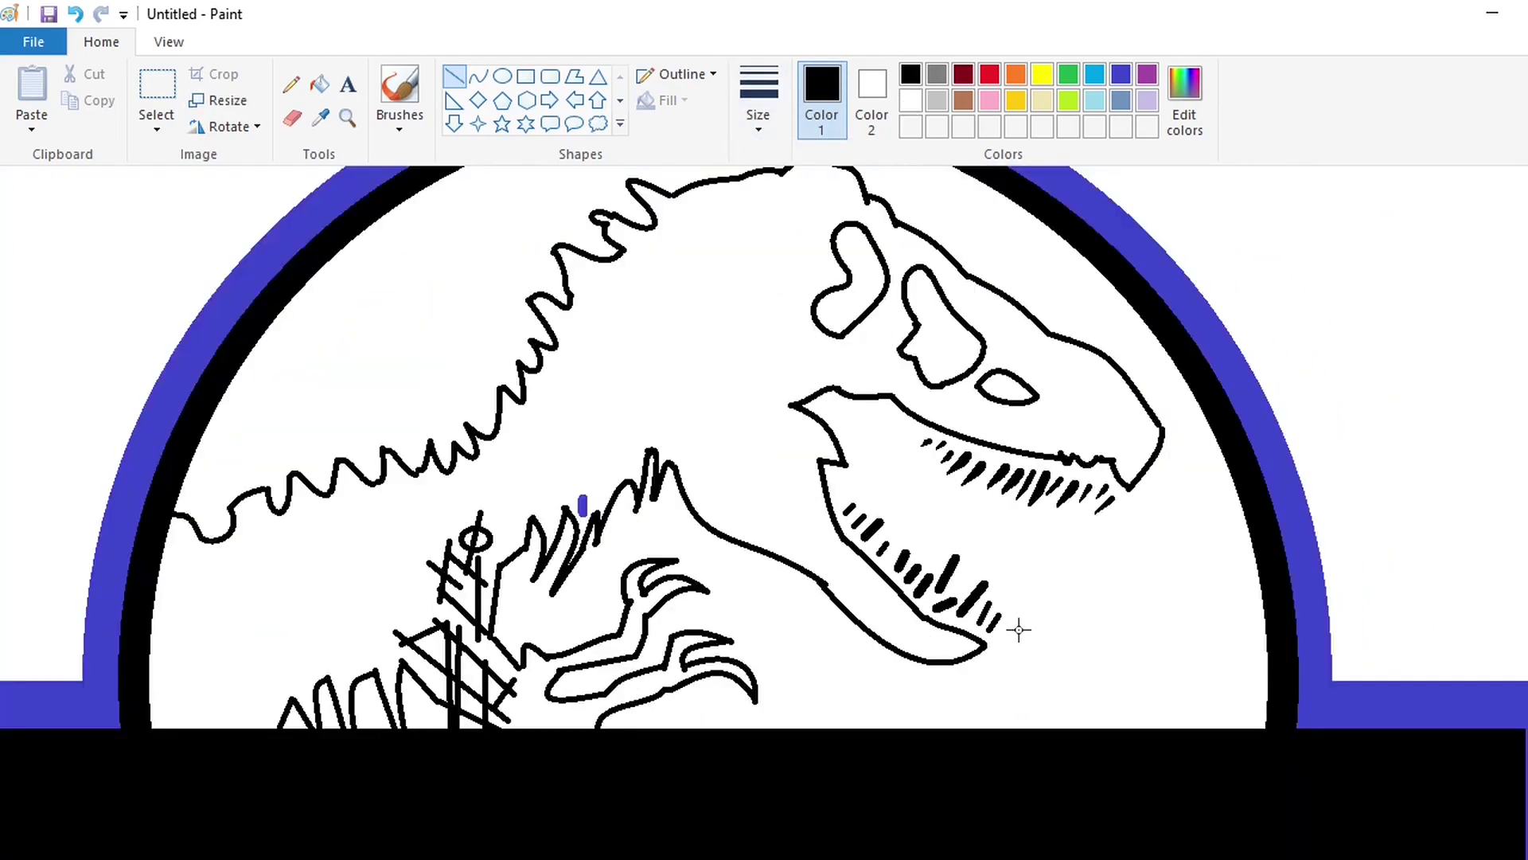
Sharpen the lower teeth into points with white straight lines.
left_click(910, 102)
mouse_move(991, 597)
left_mouse_down()
mouse_move(987, 617)
mouse_move(945, 613)
left_mouse_up()
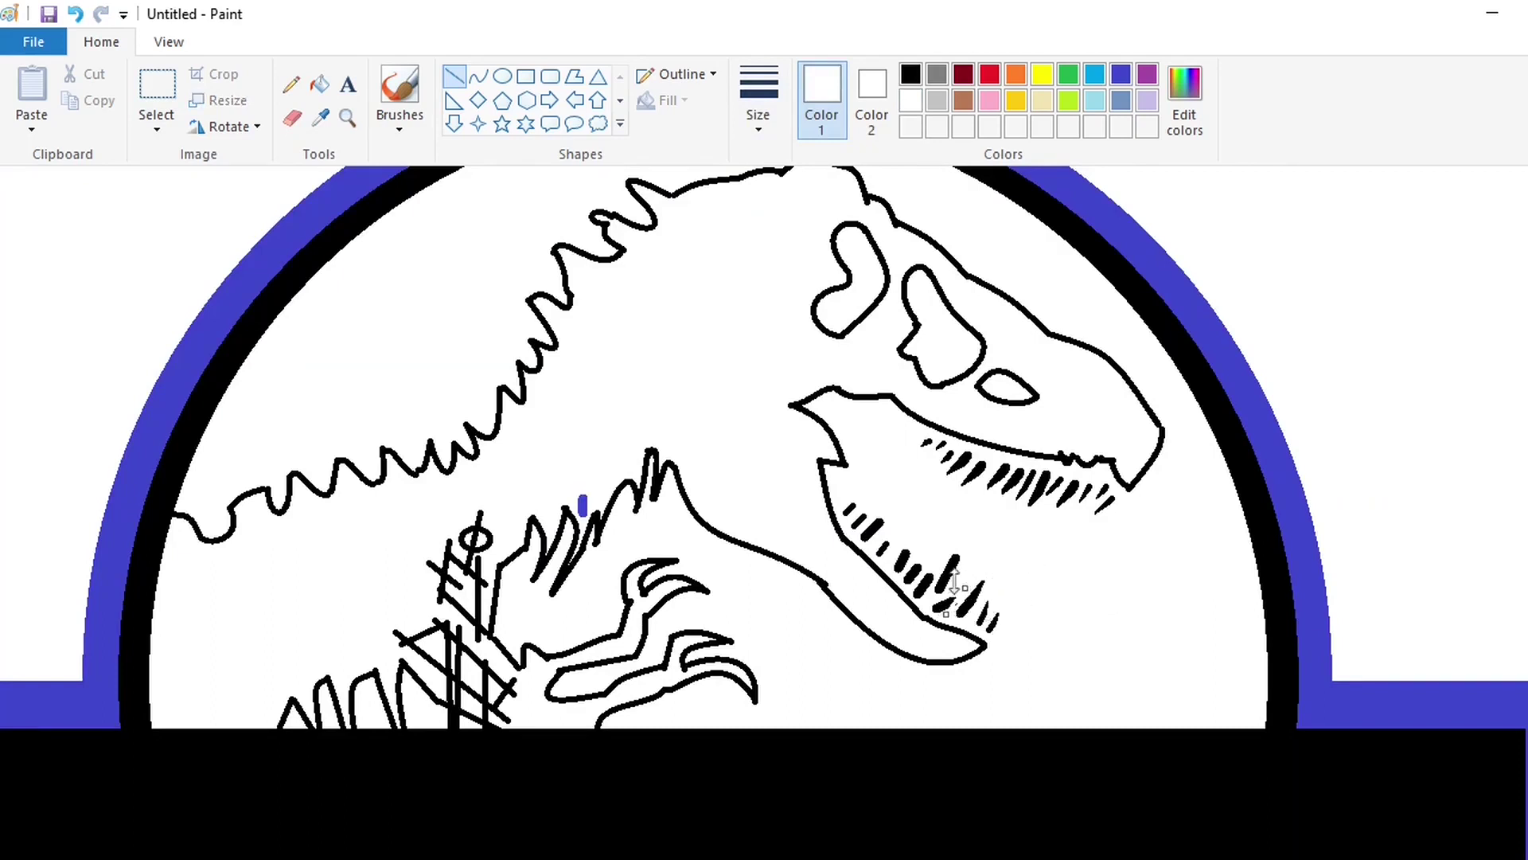
left_click(1068, 597)
mouse_move(961, 538)
left_mouse_down()
mouse_move(955, 585)
mouse_move(961, 548)
left_mouse_up()
left_click(1046, 556)
left_click(1042, 574)
left_click(1052, 570)
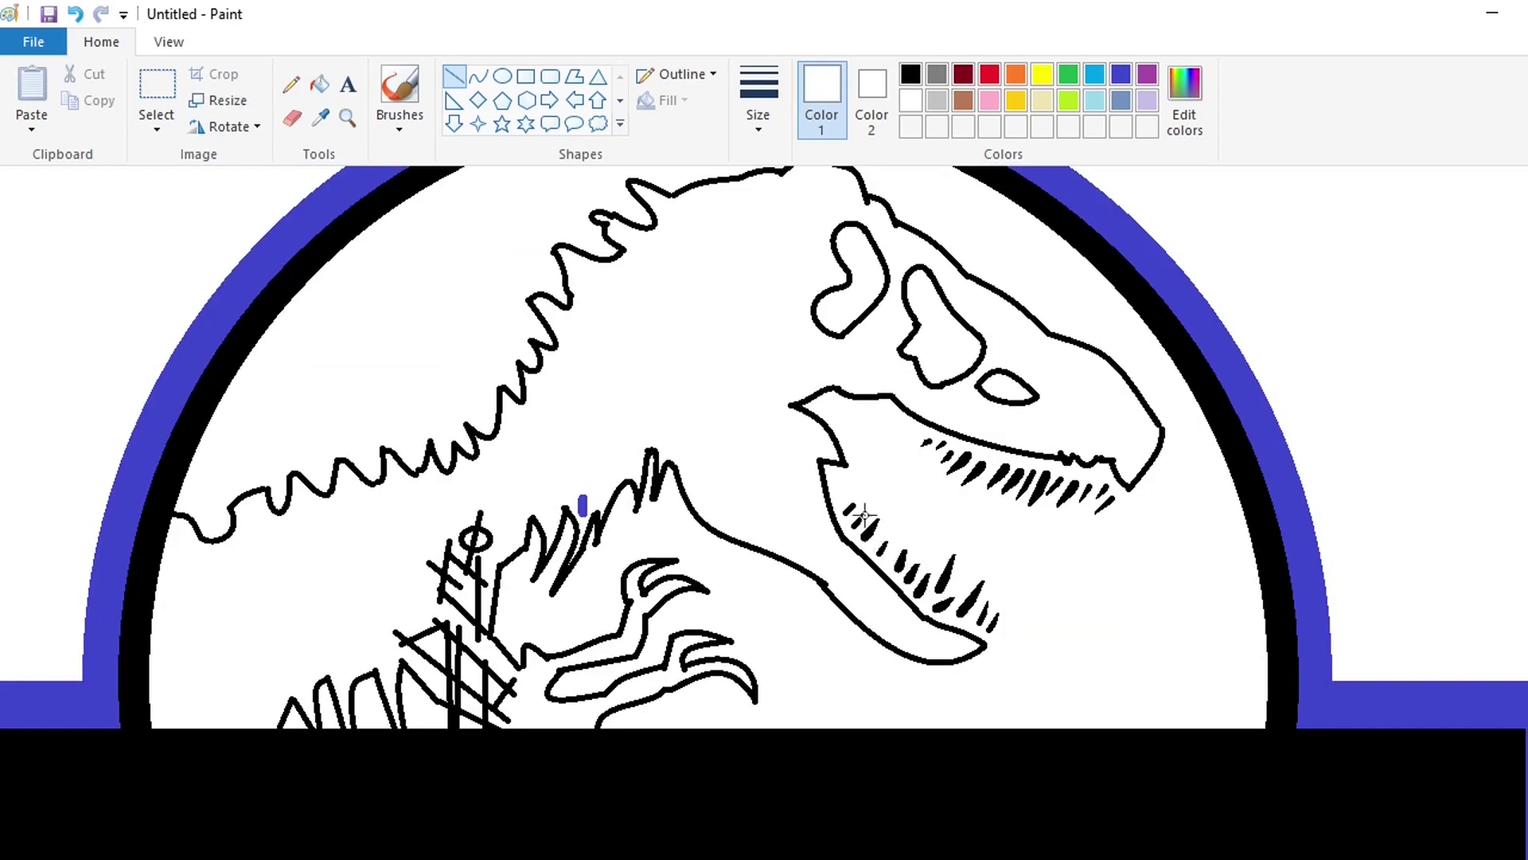
scroll(1232, 703, "down", 2)
scroll(1232, 703, "down", 2, "ctrl")
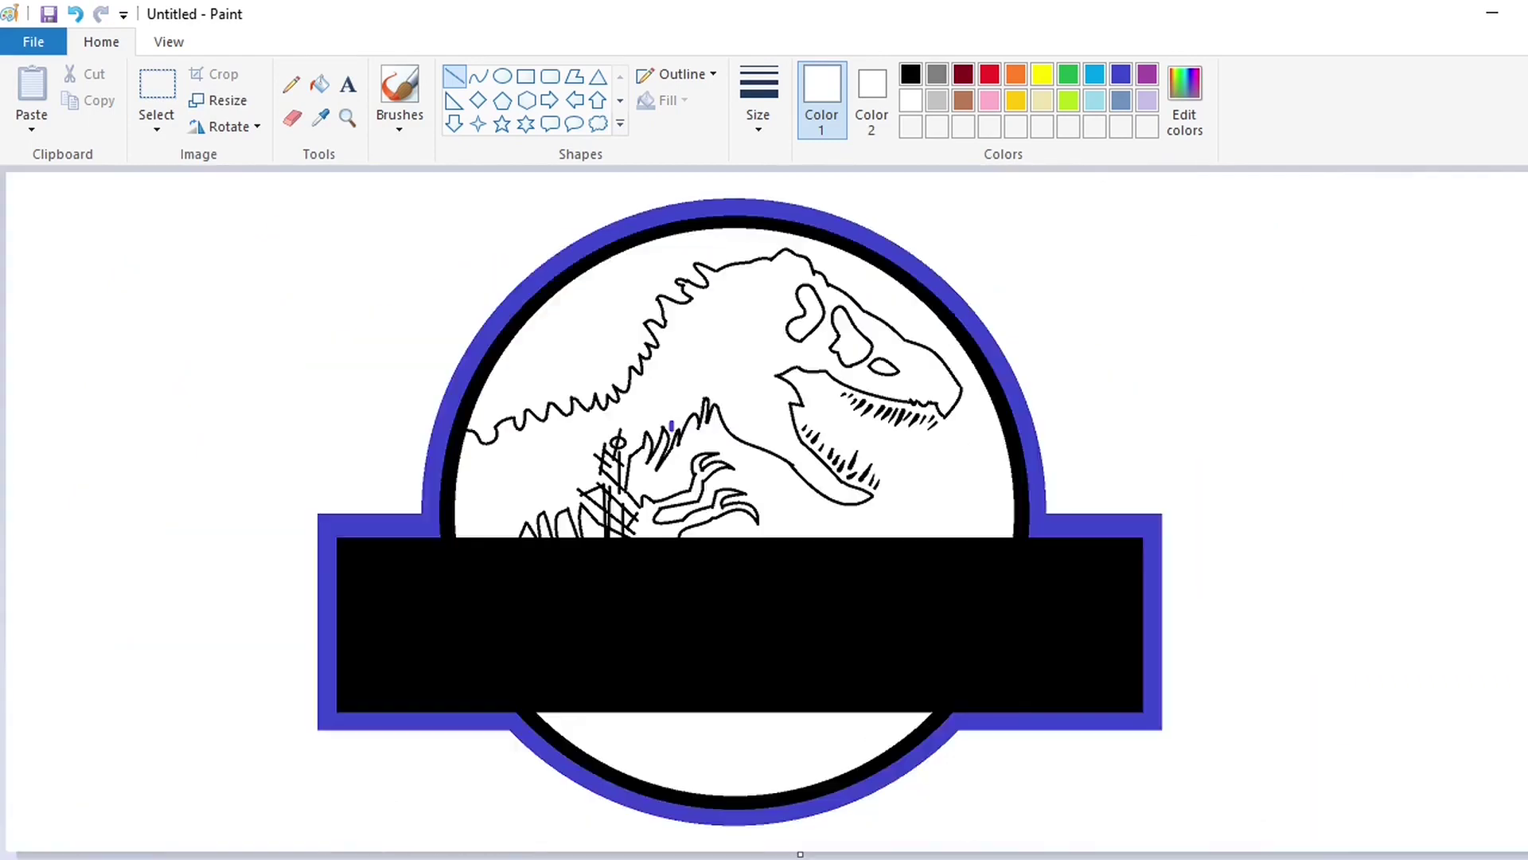
Fill the dinosaur's body with black and fill over the blue mark between the neck spikes.
left_click(319, 85)
left_click(910, 74)
left_click(734, 293)
scroll(752, 451, "up", 2, "ctrl")
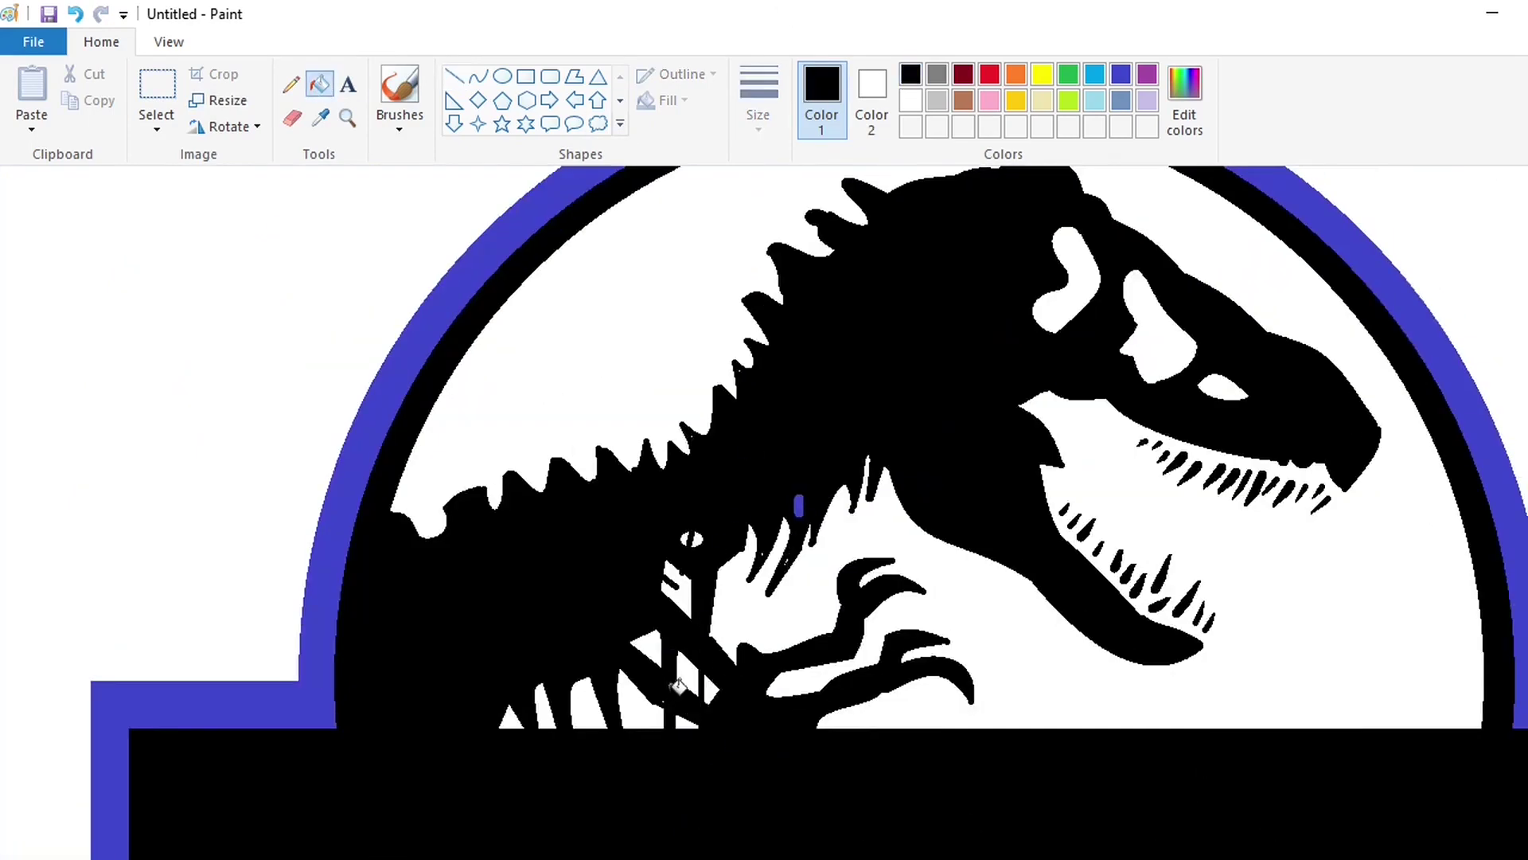
left_click(290, 84)
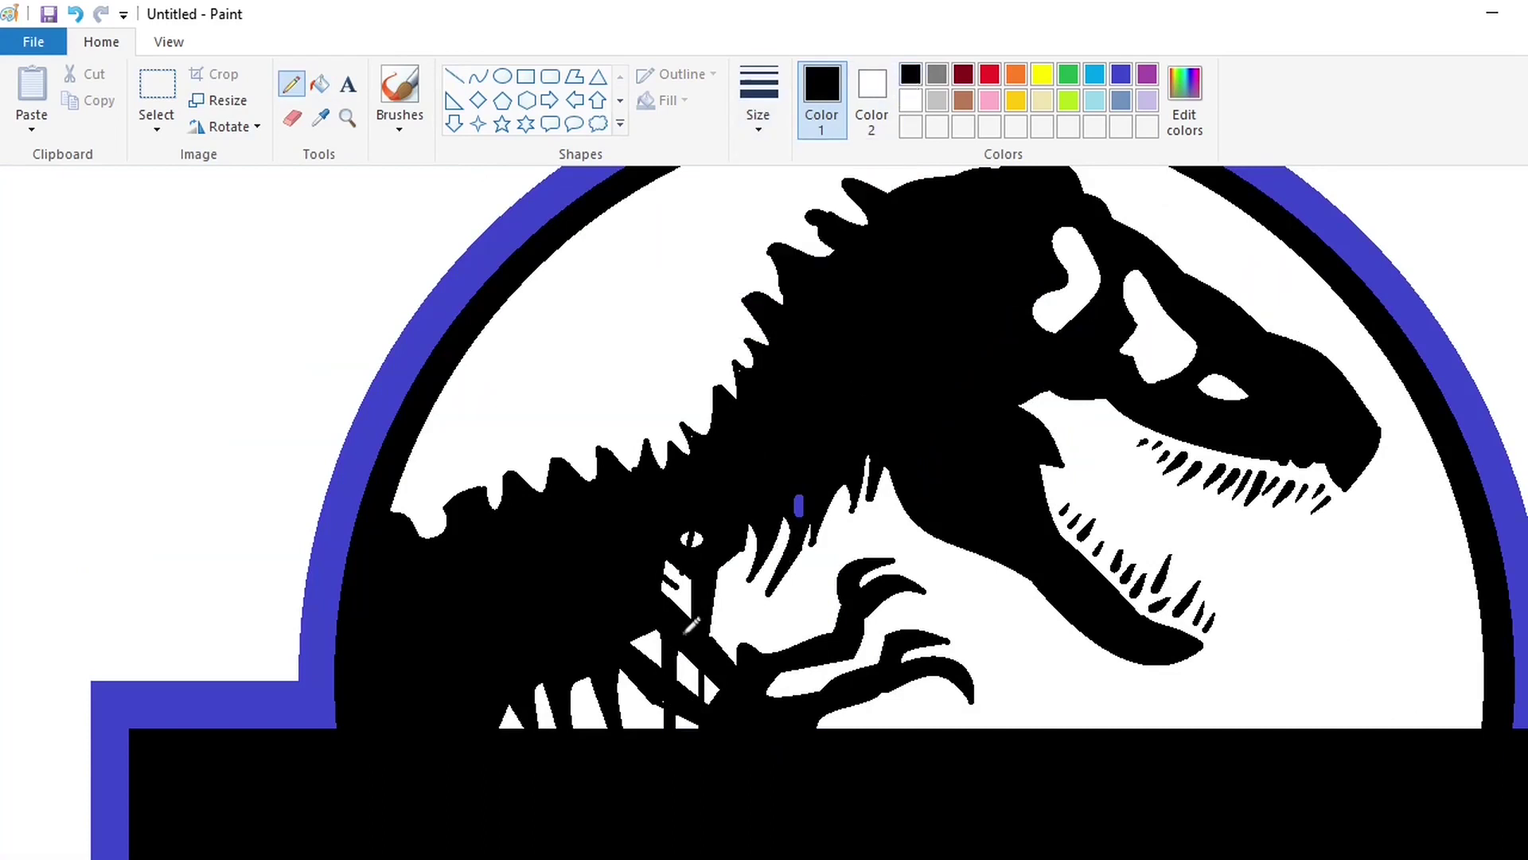
scroll(1464, 833, "down", 1, "ctrl")
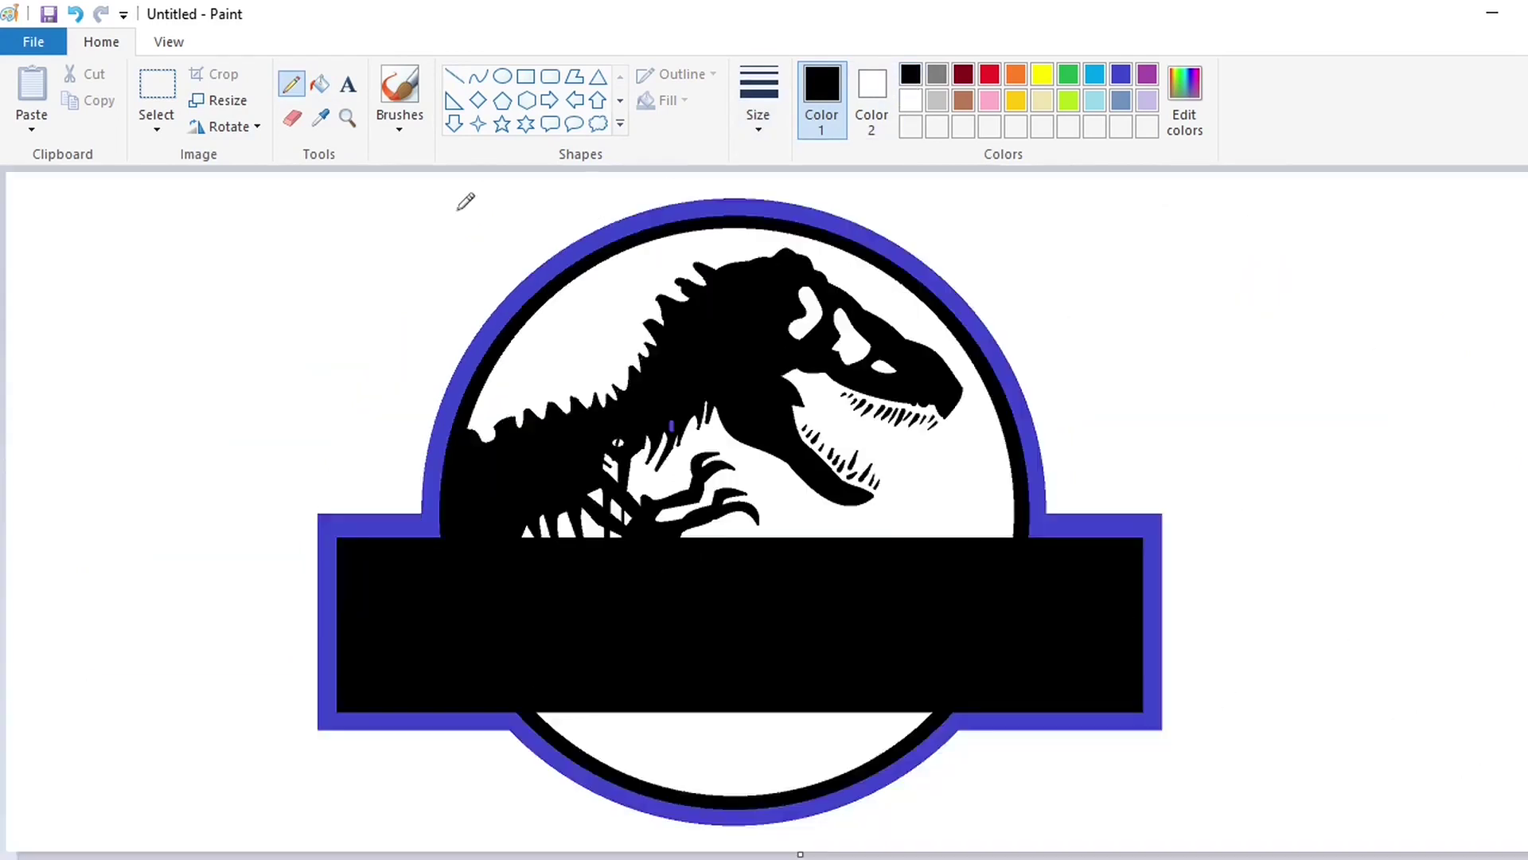
left_click(319, 84)
left_click(911, 100)
Outline jagged black foliage across the circle below the banner with the polygon tool, undoing stray marks.
left_click(453, 76)
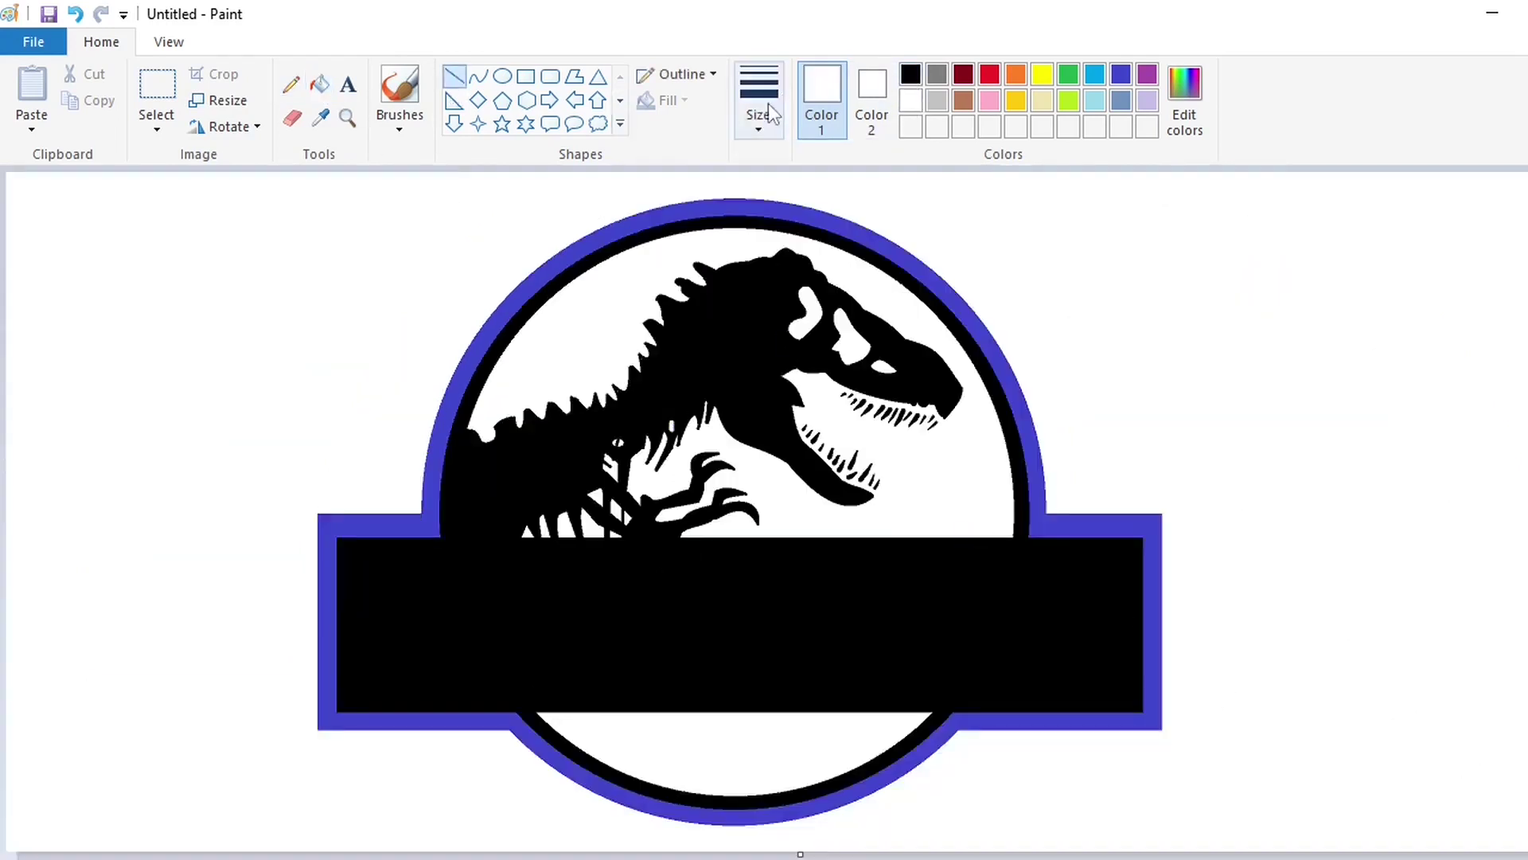
left_click(911, 74)
left_click_drag(576, 747, 584, 739)
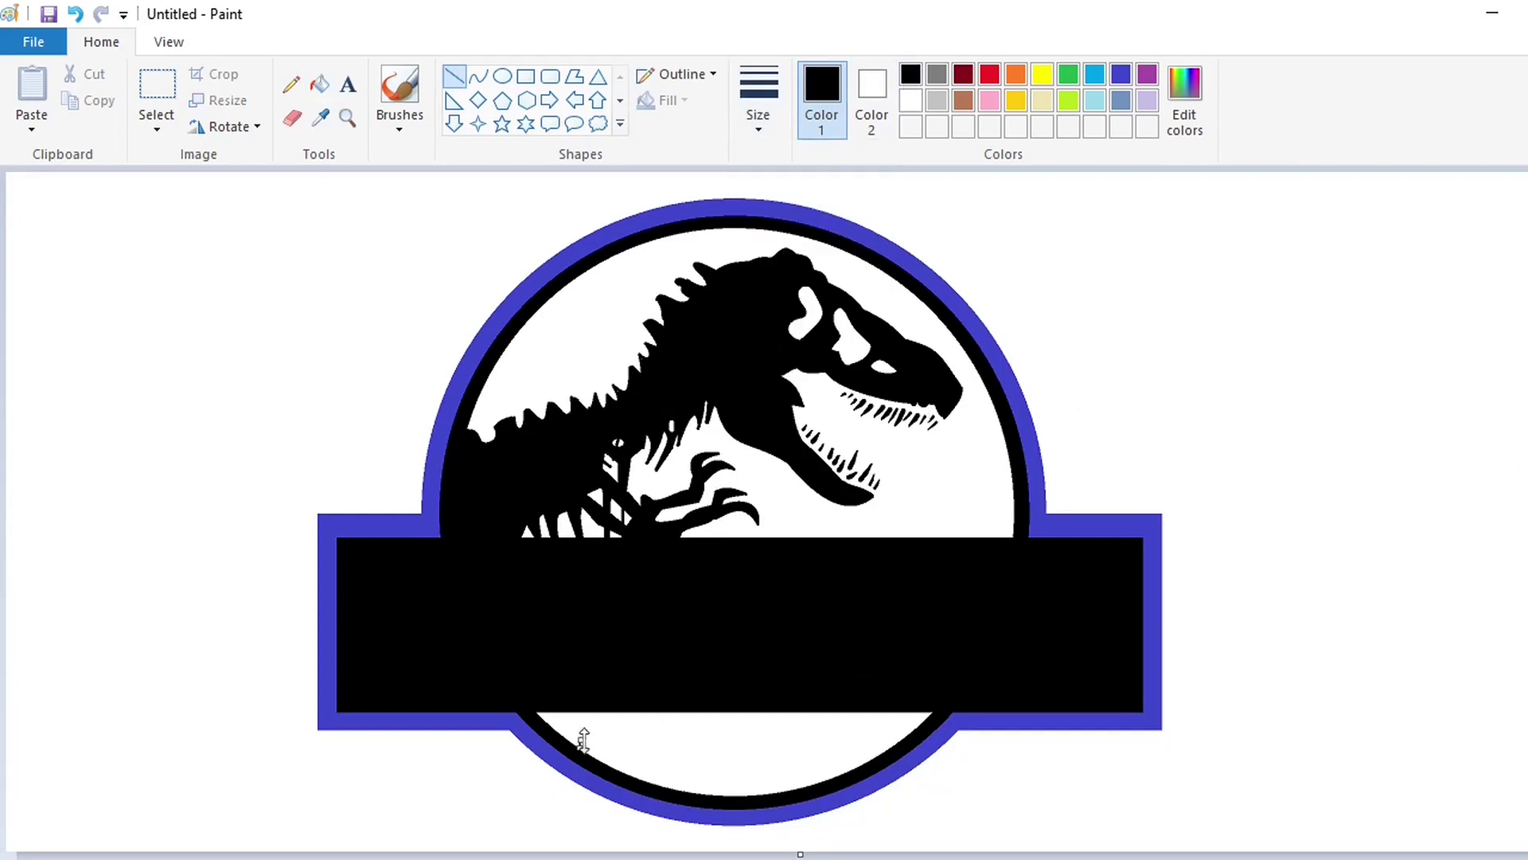
key("ctrl+z")
left_click(573, 76)
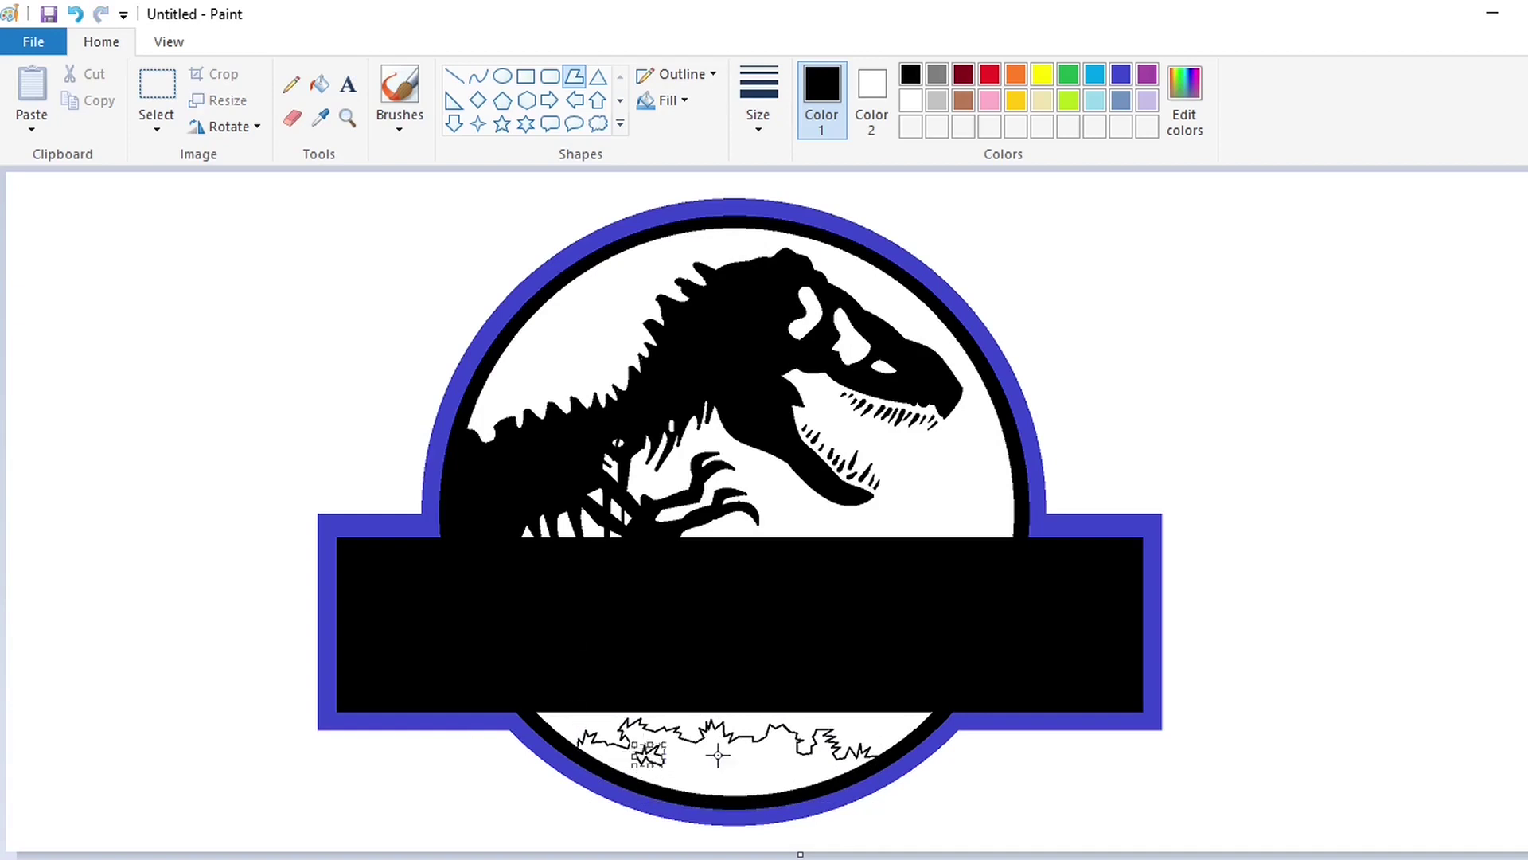
key("ctrl+z")
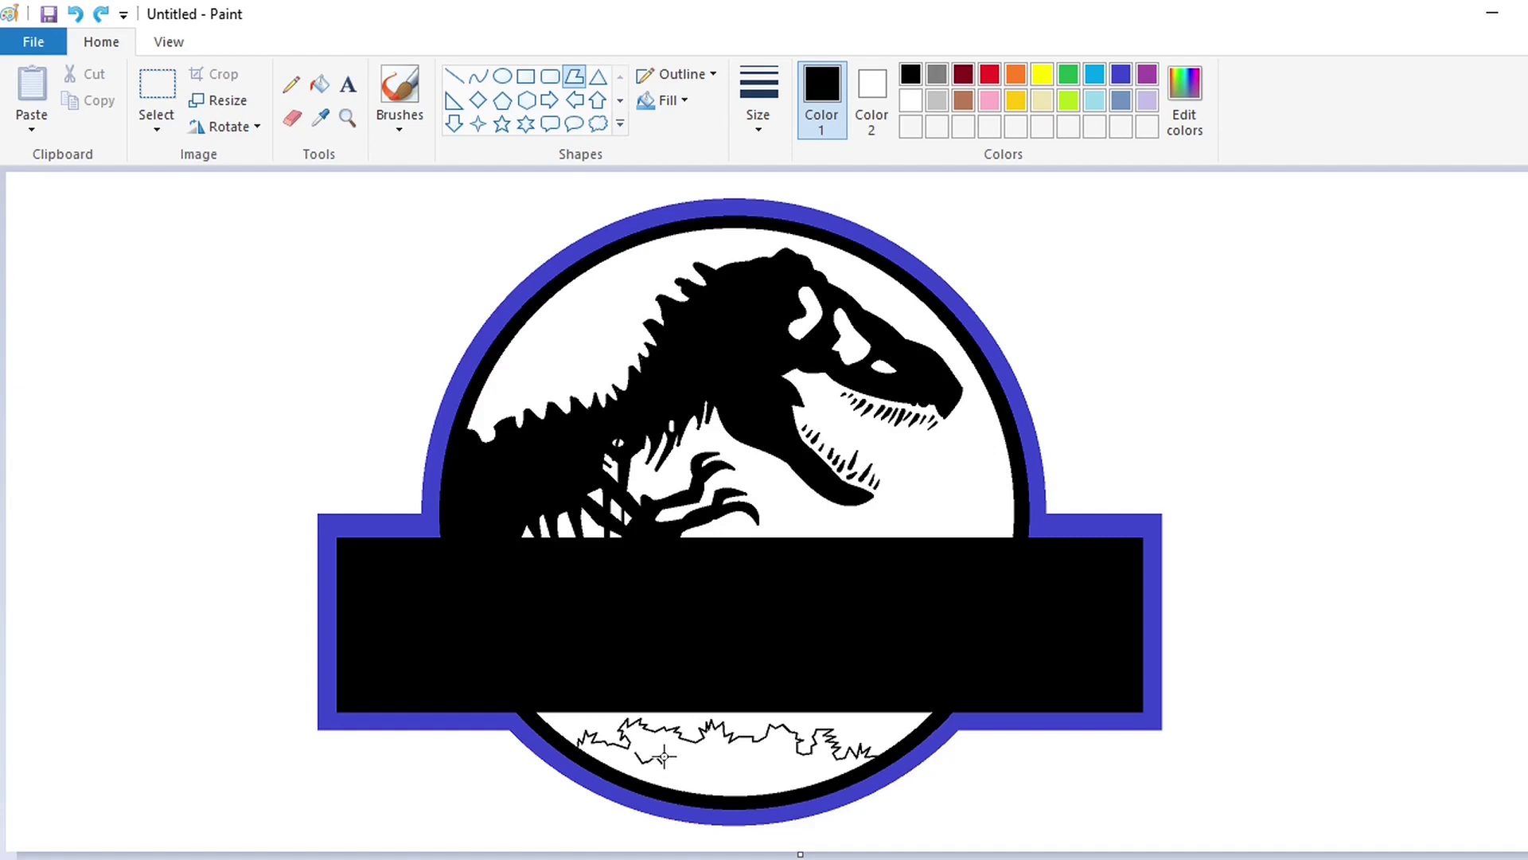
Fill the small spiky shape beneath the foliage outline with purple and scatter thick purple pencil dots around it.
left_click(319, 83)
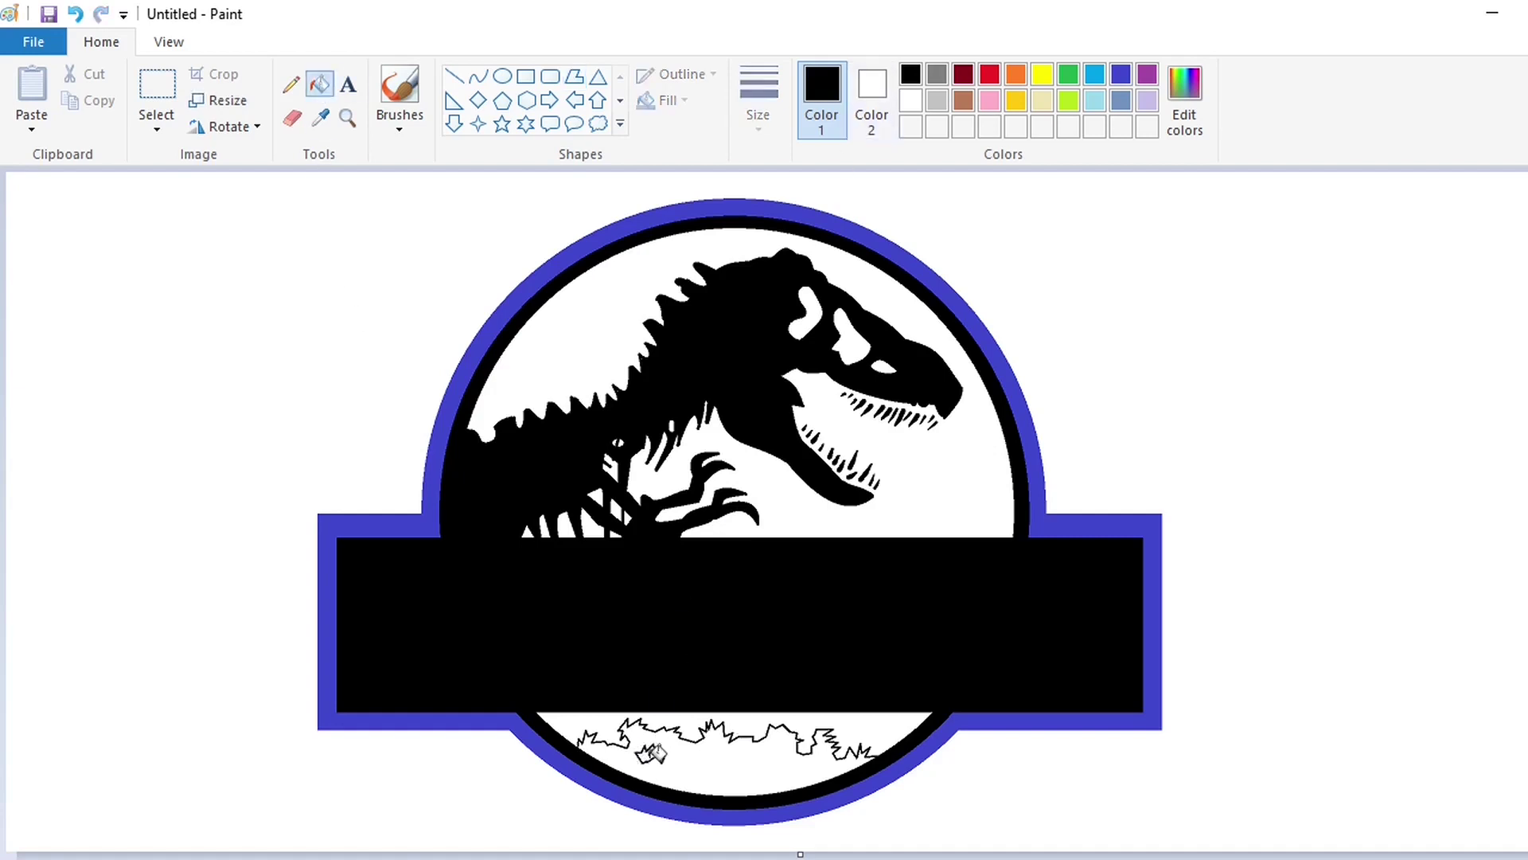
left_click(1147, 74)
left_click(650, 754)
left_click(291, 84)
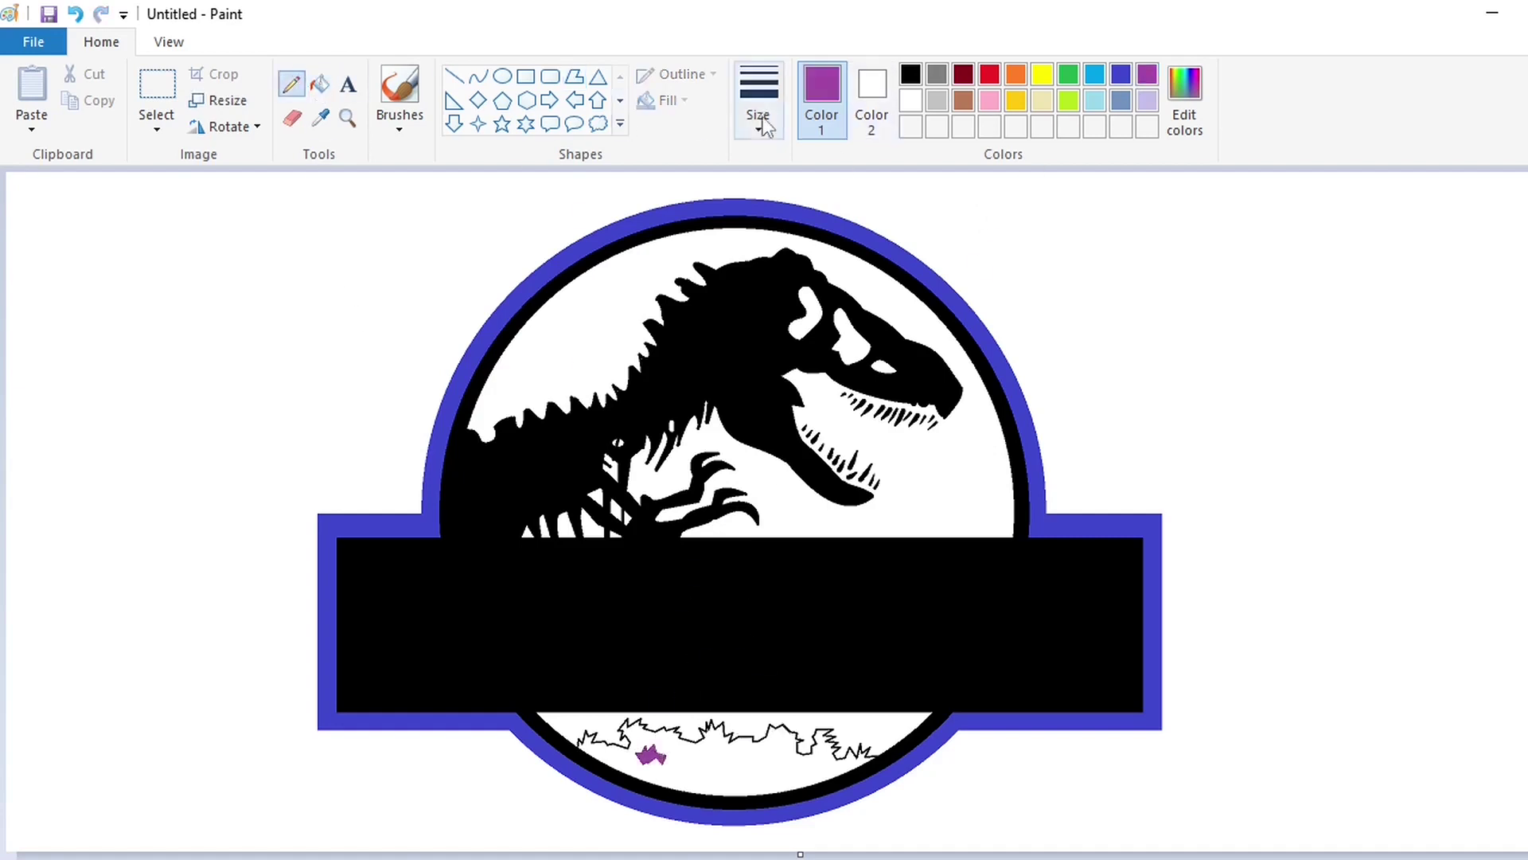
left_click(758, 100)
left_click(758, 239)
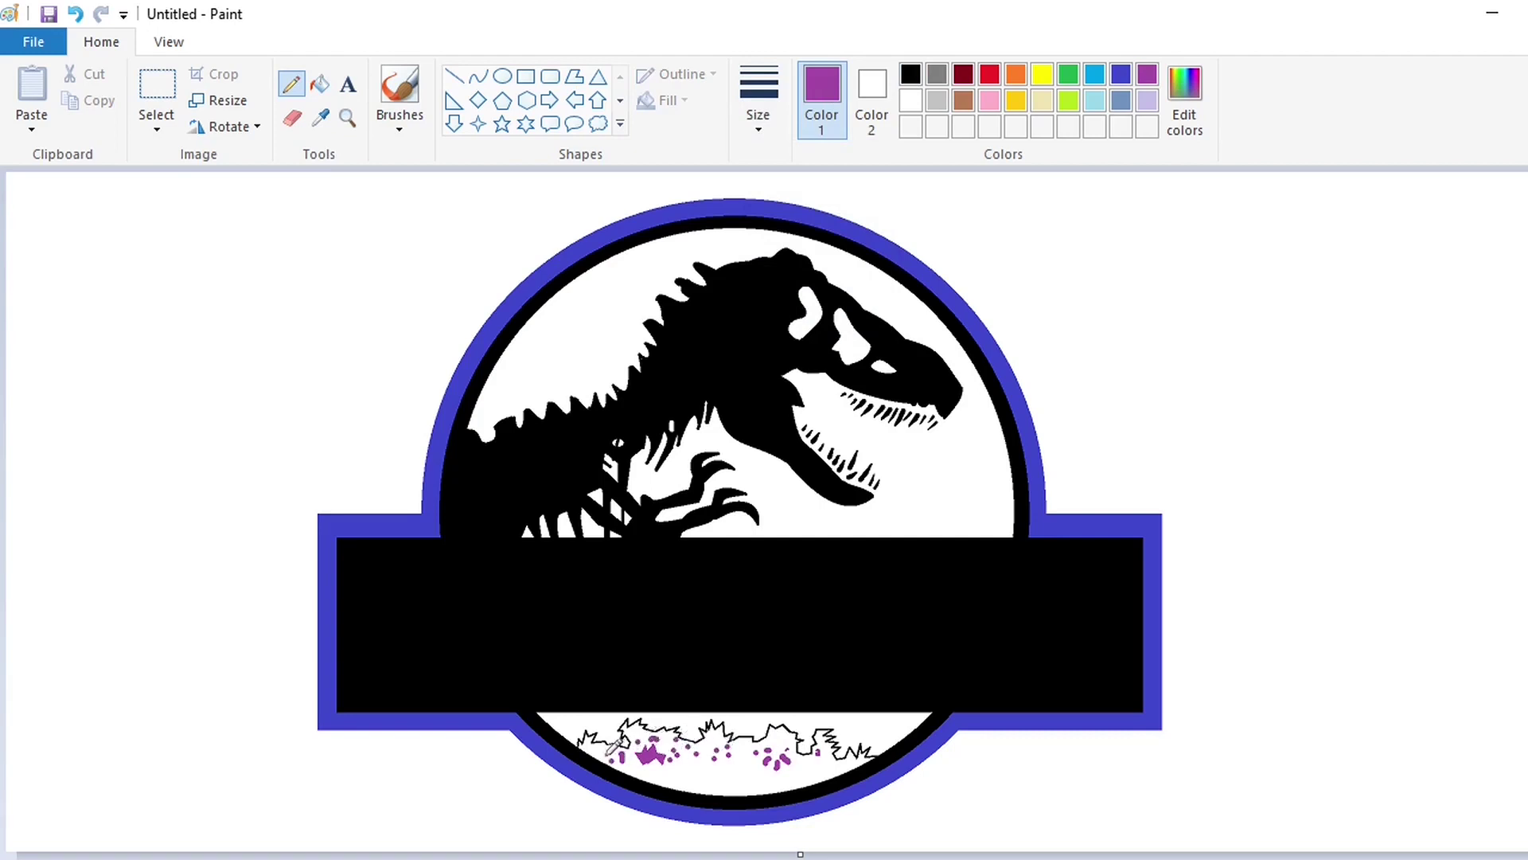
Fill the foliage area between the jagged outline and the circle's lower edge with black.
left_click(320, 83)
left_click(910, 74)
left_click(776, 776)
Recolor the purple dots and spiky shape in the left part of the foliage to white.
scroll(960, 733, "up", 2)
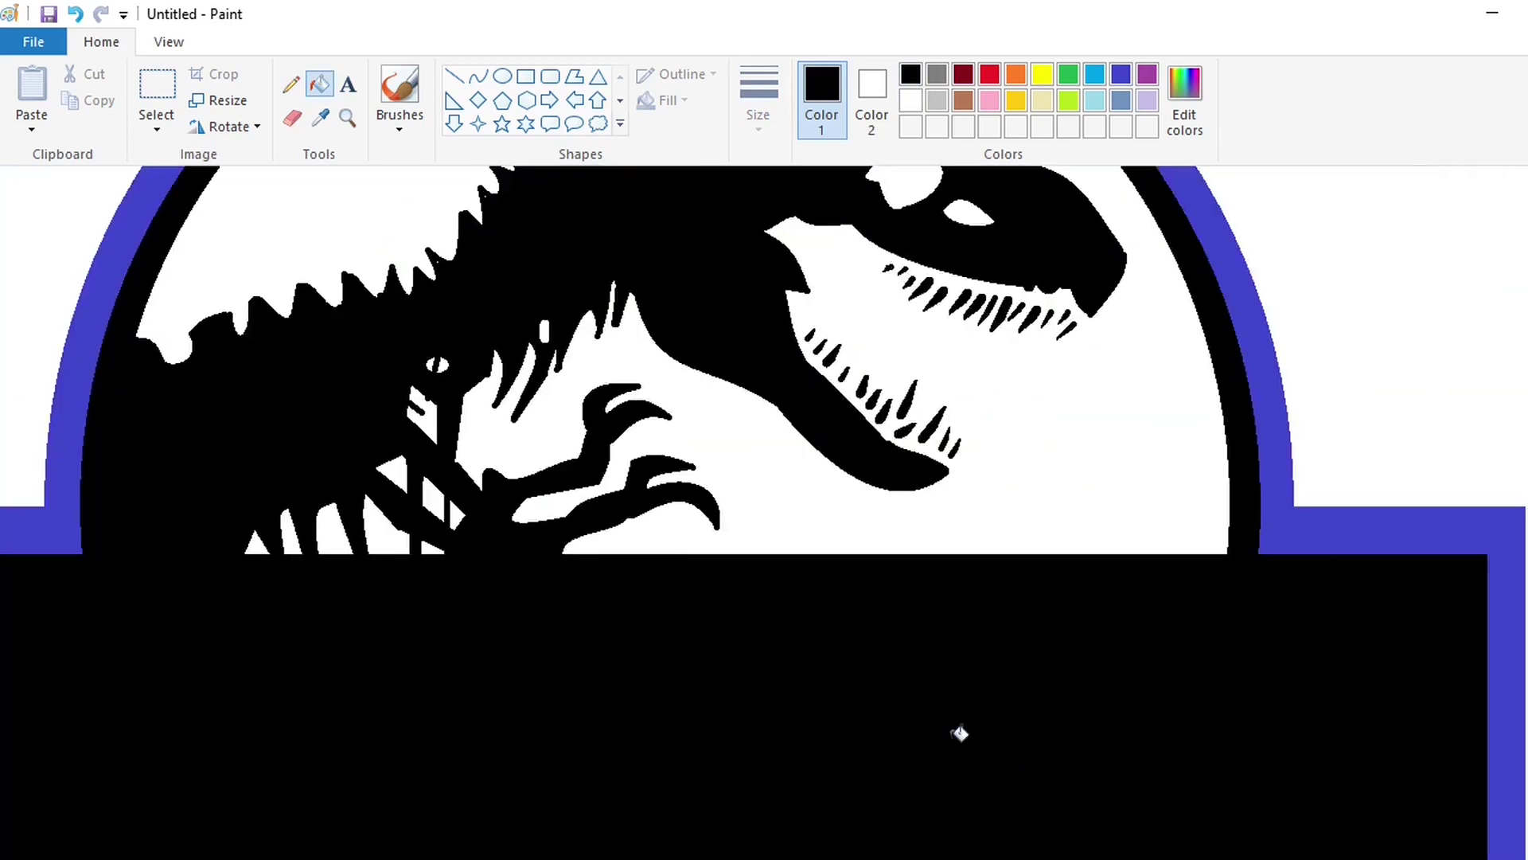
scroll(960, 733, "down", 3)
left_click(911, 101)
left_click(406, 670)
left_click(424, 657)
left_click(426, 678)
left_click(446, 670)
left_click(501, 666)
left_click(477, 639)
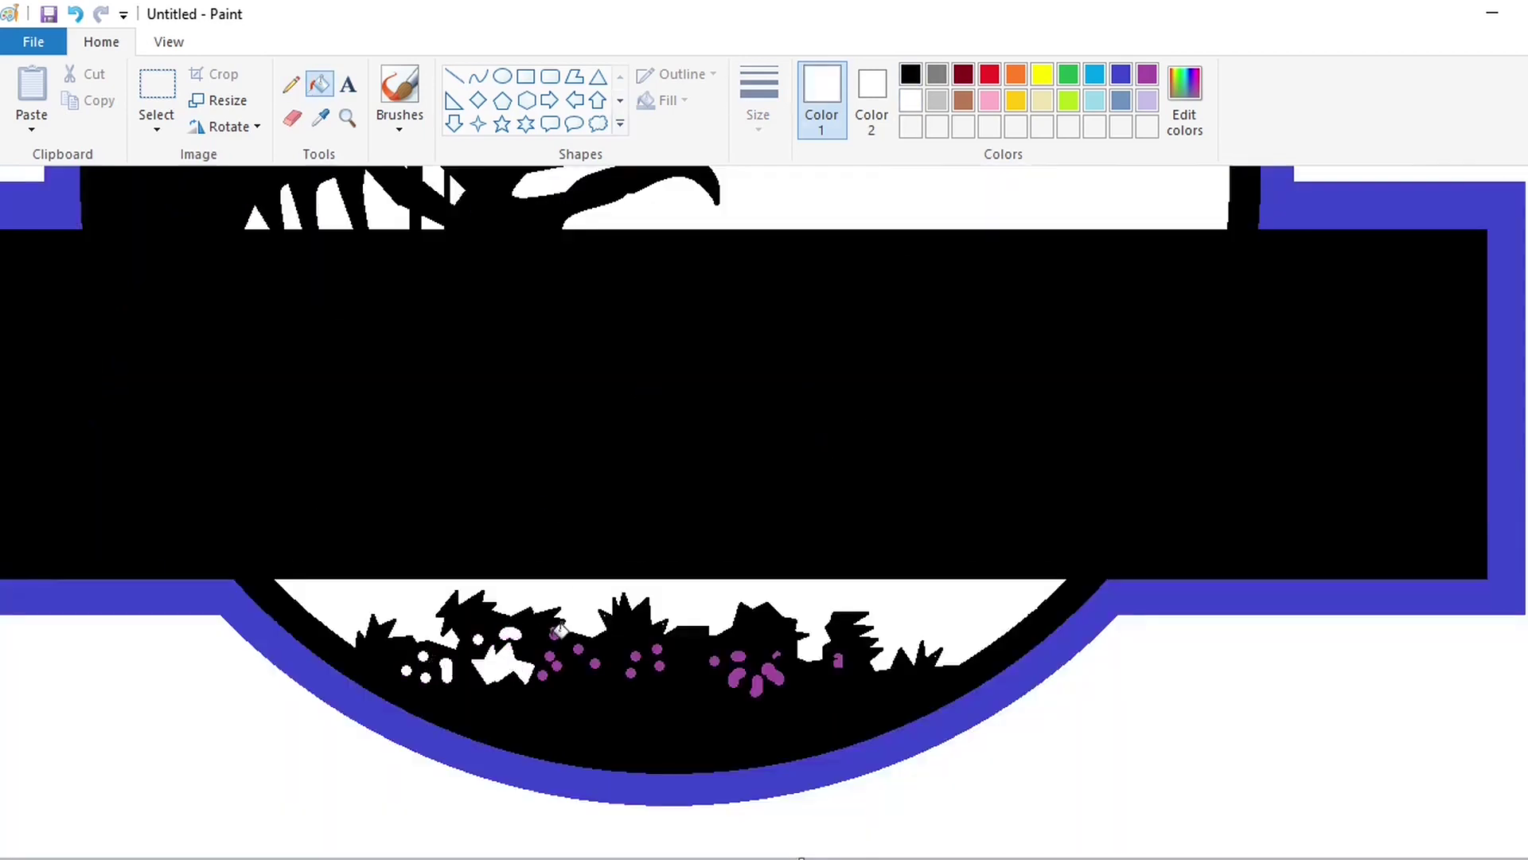
left_click(554, 634)
left_click(549, 656)
left_click(543, 674)
Fill the remaining purple marks in the foliage with white, undoing any fill that spills over the black.
left_click(579, 650)
left_click(596, 663)
left_click(635, 655)
left_click(657, 649)
left_click(679, 659)
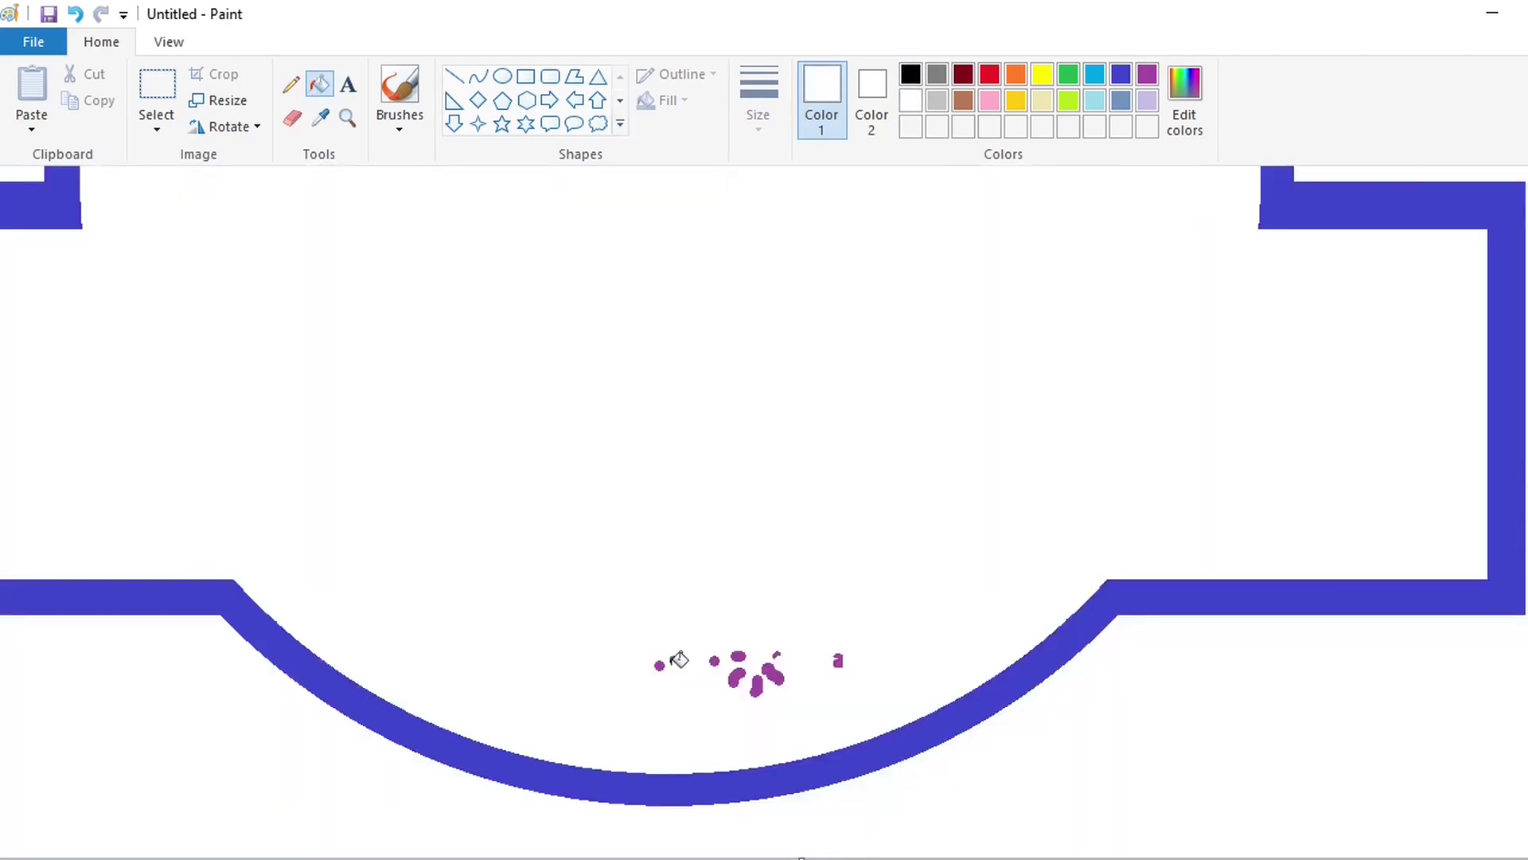
key("ctrl+z")
left_click(661, 666)
left_click(716, 661)
left_click(727, 660)
key("ctrl+z")
left_click(739, 657)
left_click(736, 679)
left_click(756, 686)
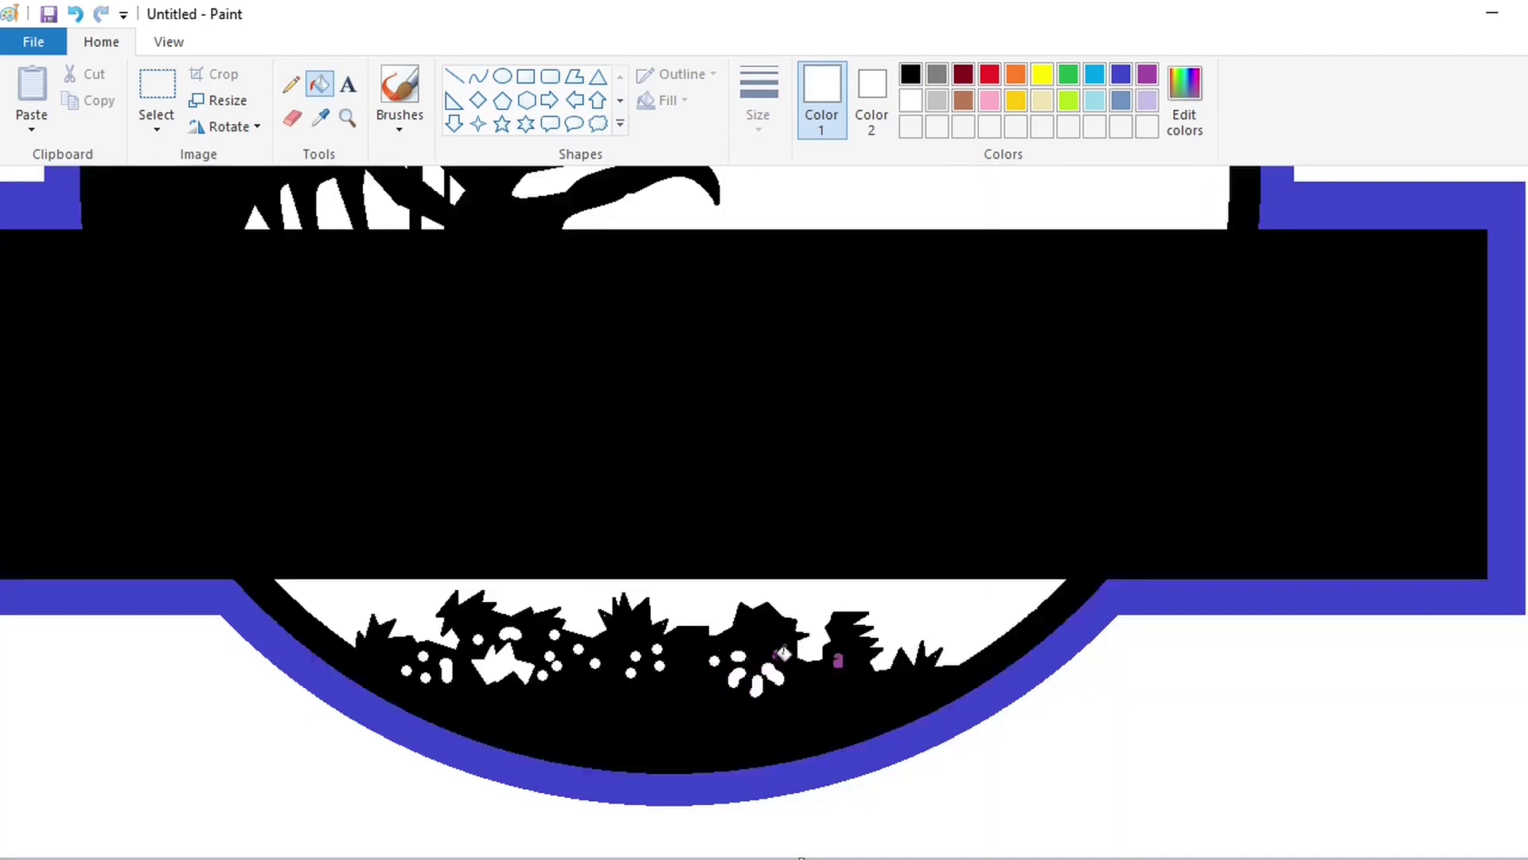
scroll(1475, 822, "down", 3)
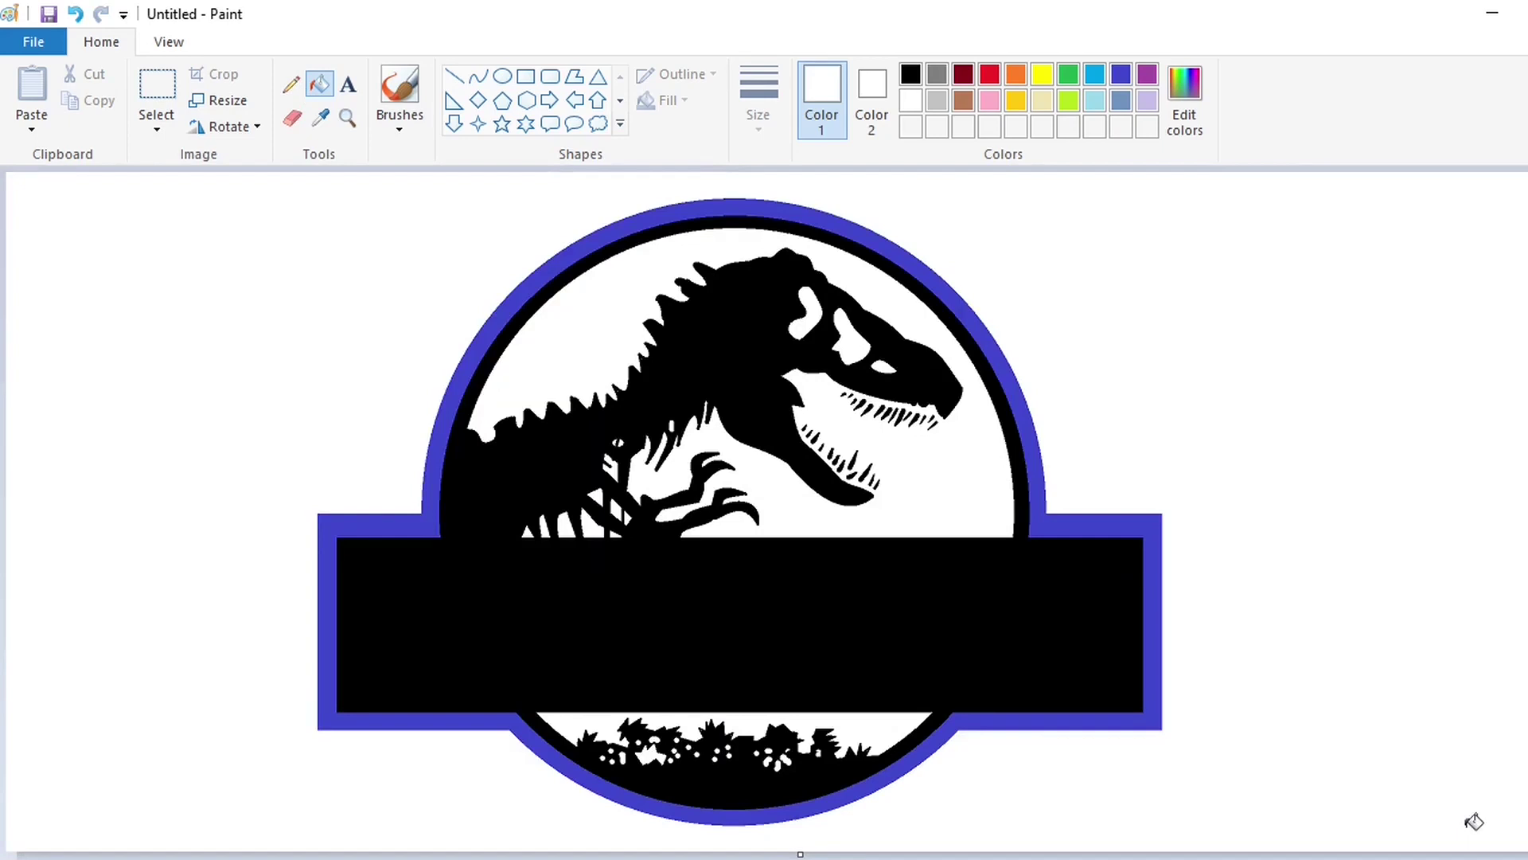
Try a white J in the Jurassic Park font at the banner's left end, enlarging it to size 400.
left_click(347, 84)
left_click(379, 585)
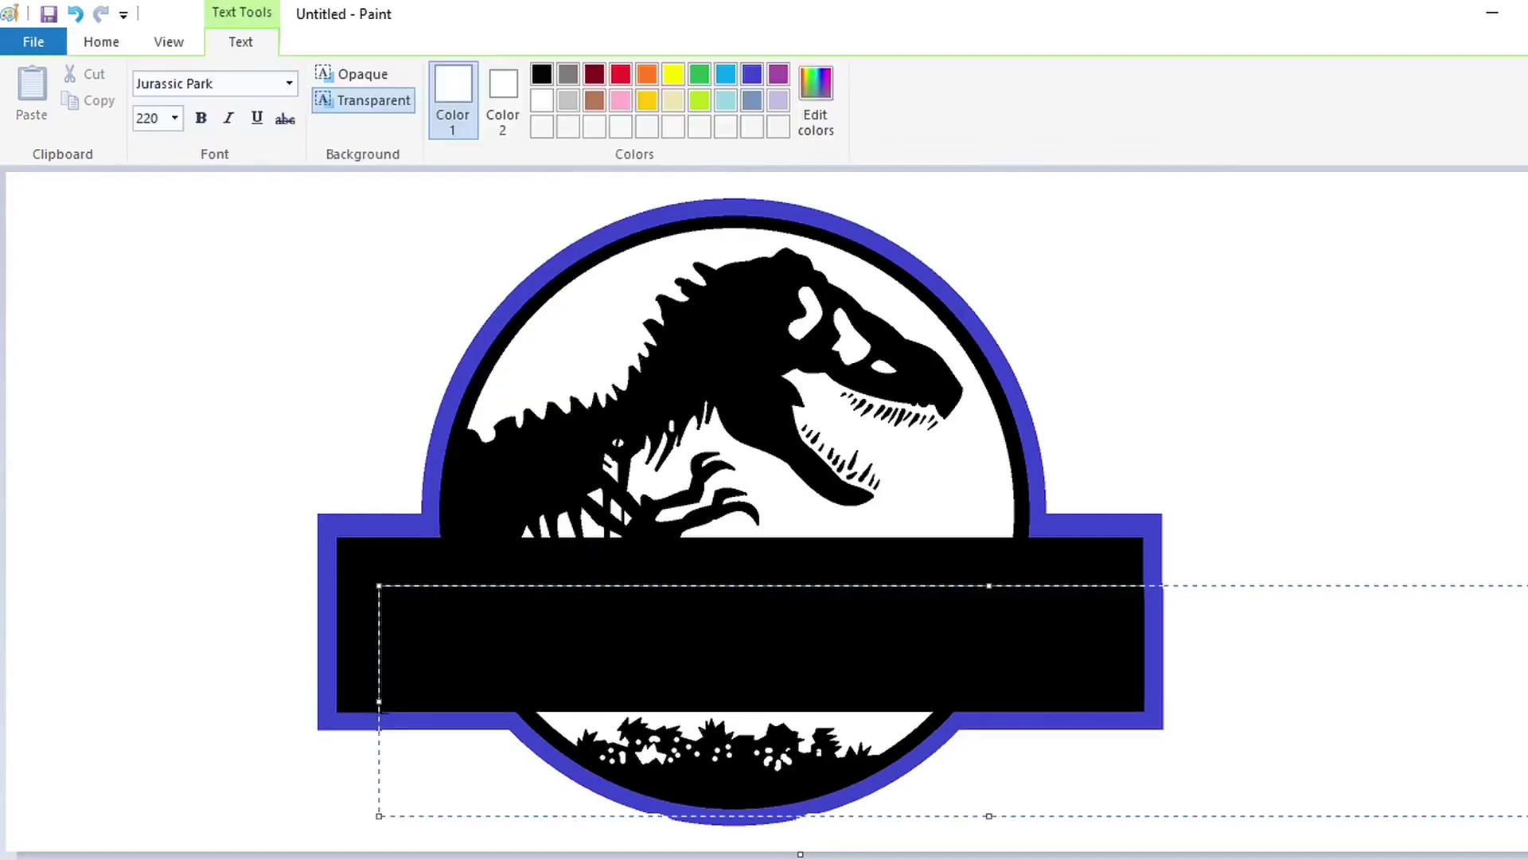
type("J")
left_click_drag(379, 585, 351, 545)
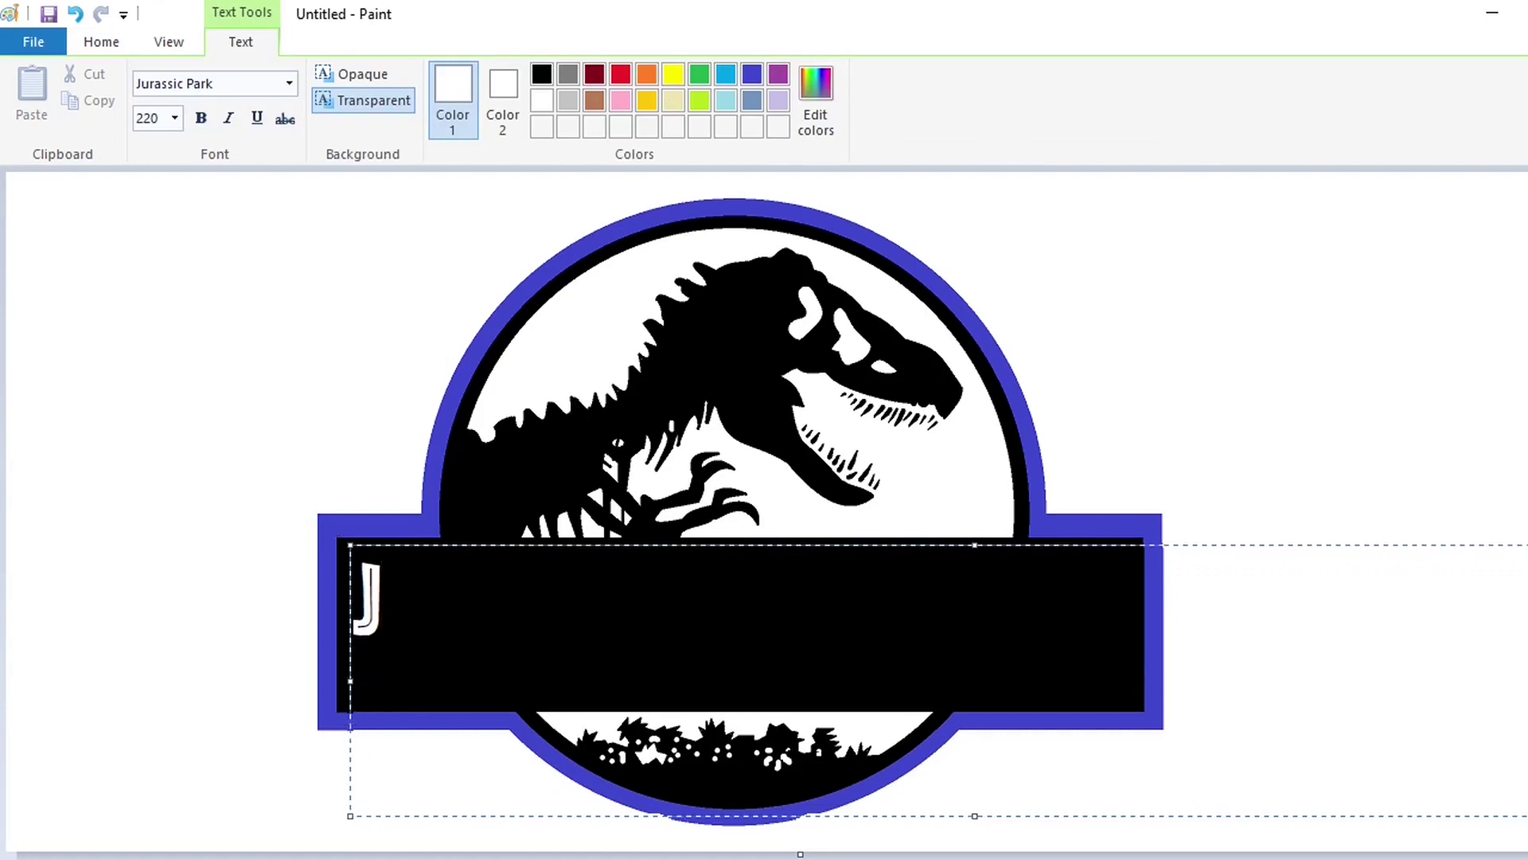
key("ctrl+a")
left_click(174, 117)
type("300")
key("Return")
left_click(175, 118)
type("350")
key("Return")
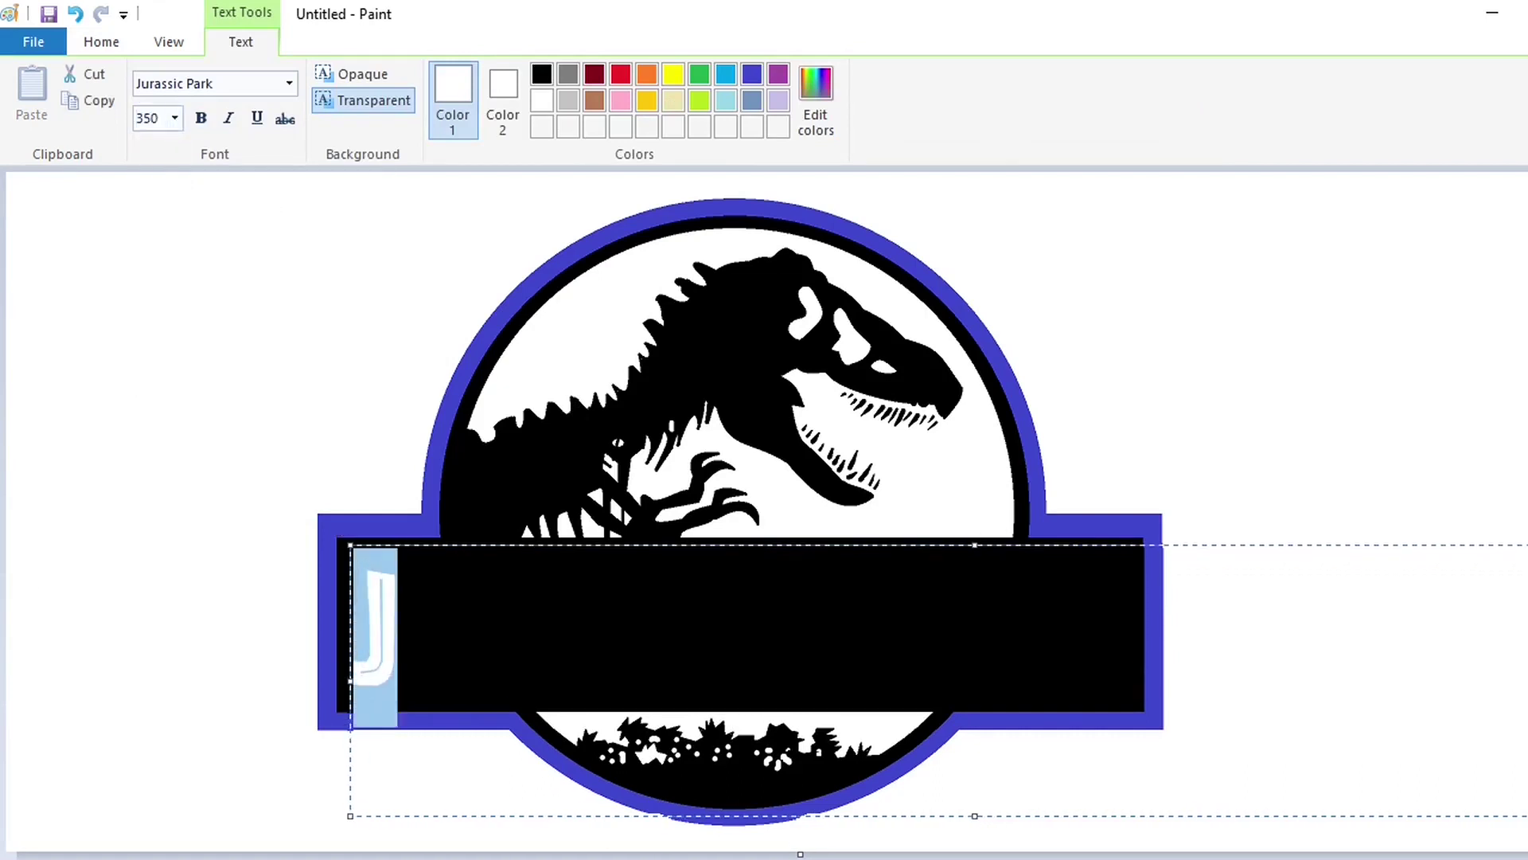
left_click(175, 118)
type("400")
key("Return")
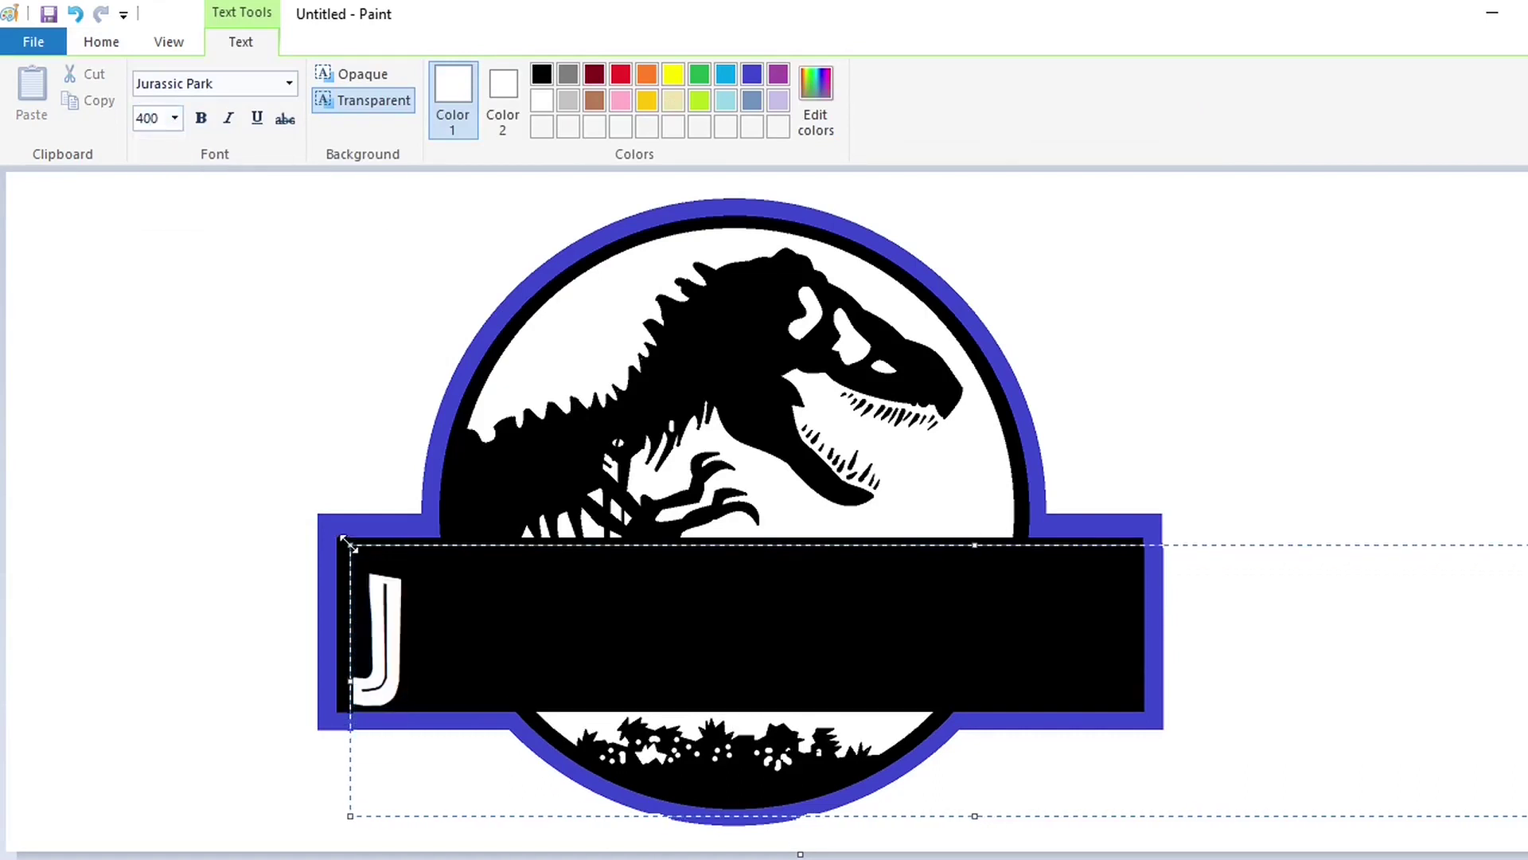
Shift the J toward the banner's upper edge, try it at size 420, and undo the letter.
left_click_drag(348, 544, 344, 534)
key("ctrl+a")
left_click(174, 118)
type("420")
key("Return")
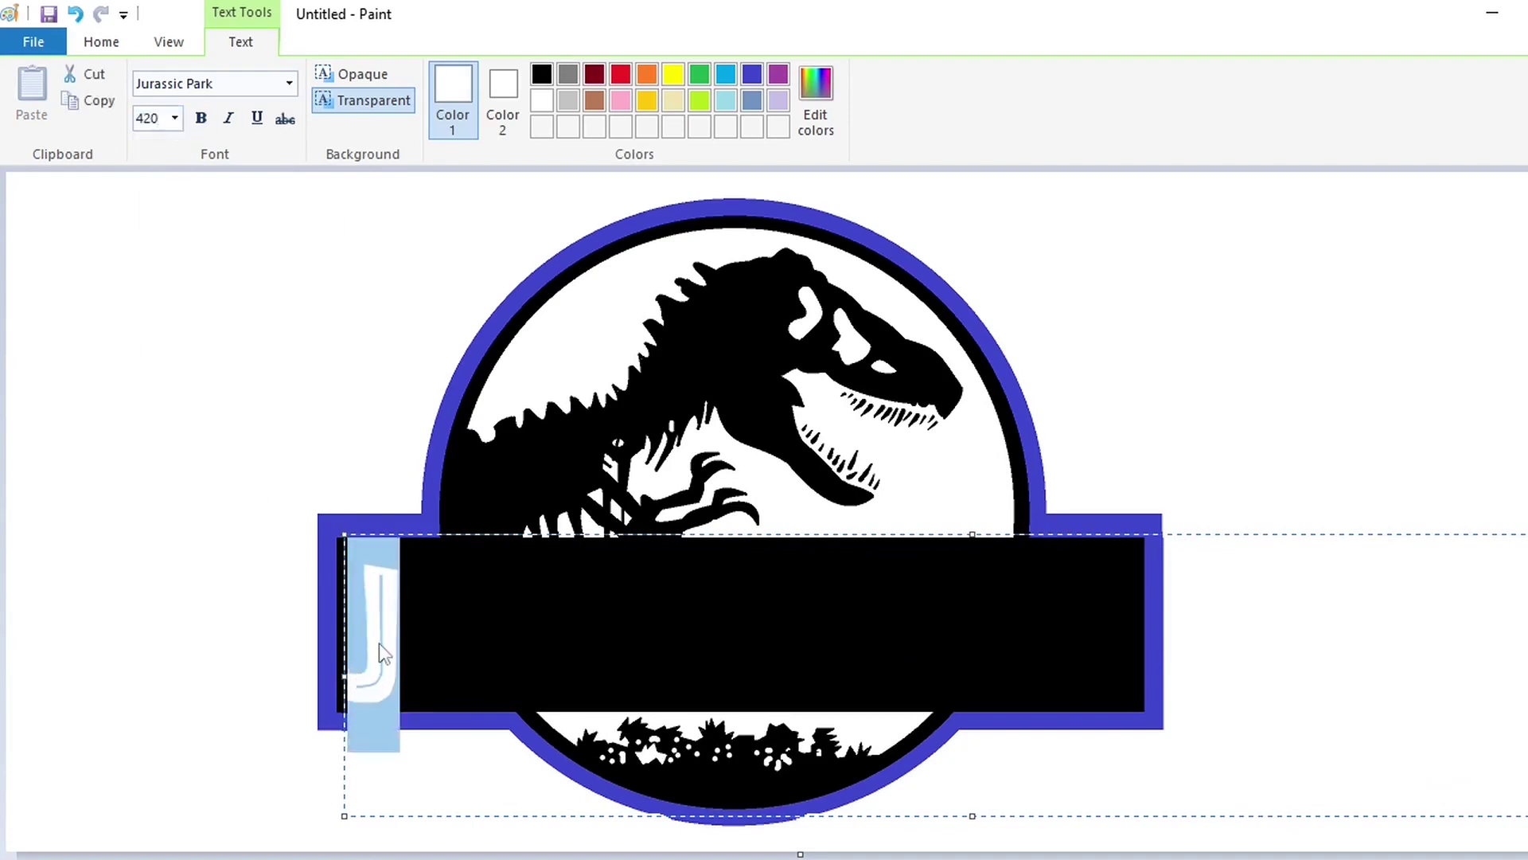
left_click(350, 525)
key("ctrl+z")
Place a new white J at the banner's left end at size 450 in the Jurassic Park font.
left_click(355, 529)
type("J")
left_click_drag(355, 420, 344, 527)
type("J")
key("ctrl+a")
left_click(175, 118)
type("450")
key("Return")
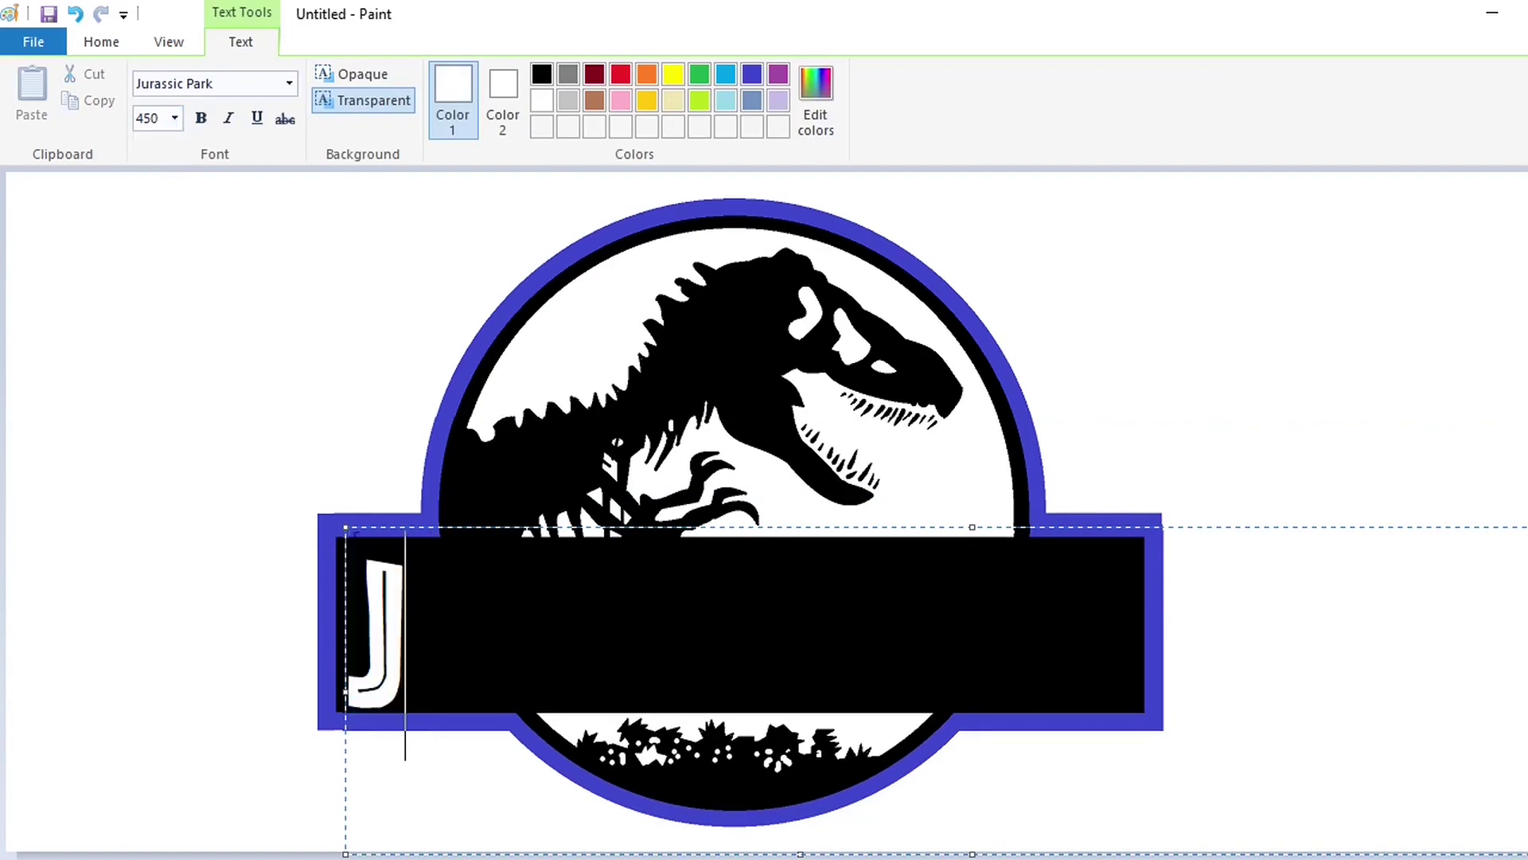
left_click(227, 520)
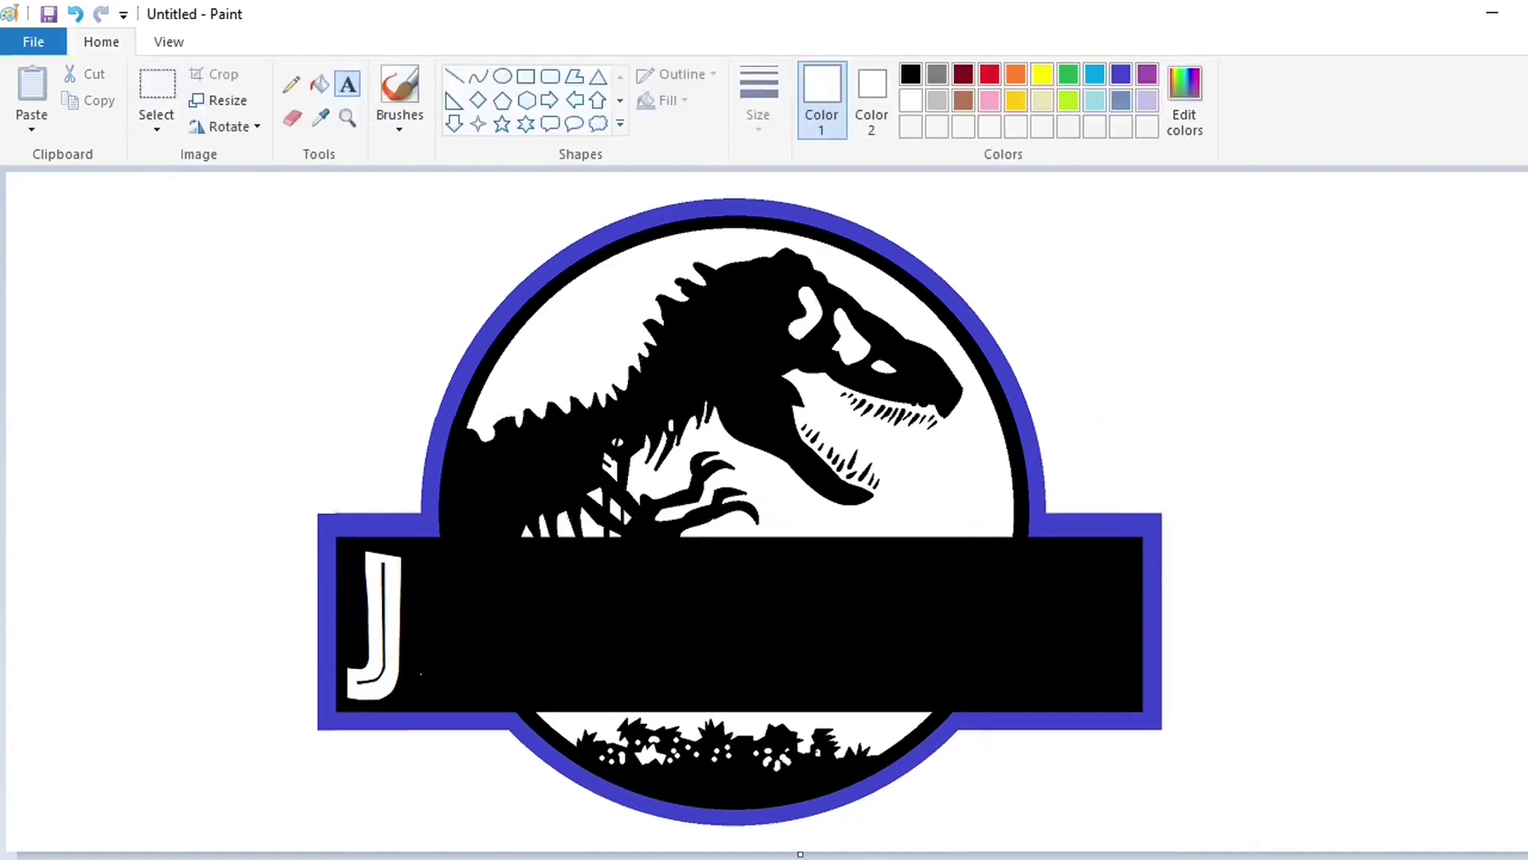
Add URASSIC at size 350 right after the J on the banner.
left_click(418, 437)
type("URASSIC")
left_click_drag(424, 436, 410, 543)
key("ctrl+a")
left_click(175, 118)
type("350")
key("Return")
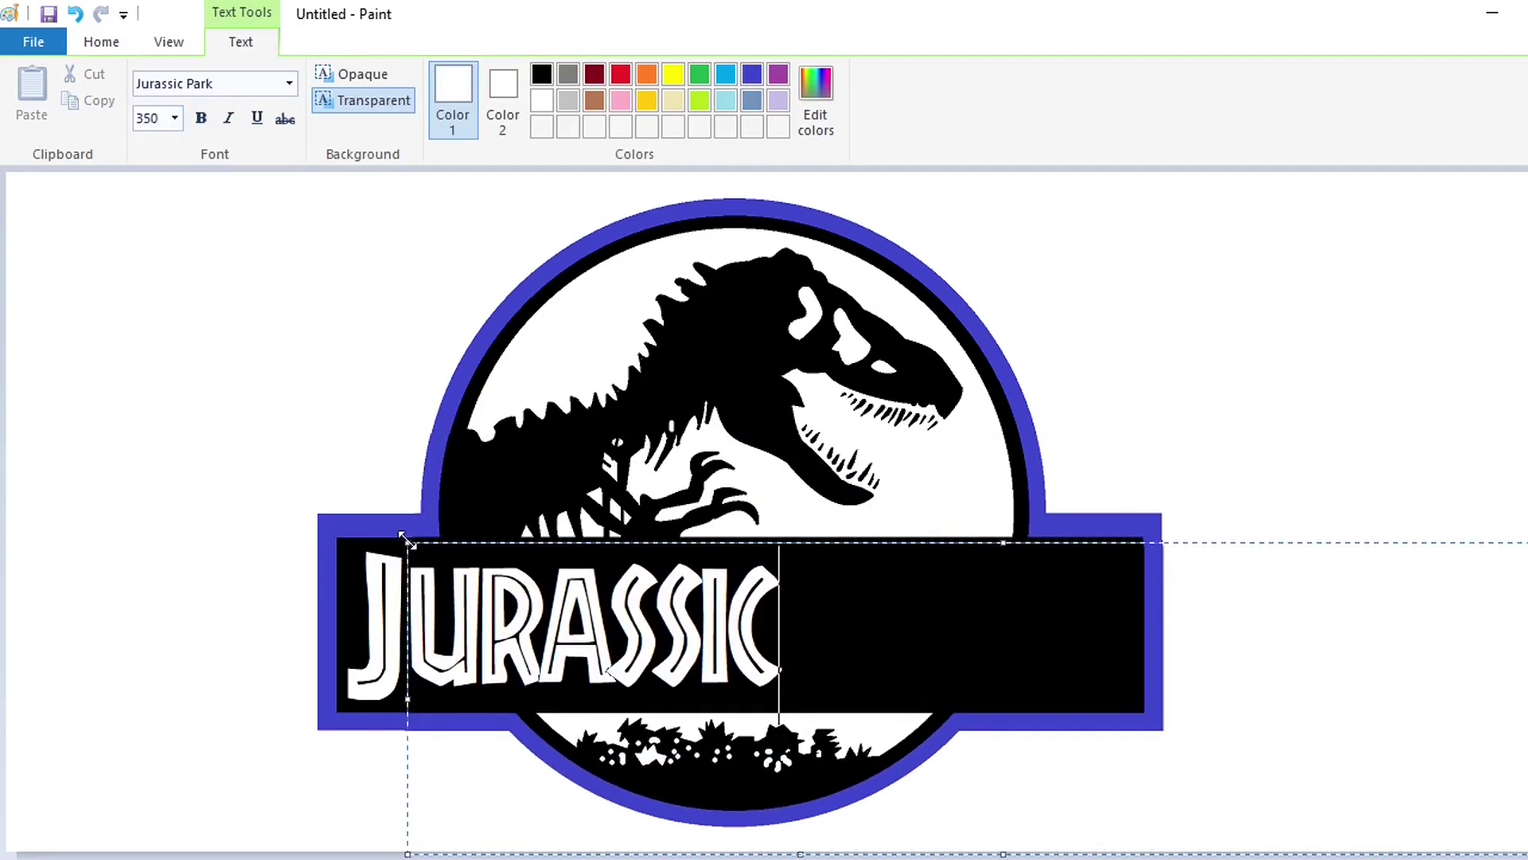
left_click(199, 522)
Add a P at size 450 after JURASSIC, lined up with the J.
left_click(798, 470)
type("P")
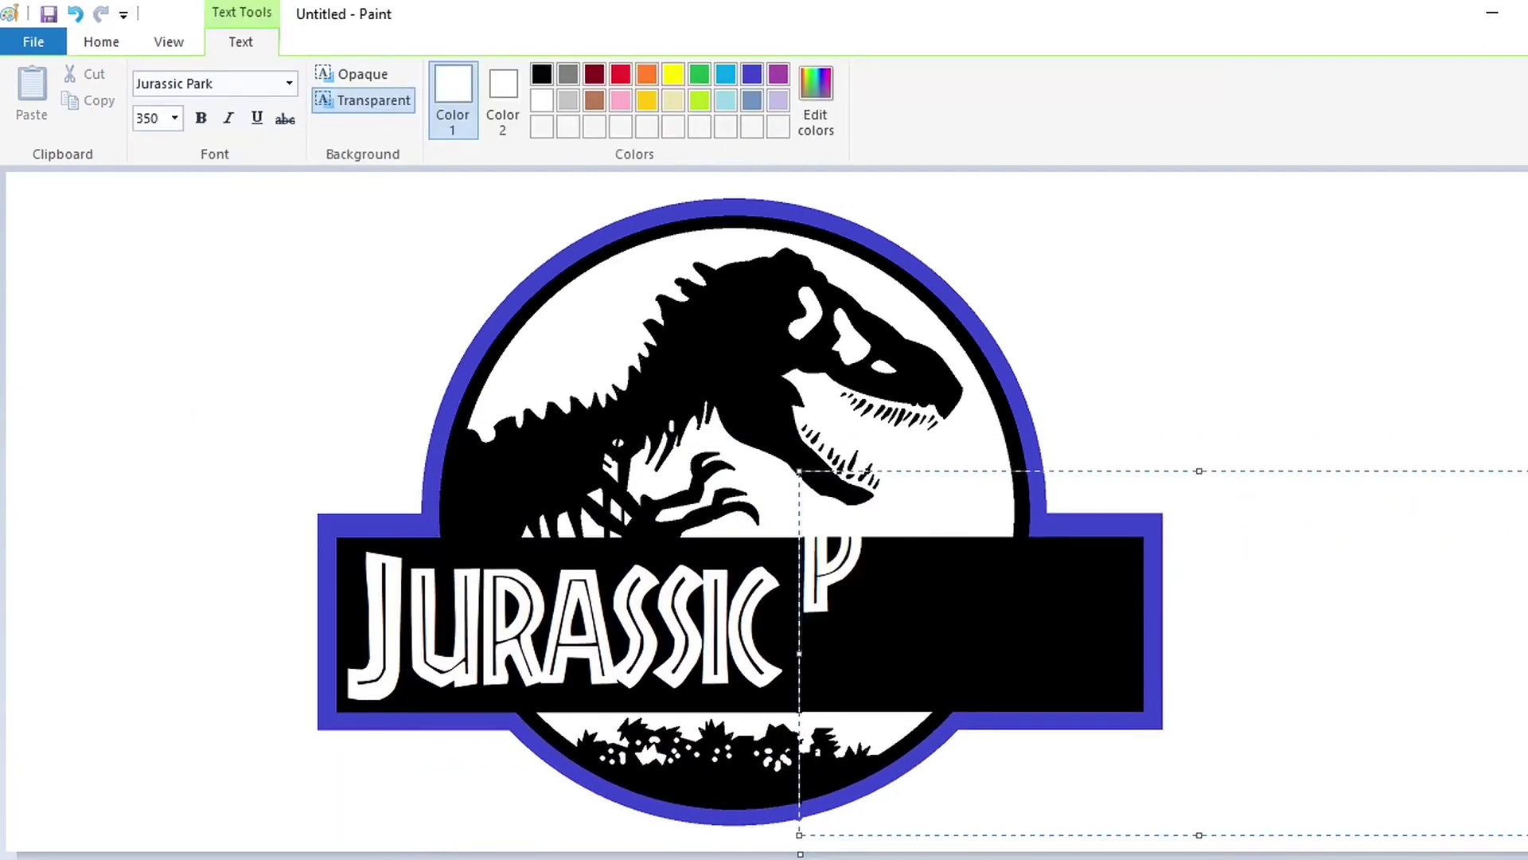
left_click_drag(798, 469, 808, 517)
key("ctrl+a")
left_click(174, 118)
type("450")
key("Return")
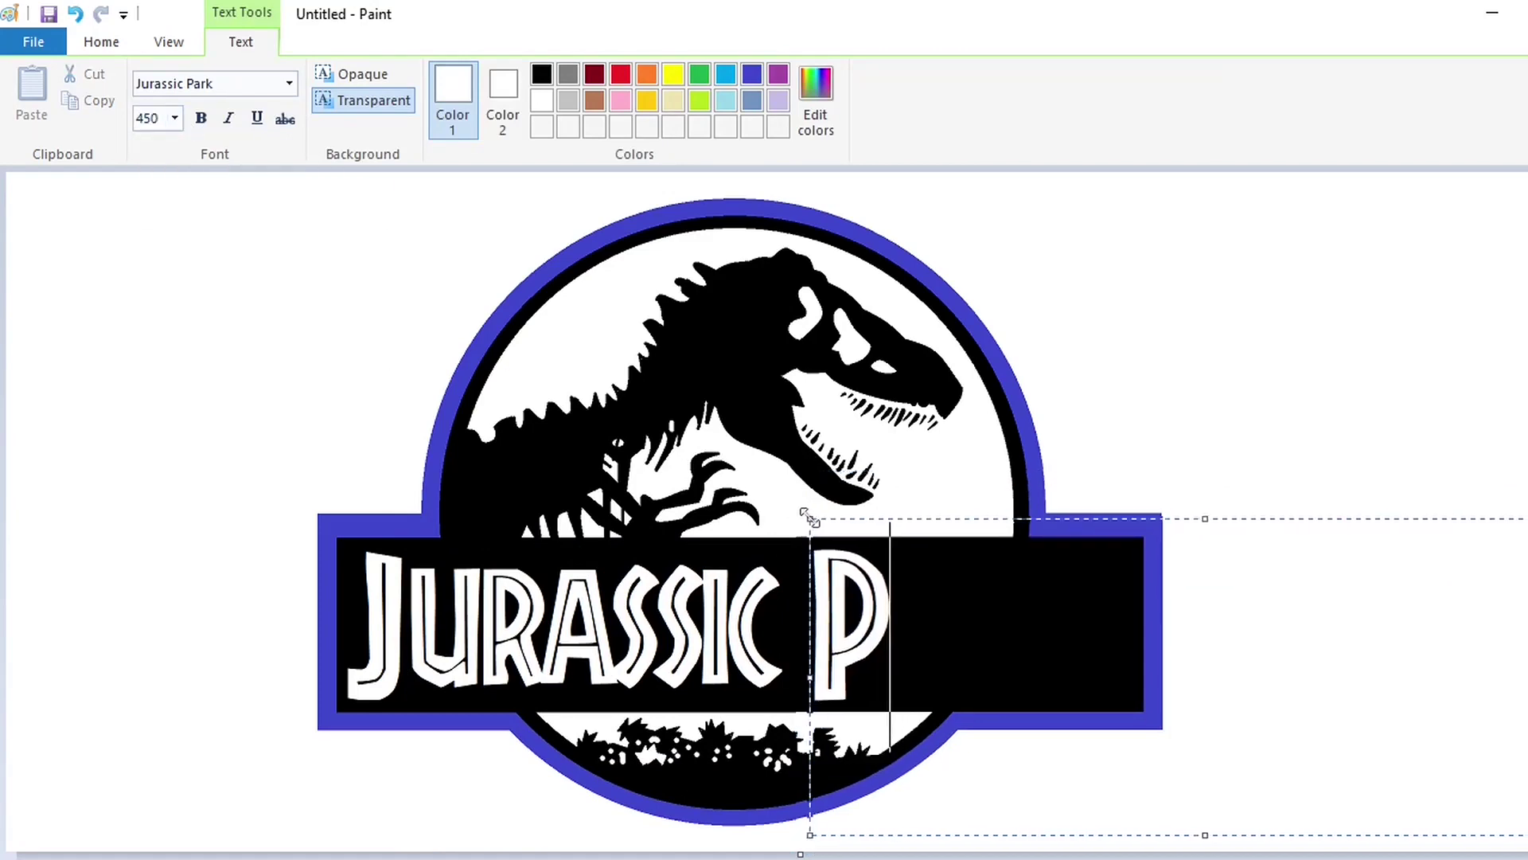
left_click(697, 518)
Add ARK at size 350 directly after the P on the banner.
left_click(915, 433)
type("ARK")
left_click_drag(915, 435, 884, 545)
key("ctrl+a")
left_click(174, 117)
type("350")
key("Return")
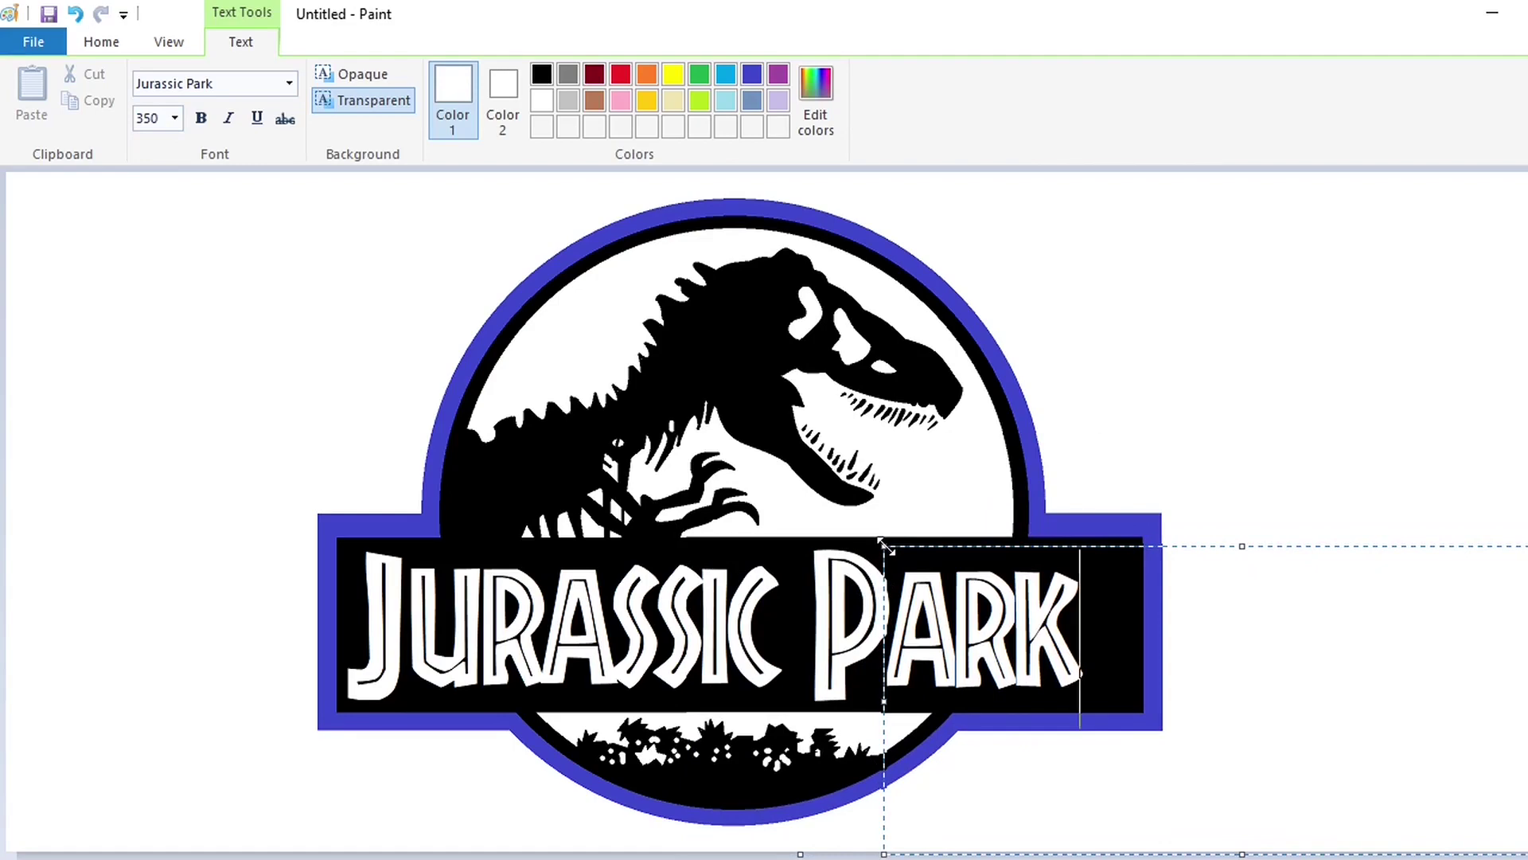
Undo the URASSIC, P and ARK lettering on the banner.
left_click(918, 474)
key("ctrl+z")
key("ctrl+z")
key("ctrl+z")
key("ctrl+z")
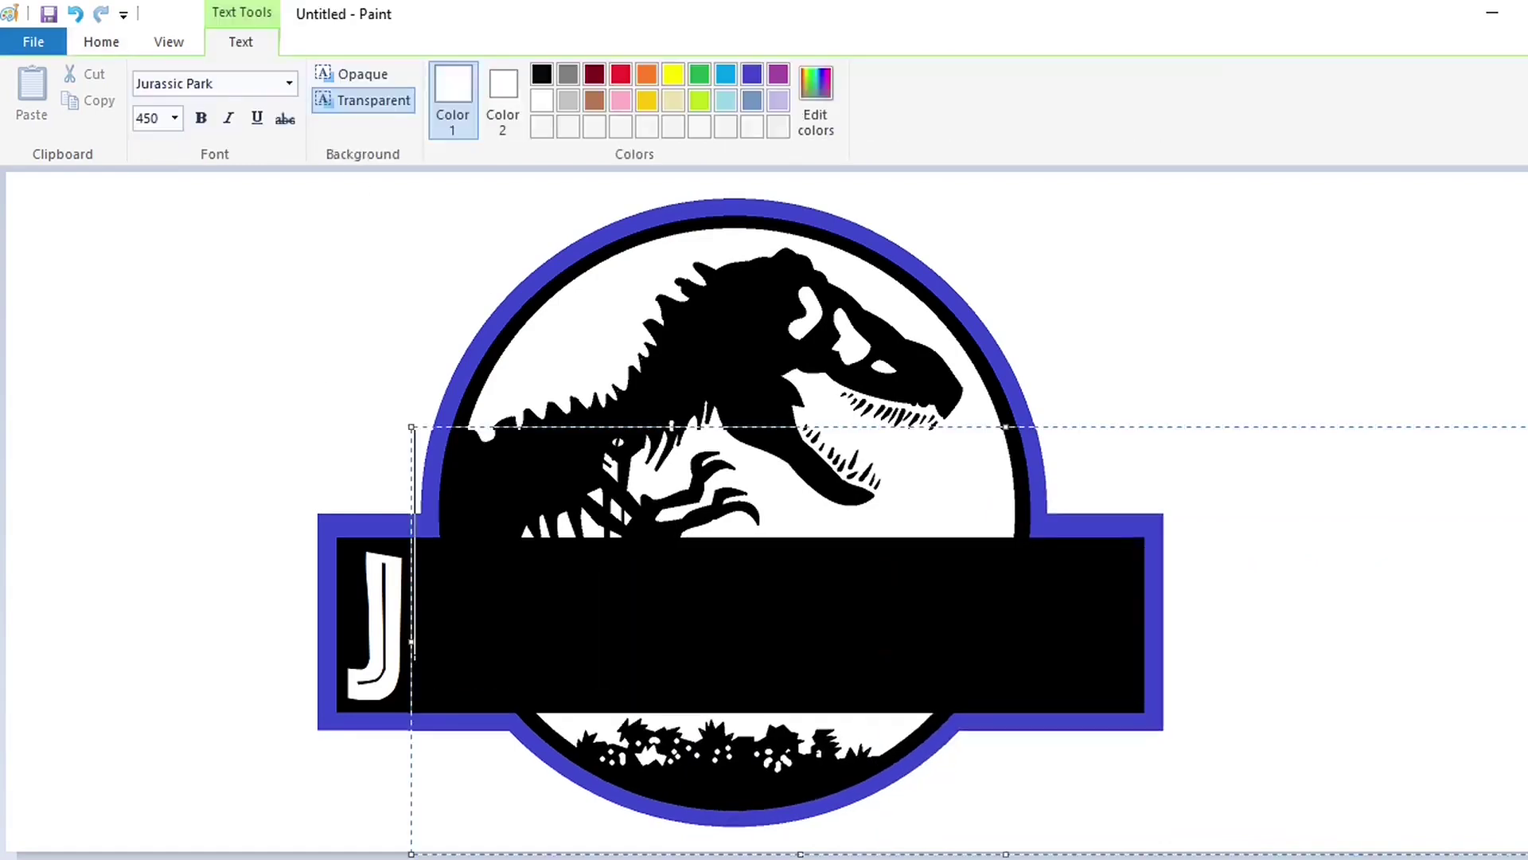
Enter URASSIC again at size 370 and place it on the banner beside the J.
type("URASSIC")
left_click_drag(885, 510, 355, 505)
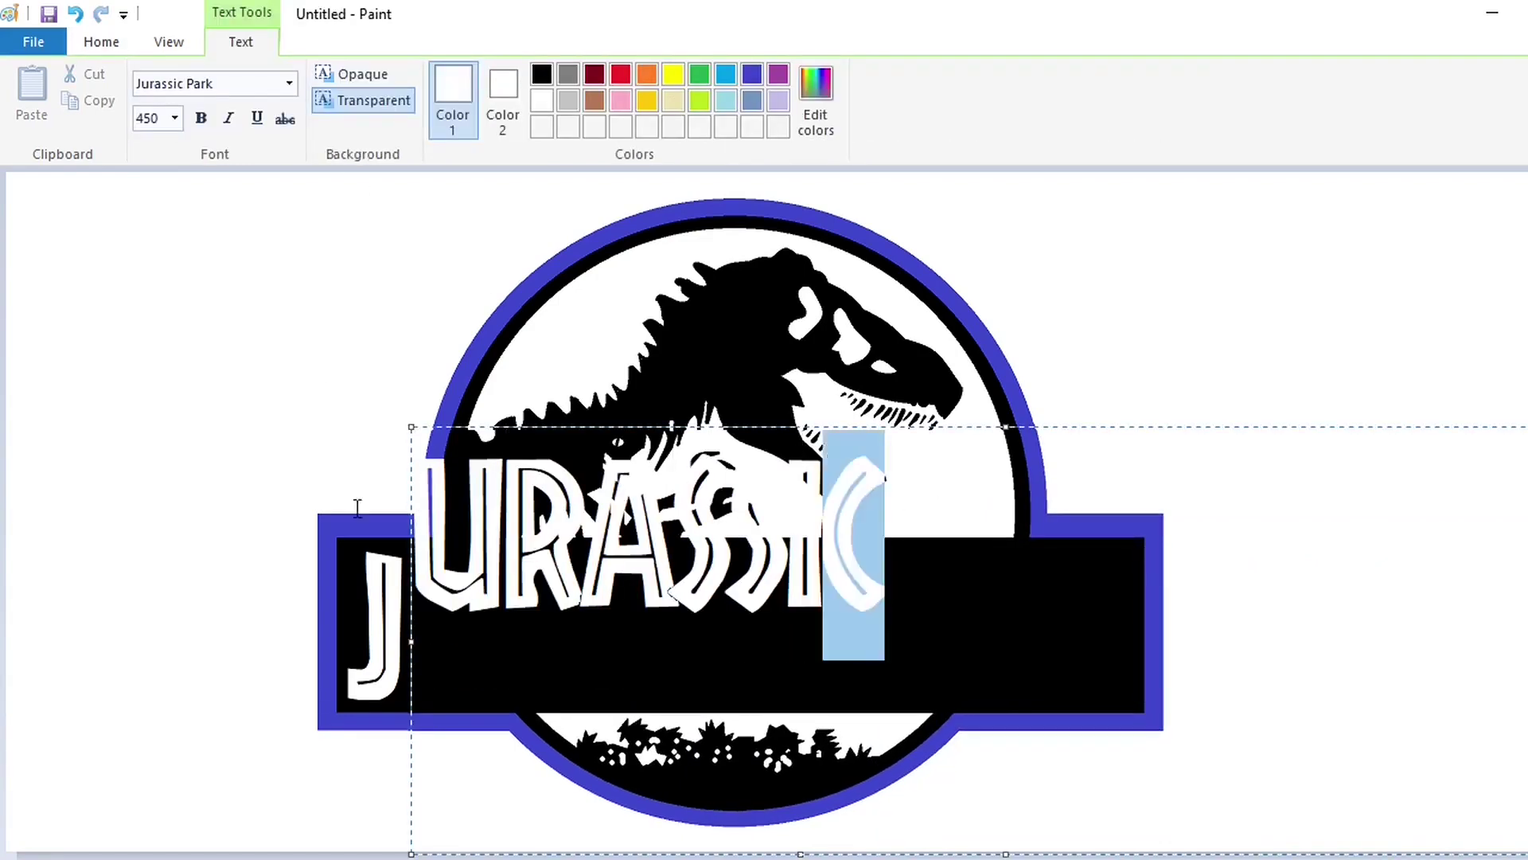
left_click(177, 119)
type("370")
key("Return")
left_click_drag(411, 428, 409, 535)
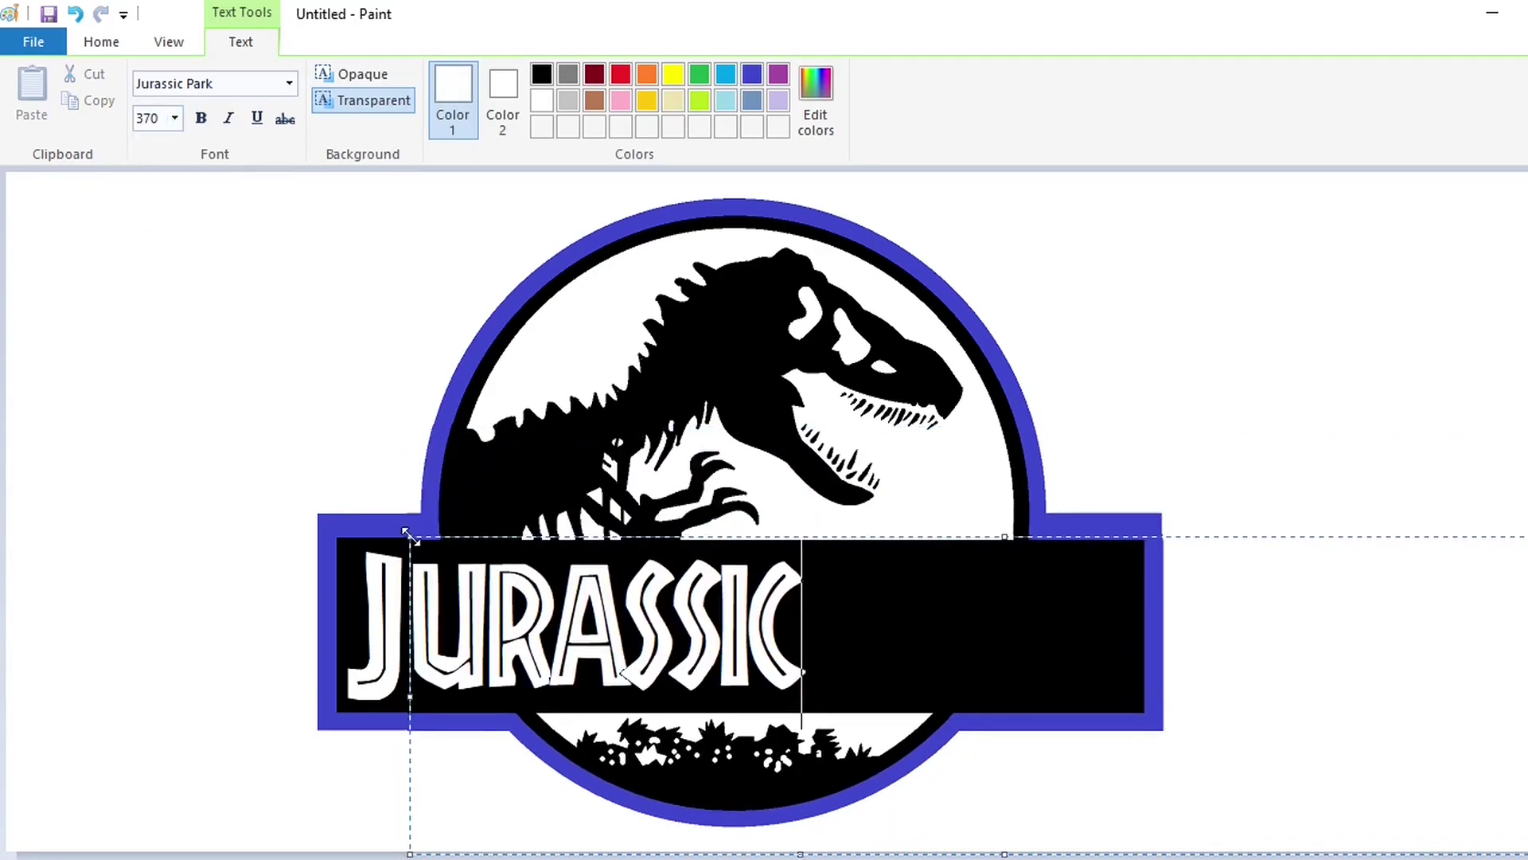
left_click(130, 531)
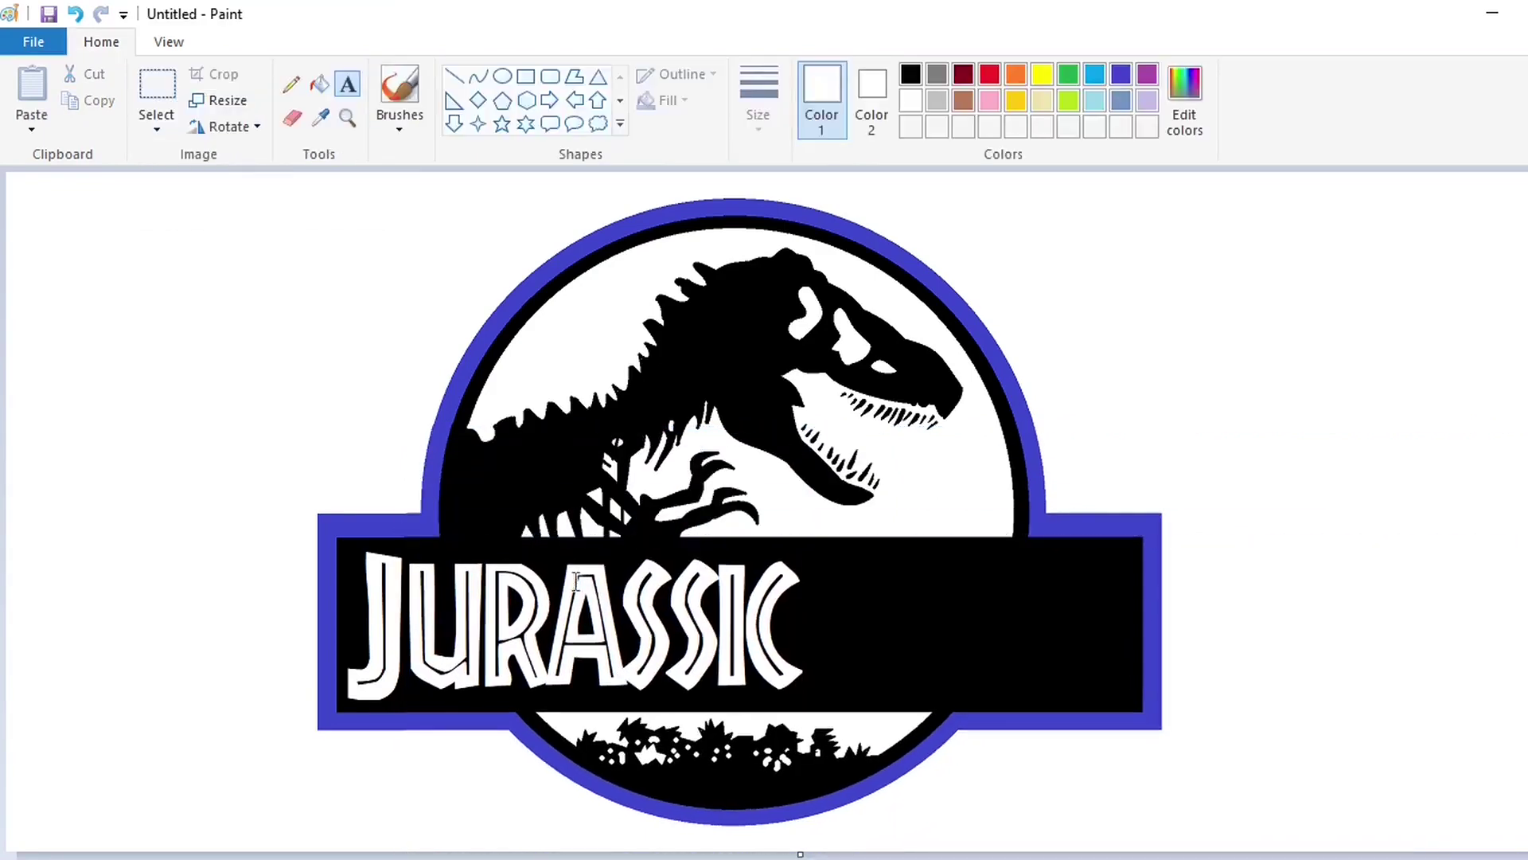
Add a P at size 450 and place it on the banner a word space after JURASSIC.
left_click(815, 468)
type("P")
key("shift+Left")
left_click(175, 118)
type("450")
key("Return")
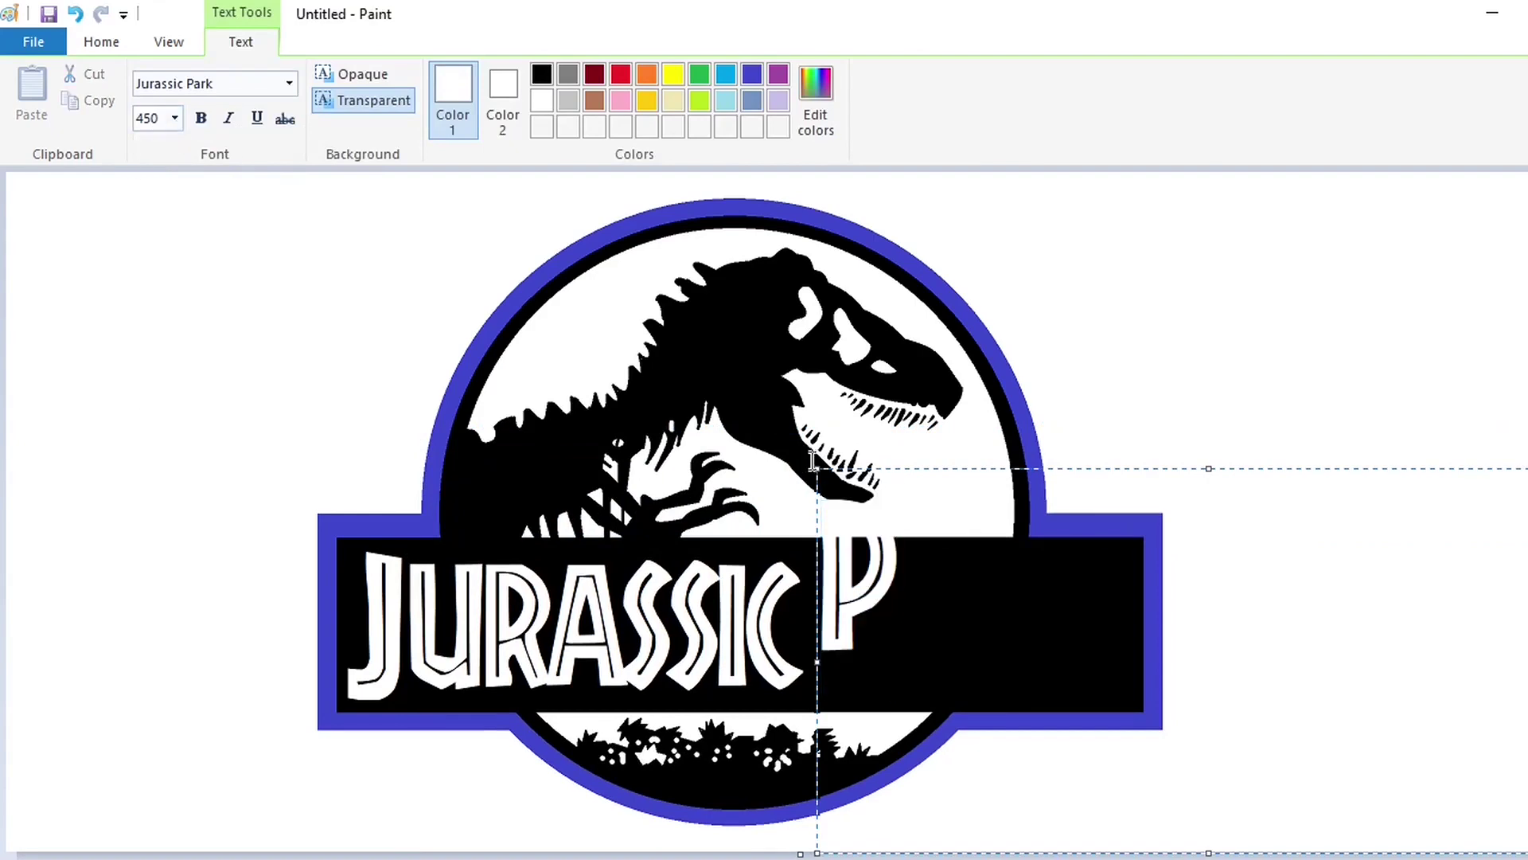
left_click_drag(816, 467, 834, 517)
left_click(936, 393)
Enter the text ARK to the right of the P and set its size to 370.
left_click(936, 393)
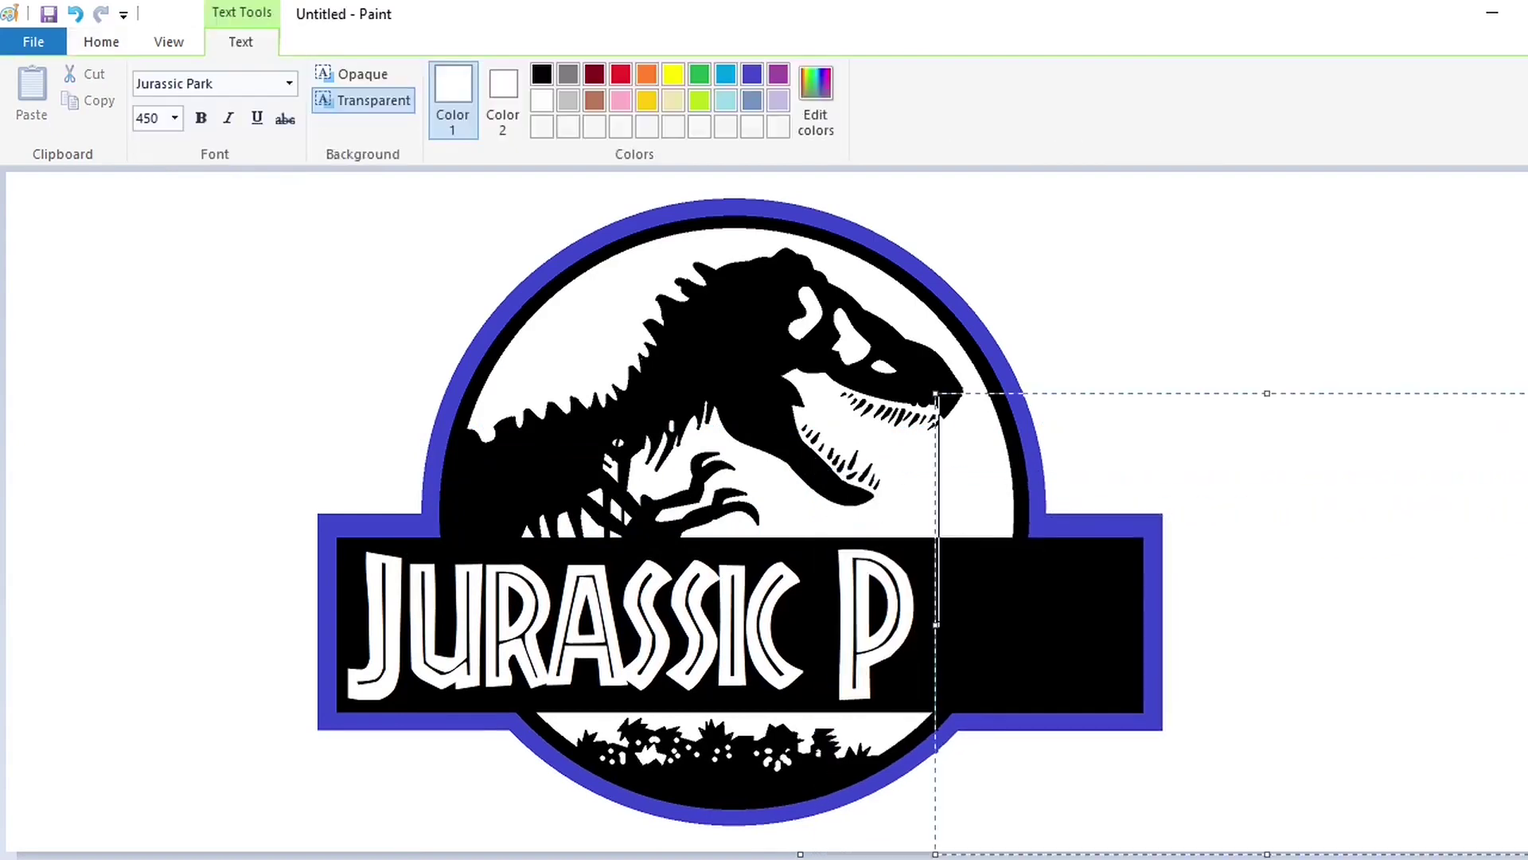
type("ARK")
key("ctrl+a")
left_click(175, 118)
type("370")
key("Return")
left_click(930, 394)
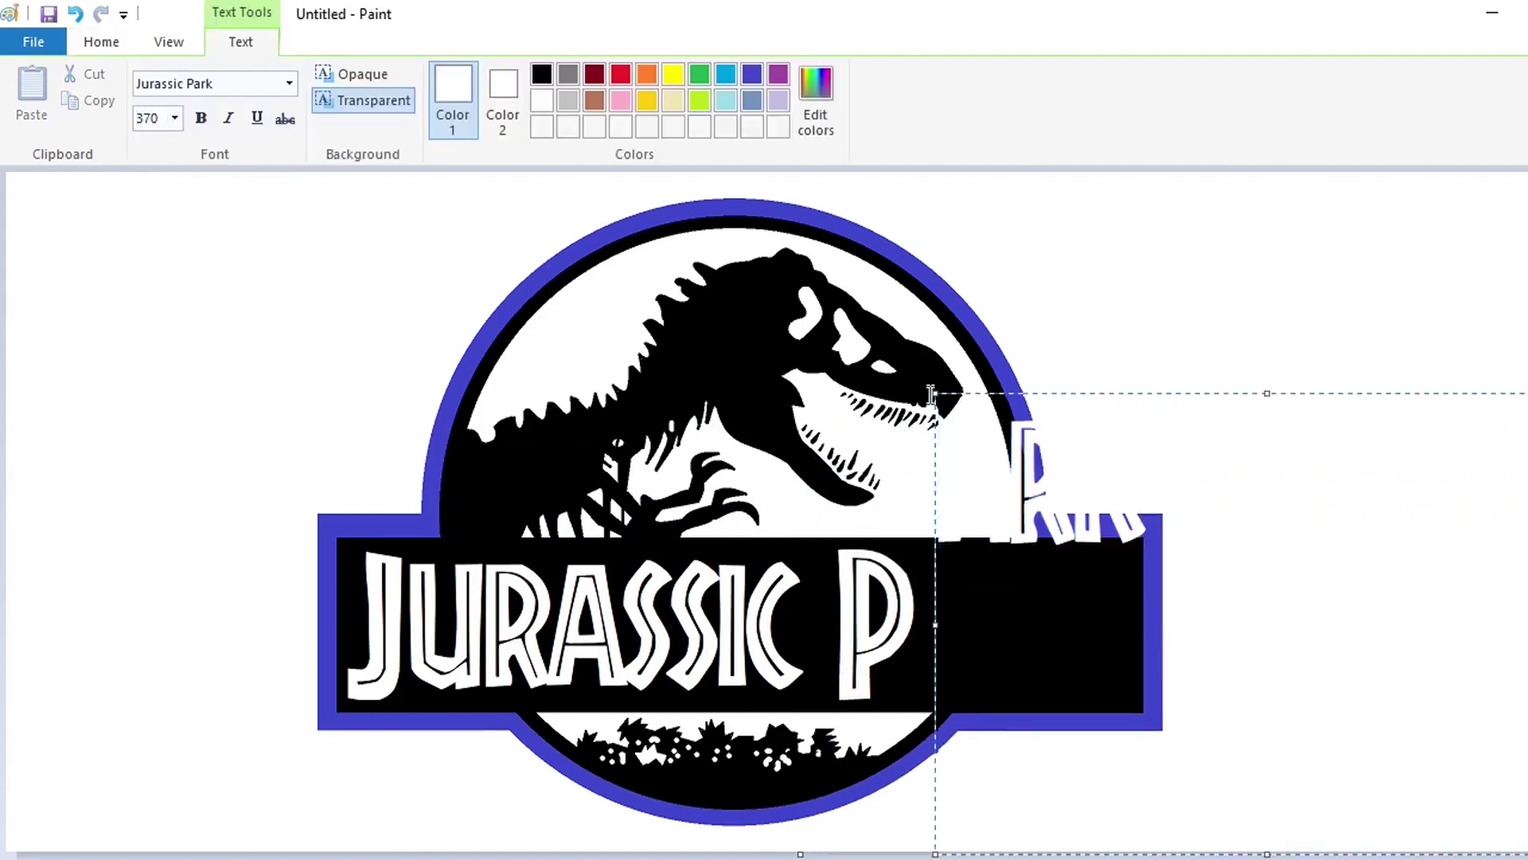
Move the ARK text down beside the P and shorten it to the letter A.
left_click_drag(931, 393, 879, 532)
key("BackSpace")
key("BackSpace")
key("Left")
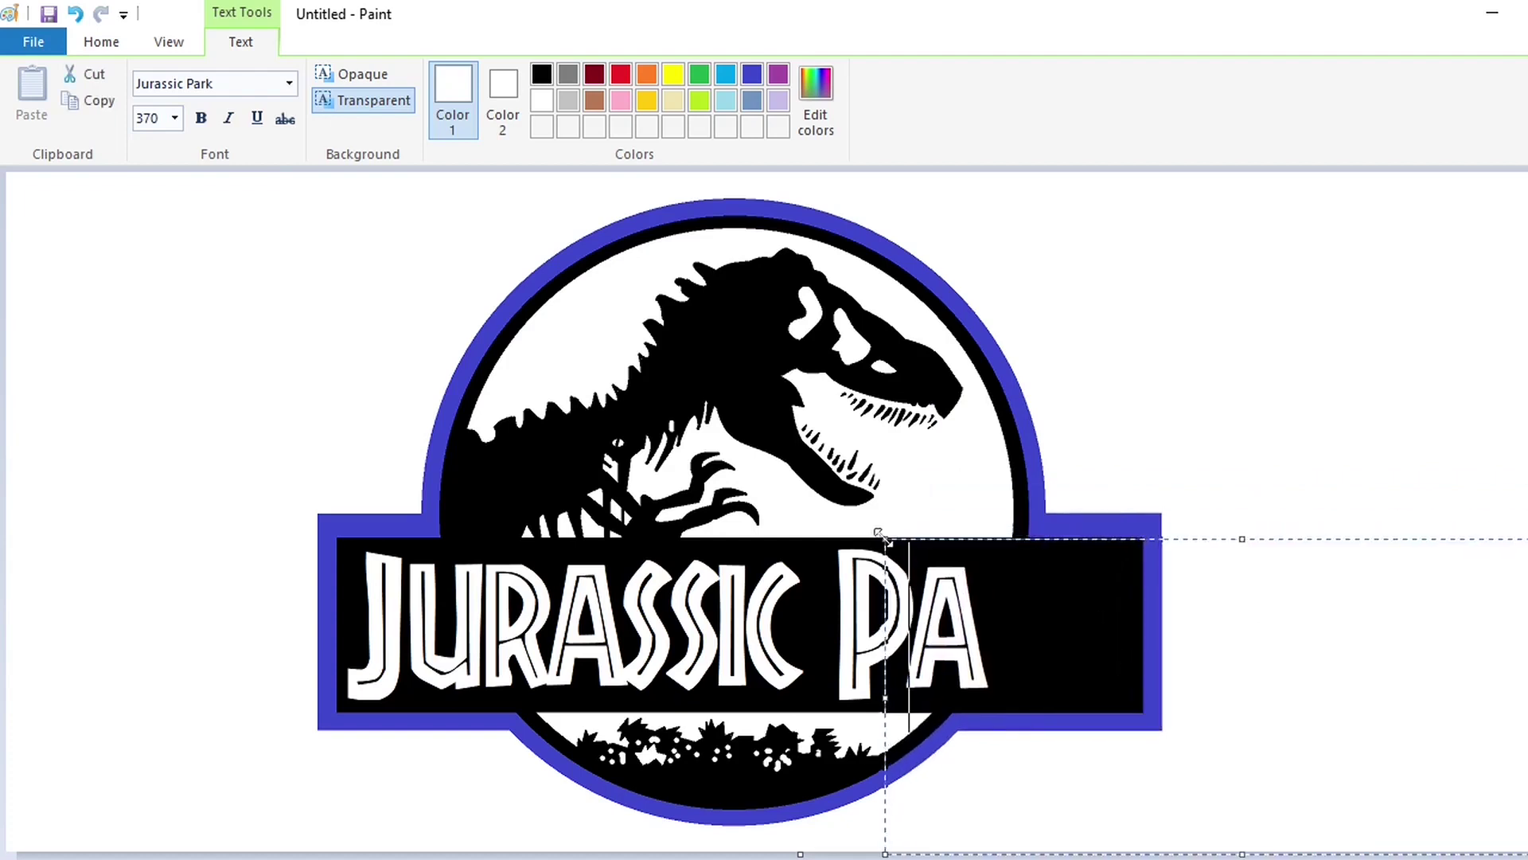
left_click(772, 539)
Add a separate R at size 370 on the banner directly after the A.
left_click(965, 478)
type("R")
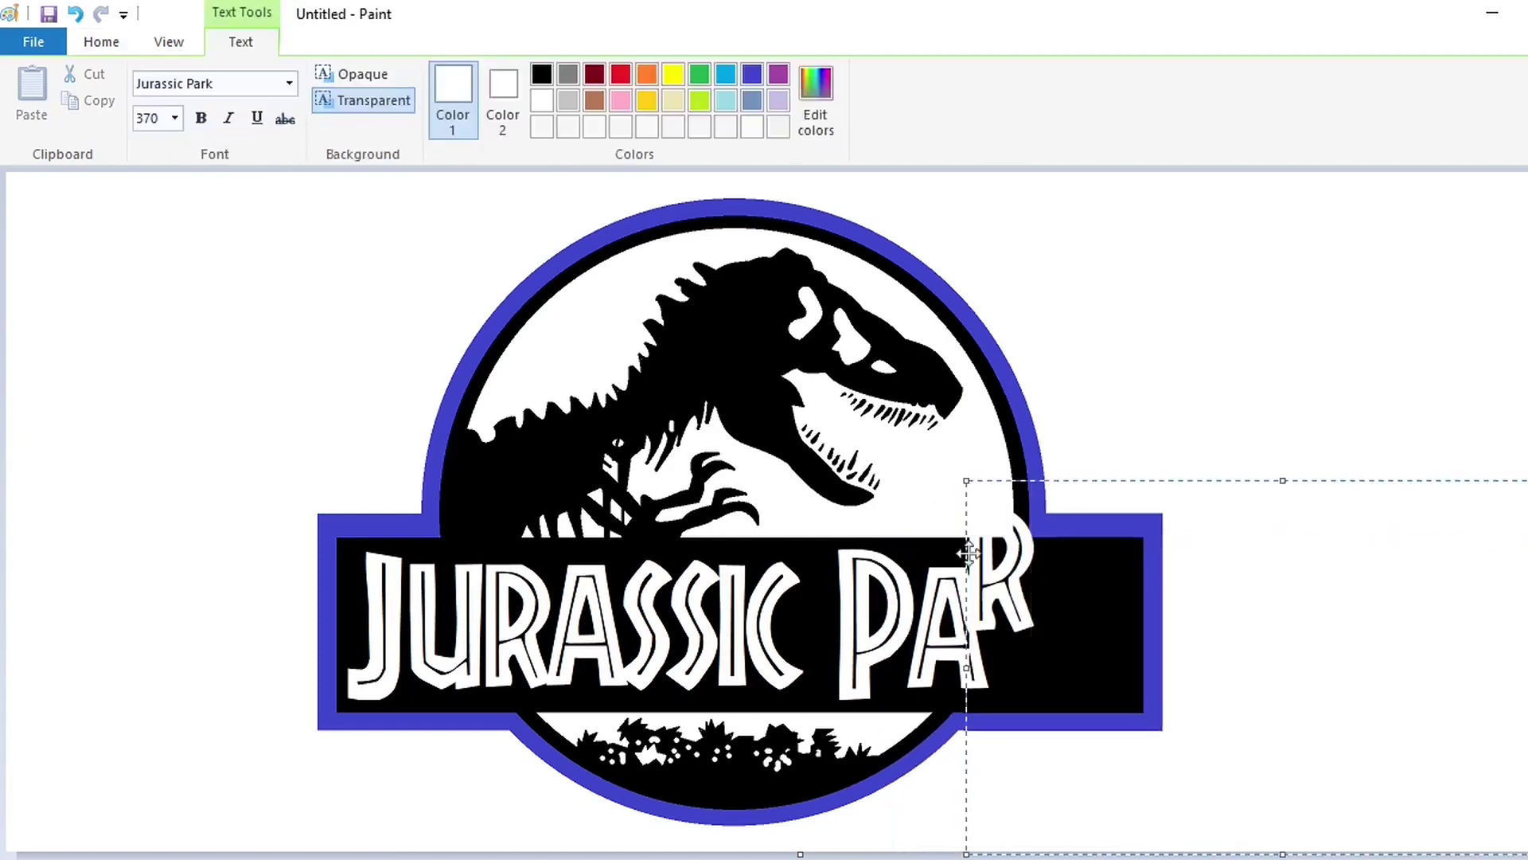
left_click_drag(965, 478, 979, 533)
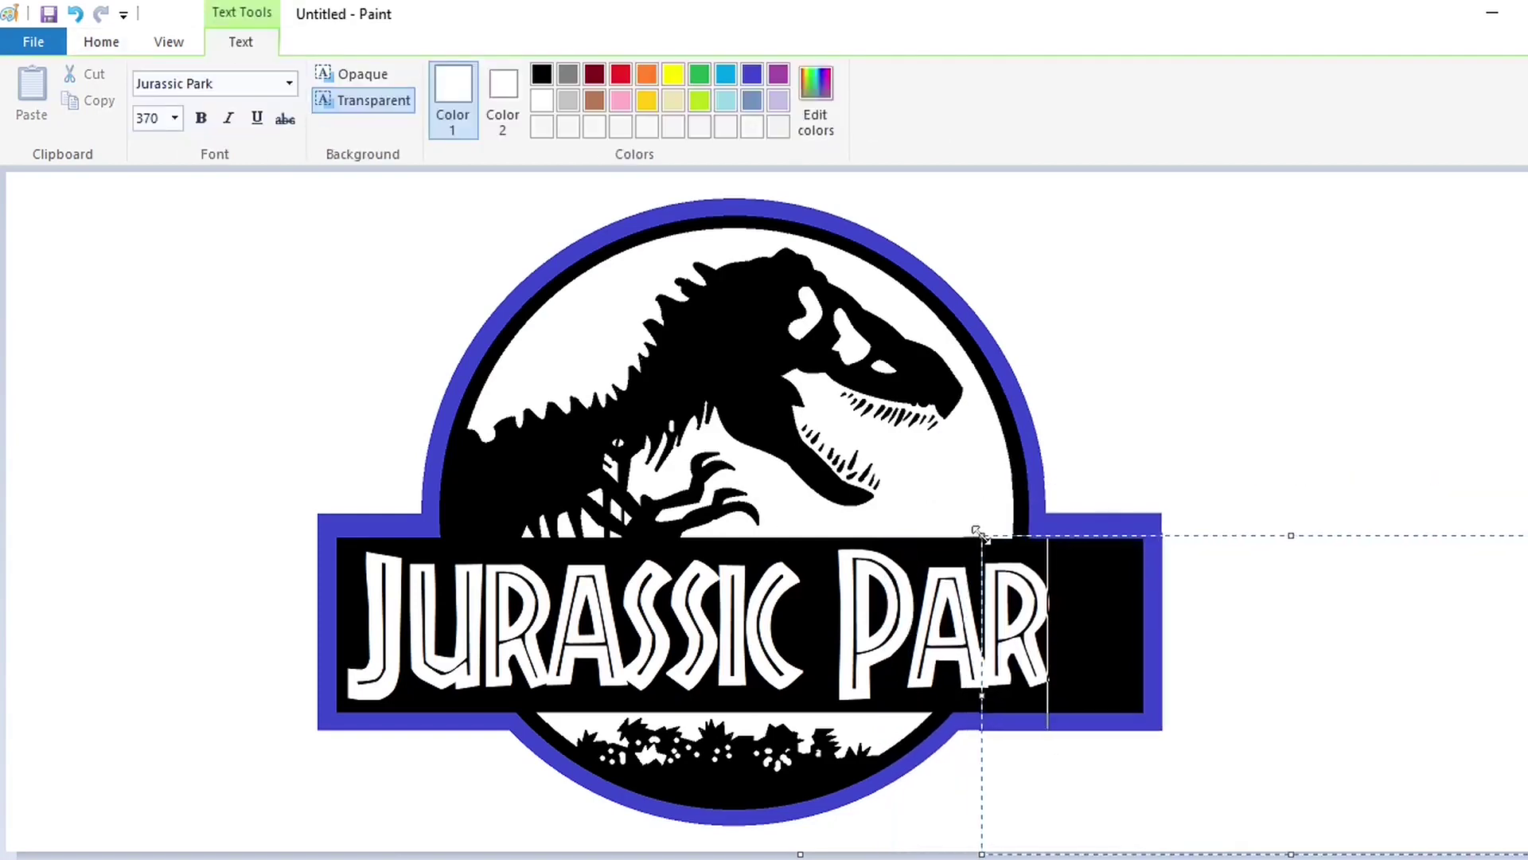
left_click(1041, 440)
Try placing a K at size 370 after the R, and undo it.
left_click(1042, 439)
type("K")
left_click_drag(1041, 423, 1050, 533)
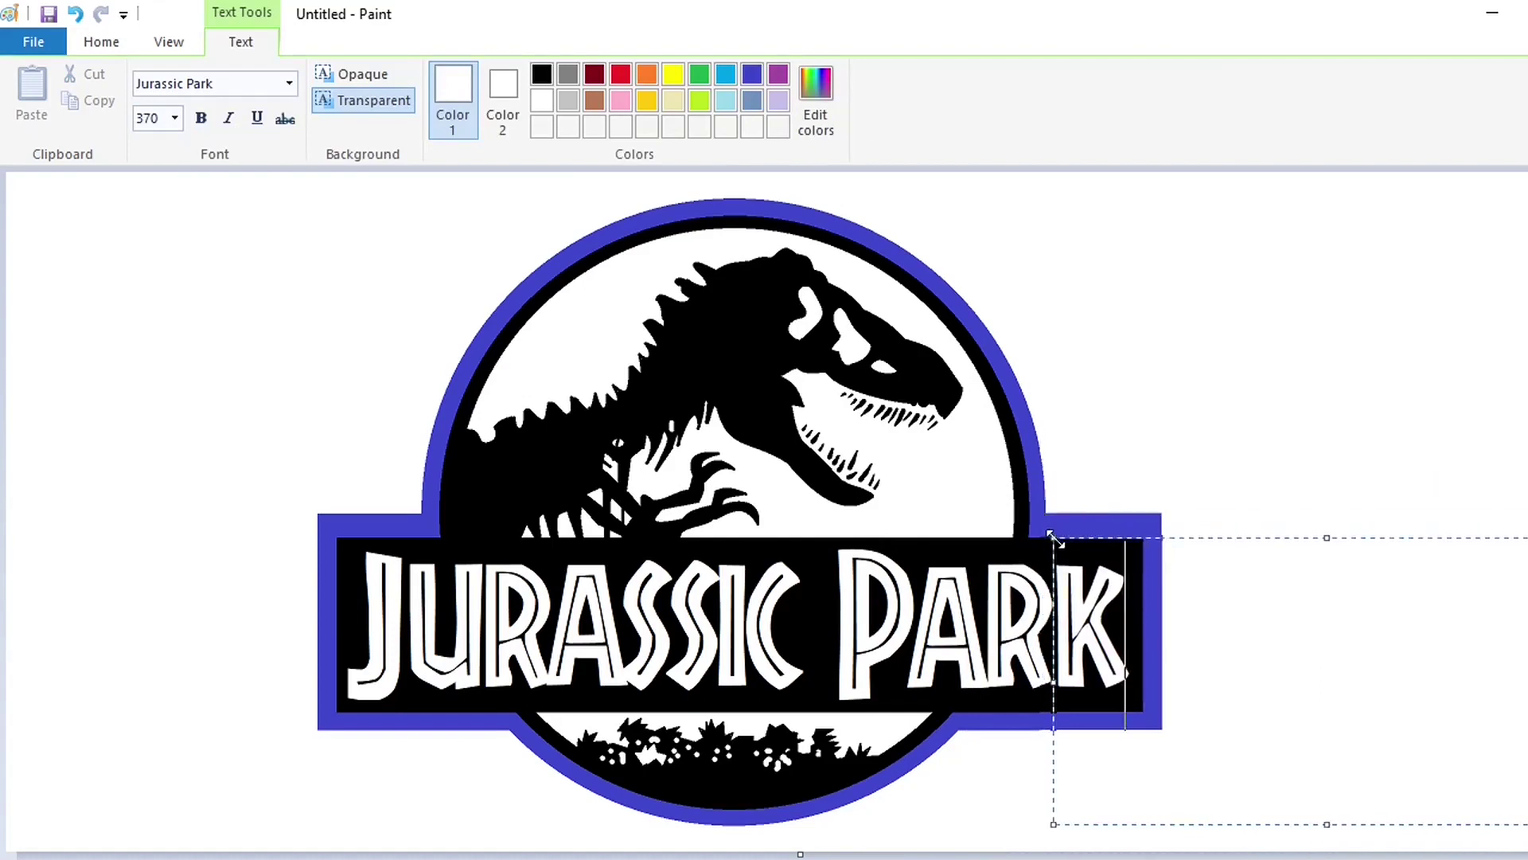
left_click(1103, 433)
key("ctrl+z")
key("ctrl+z")
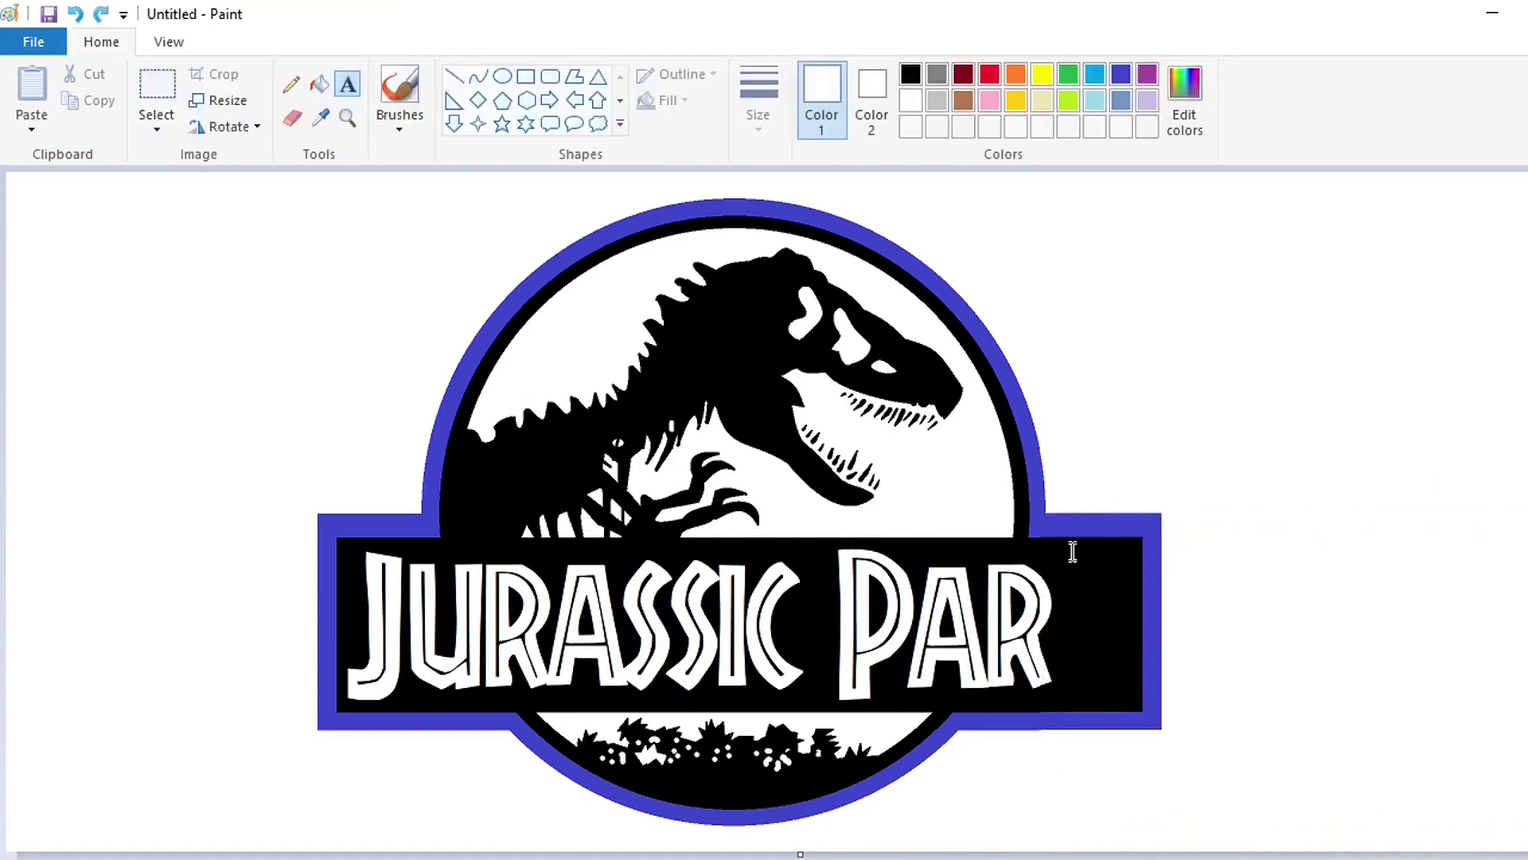
Place the white letter K after the R on the banner and select the completed word PARK for copying.
left_click_drag(1055, 440, 1050, 538)
left_click(926, 503)
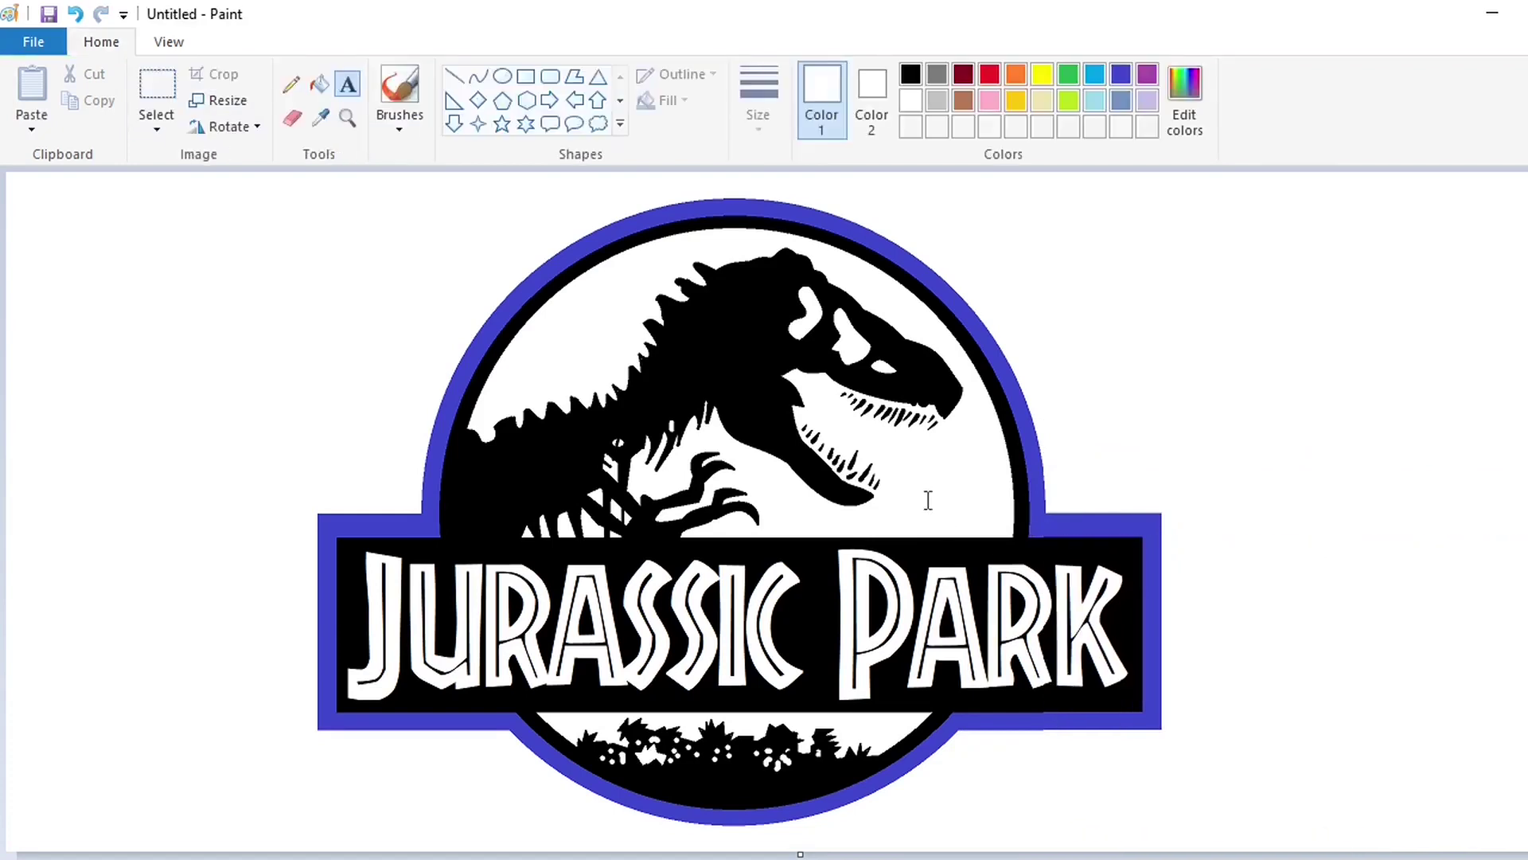
left_click(156, 87)
left_click_drag(826, 543, 1135, 707)
Cover the word PARK on the banner with a rectangle filled solid black.
left_click(525, 76)
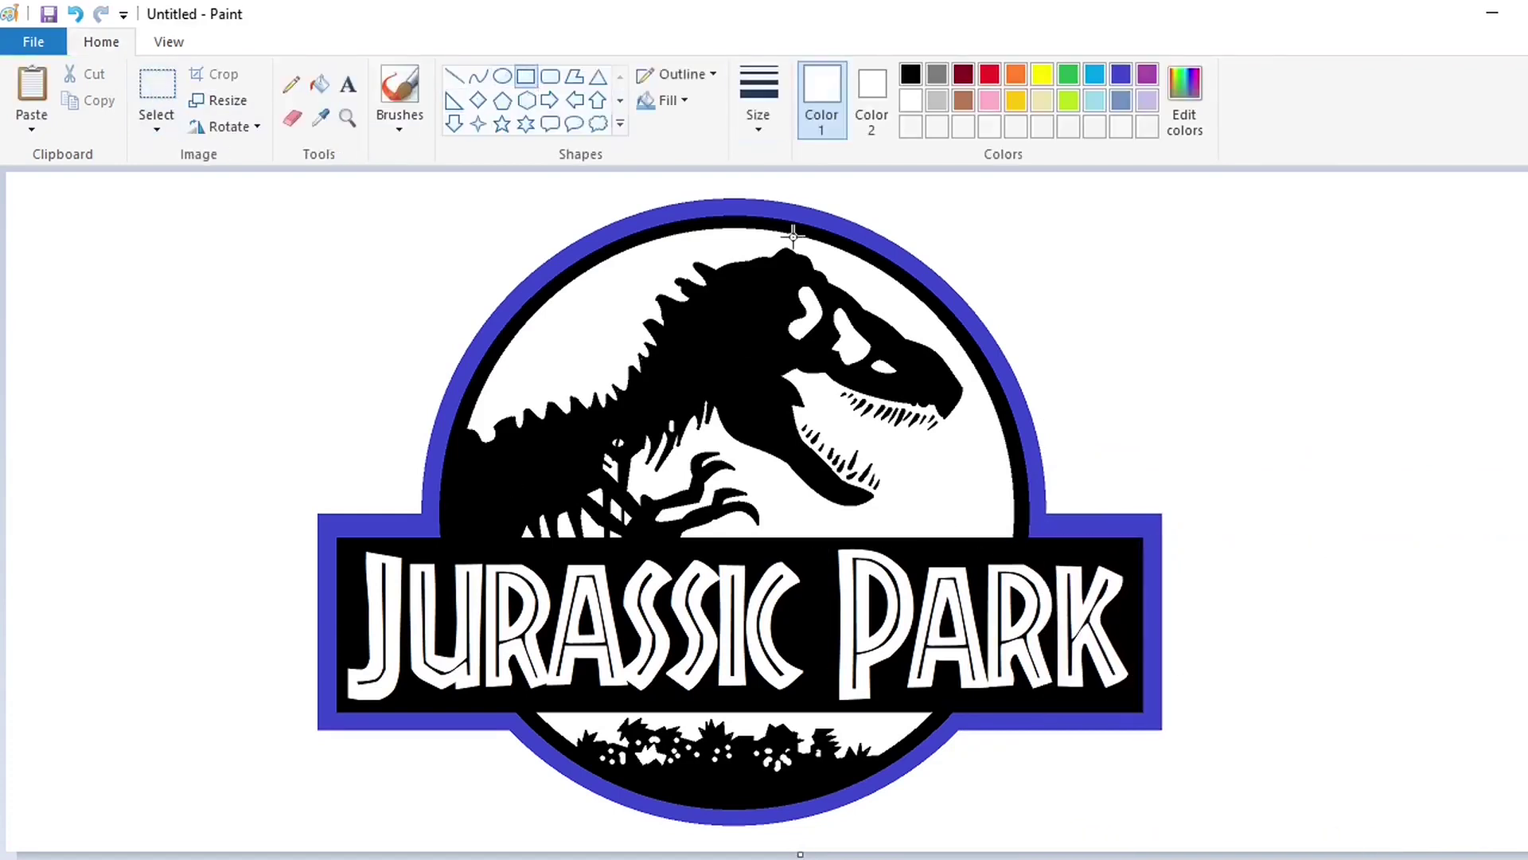
left_click_drag(825, 543, 1135, 700)
left_click(319, 86)
left_click(910, 74)
left_click(1020, 625)
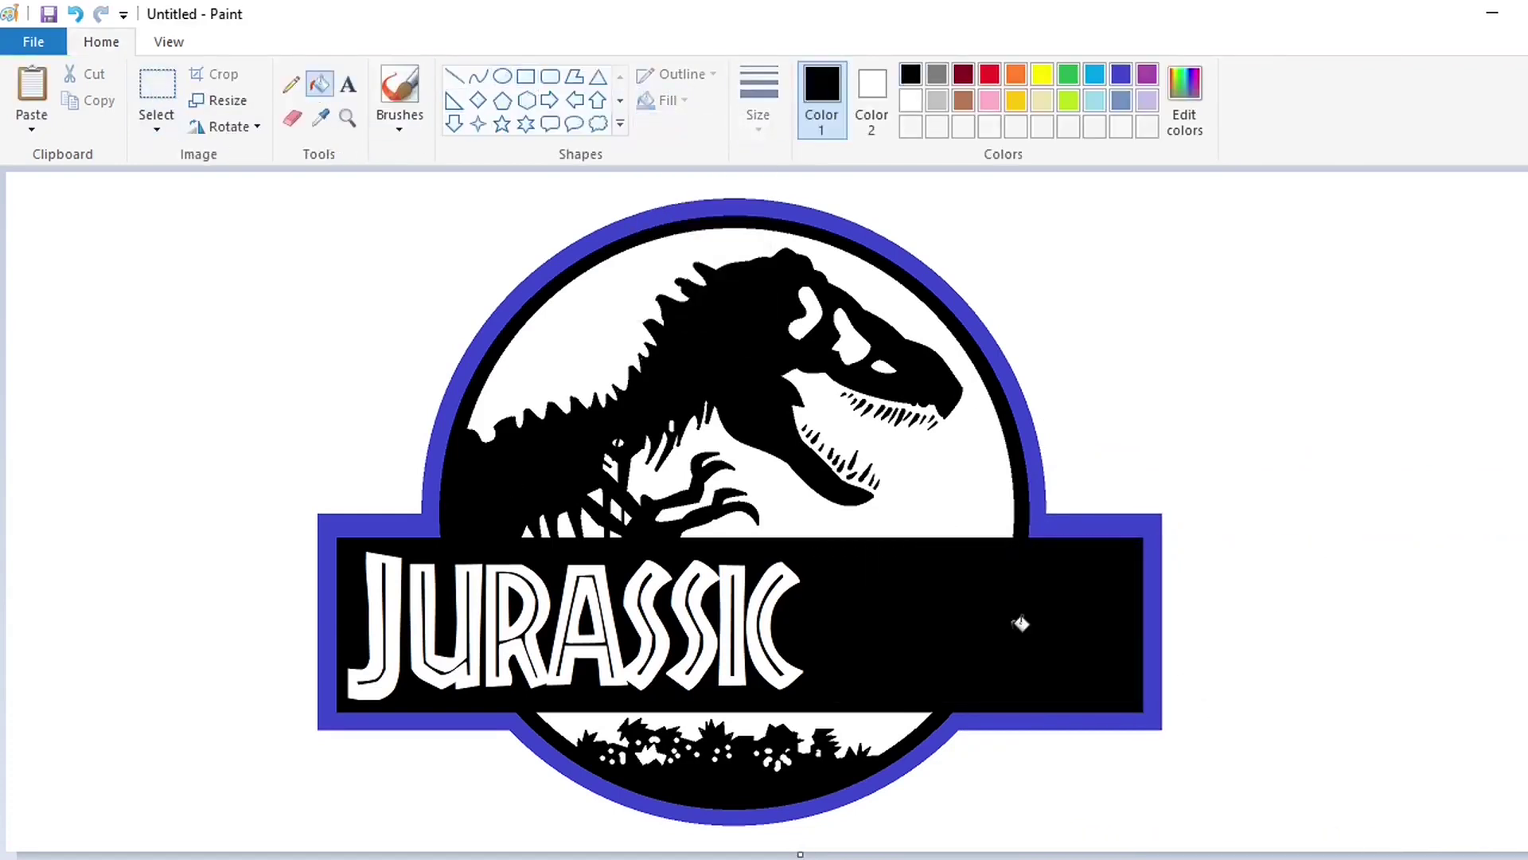
Try pasting the copied PARK block onto the banner after JURASSIC, and undo it.
key("ctrl+v")
left_click_drag(175, 246, 1337, 347)
key("ctrl+z")
key("ctrl+v")
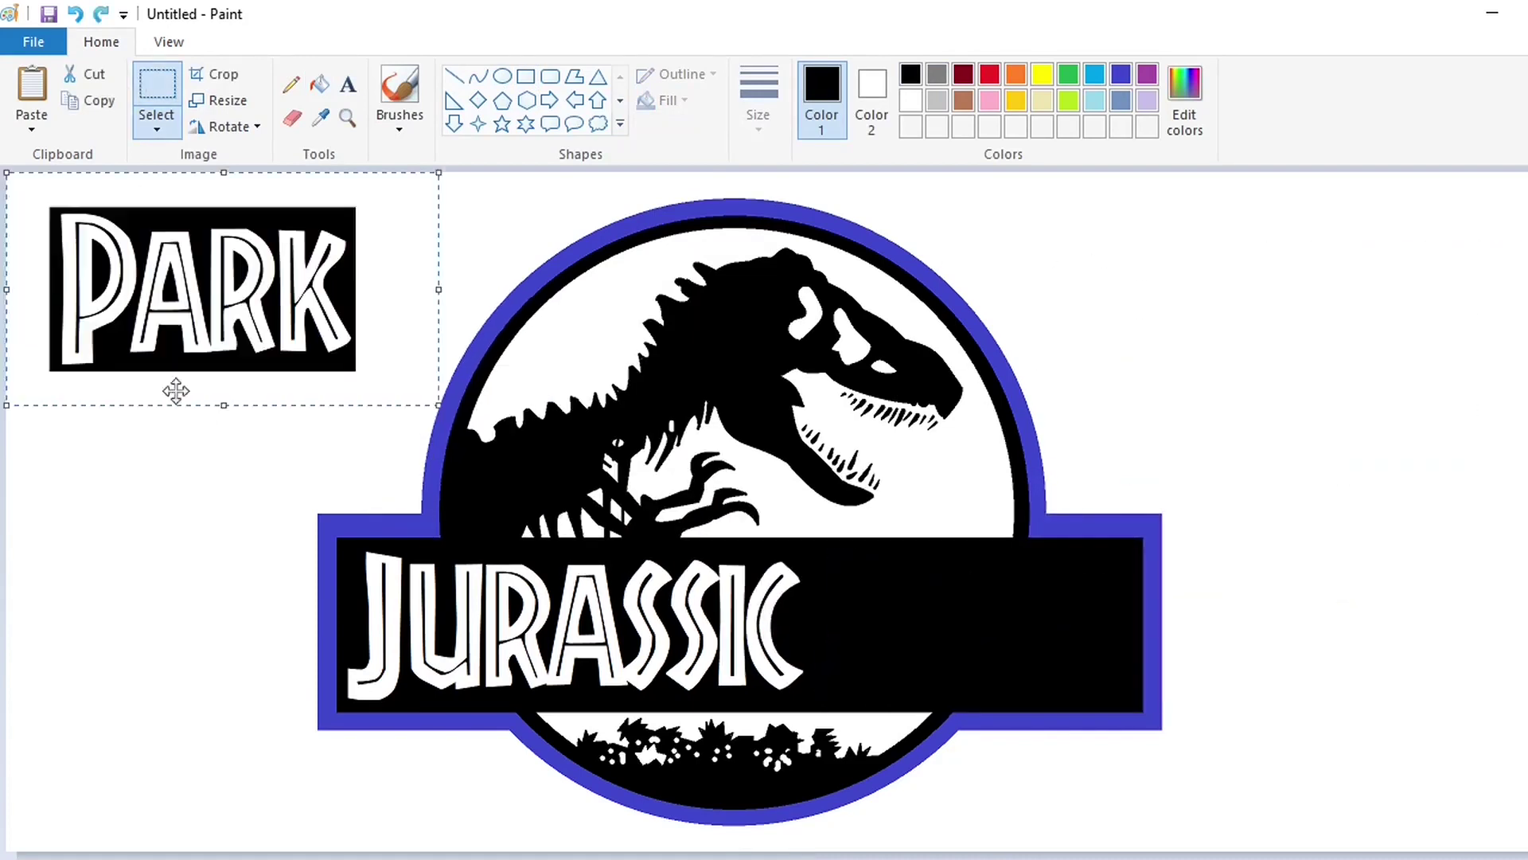
left_click_drag(185, 298, 866, 546)
left_click(156, 127)
left_click(225, 343)
key("ctrl+z")
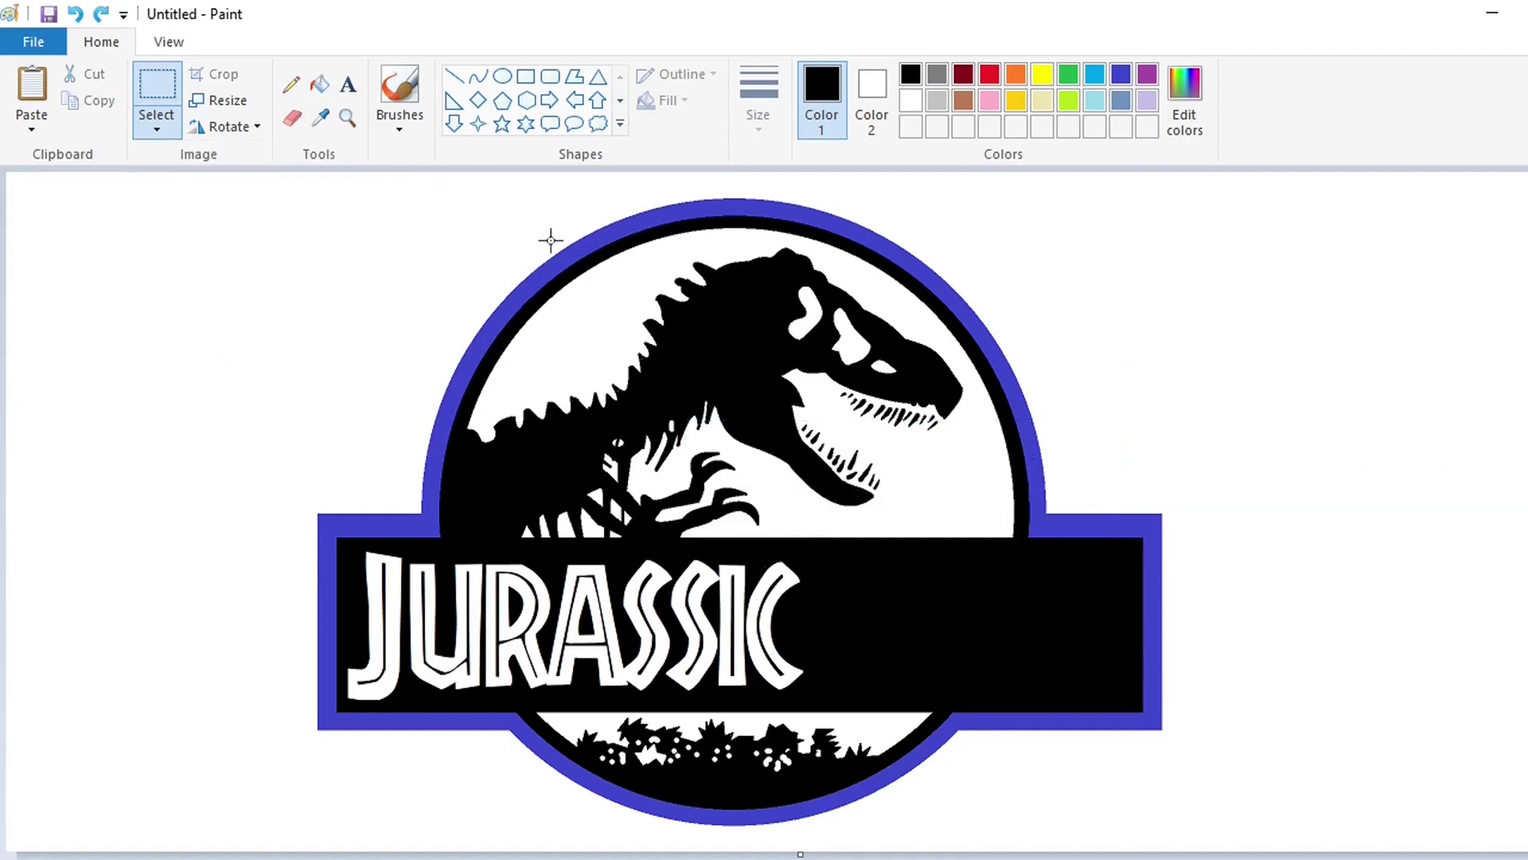
Set the rectangle shape to no fill and place the copied PARK block on the blank canvas beside the logo.
left_click(525, 77)
left_click(667, 100)
left_click(694, 130)
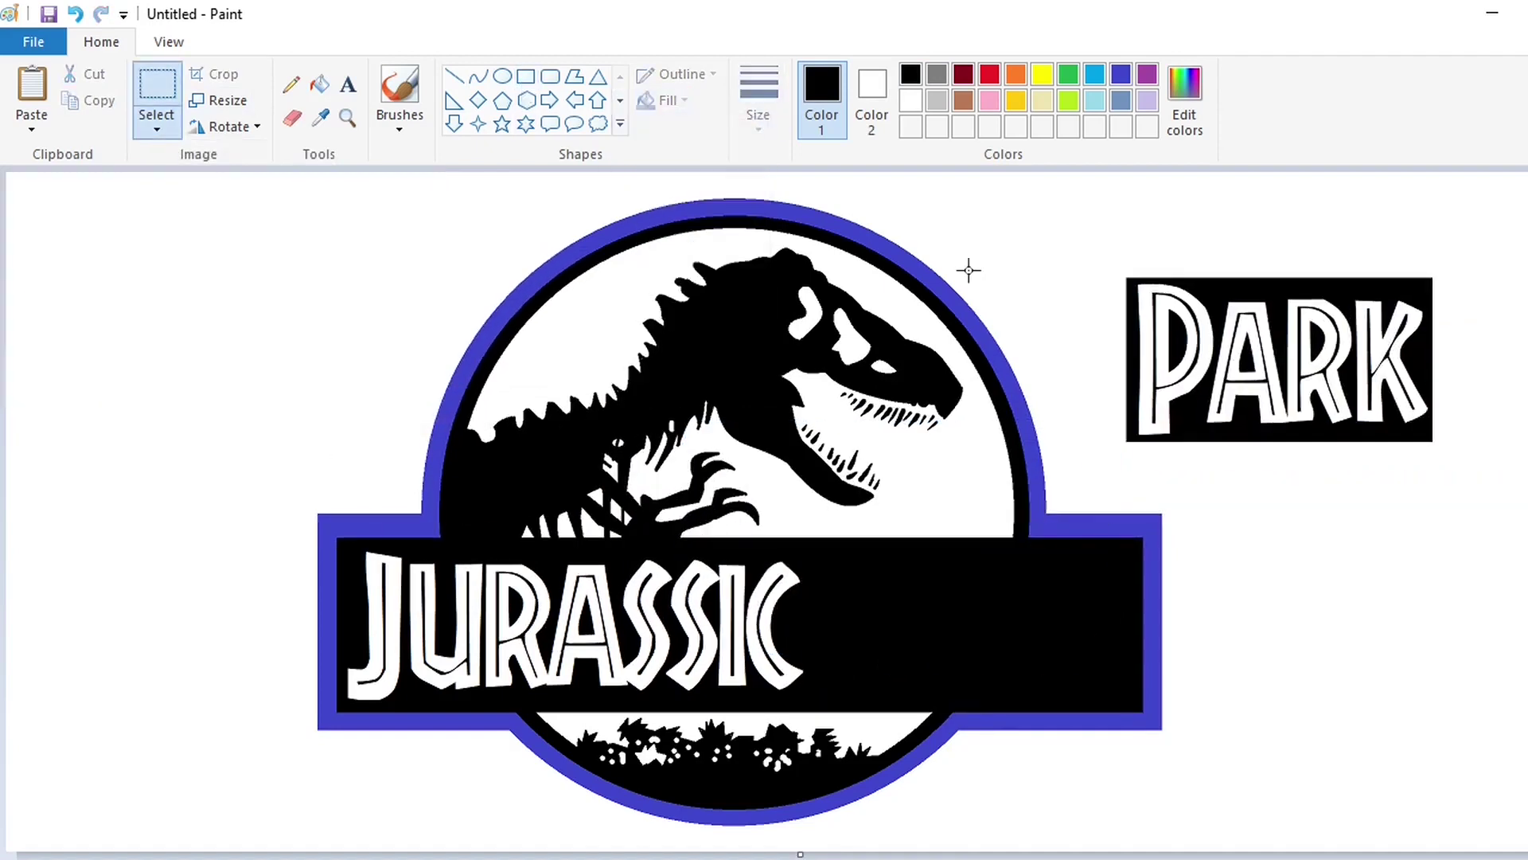
Fill the letters P, A, R and K of the separate PARK block with purple.
left_click(319, 83)
left_click(1147, 75)
left_click(1156, 359)
left_click(1246, 362)
left_click(1310, 359)
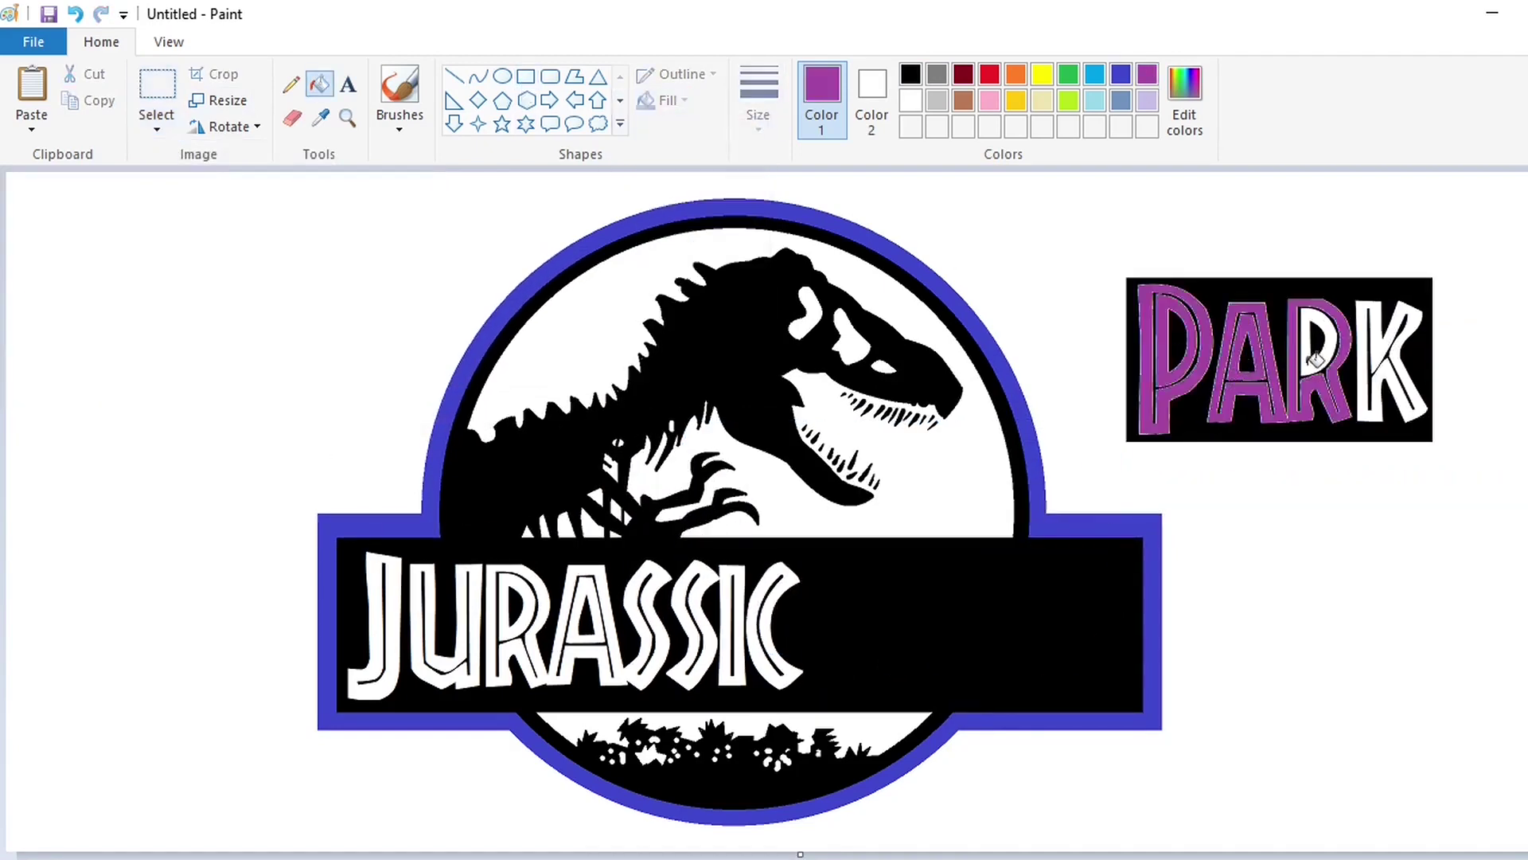
left_click(1389, 358)
Copy the purple PARK block and paste it onto the black banner after JURASSIC.
left_click(156, 84)
left_click_drag(1111, 235, 1482, 488)
key("ctrl+c")
key("ctrl+v")
left_click_drag(176, 324, 992, 633)
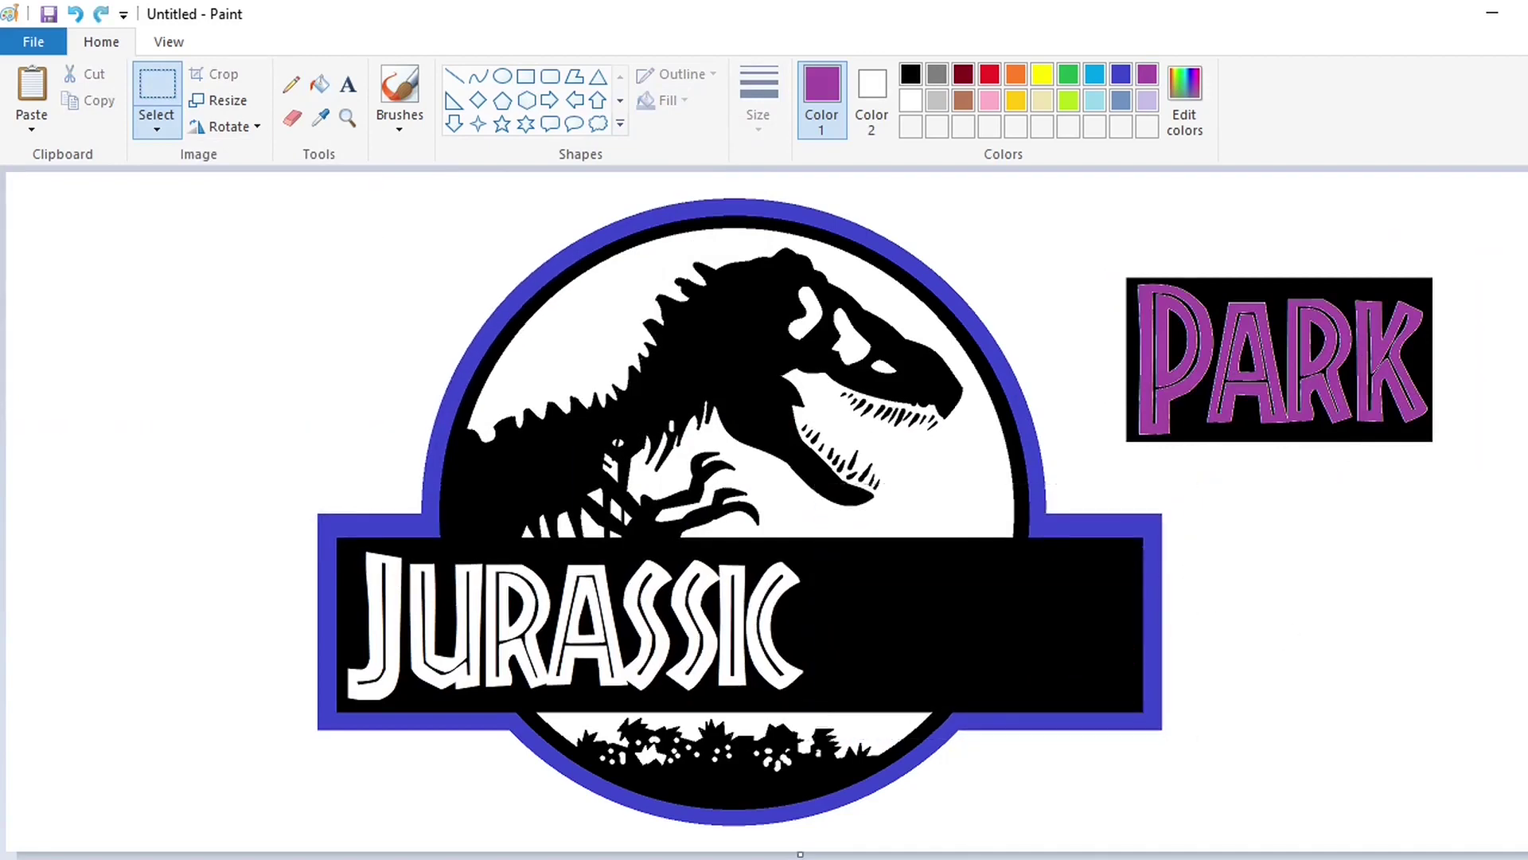
scroll(1021, 348, "up", 1)
scroll(1268, 628, "down", 1)
key("ctrl+v")
scroll(932, 556, "down", 1)
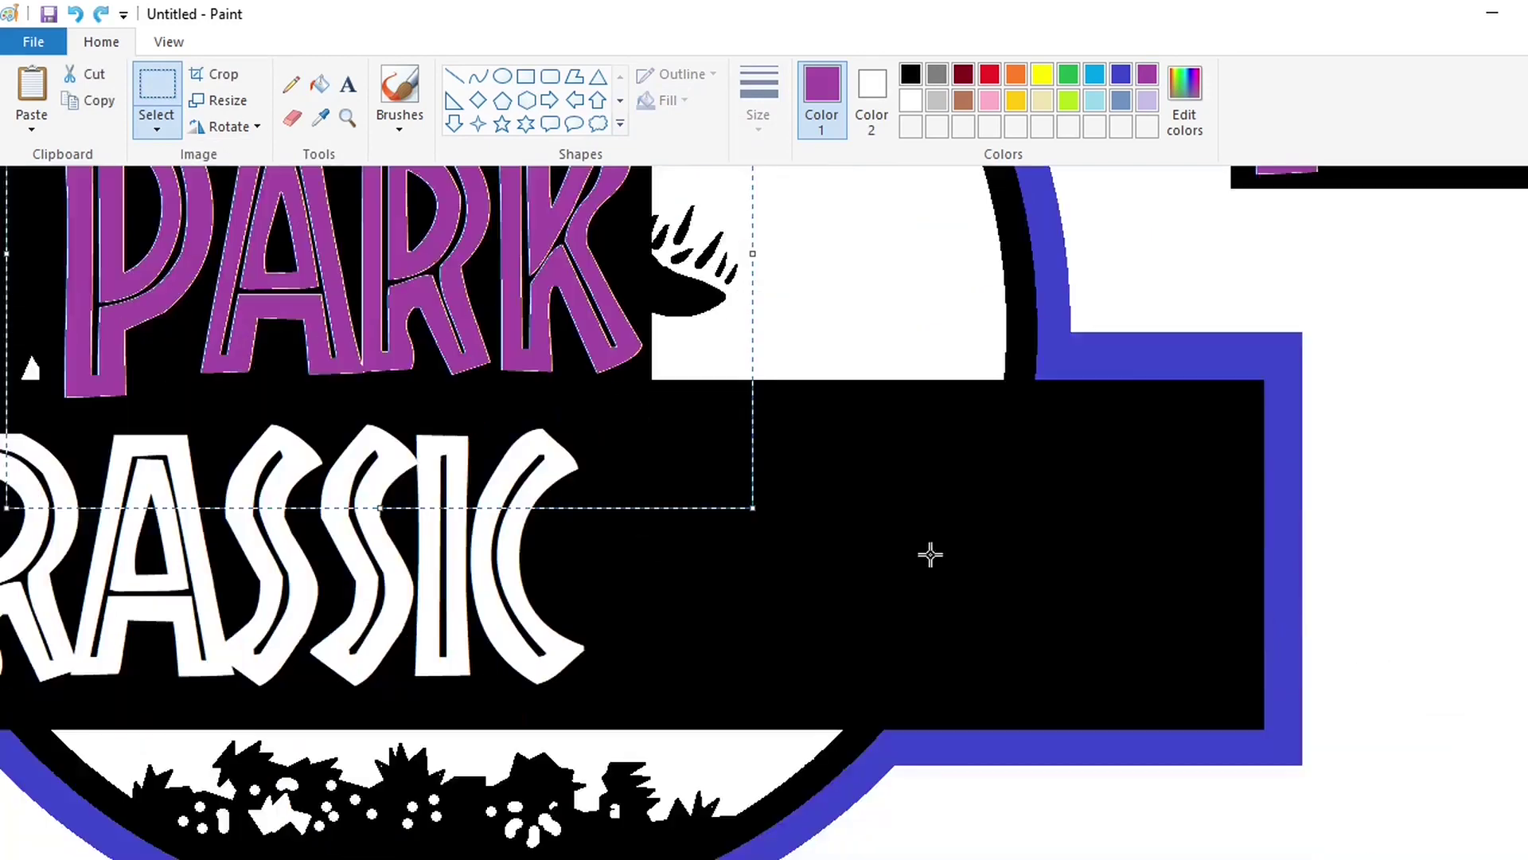
scroll(932, 557, "right", 1)
left_click_drag(421, 342, 1031, 607)
Nudge the pasted PARK block until it lines up with JURASSIC on the banner, and deselect it.
key("Down")
key("Down")
key("Down")
key("Down")
key("Down")
key("Down")
key("Down")
key("Down")
key("Down")
key("Down")
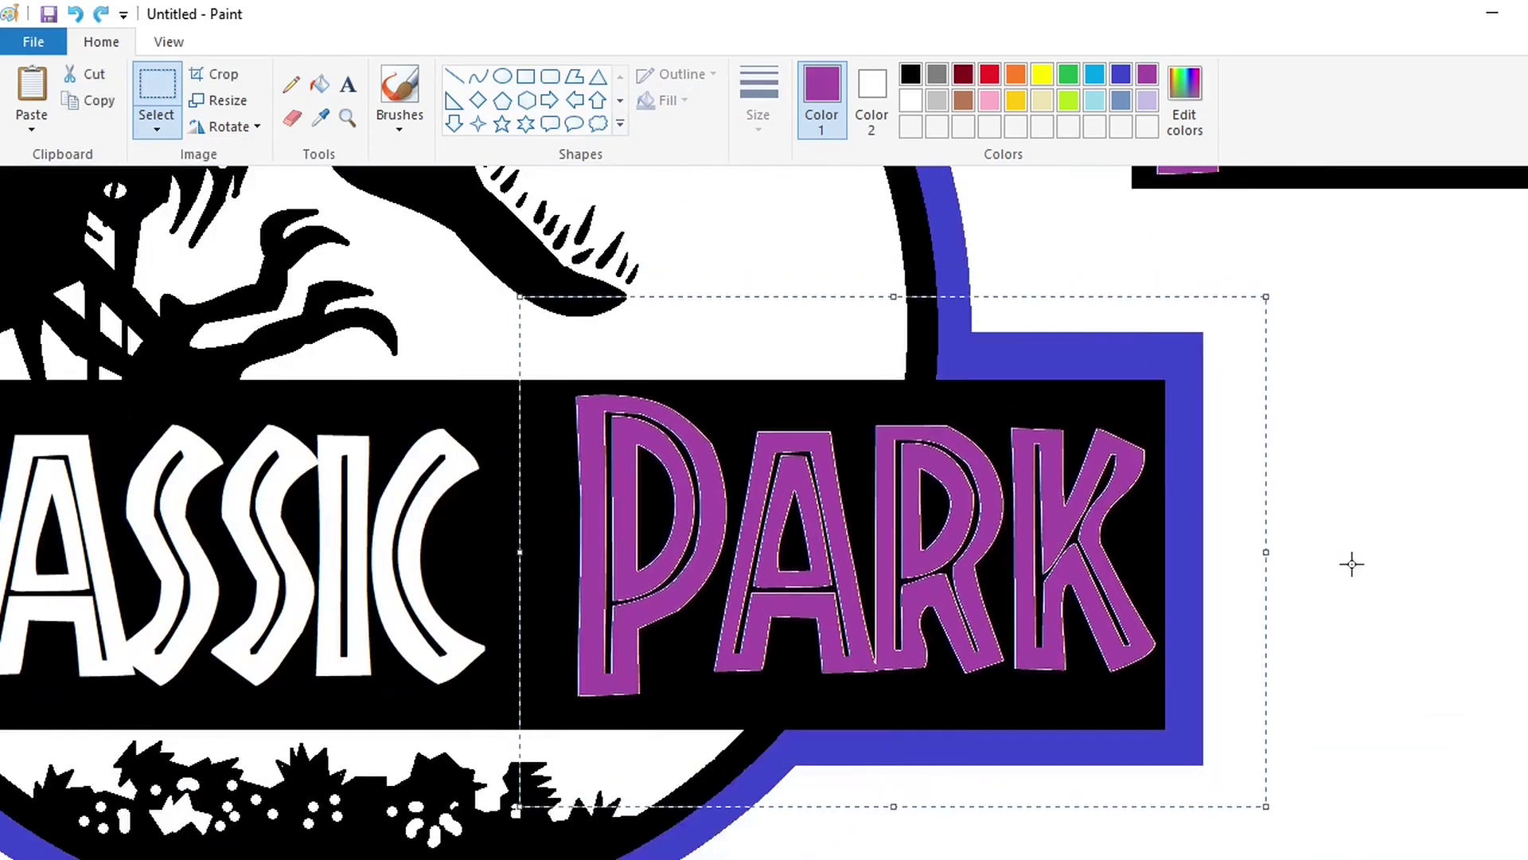
key("Up")
key("Up")
key("Up")
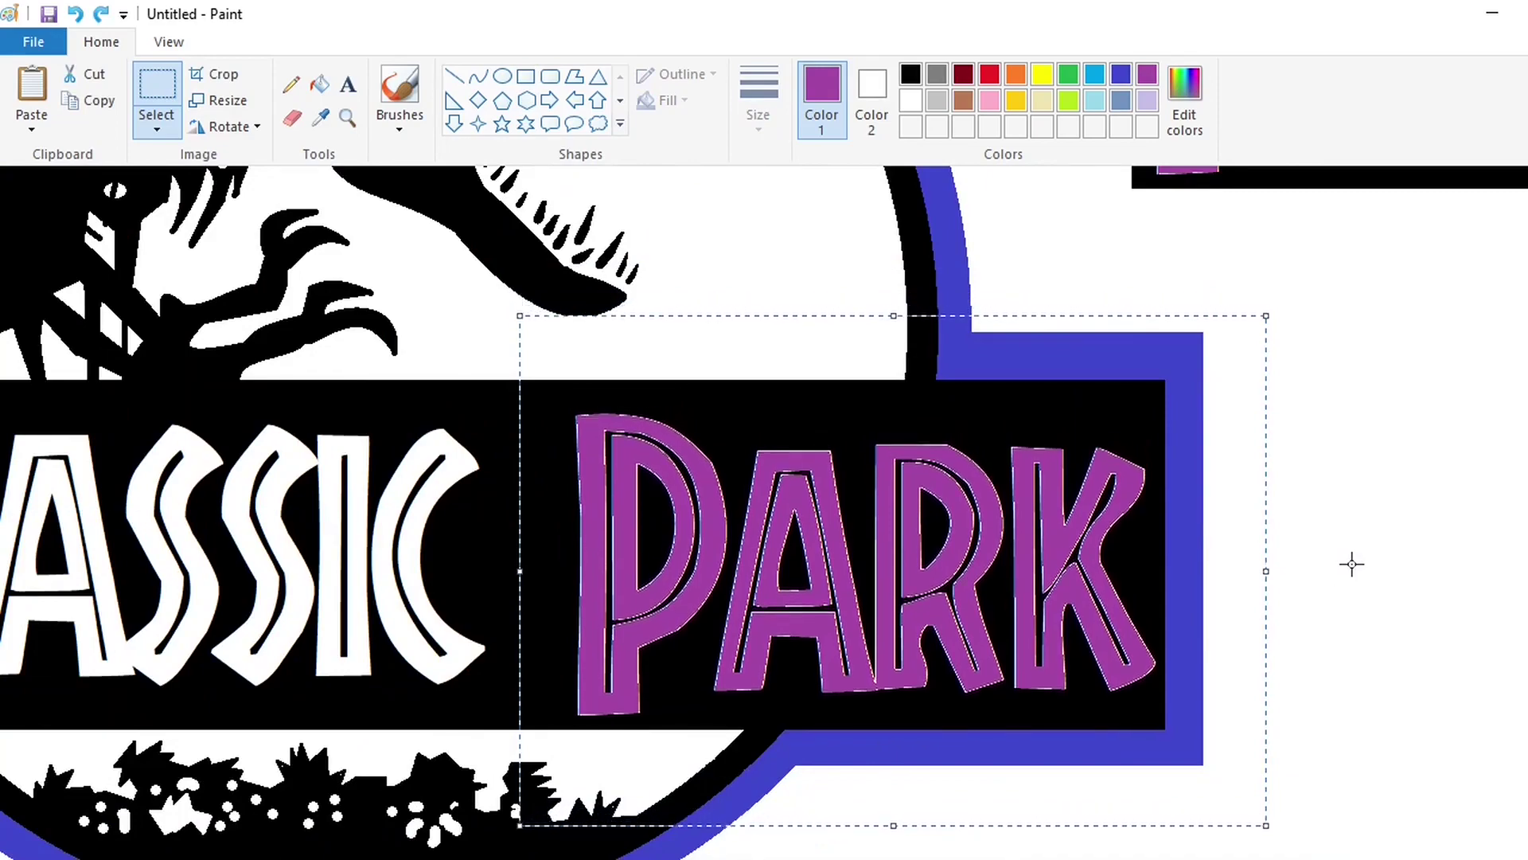
key("Left")
key("Left")
key("Left")
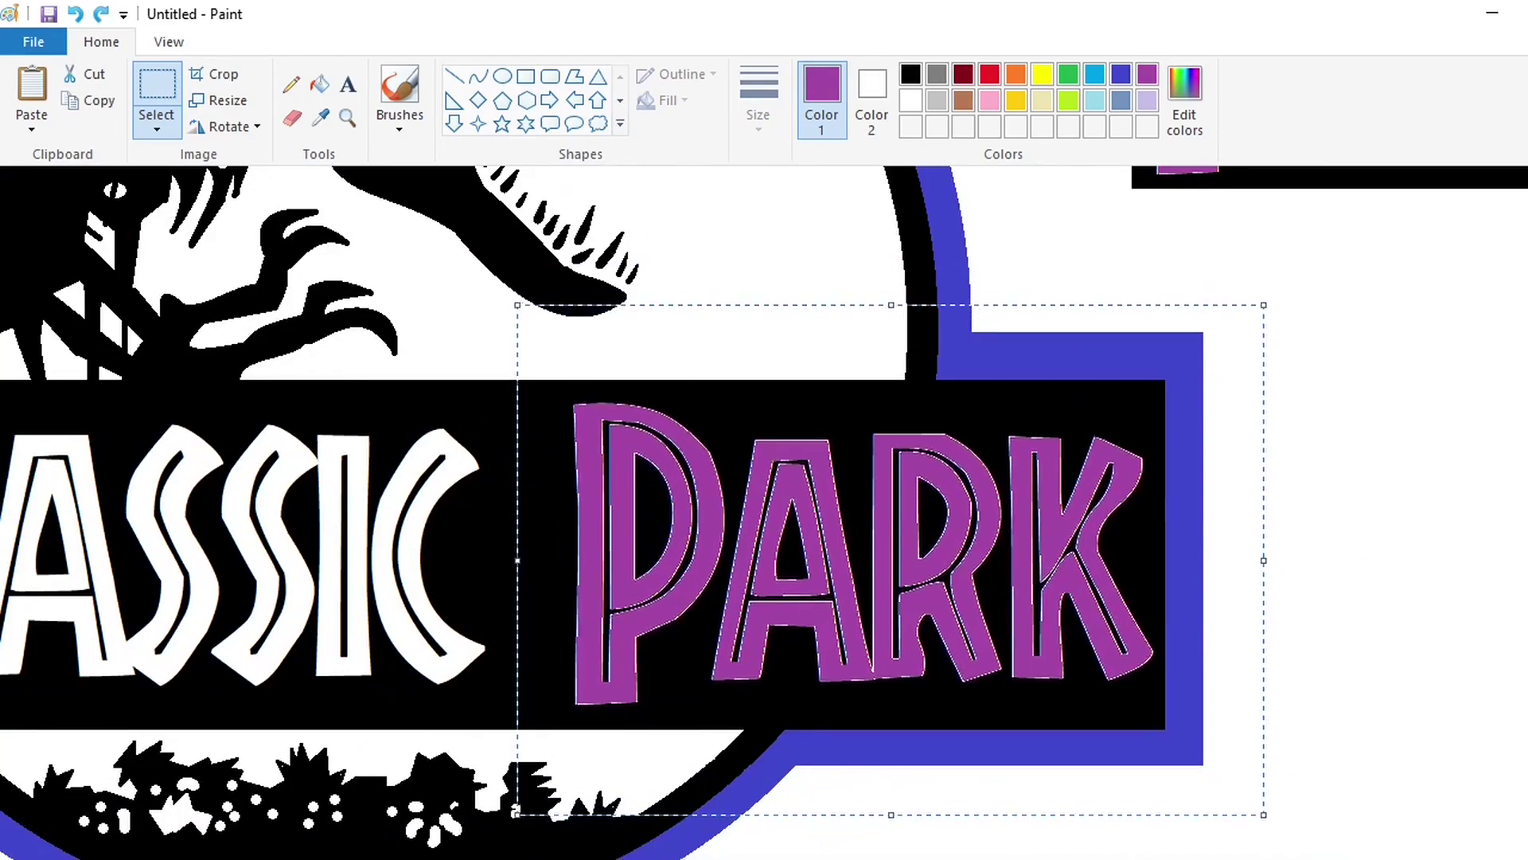
scroll(764, 513, "left", 5)
scroll(764, 512, "right", 4)
key("Left")
key("Left")
key("Left")
key("Left")
key("Left")
key("Left")
scroll(764, 513, "left", 3)
scroll(765, 513, "right", 2)
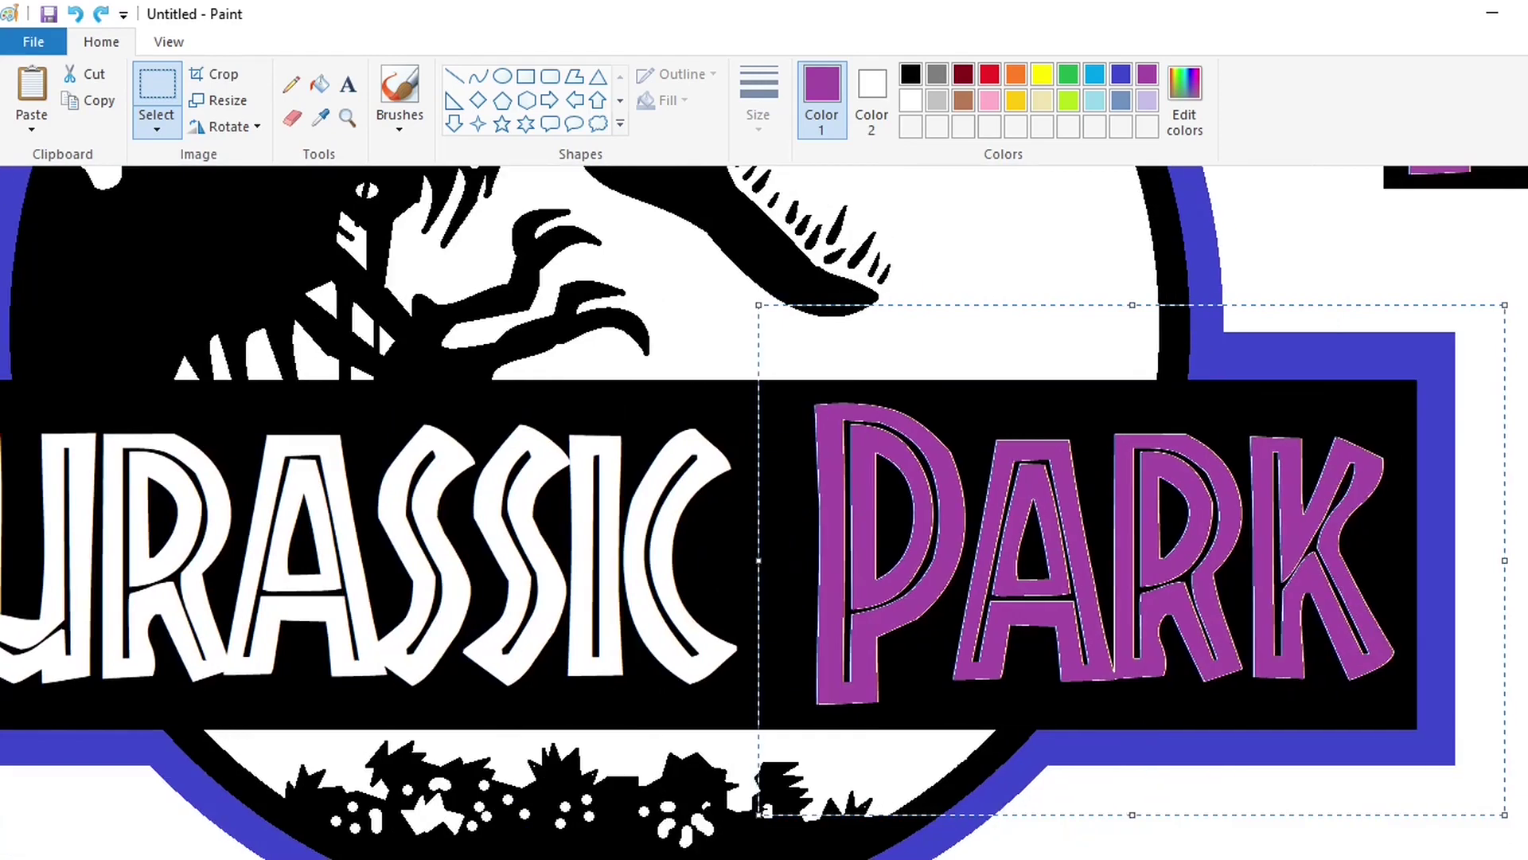
scroll(1393, 799, "down", 1)
left_click(1392, 798)
Cover the spare PARK block beside the logo with a solid white rectangle and fill the banner's PARK letters white.
left_click(525, 76)
left_click(667, 101)
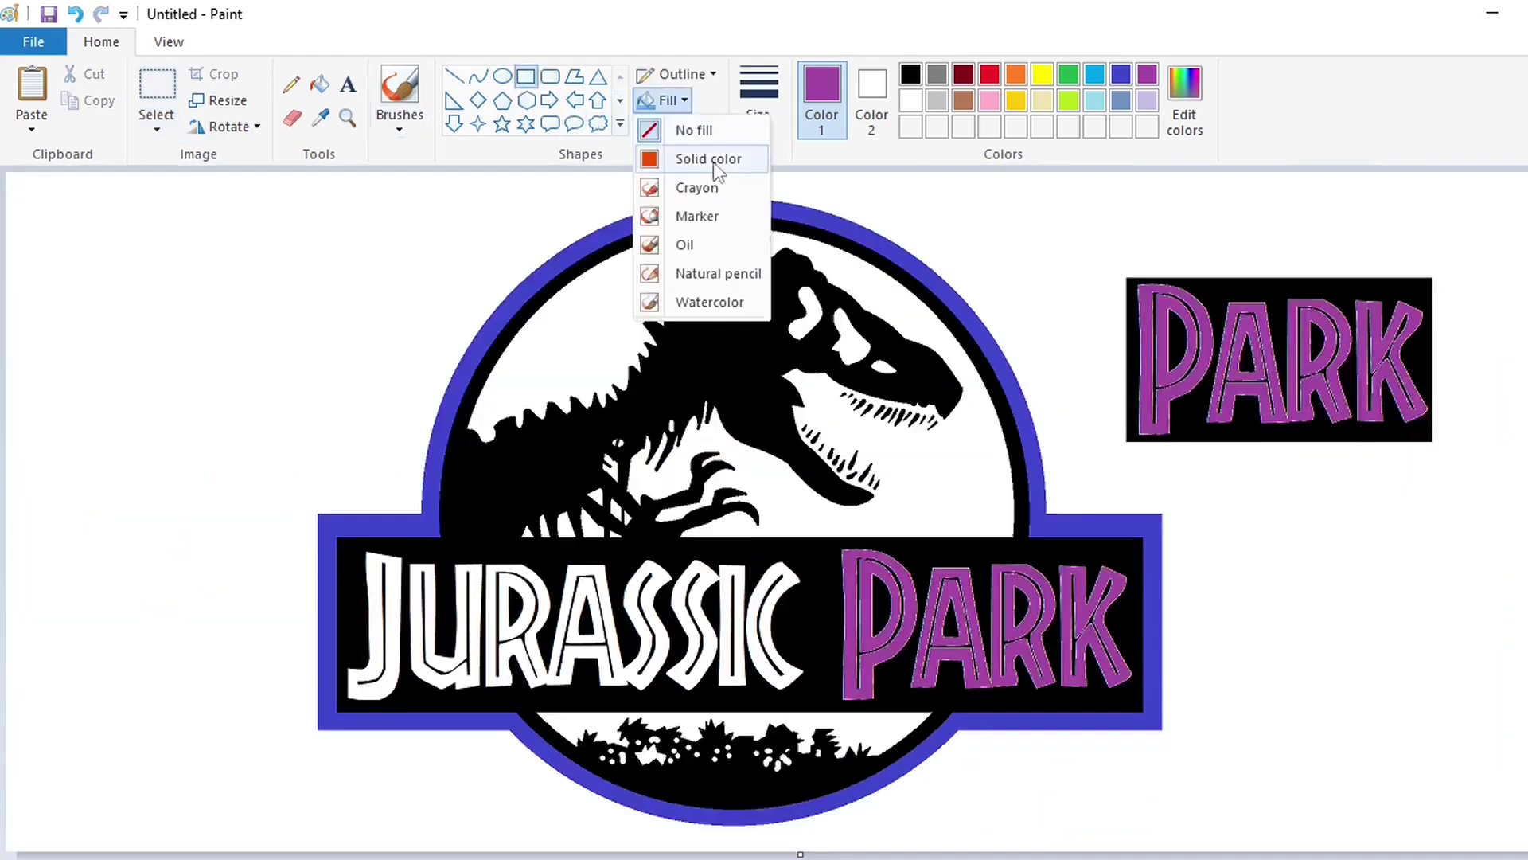
left_click(714, 161)
left_click(910, 99)
mouse_move(1090, 243)
left_mouse_down()
mouse_move(1282, 395)
mouse_move(1456, 573)
left_mouse_up()
left_click(321, 84)
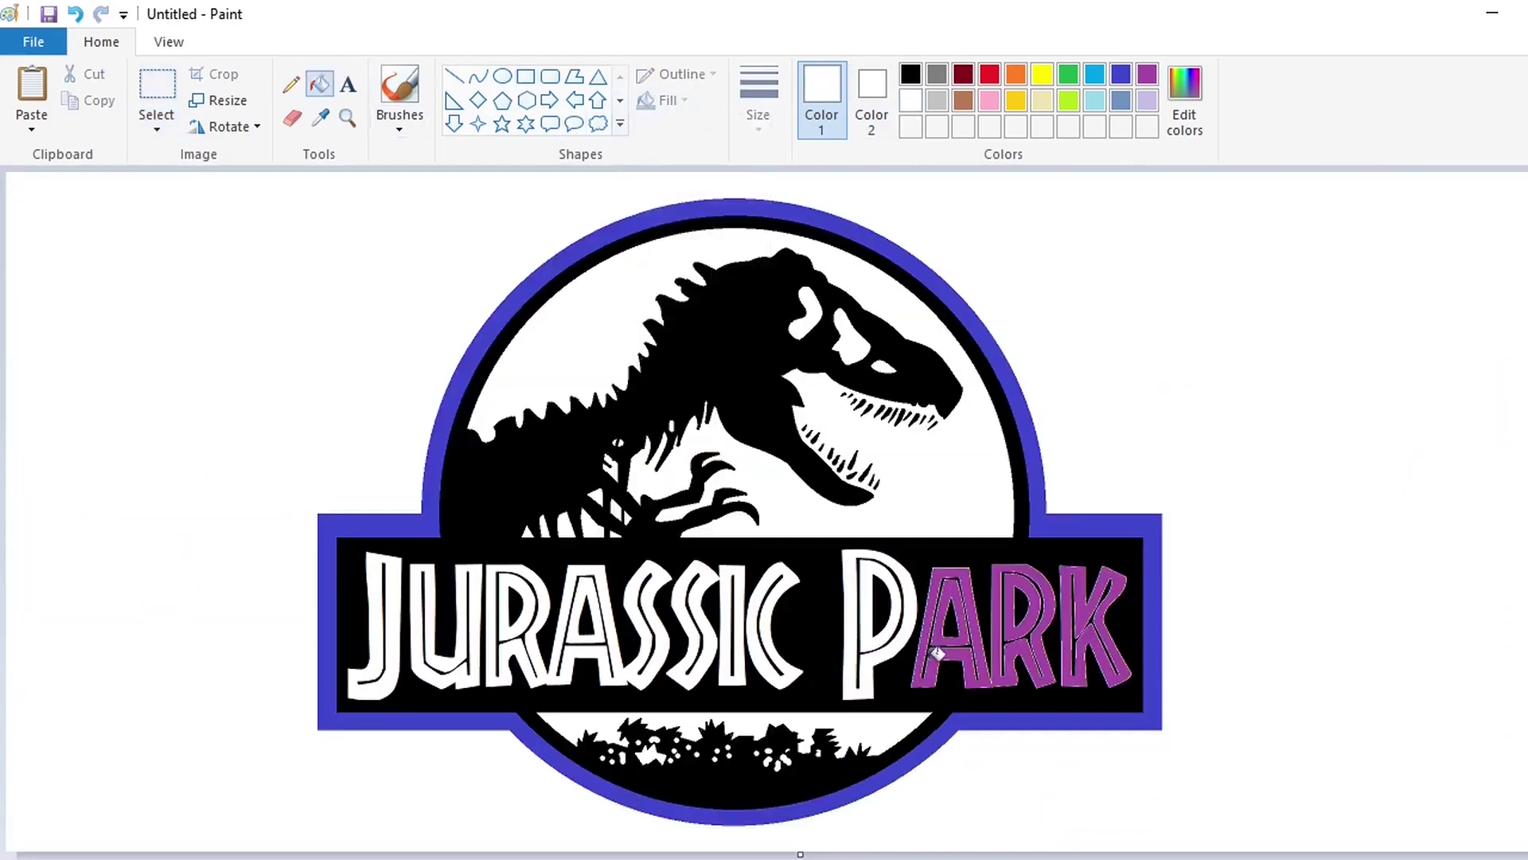
Fill the thin inner lines of all the letters in JURASSIC with red.
left_click(990, 77)
scroll(263, 525, "up", 3)
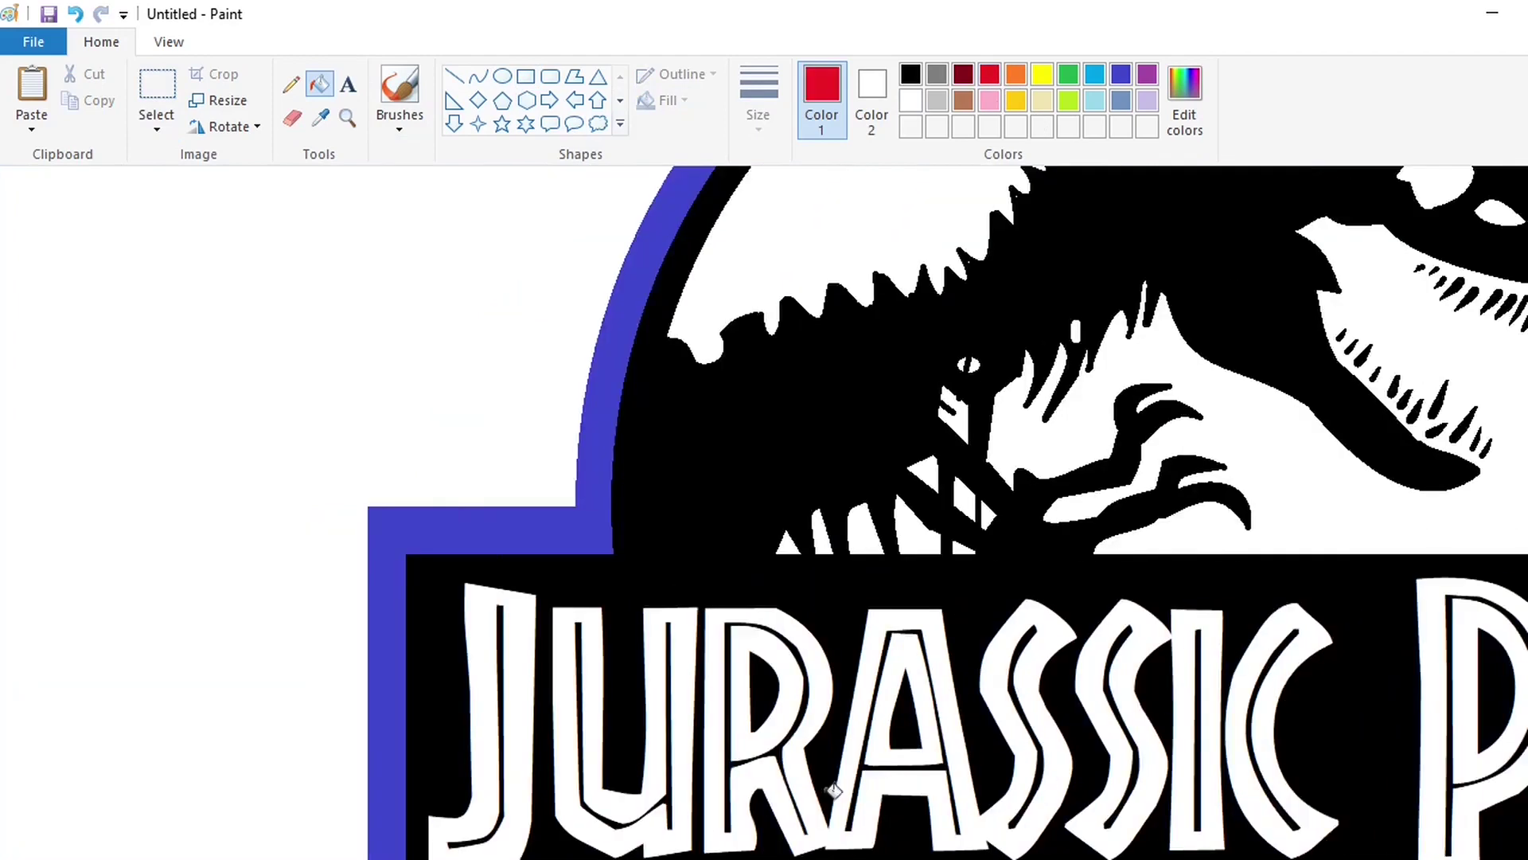
scroll(501, 517, "down", 2)
left_click(500, 517)
left_click(578, 510)
left_click(669, 517)
left_click(805, 637)
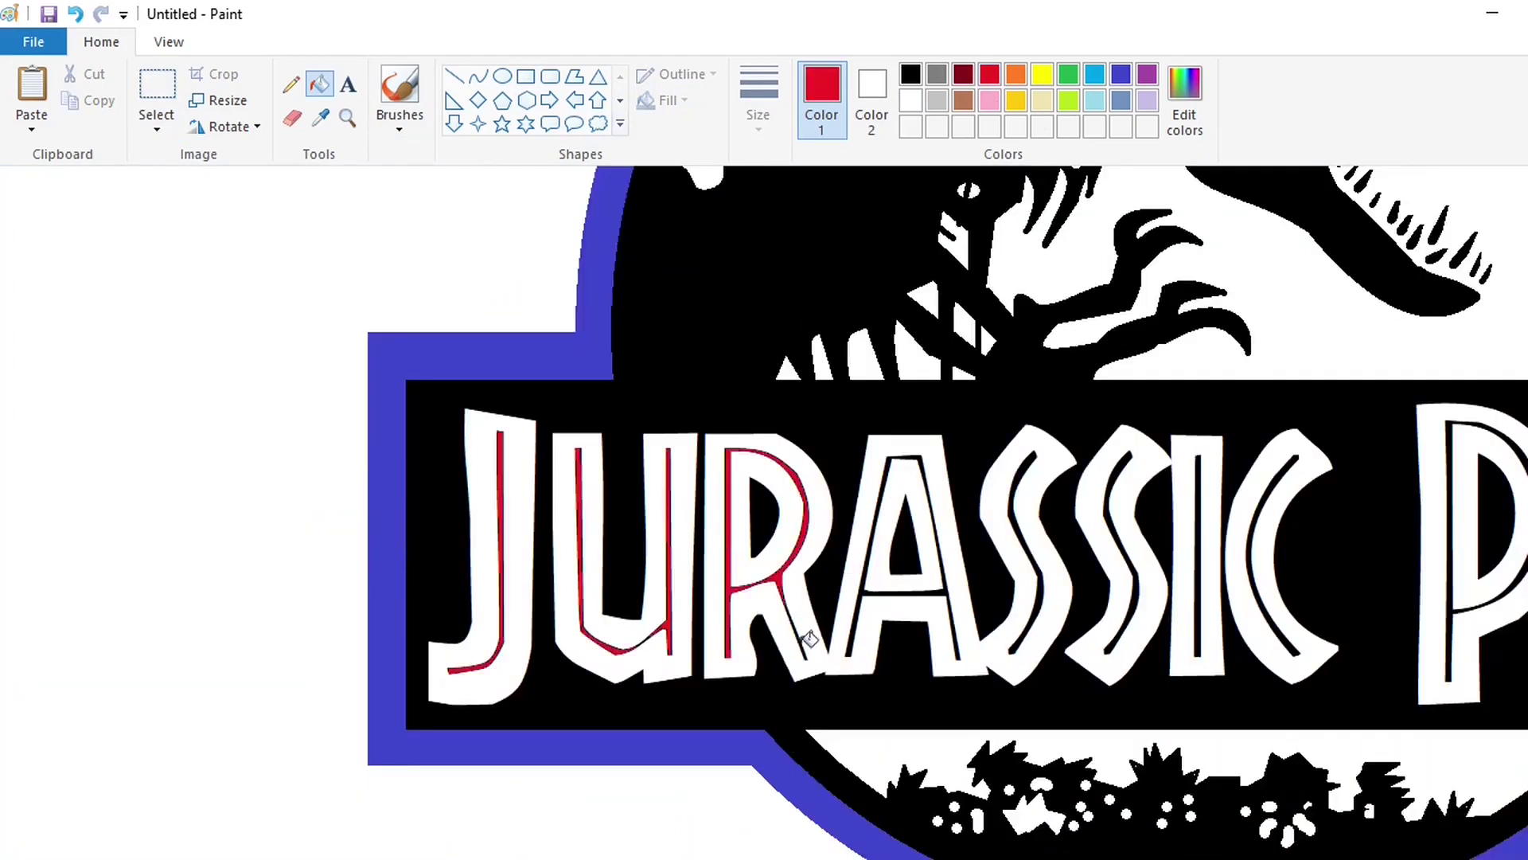
left_click(953, 582)
left_click(1017, 502)
left_click(1113, 497)
left_click(1212, 522)
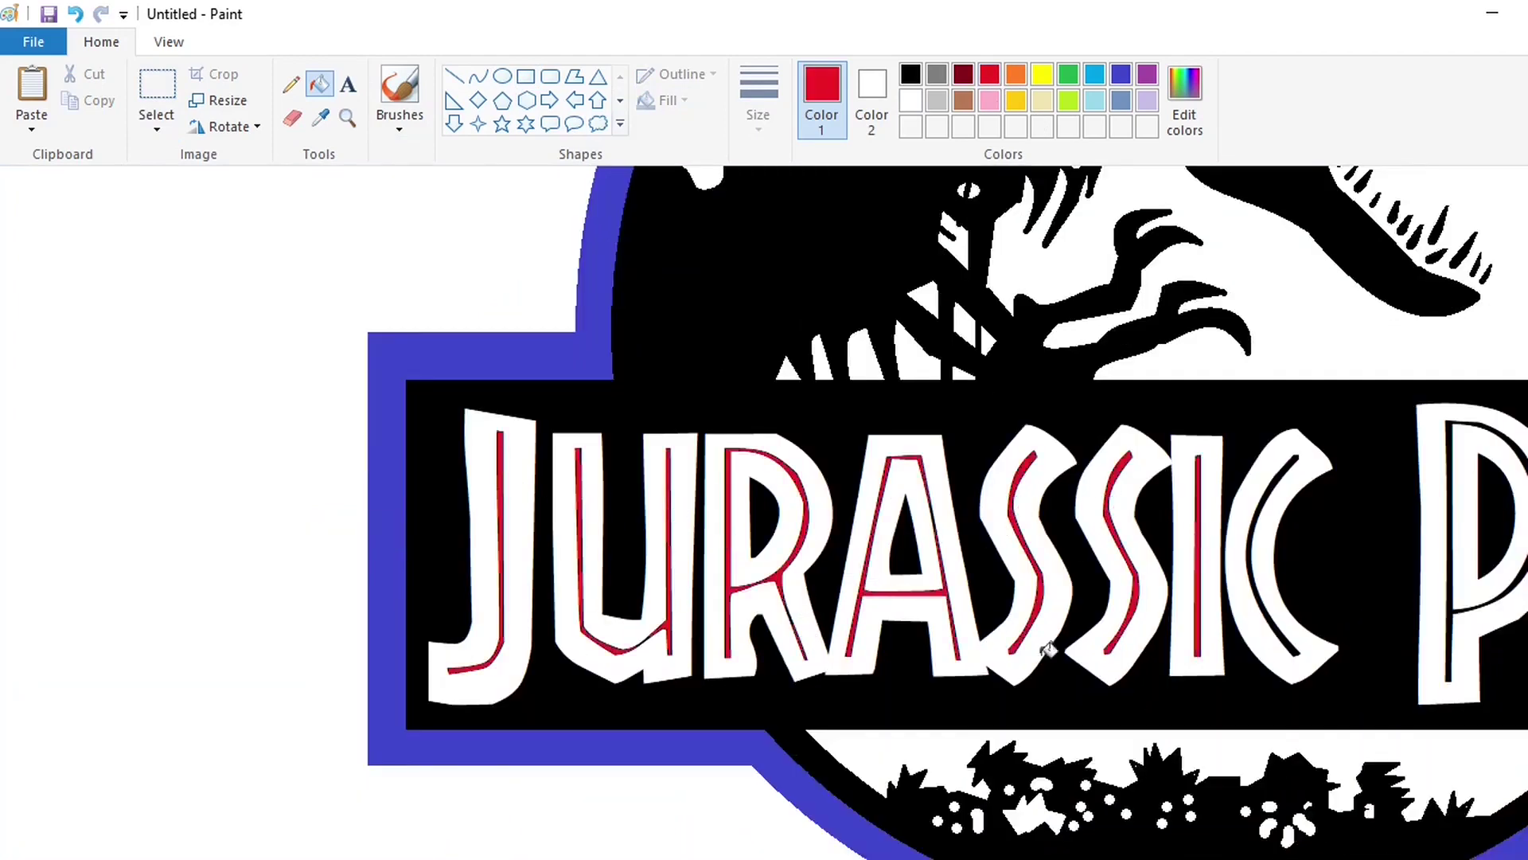
scroll(631, 528, "right", 10)
left_click(549, 454)
Fill the thin inner lines of the letters in PARK with red.
left_click(704, 488)
left_click(846, 591)
left_click(984, 553)
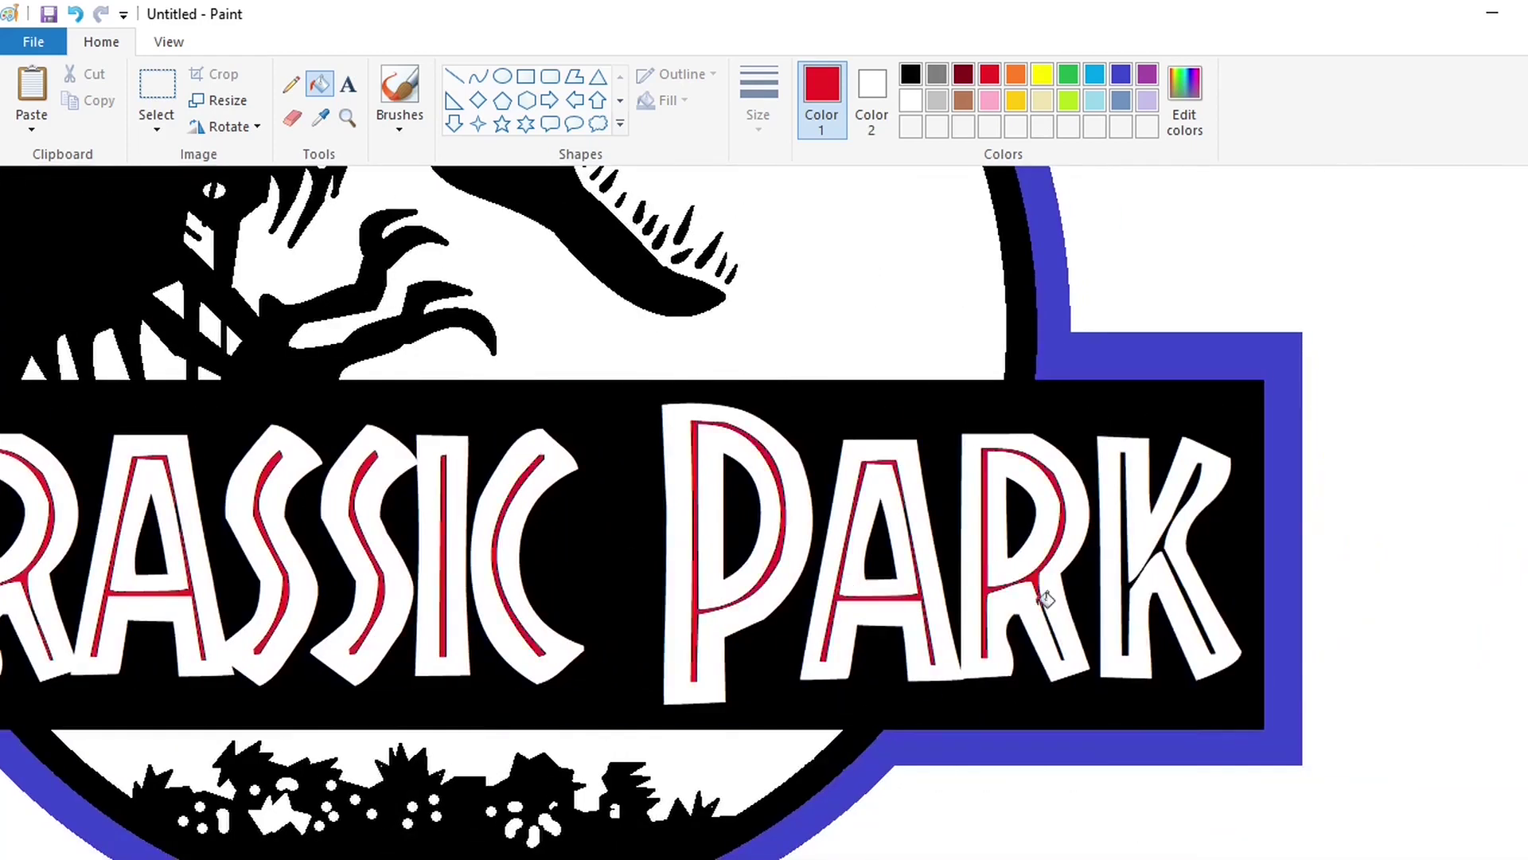
left_click(1055, 635)
left_click(1124, 583)
left_click(1163, 551)
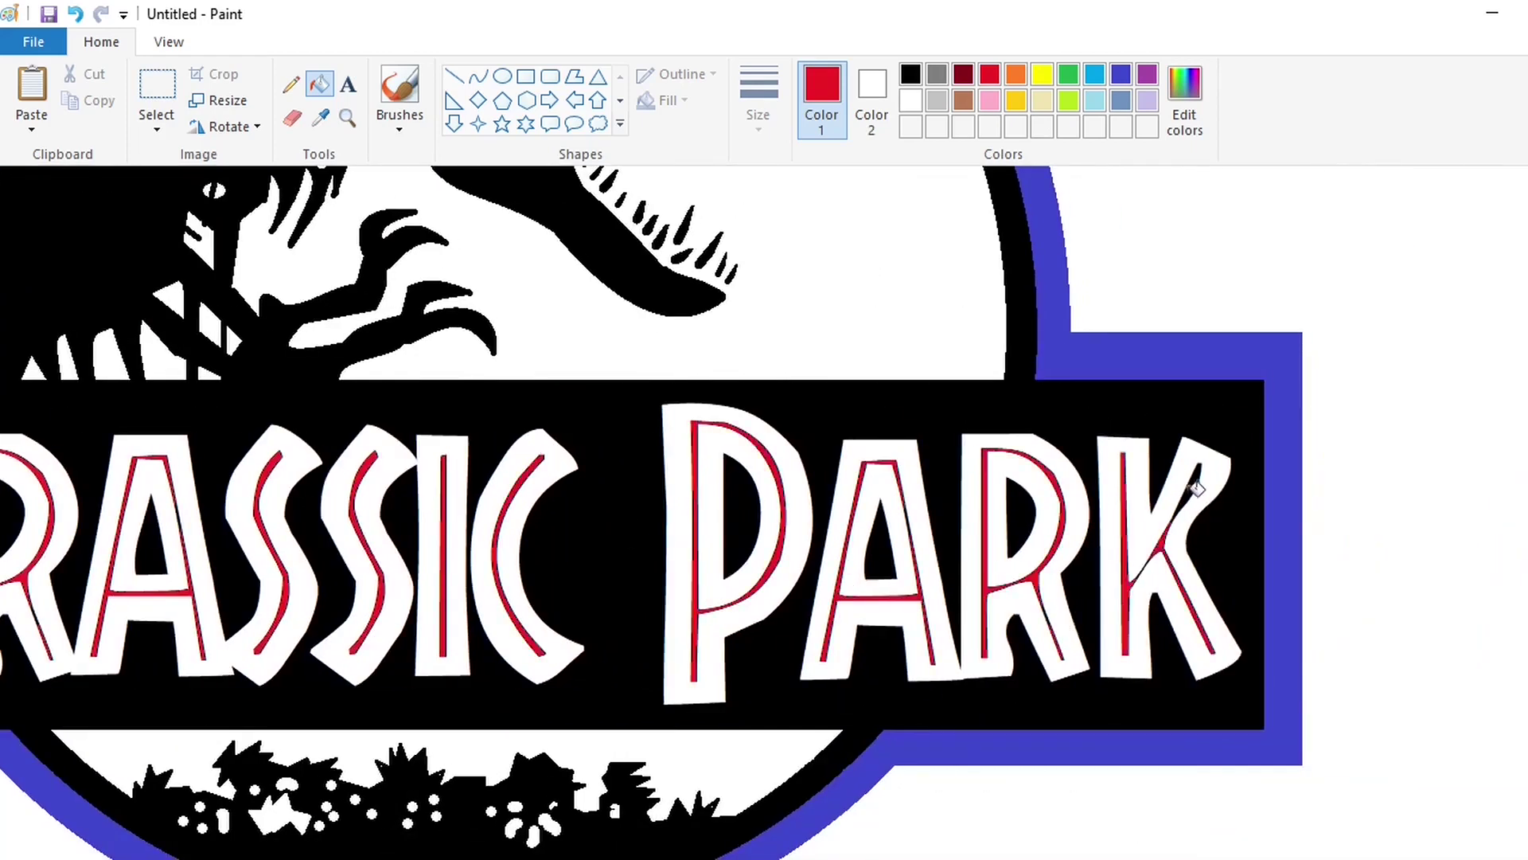
left_click(1189, 494)
Fill the white spots in the foliage and the background area below the banner with red.
scroll(1376, 685, "down", 1)
scroll(1424, 769, "up", 1)
scroll(1424, 769, "down", 6)
scroll(960, 786, "right", 8)
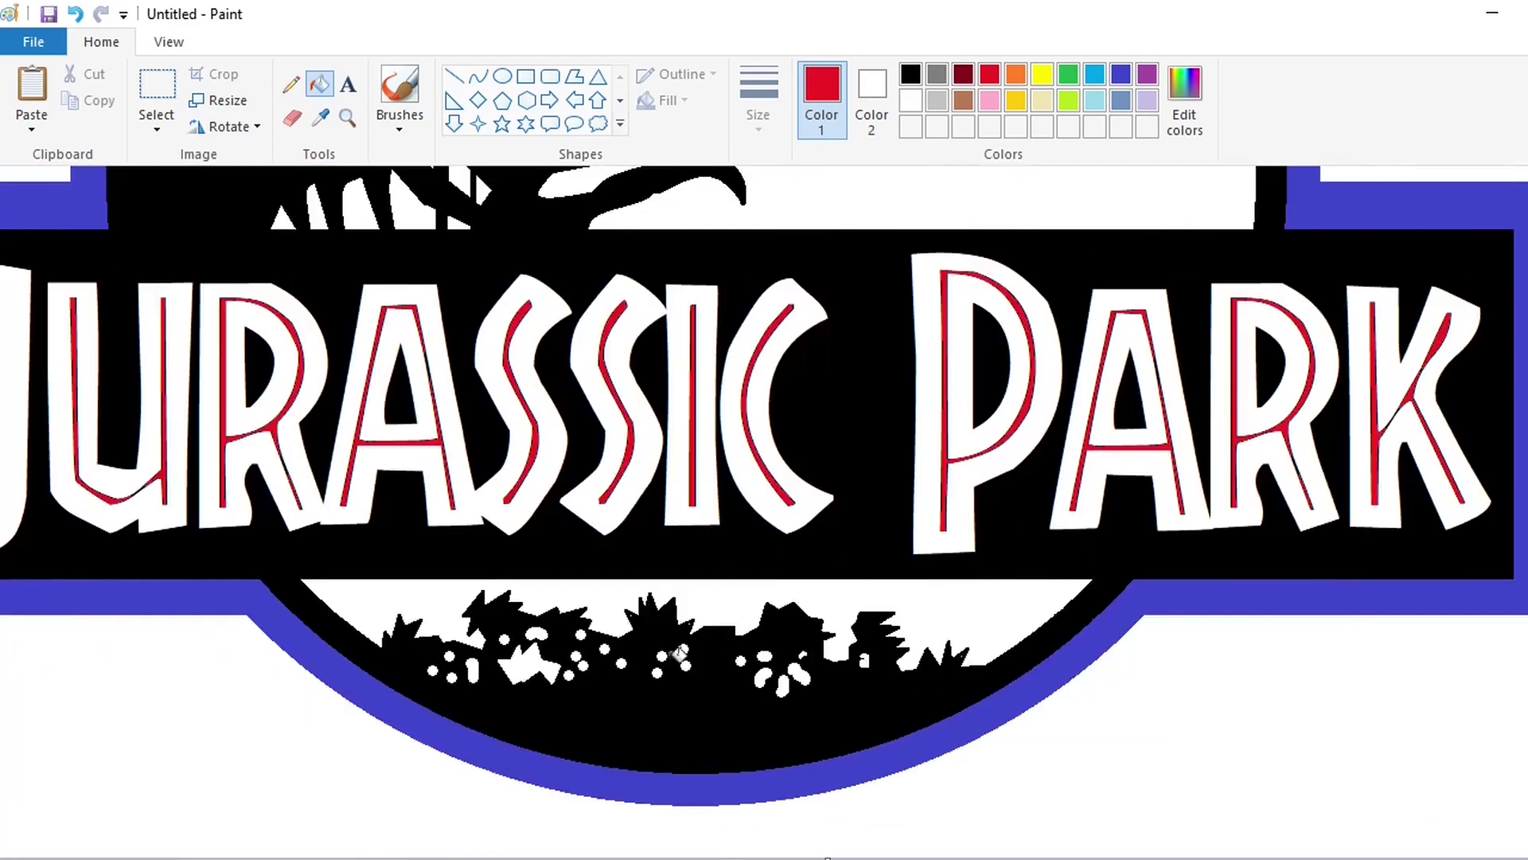
left_click(450, 657)
left_click(433, 671)
left_click(452, 677)
left_click(473, 670)
left_click(518, 667)
left_click(535, 634)
left_click(581, 636)
left_click(576, 657)
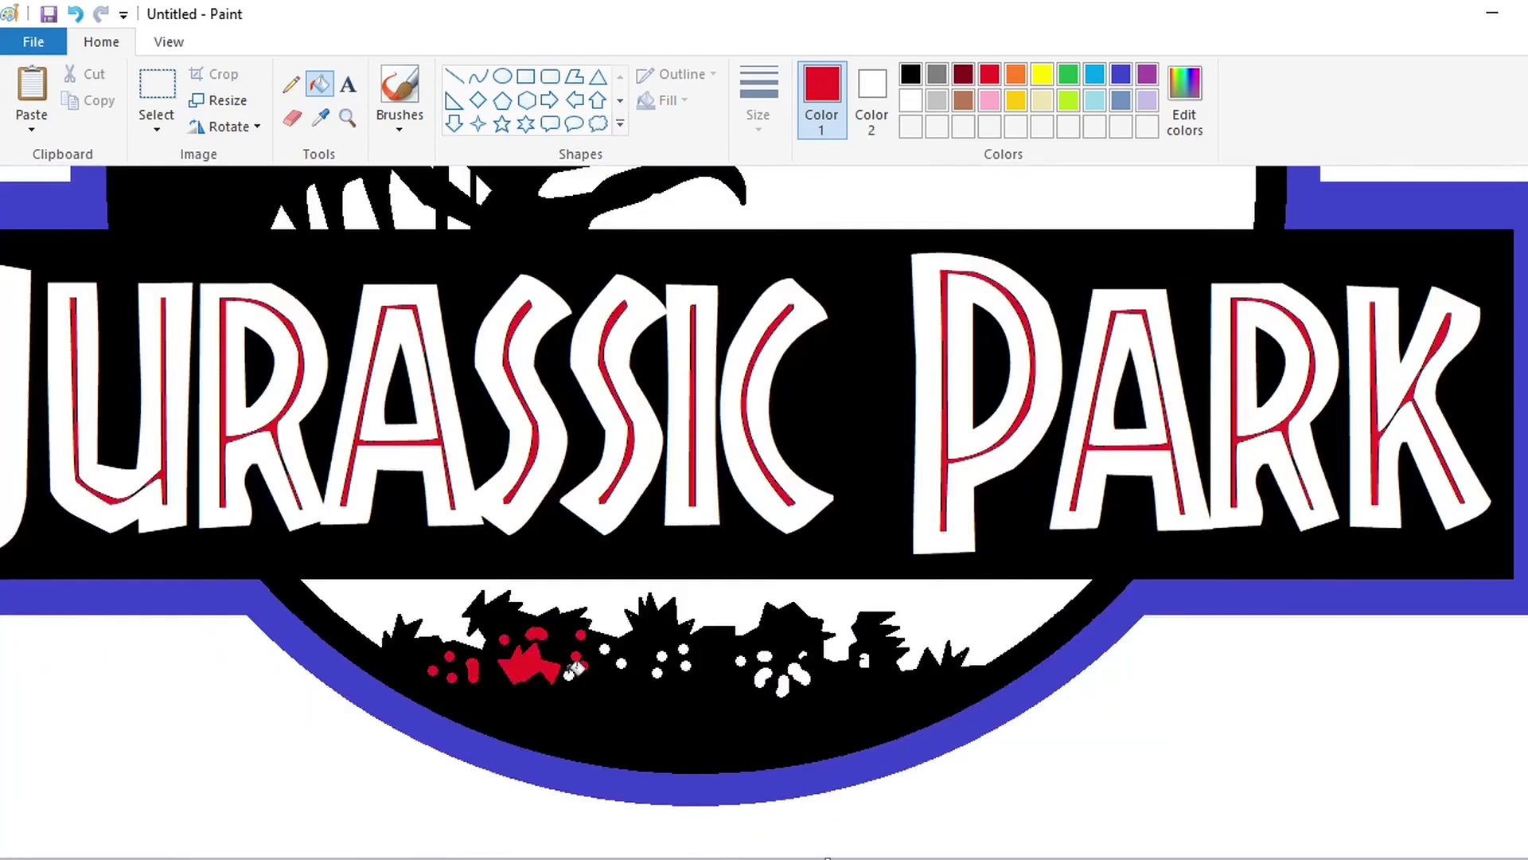
left_click(569, 675)
left_click(605, 649)
left_click(620, 664)
left_click(663, 656)
left_click(657, 674)
left_click(684, 649)
left_click(686, 666)
left_click(740, 661)
left_click(765, 656)
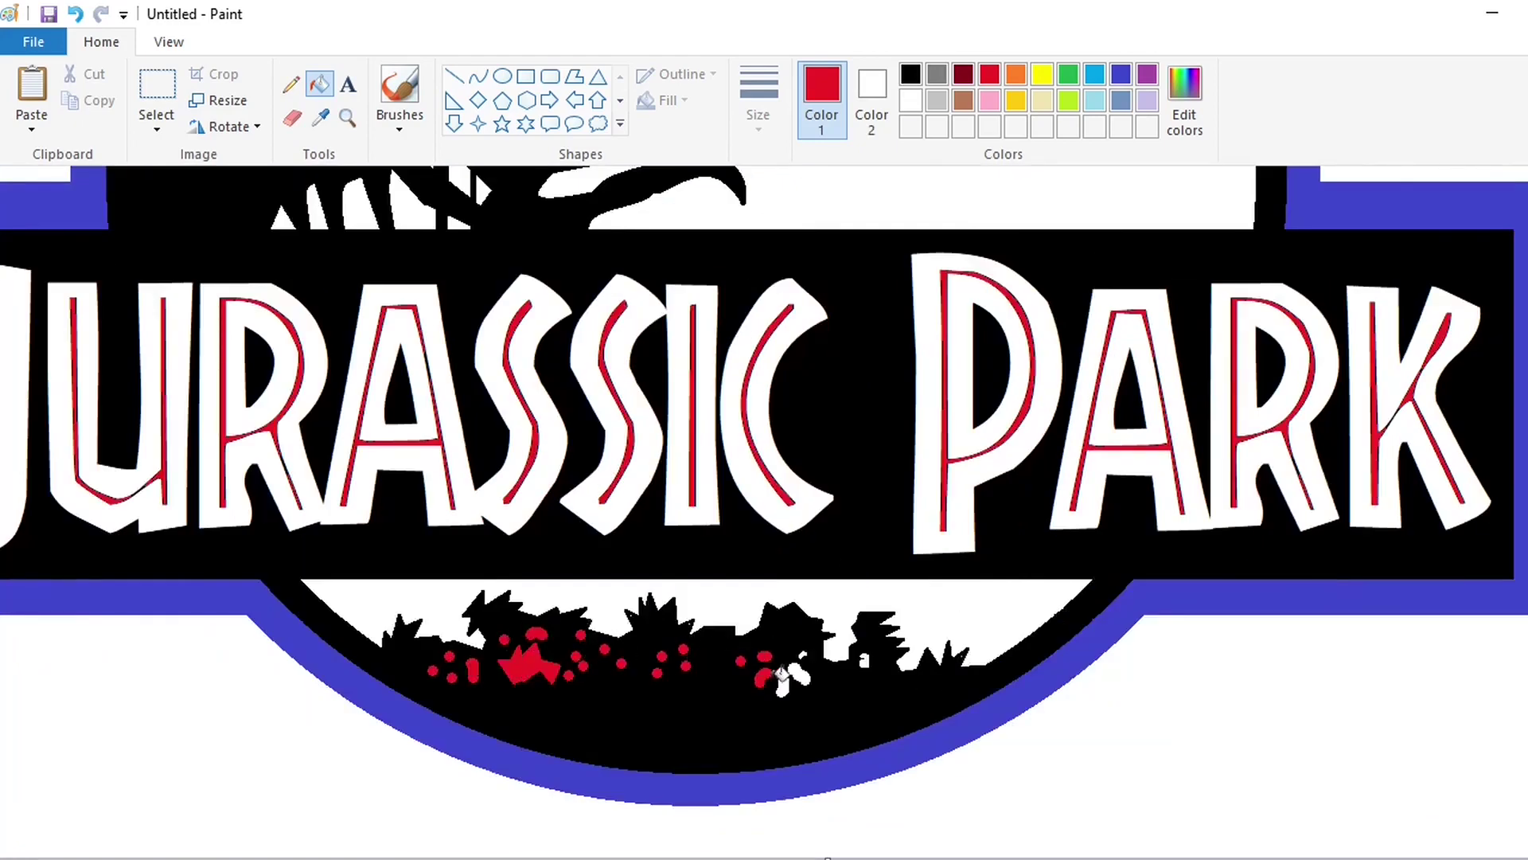
left_click(783, 684)
left_click(800, 675)
left_click(864, 660)
left_click(975, 658)
scroll(1003, 695, "up", 3)
scroll(1024, 721, "down", 3)
left_click(290, 83)
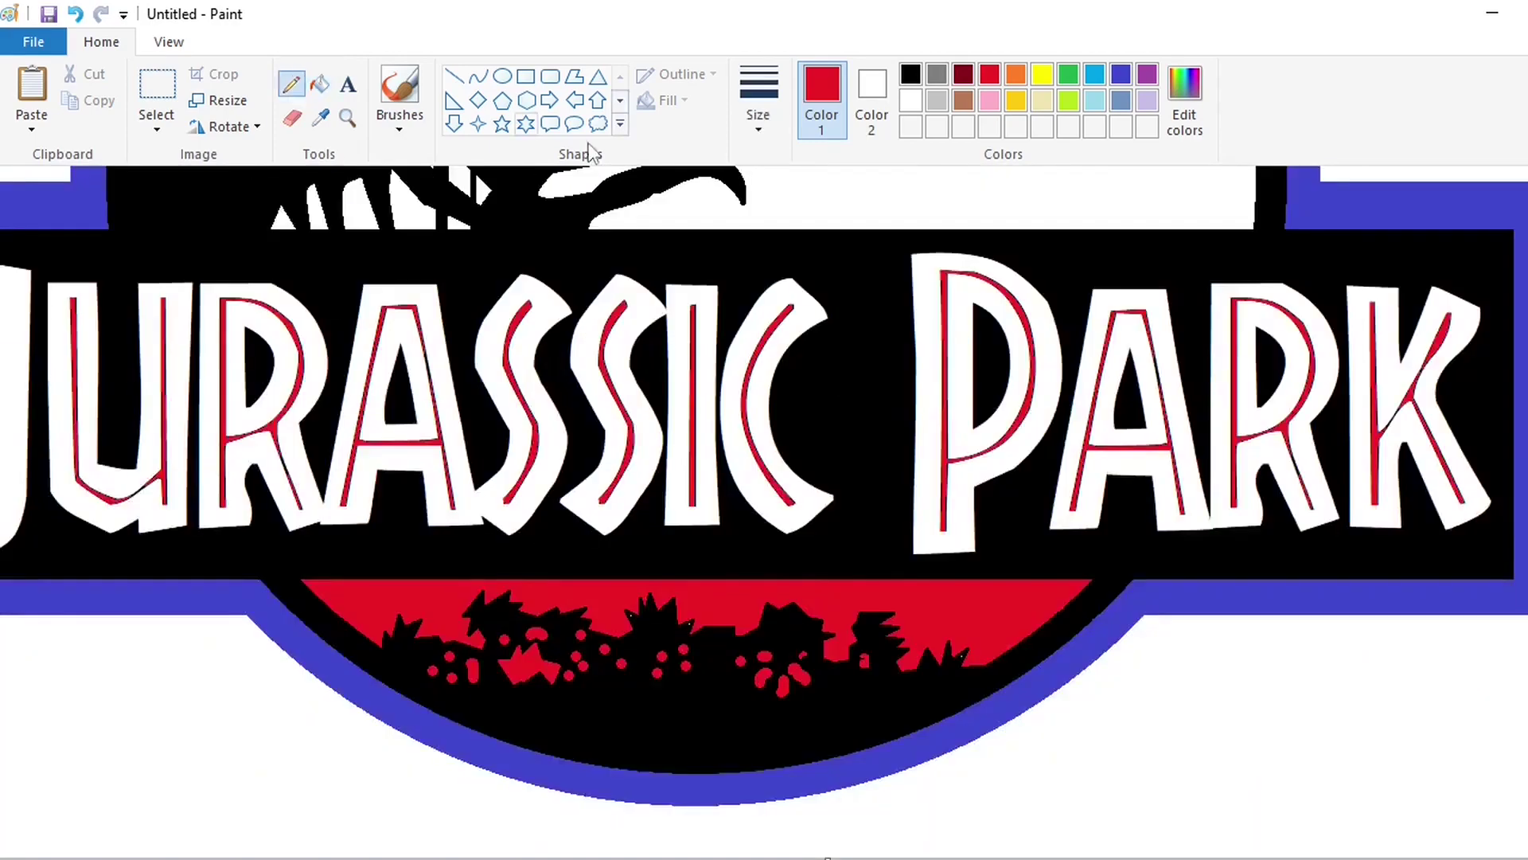
left_click(911, 74)
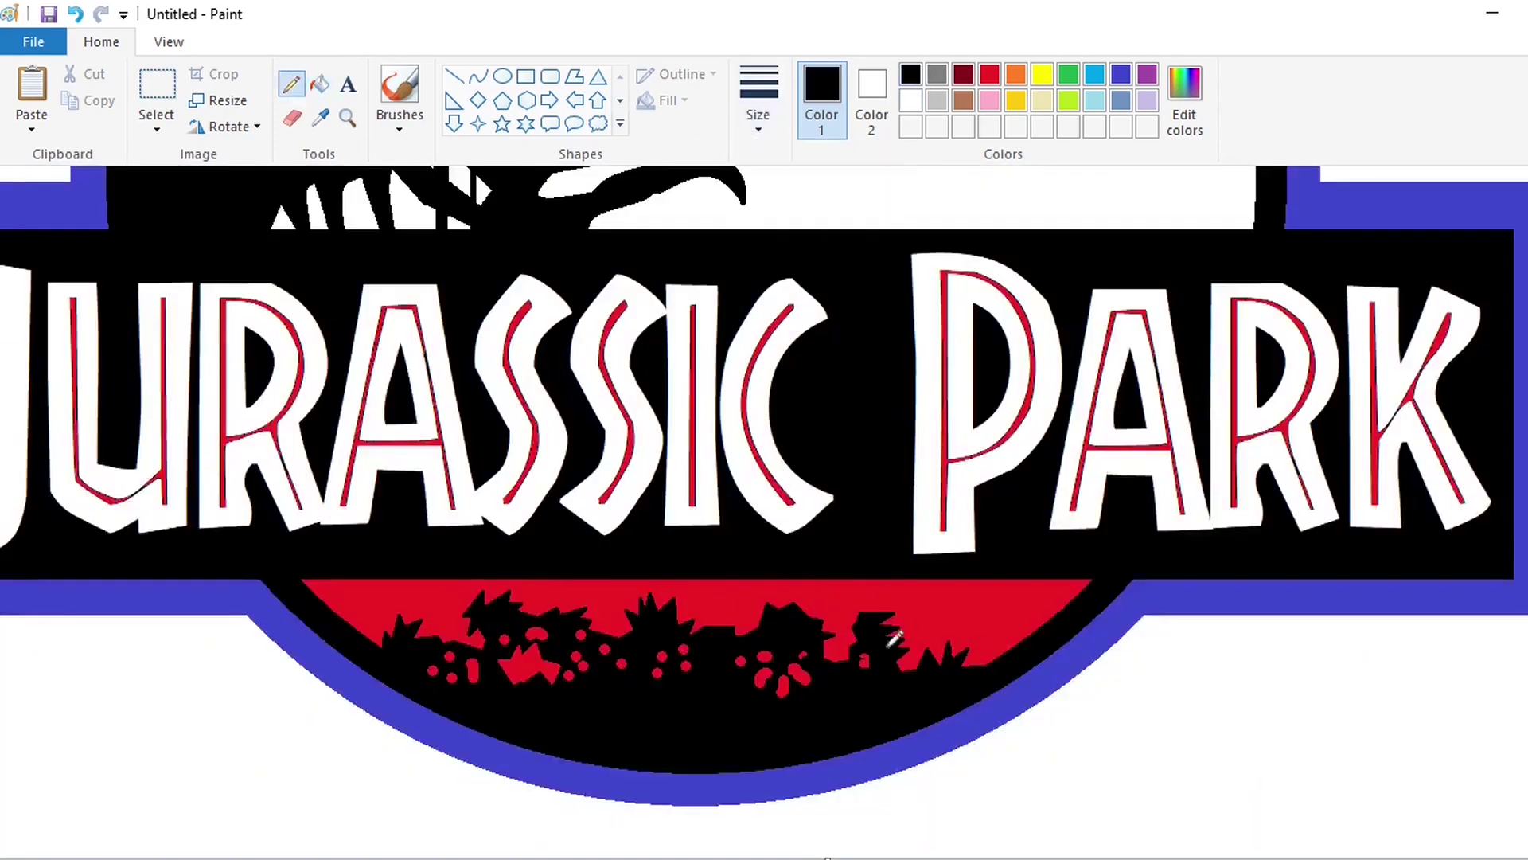
Fill the small white gaps in the dinosaur's chest and between its ribs with red.
left_click(320, 84)
left_click(989, 74)
scroll(945, 437, "up", 5)
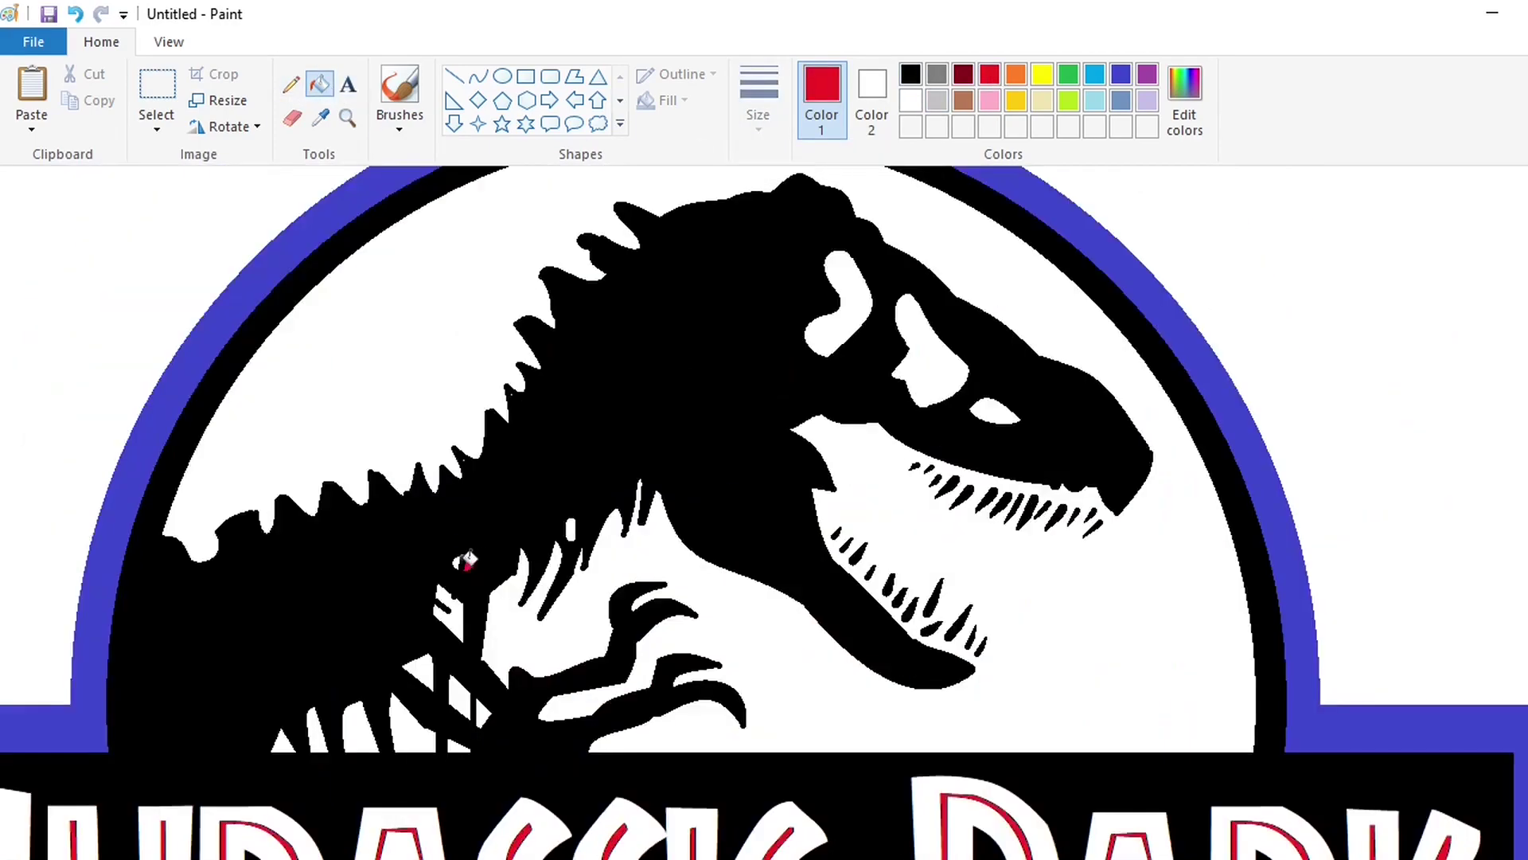
left_click(465, 562)
left_click(458, 612)
left_click(429, 675)
left_click(456, 694)
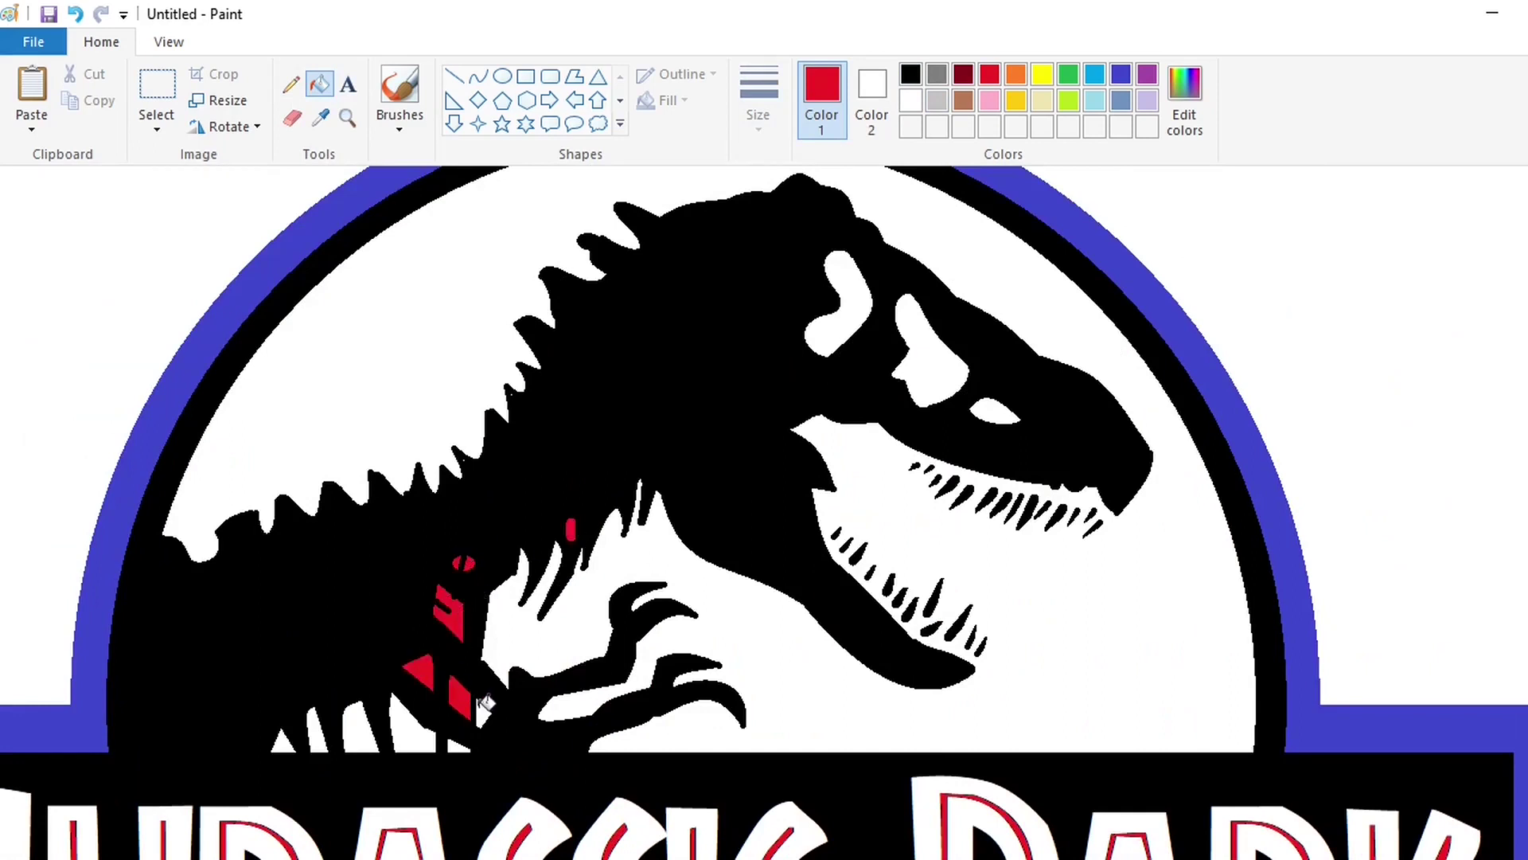
left_click(482, 714)
left_click(457, 740)
left_click(410, 721)
left_click(371, 731)
left_click(320, 731)
left_click(287, 742)
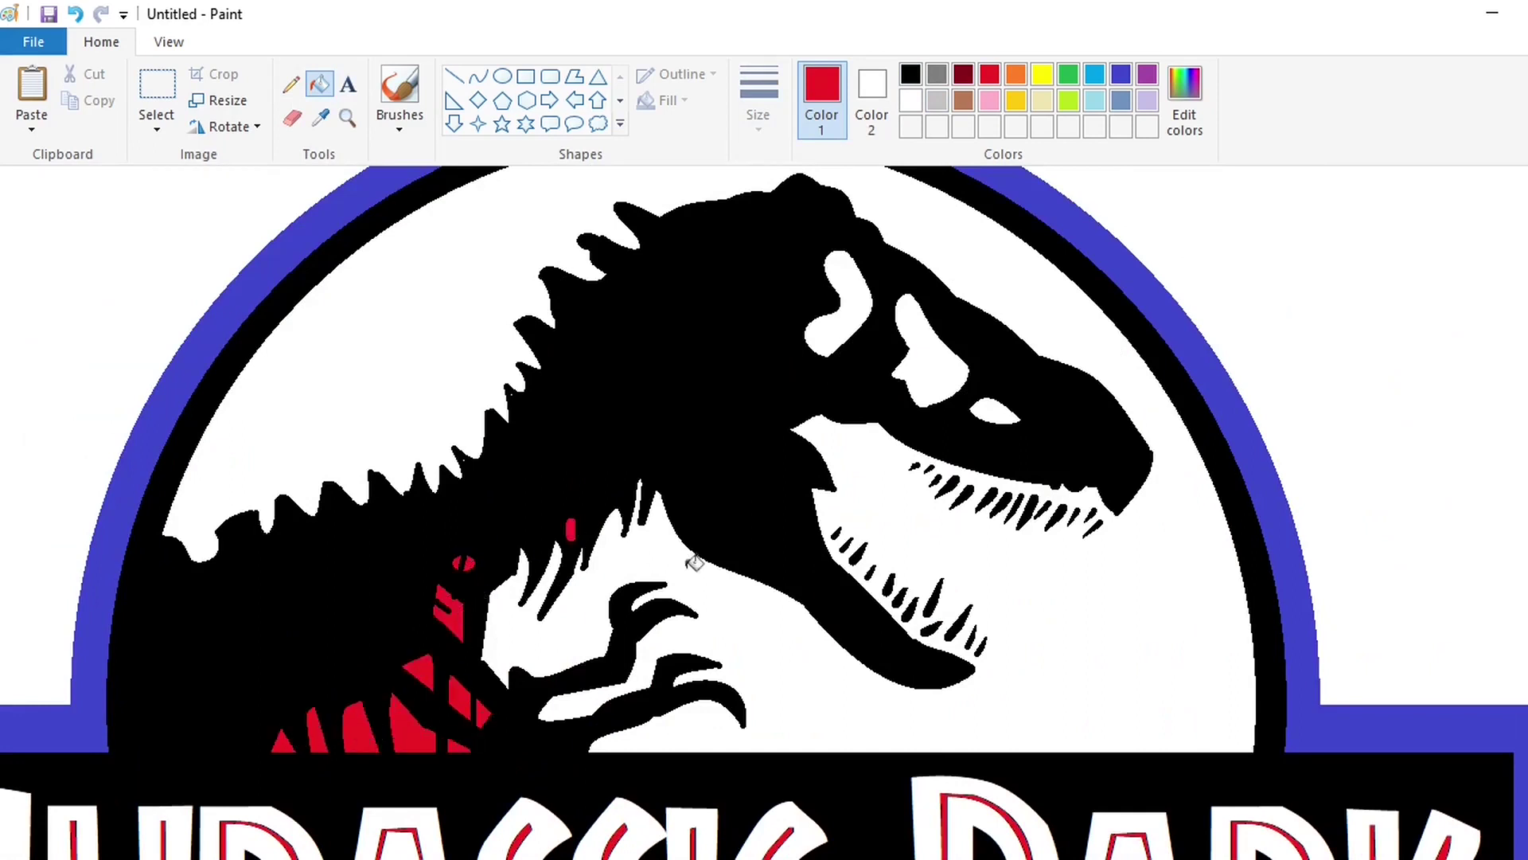
Fill the skull openings and the circle's background around the dinosaur with red.
left_click(815, 334)
left_click(898, 344)
left_click(995, 409)
left_click(900, 518)
Recolour the logo's blue outer border golden yellow.
scroll(1197, 630, "down", 1)
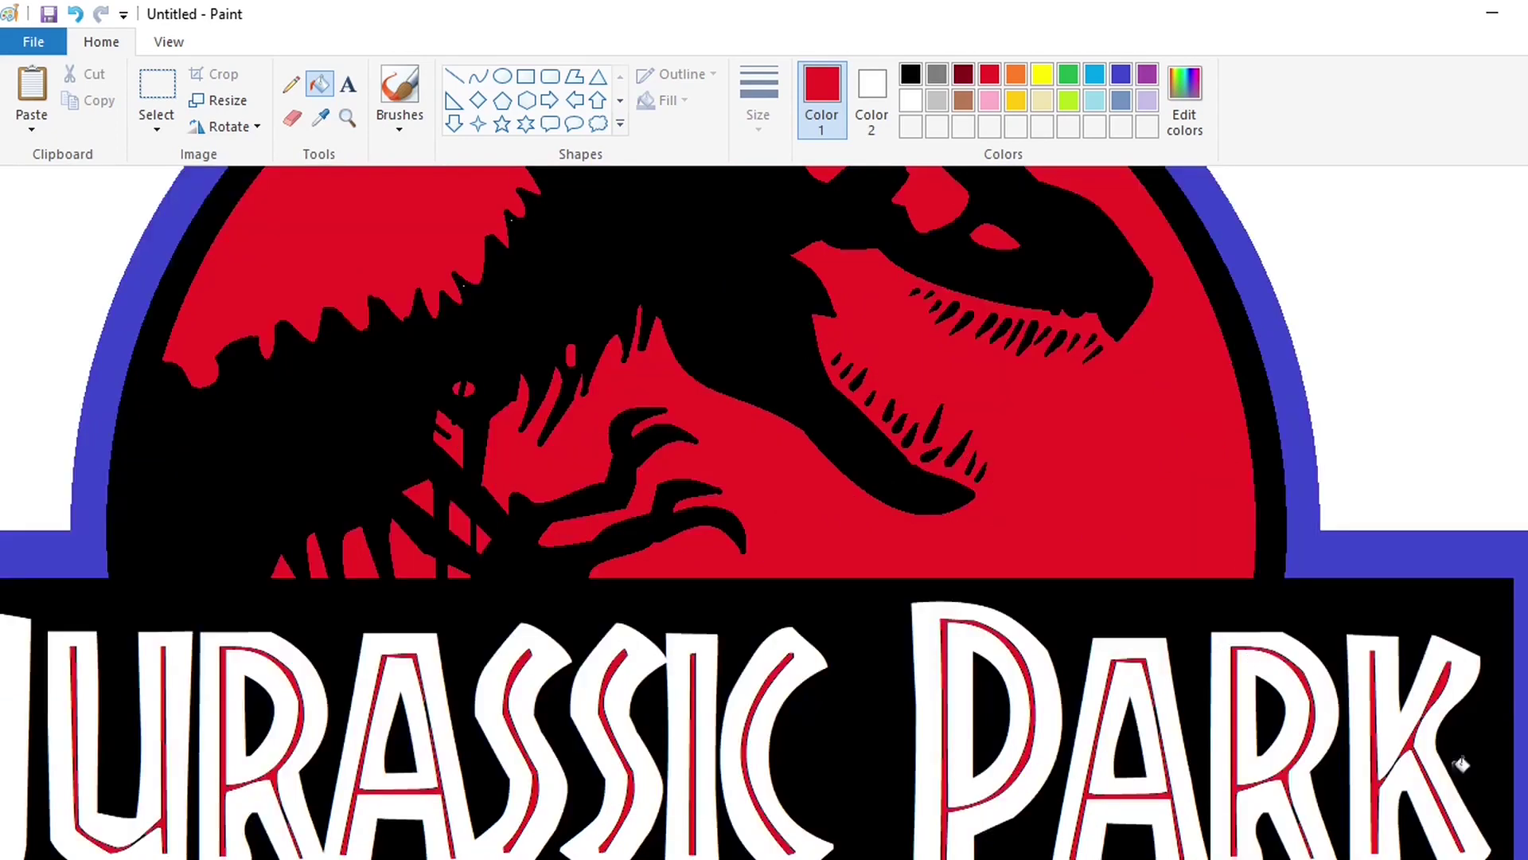
scroll(1487, 826, "down", 1)
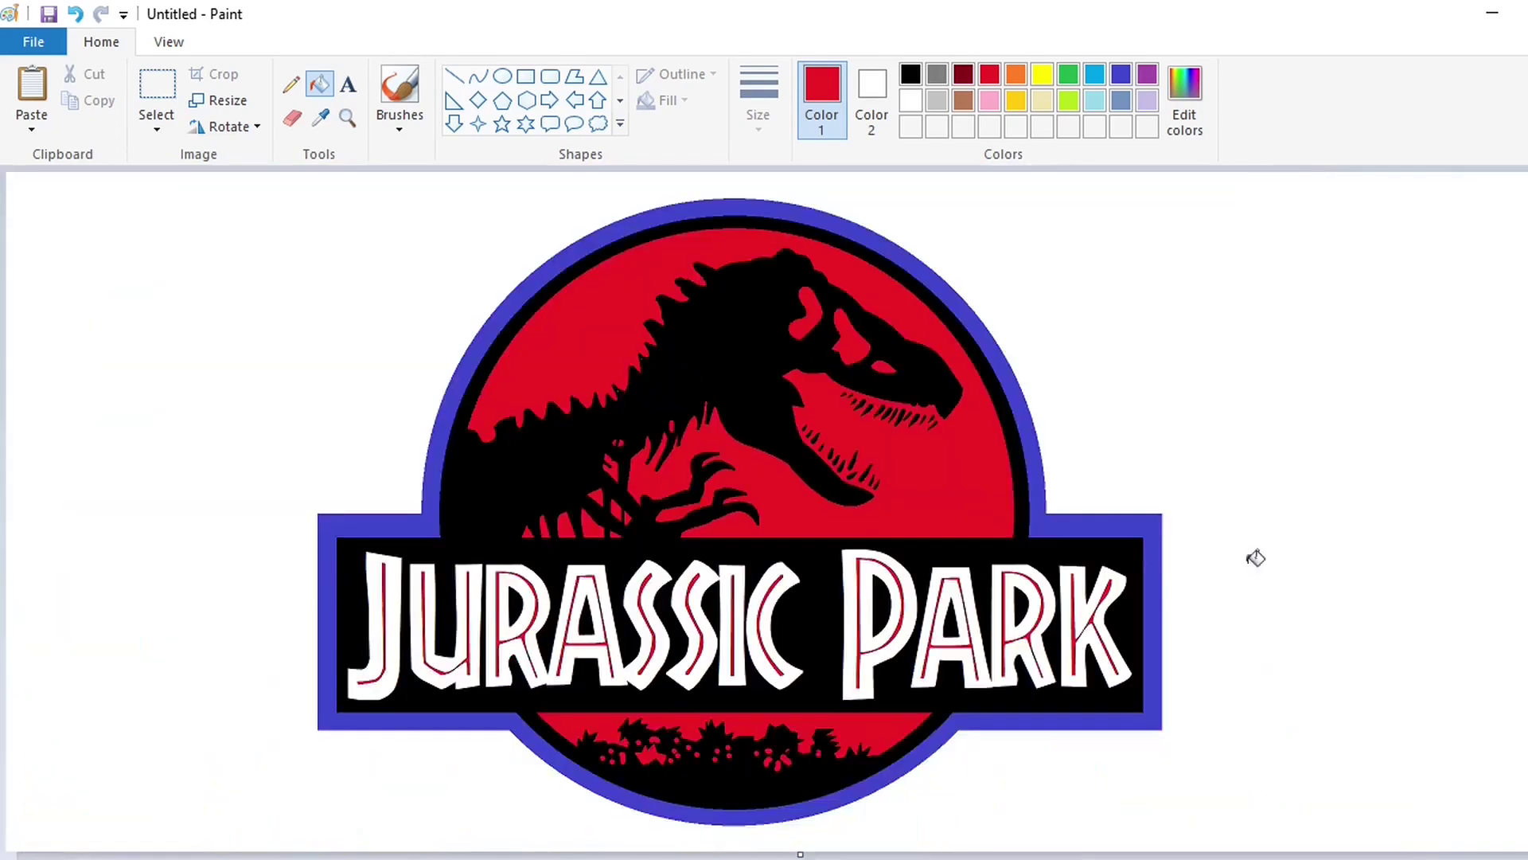
left_click(1016, 99)
left_click(1021, 392)
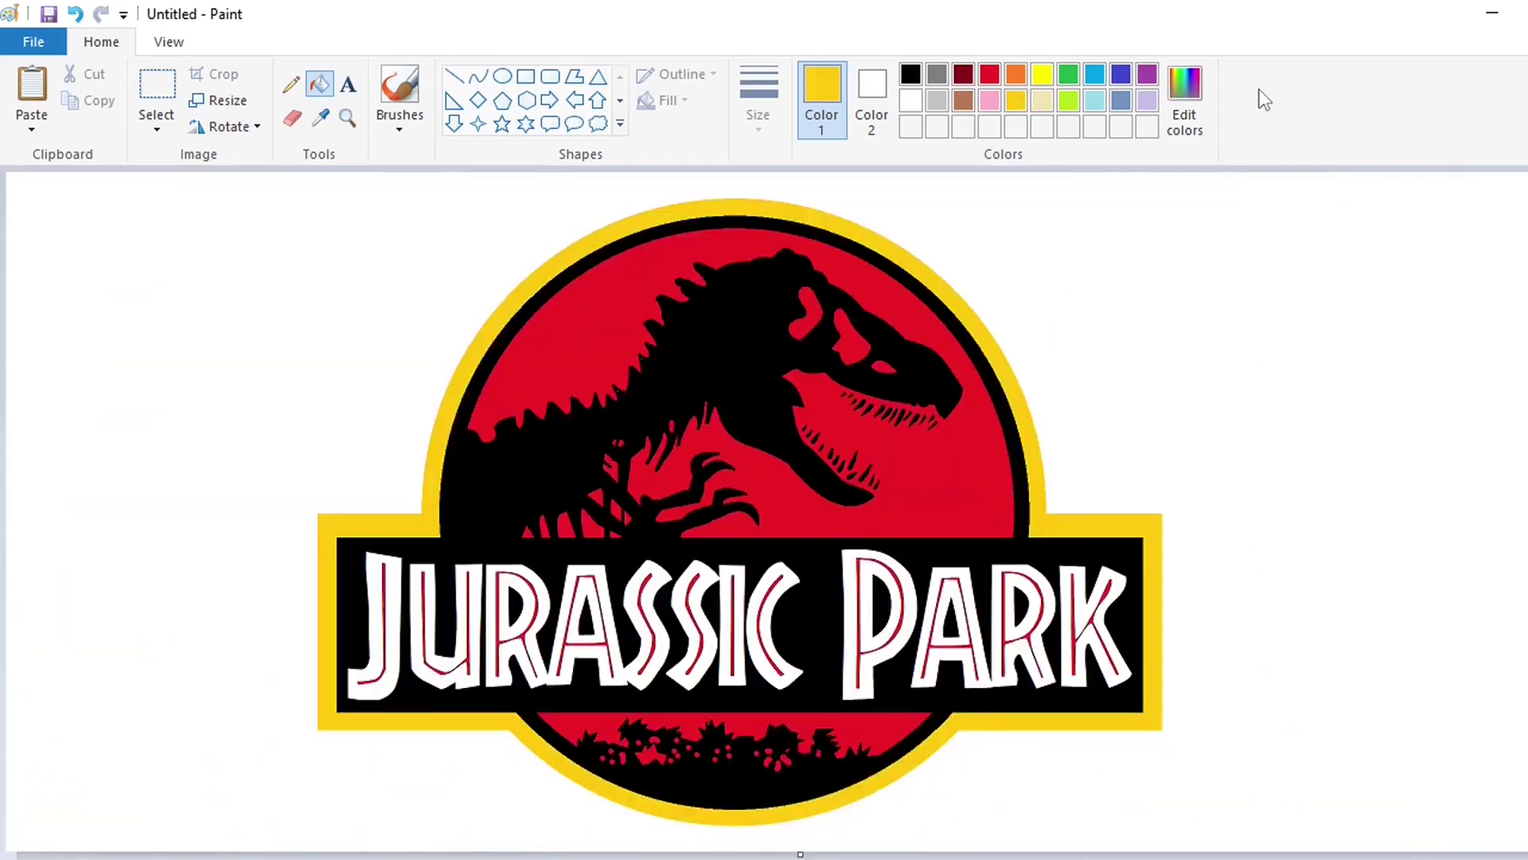